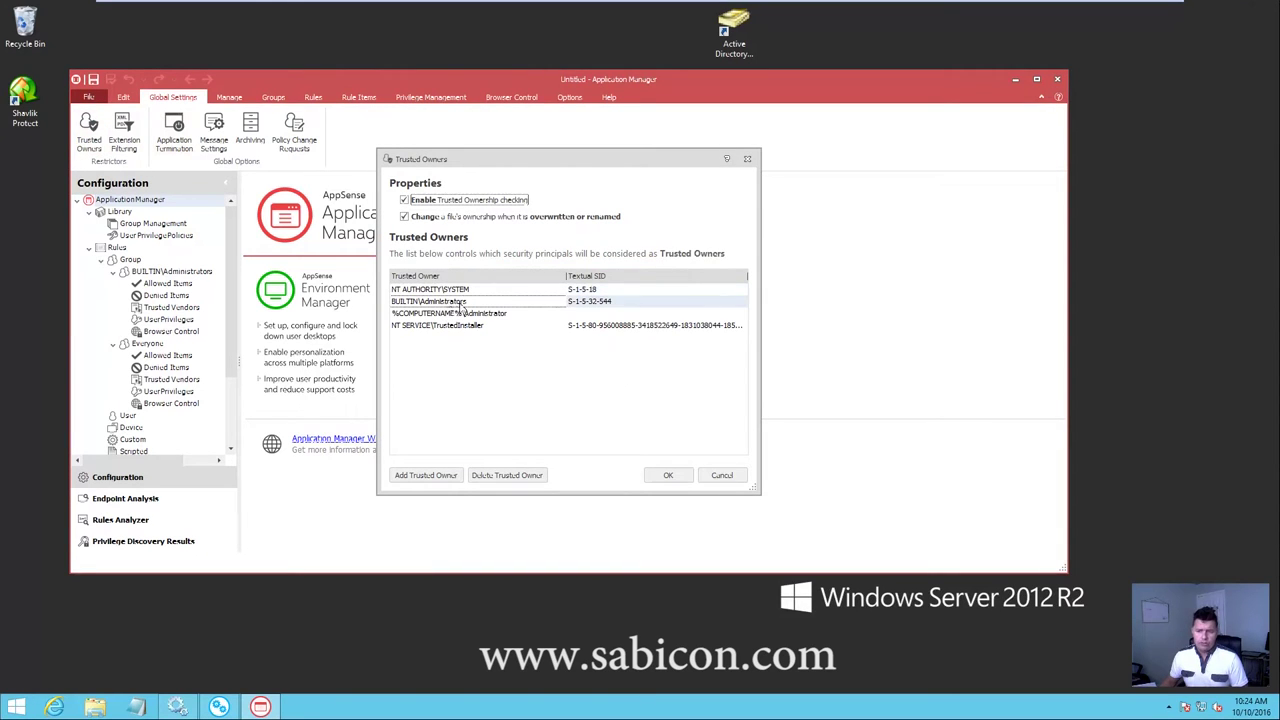
click(447, 303)
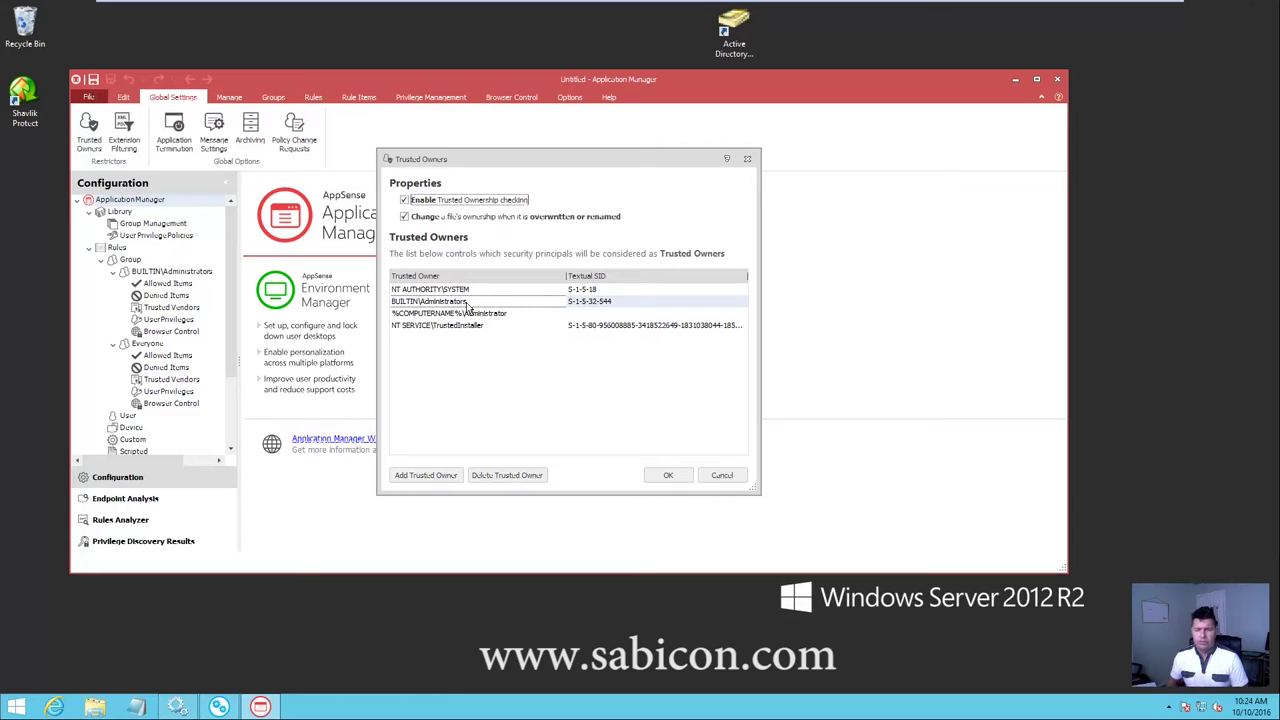
click(440, 327)
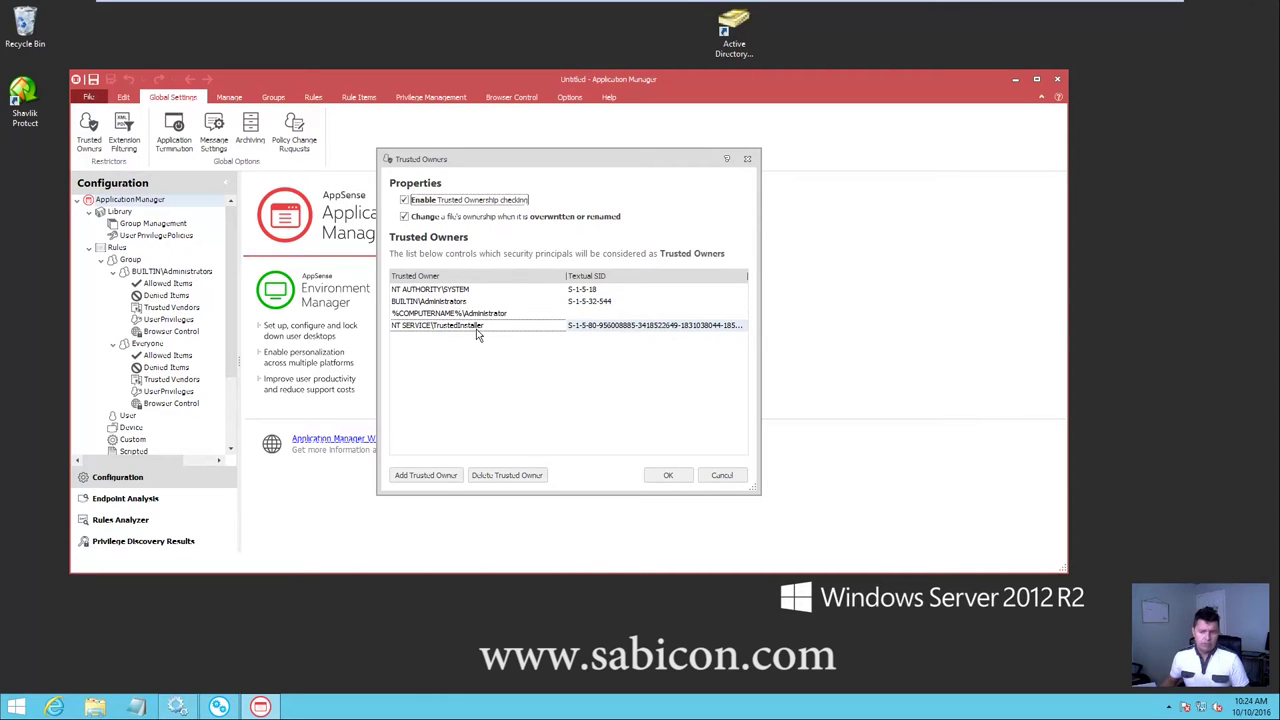
click(449, 290)
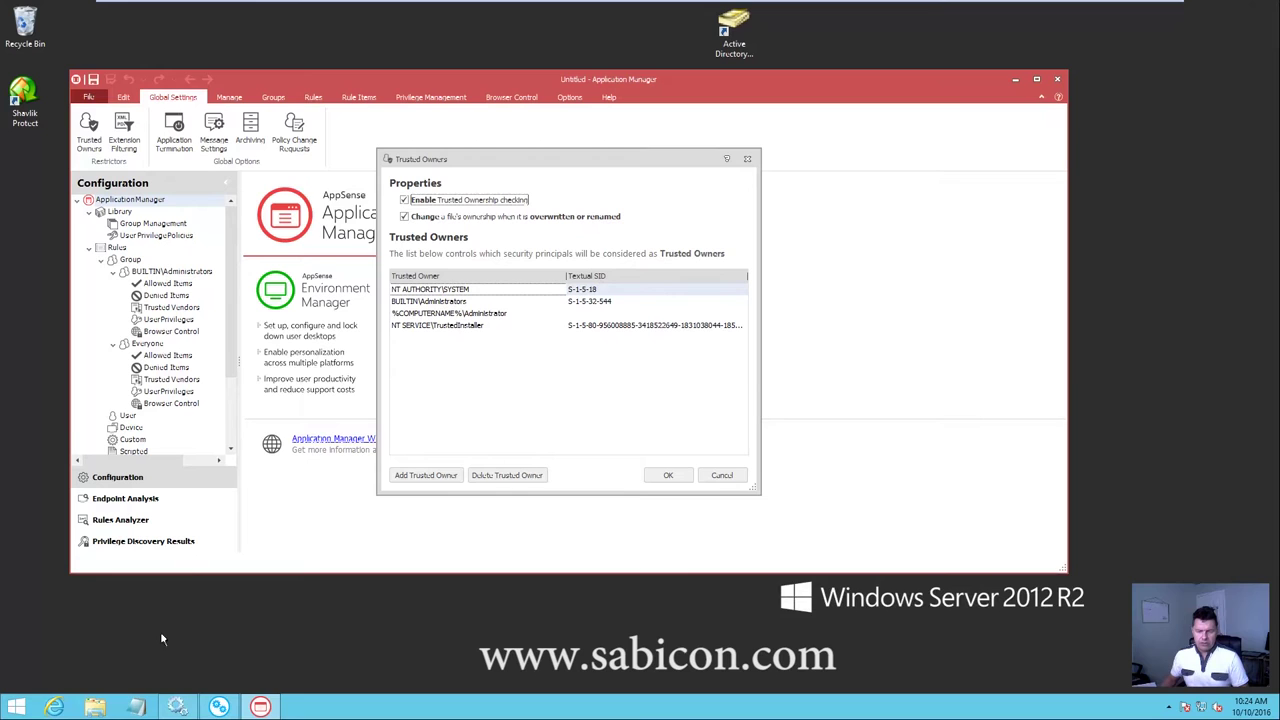
click(96, 707)
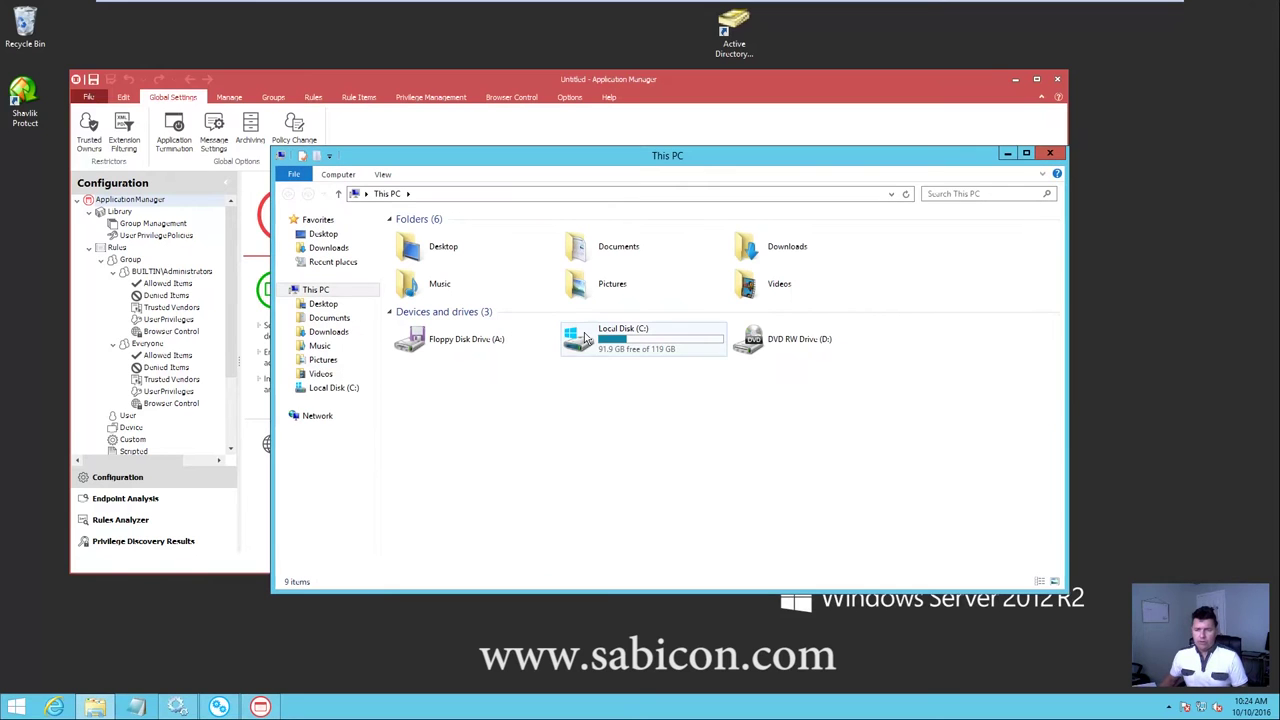
- Browse Local Disk (C:) into the Temp folder and bring up callPS2EXE.bat's context menu
double_click(655, 346)
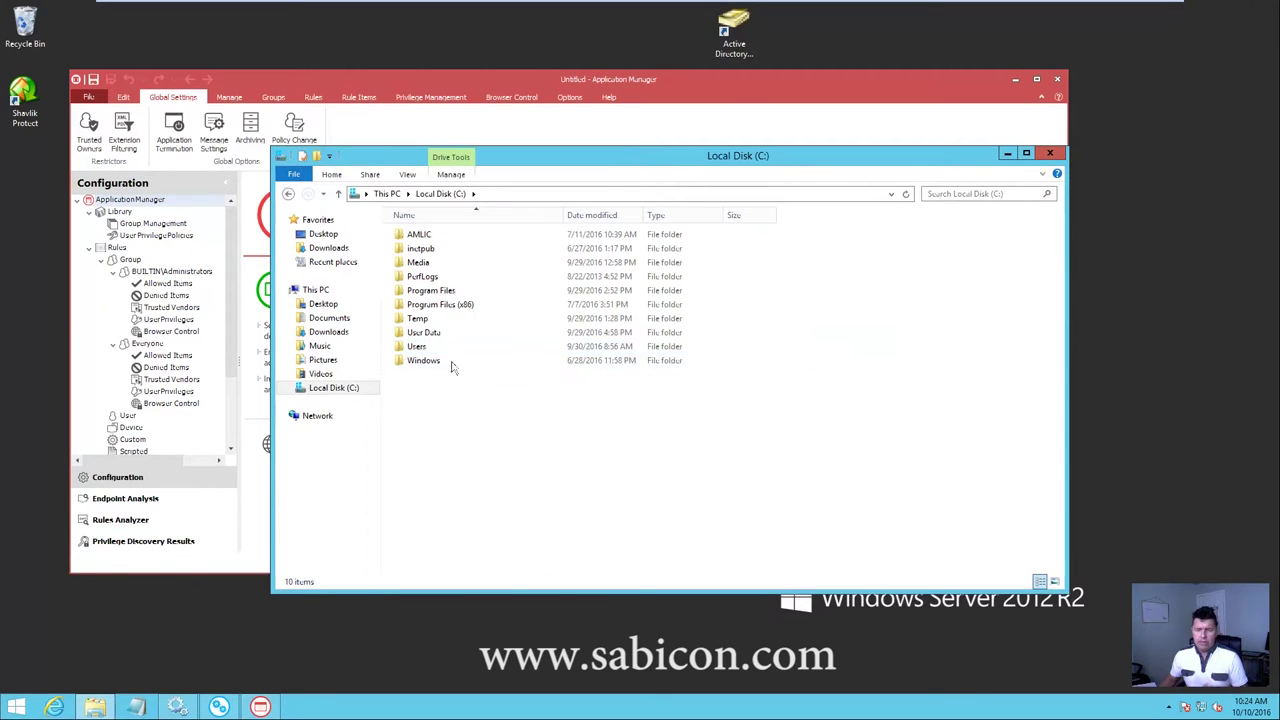
double_click(428, 318)
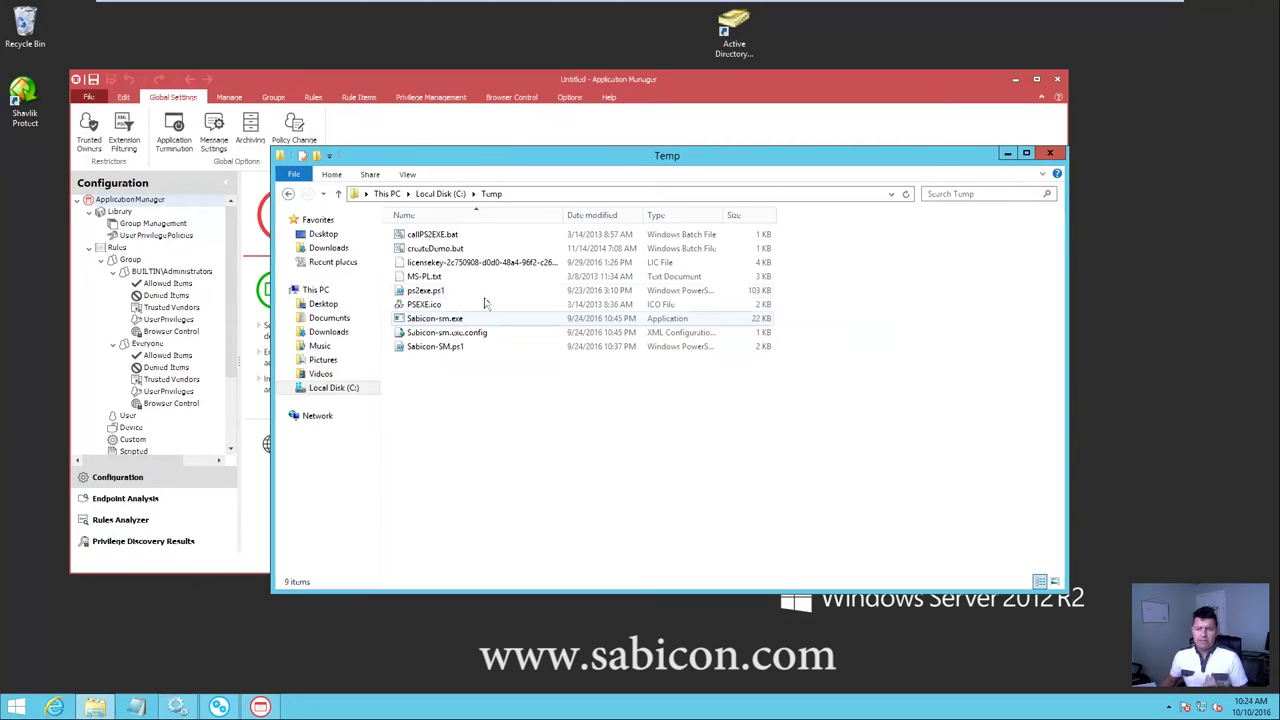
right_click(447, 237)
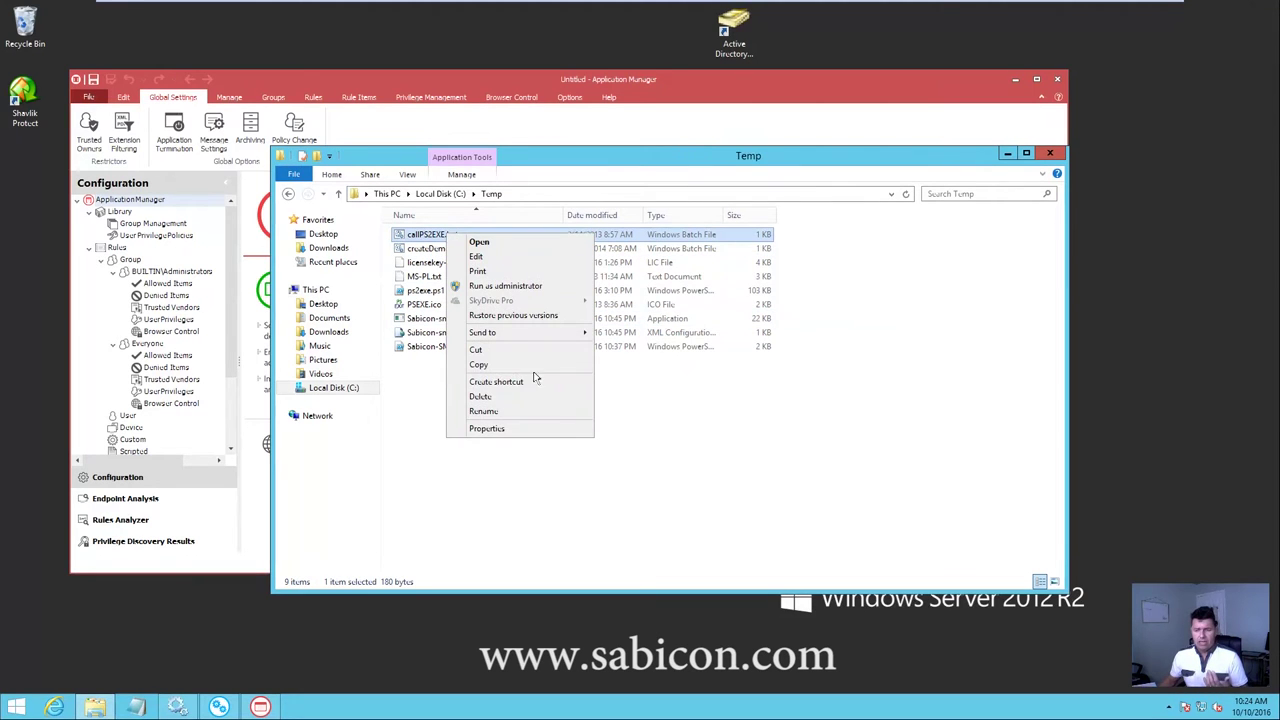
- Check callPS2EXE.bat's advanced security settings, confirming Administrators as the owner
click(498, 430)
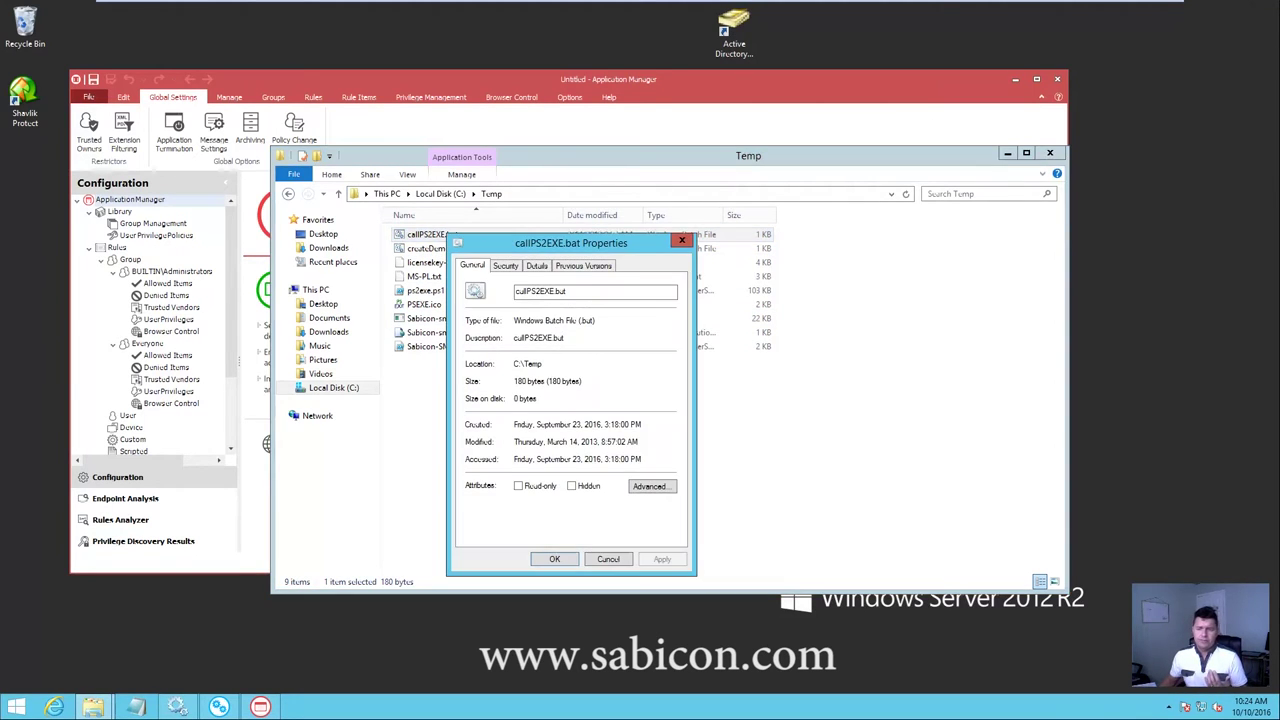
click(504, 266)
click(648, 508)
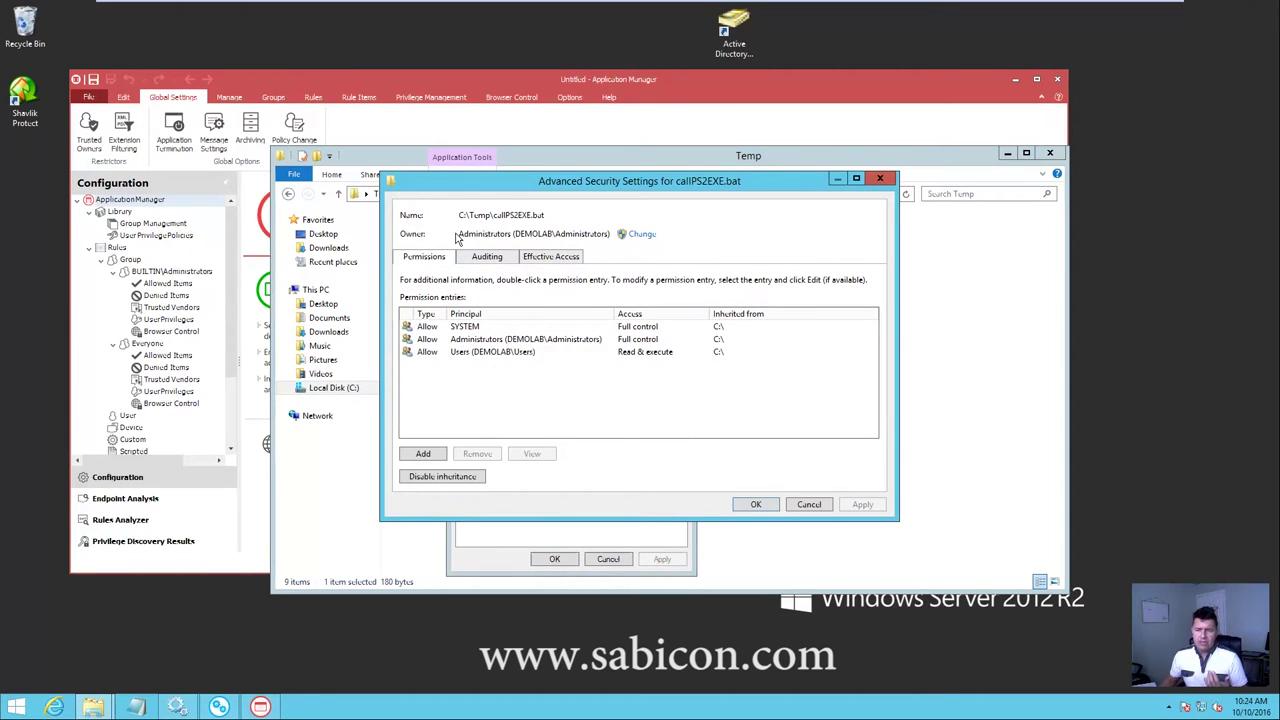
drag(458, 233, 606, 233)
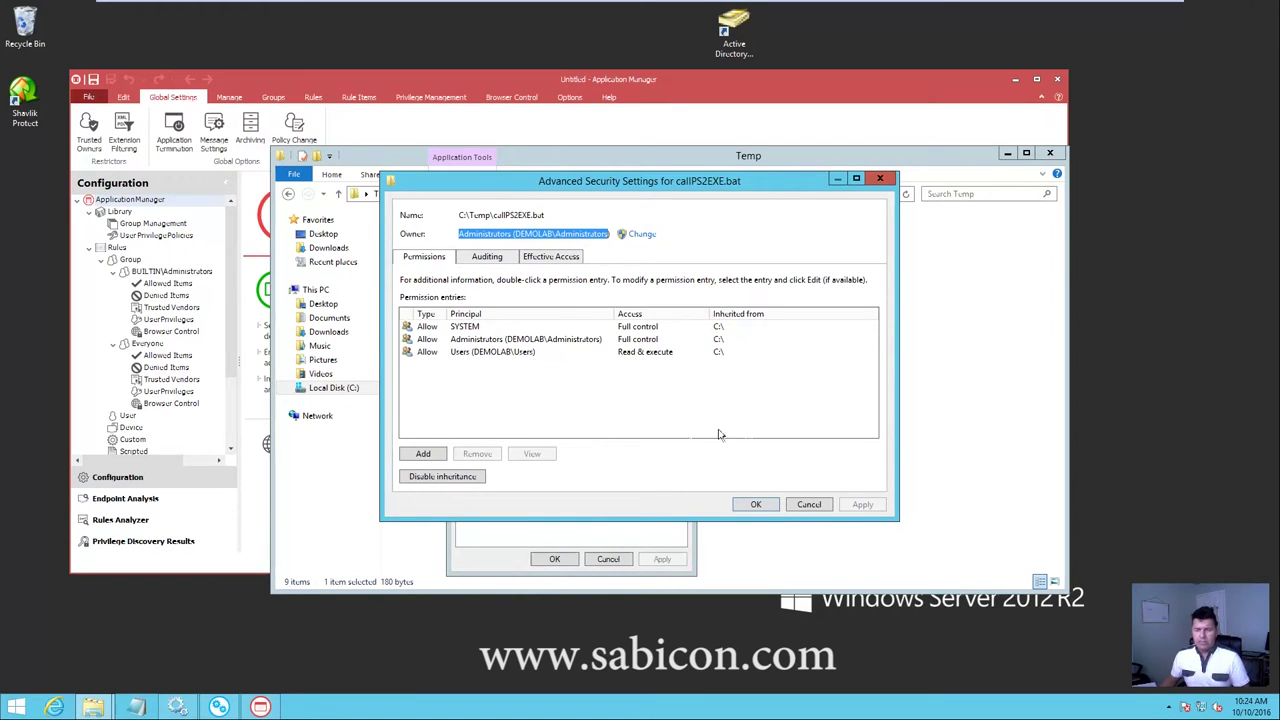
- Cancel the security and properties dialogs and return to Application Manager's Trusted Owners dialog
click(807, 505)
click(616, 560)
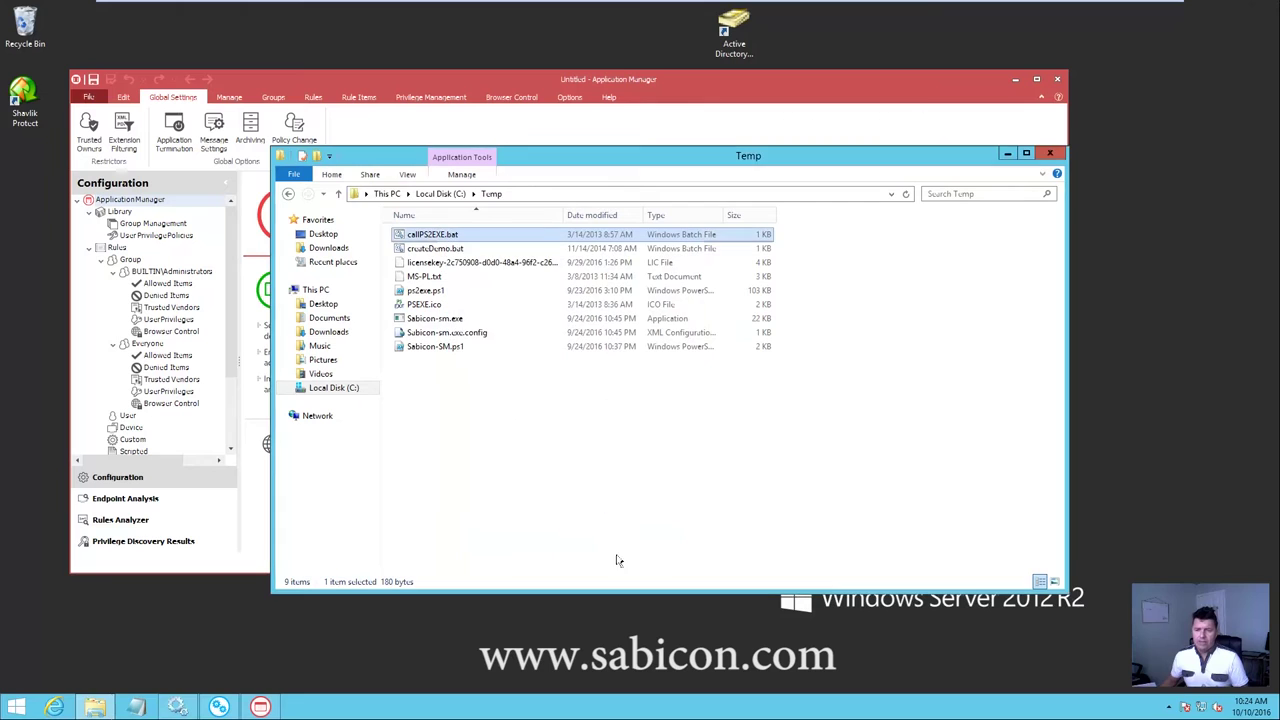
click(379, 111)
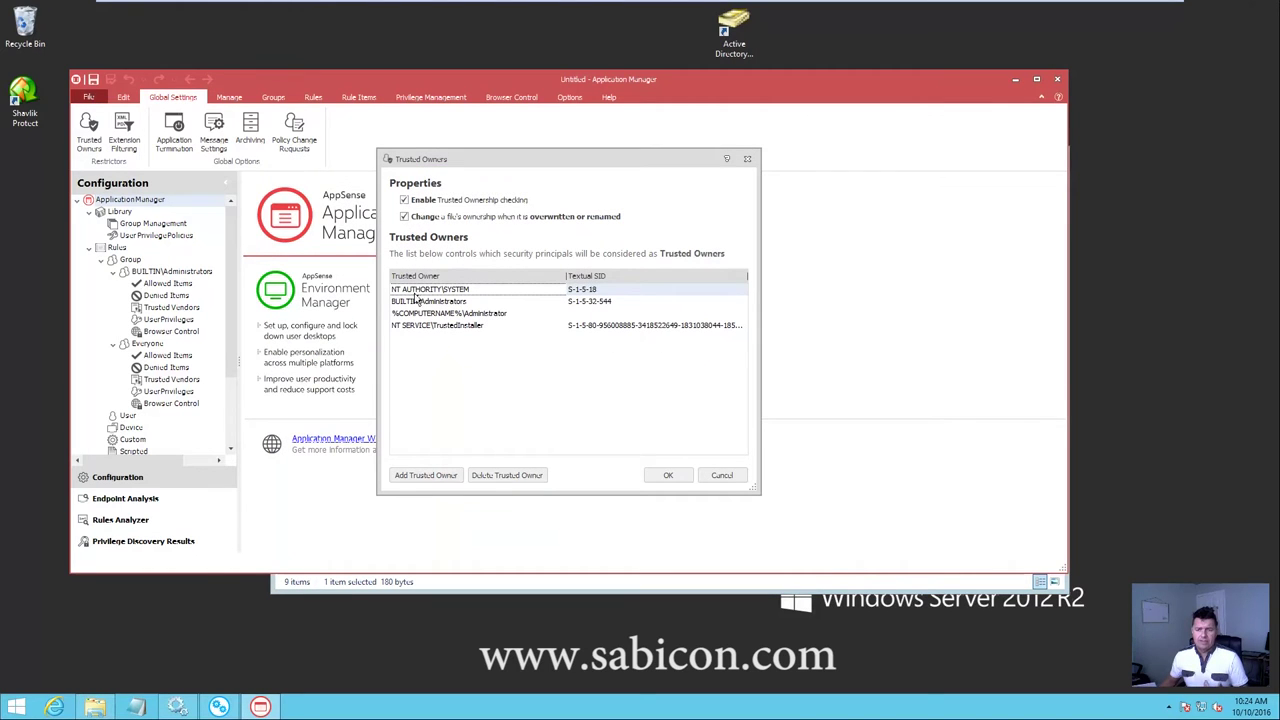
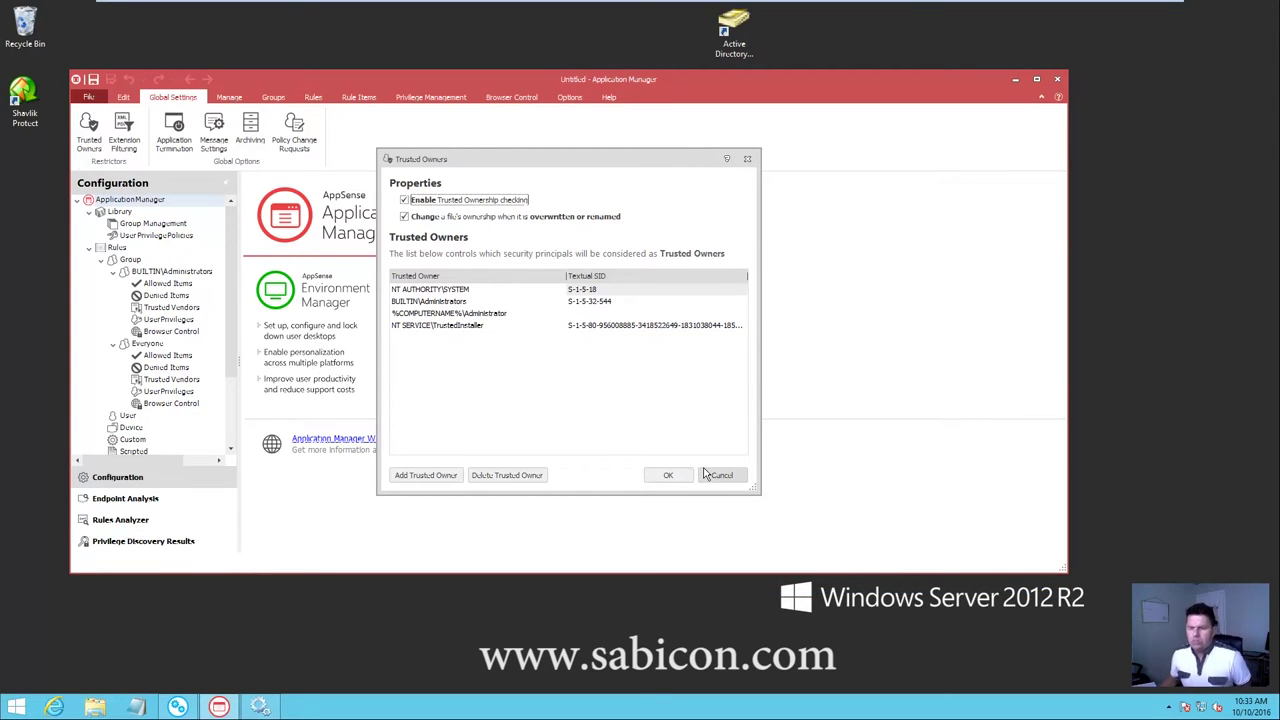
- Cancel the Trusted Owners settings, leaving Trusted Ownership checking and the four owners unchanged
click(709, 476)
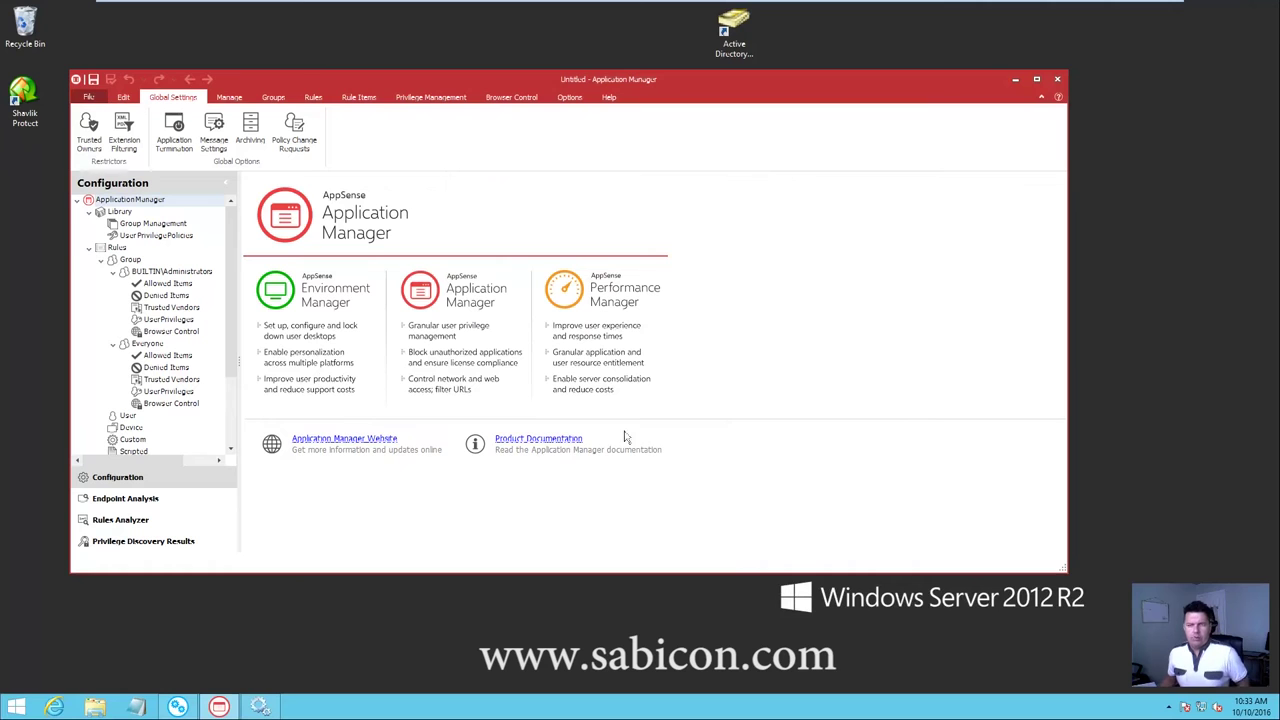
- Review the desktop deployment packages, widening the Version column to read AM Basics details
click(184, 708)
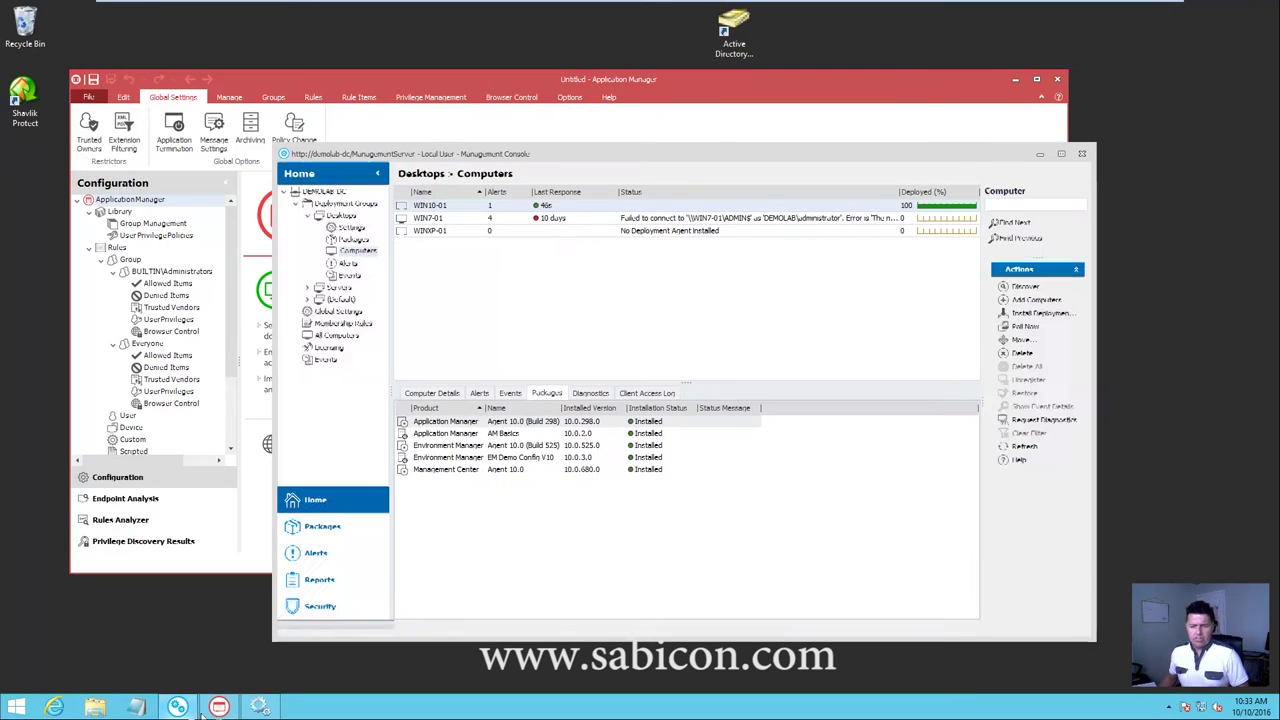
click(354, 240)
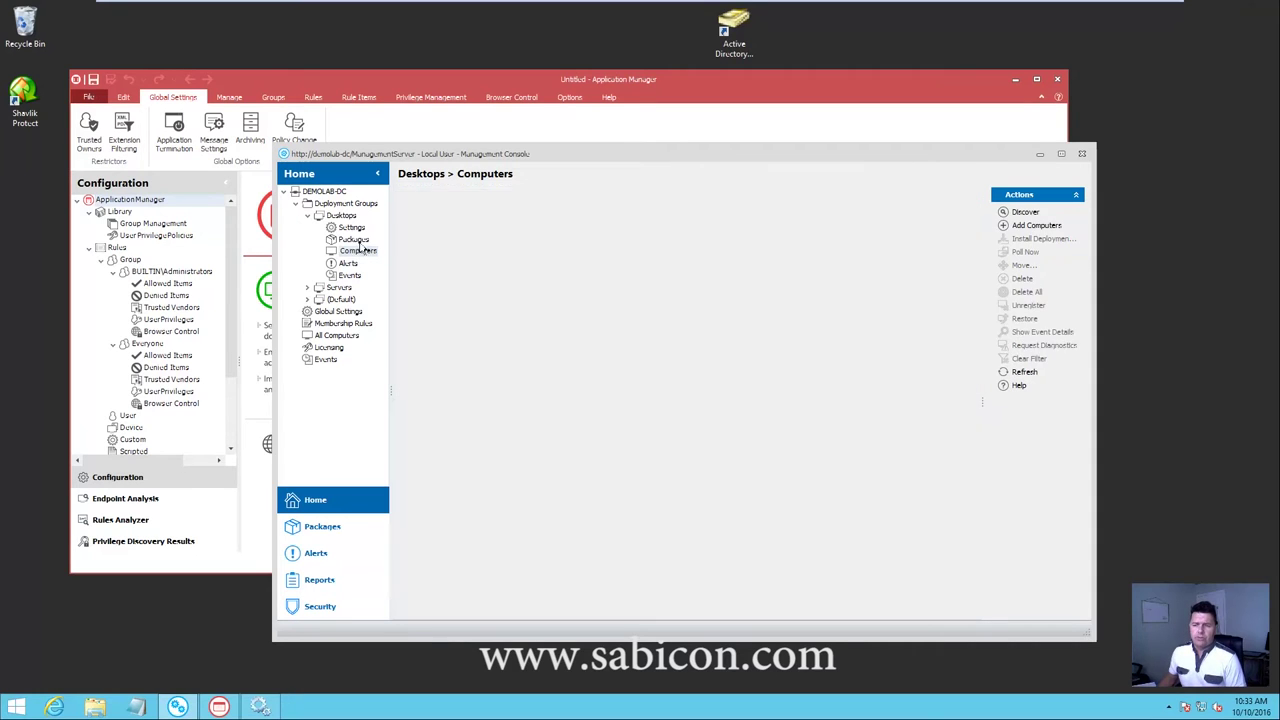
click(450, 244)
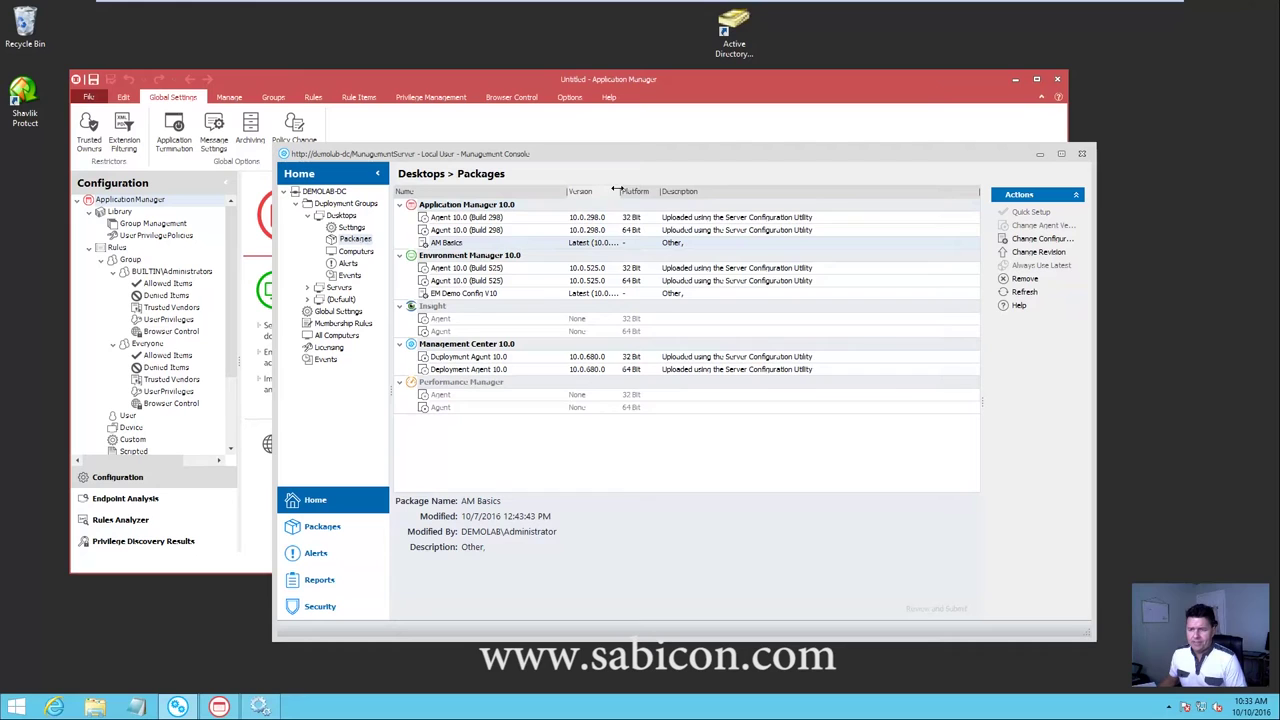
drag(724, 210, 740, 210)
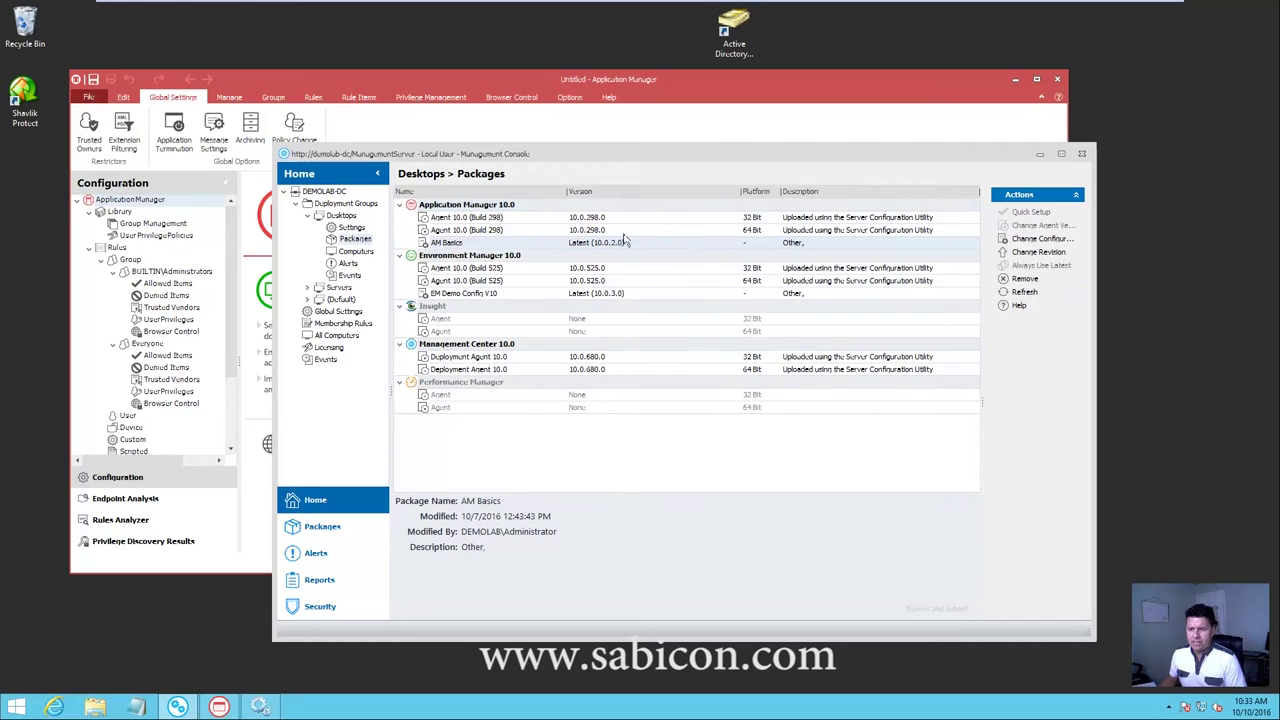
- Show the packages installed on computer WIN10-01 and check the AM Basics entry
click(352, 251)
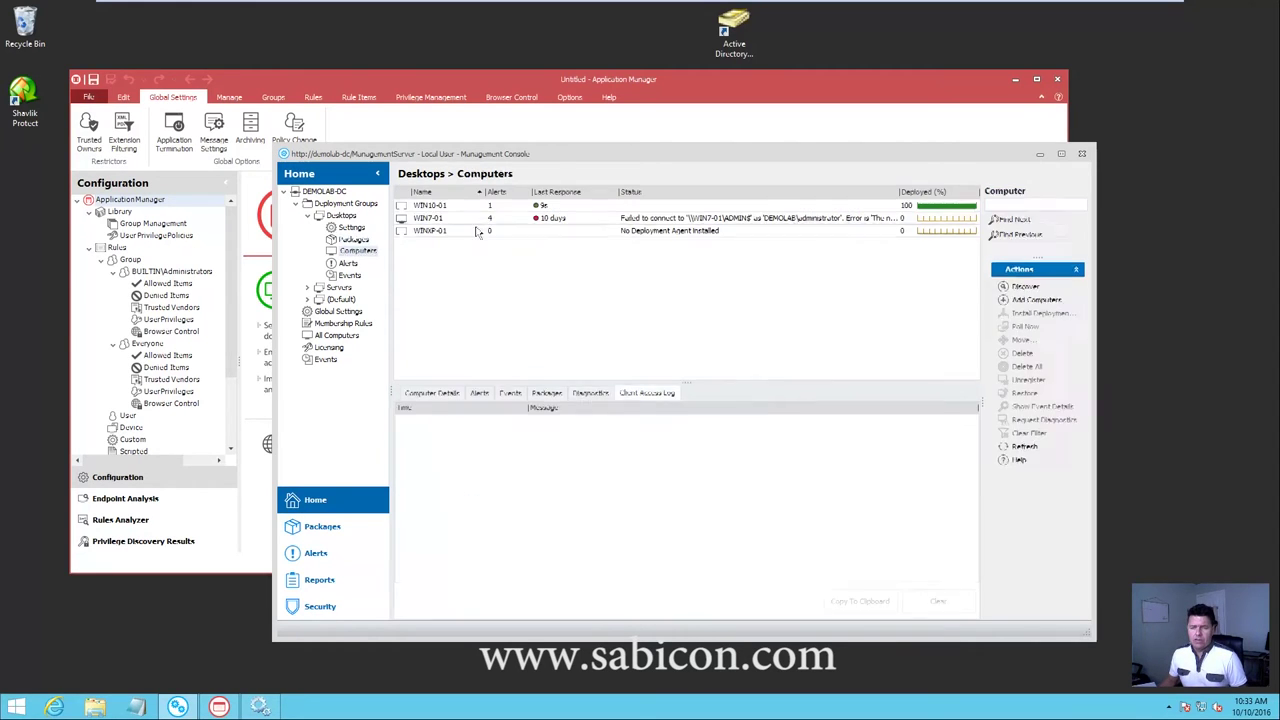
click(441, 206)
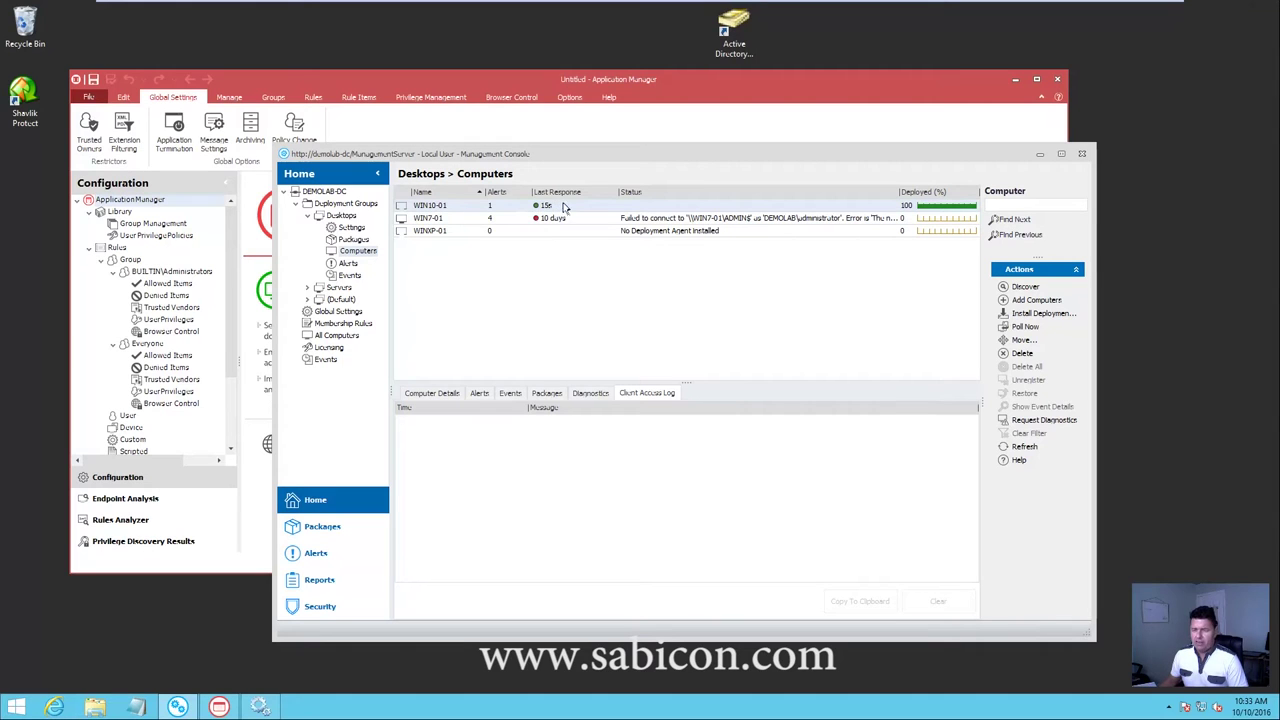
click(546, 393)
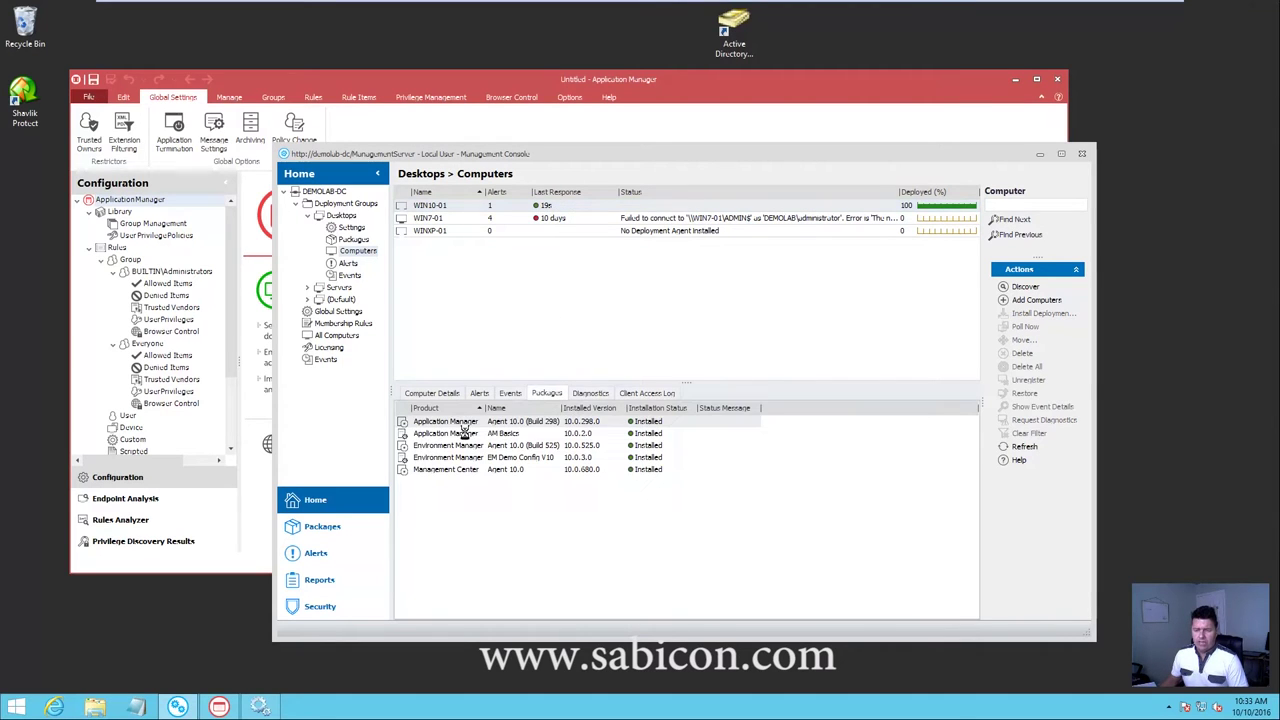
click(467, 436)
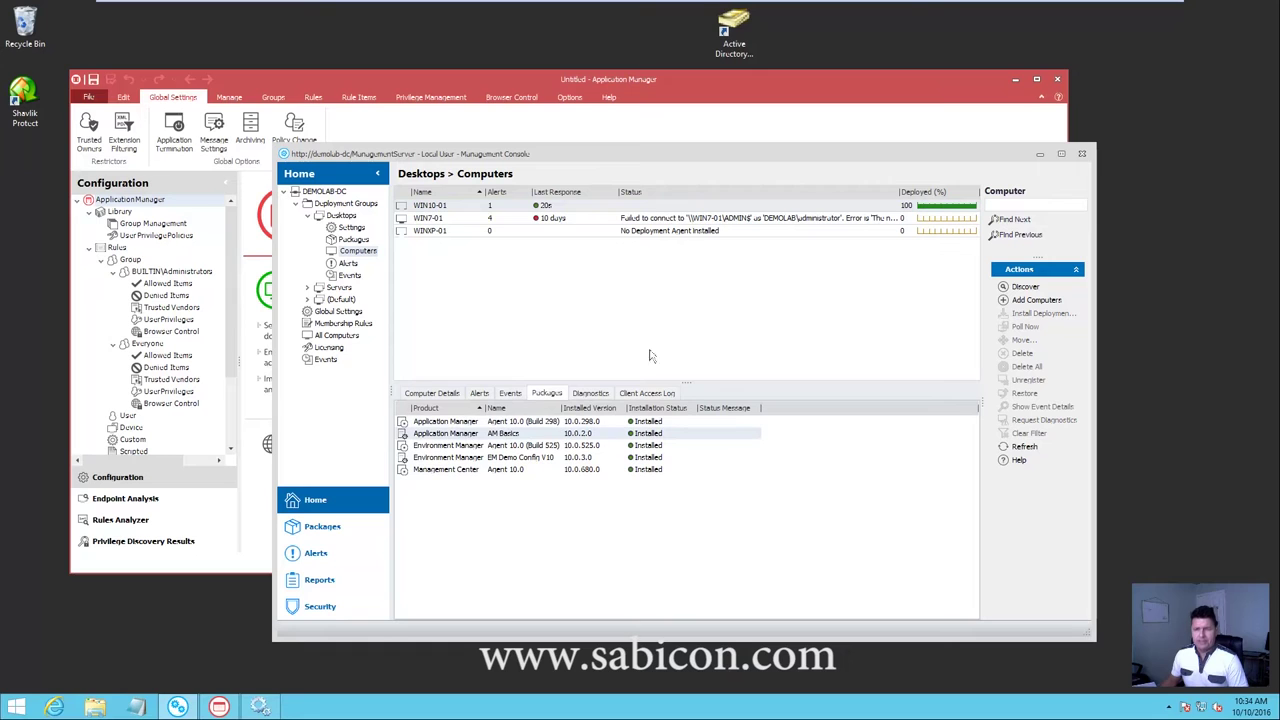
mouse_move(544, 5)
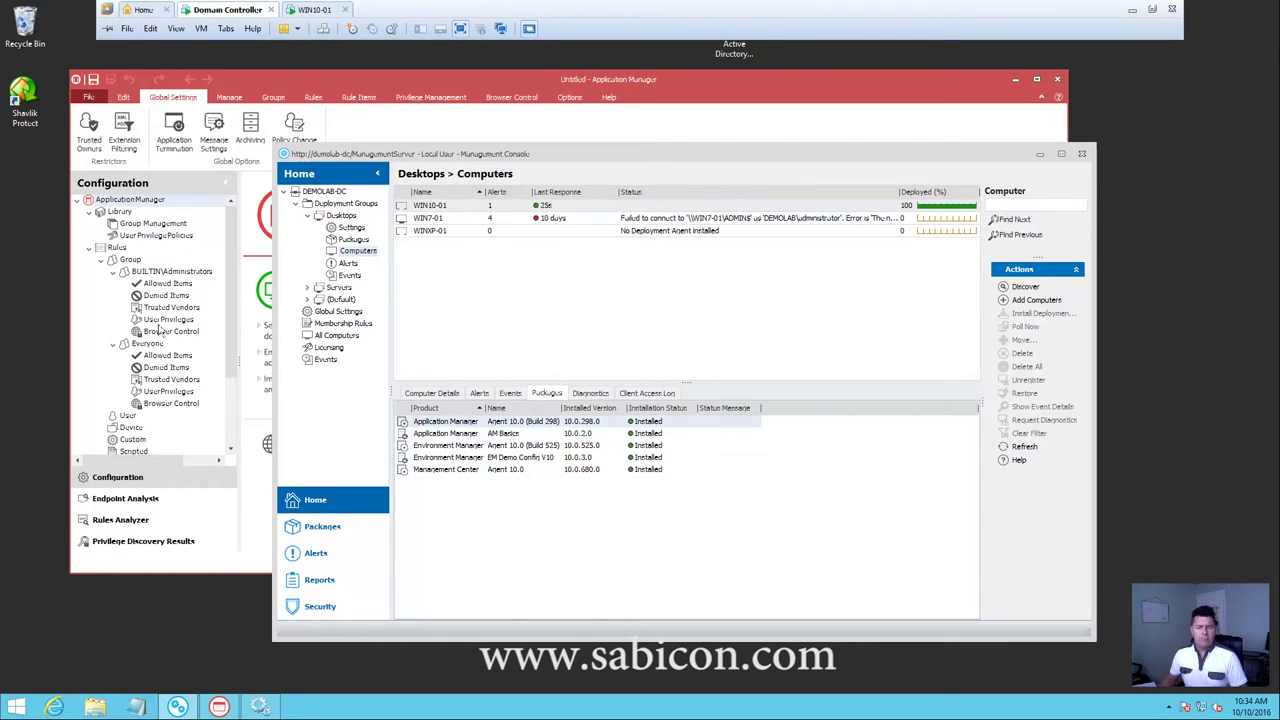
- Sign in to the WIN10-01 VM as the standard domain user with its username and password
click(312, 9)
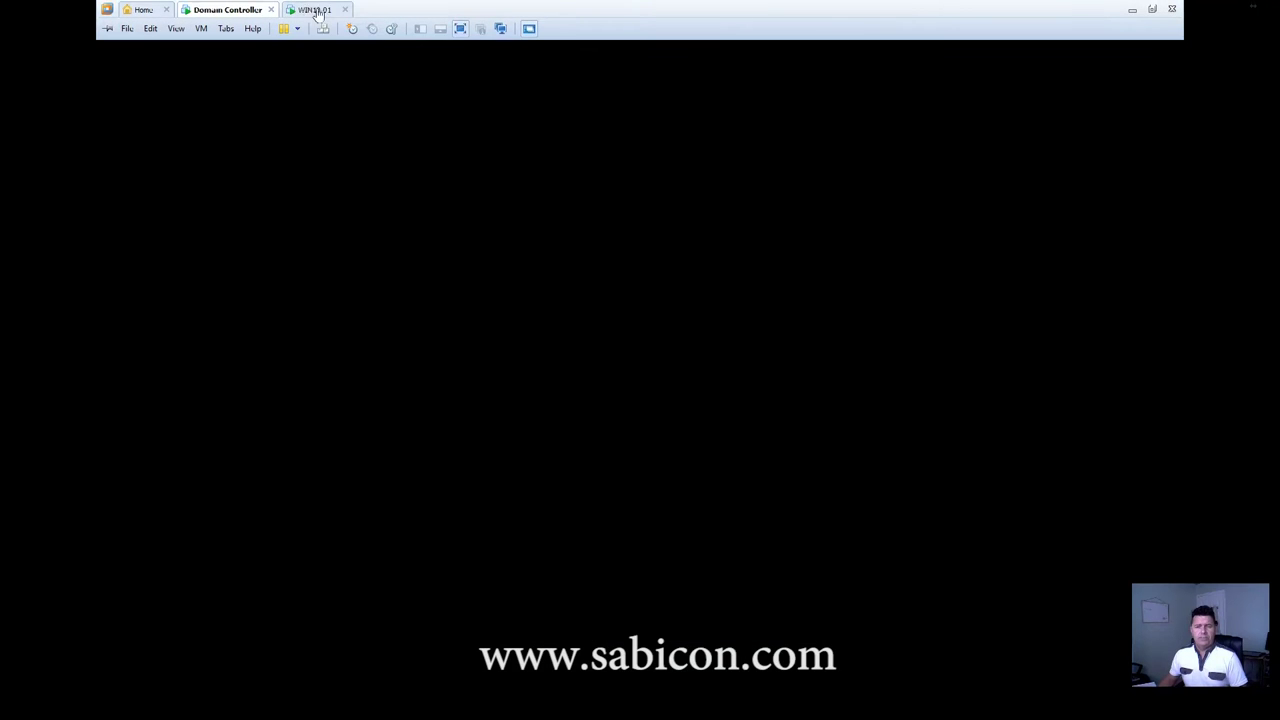
click(381, 440)
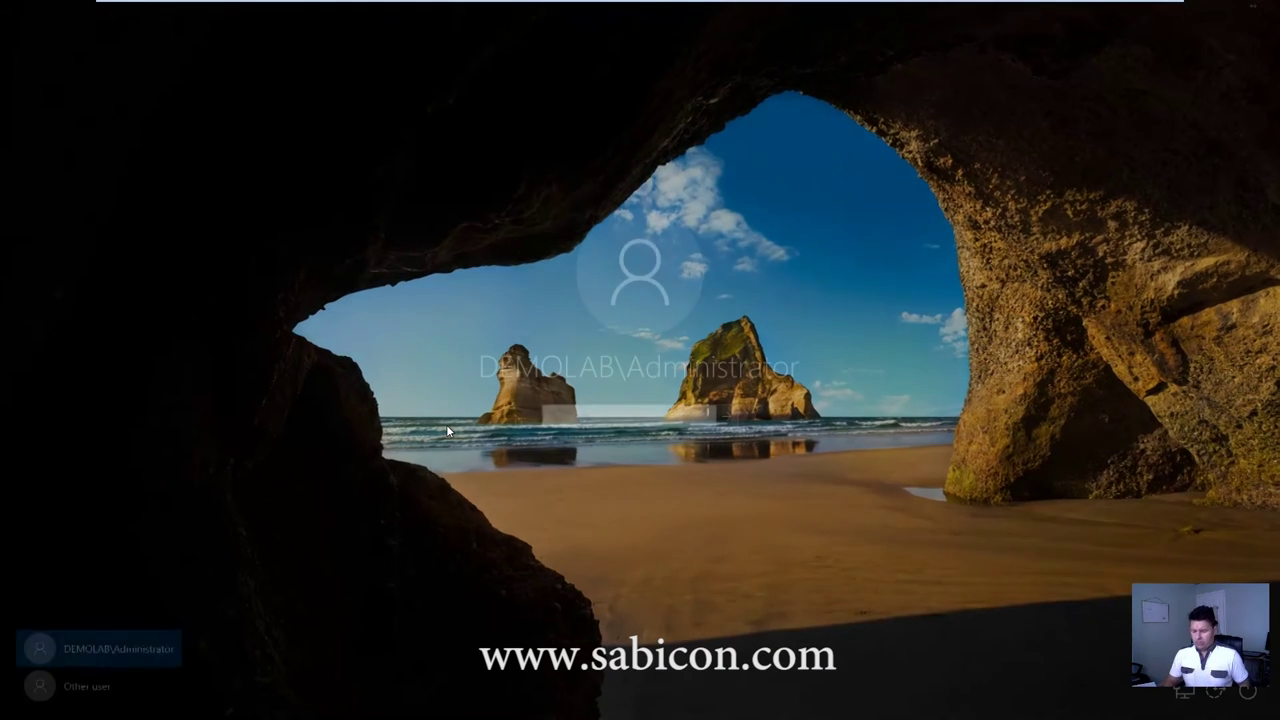
click(80, 683)
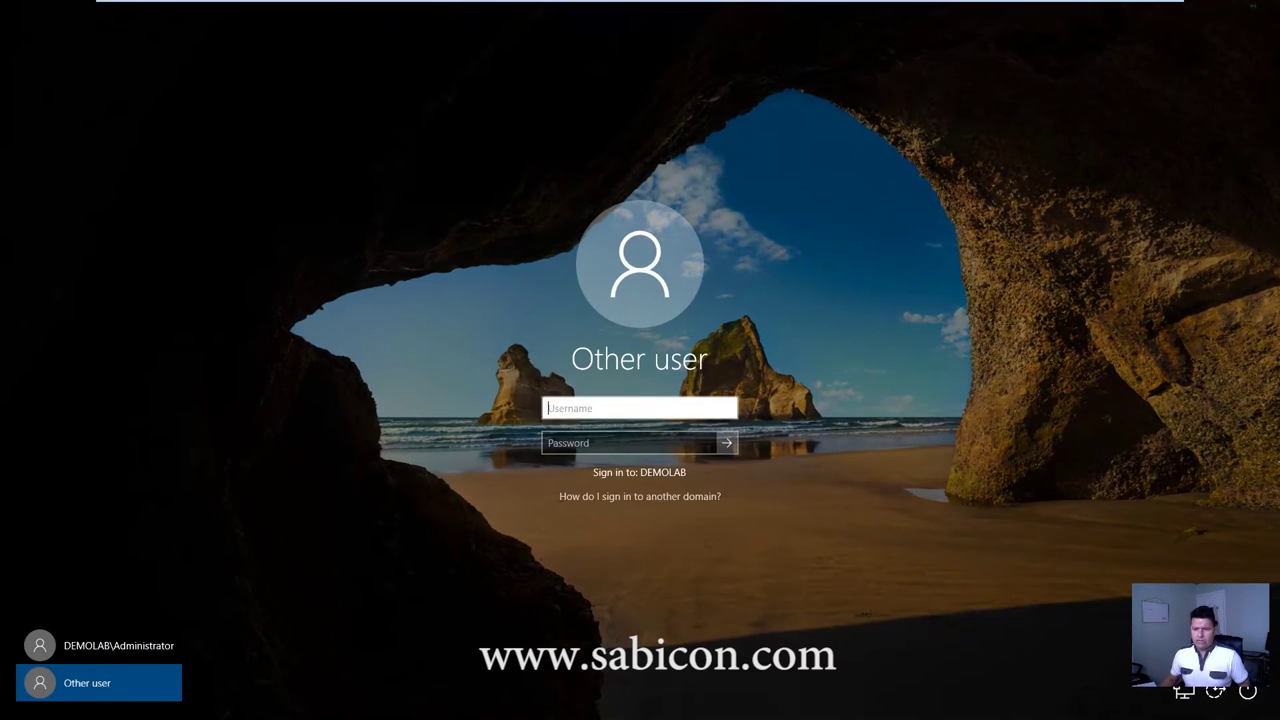
text(user1)
key(Tab)
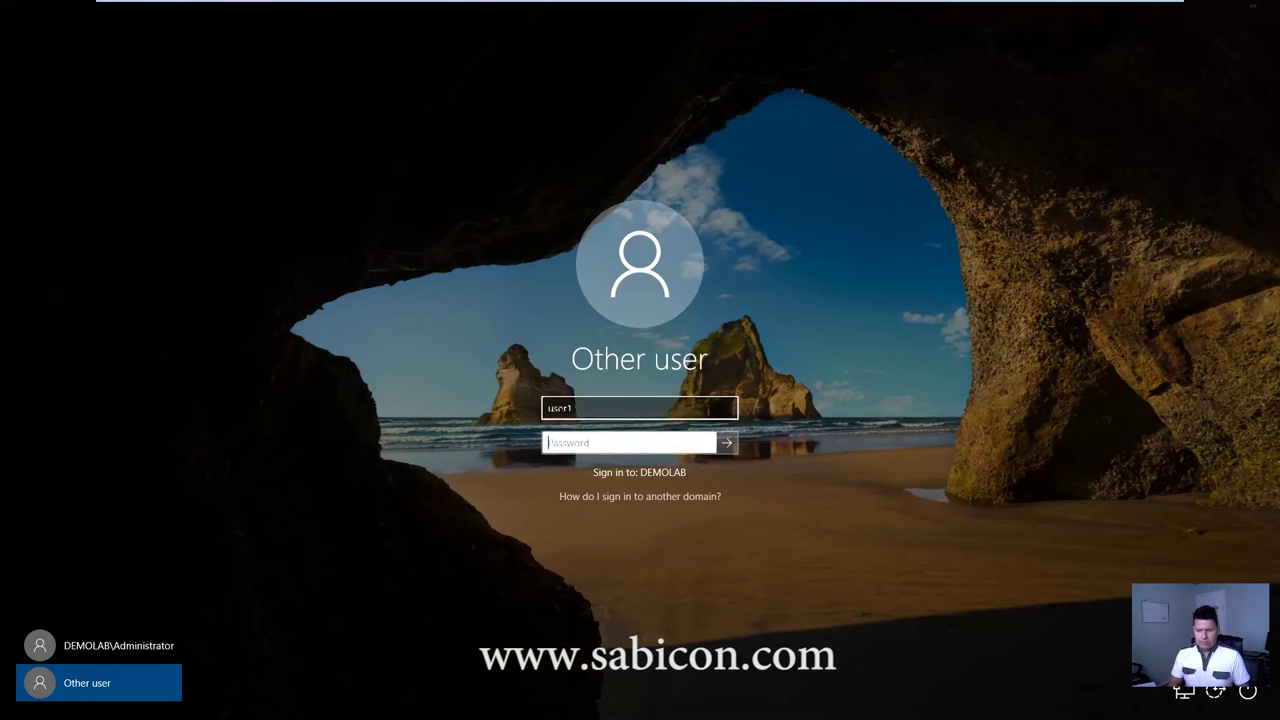
text(P)
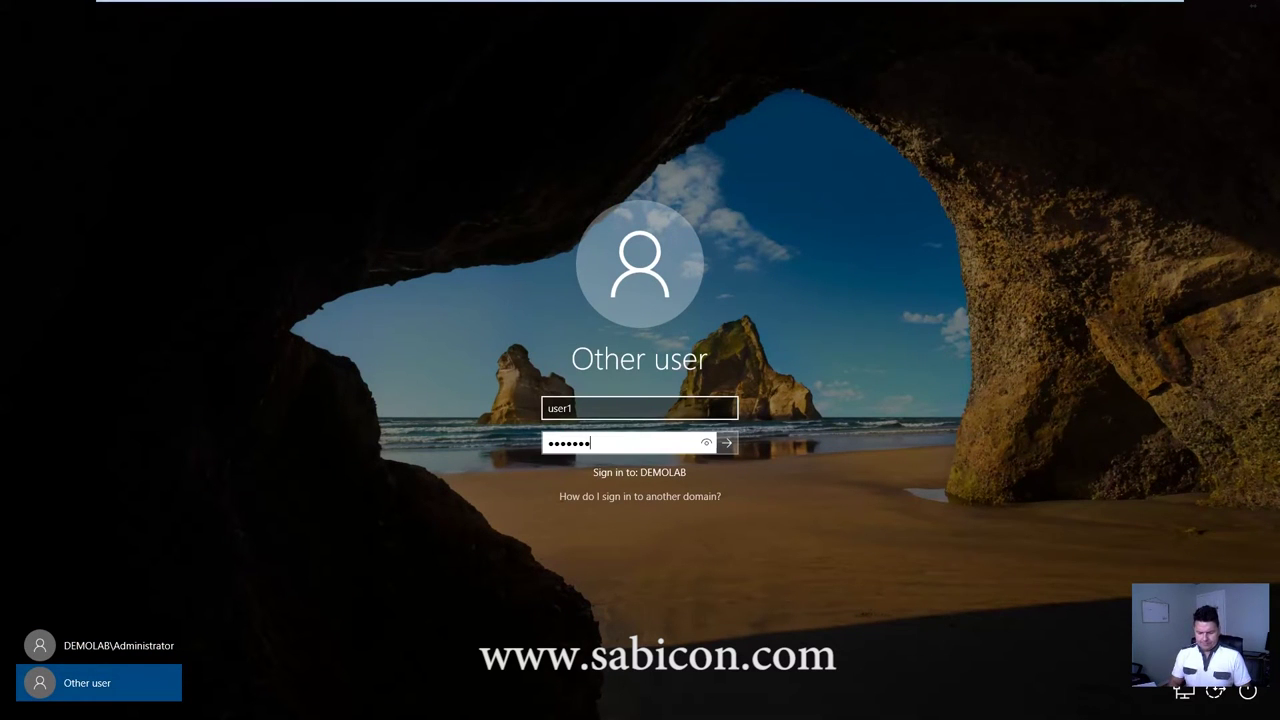
key(Return)
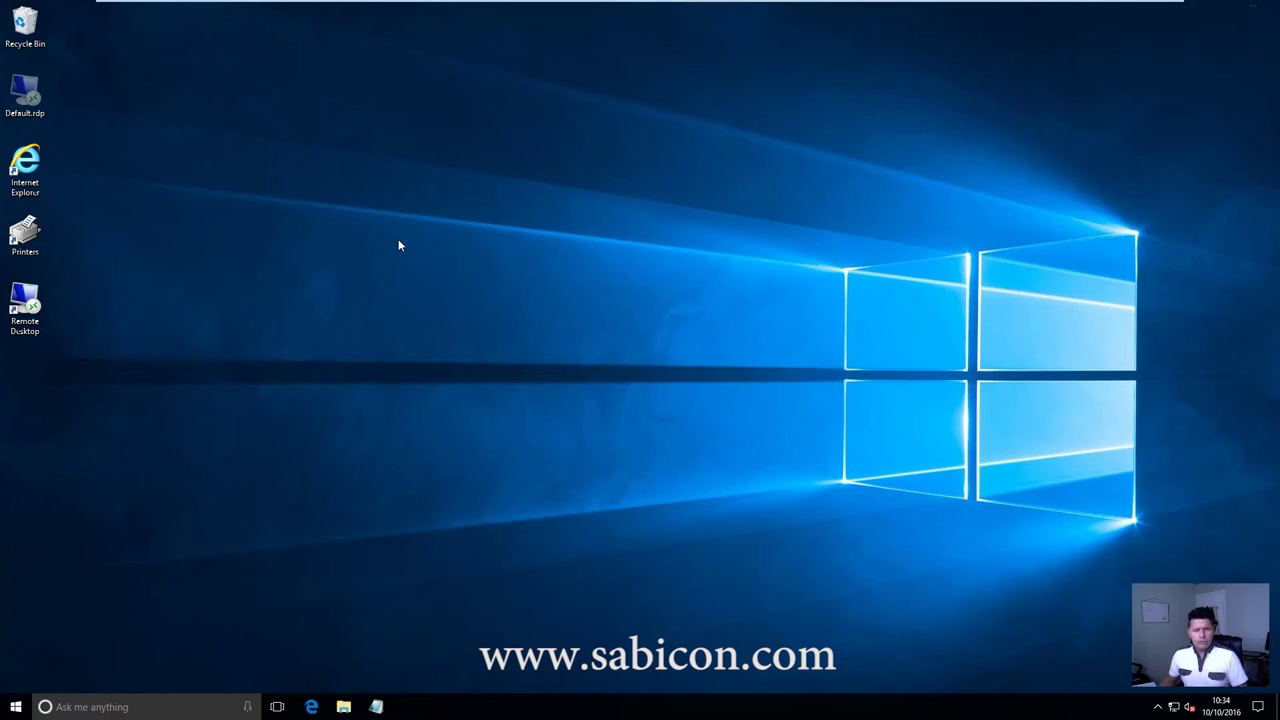
- Launch Notepad via Windows search, moving the ONEDRIVE.EXE not-authorized message aside
click(92, 707)
text(notepad)
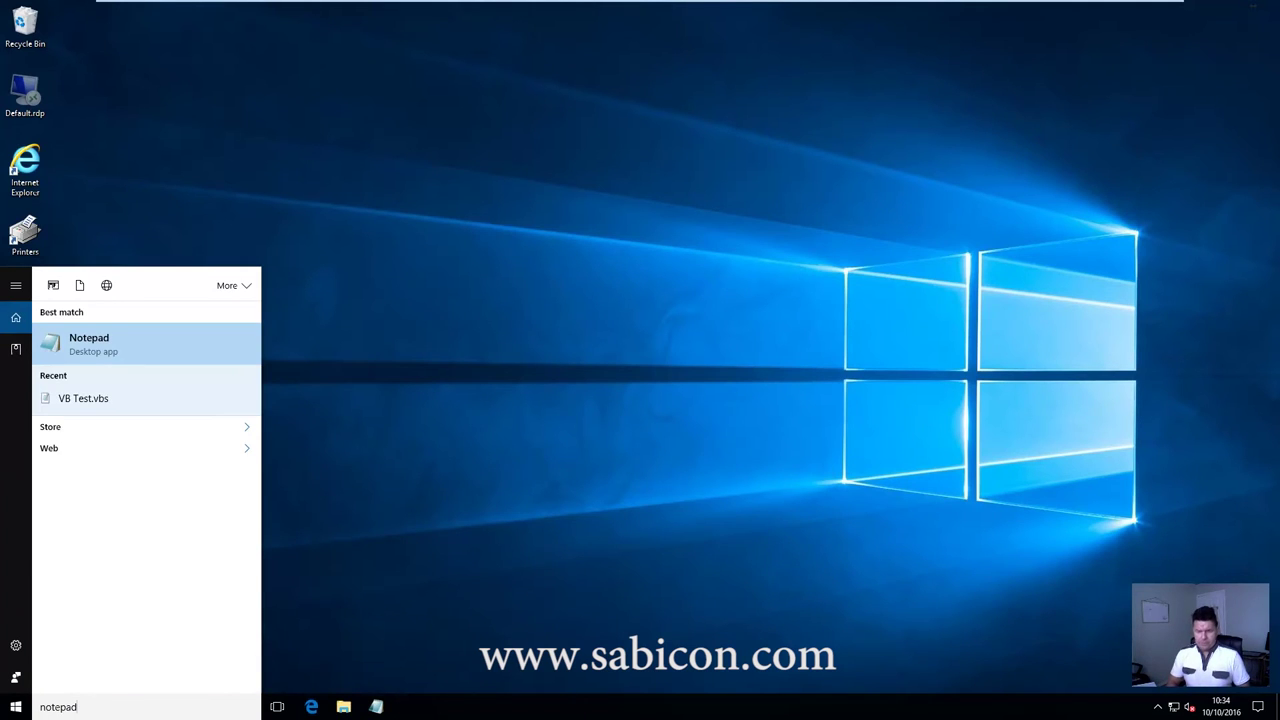
key(Return)
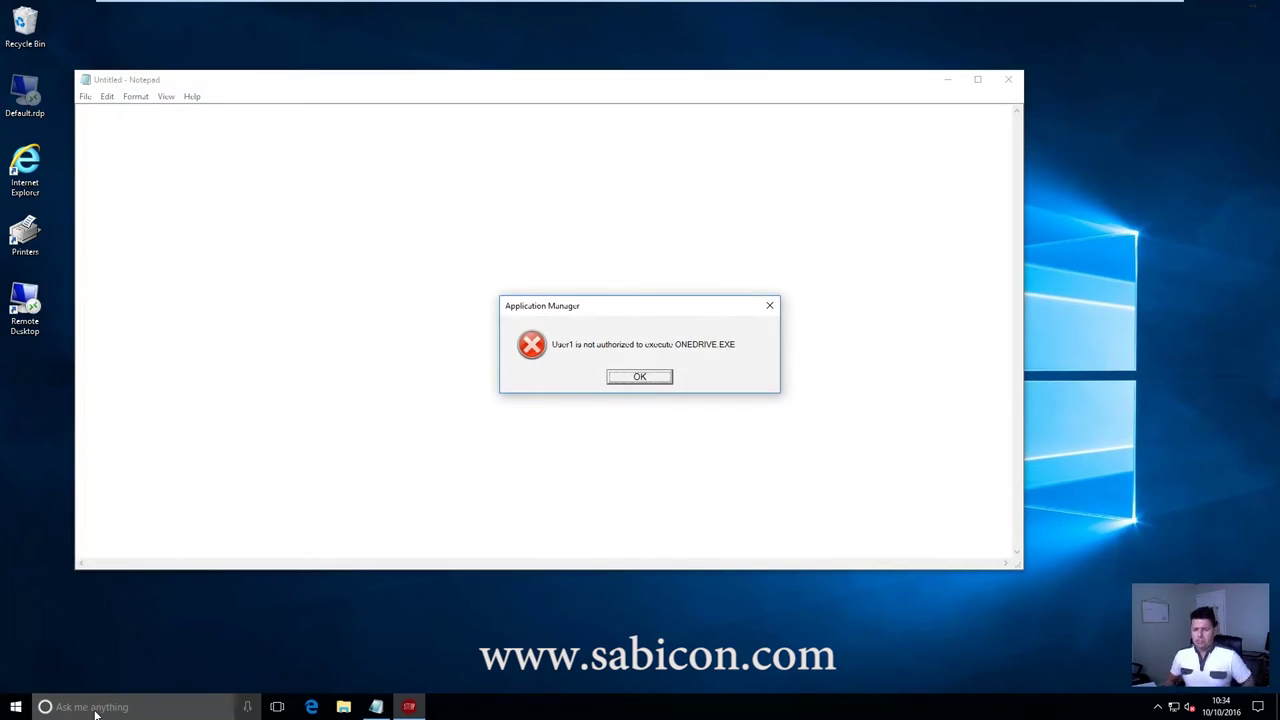
mouse_move(676, 310)
mouse_down()
mouse_move(946, 302)
mouse_move(994, 146)
mouse_move(760, 357)
mouse_move(688, 318)
mouse_up()
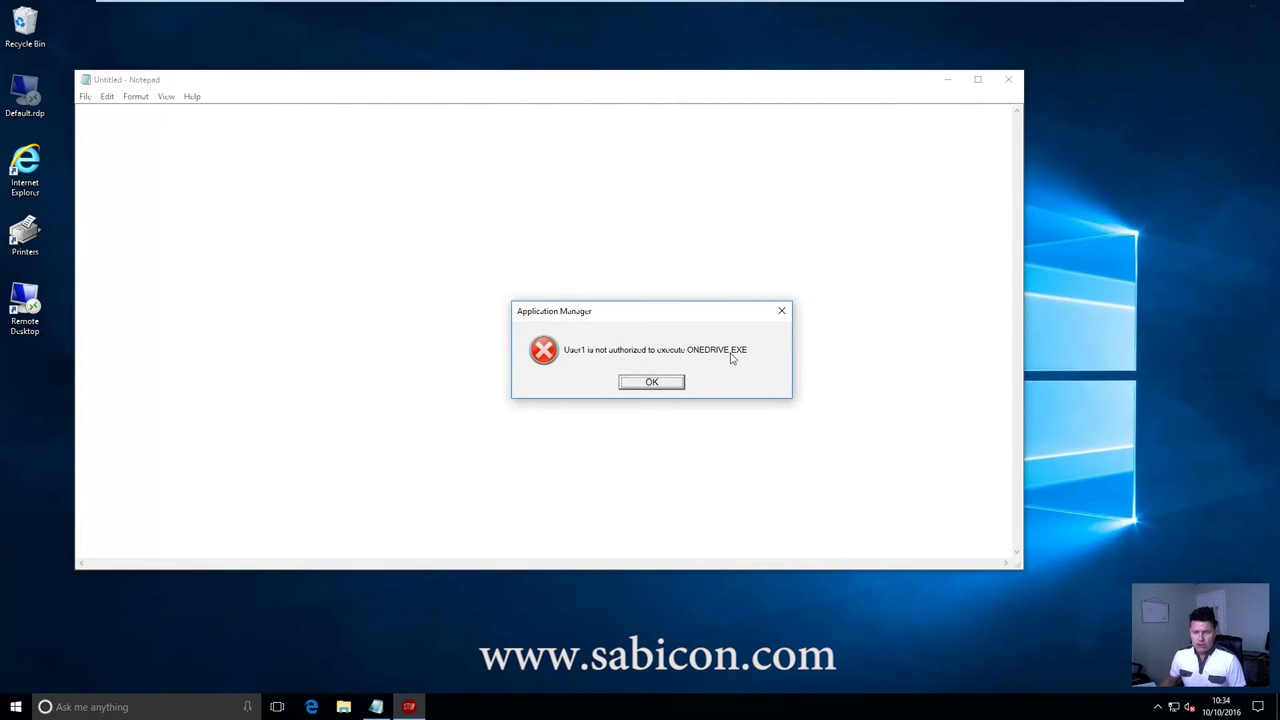
drag(639, 318, 1091, 331)
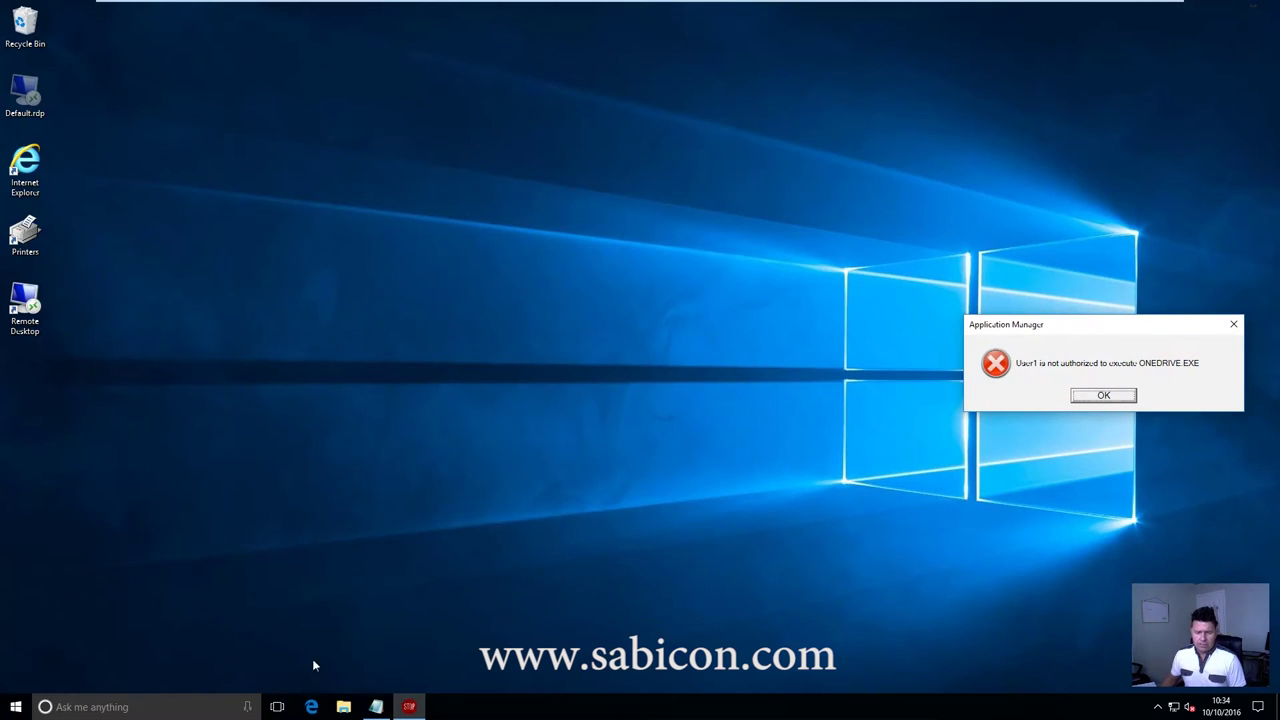
click(376, 707)
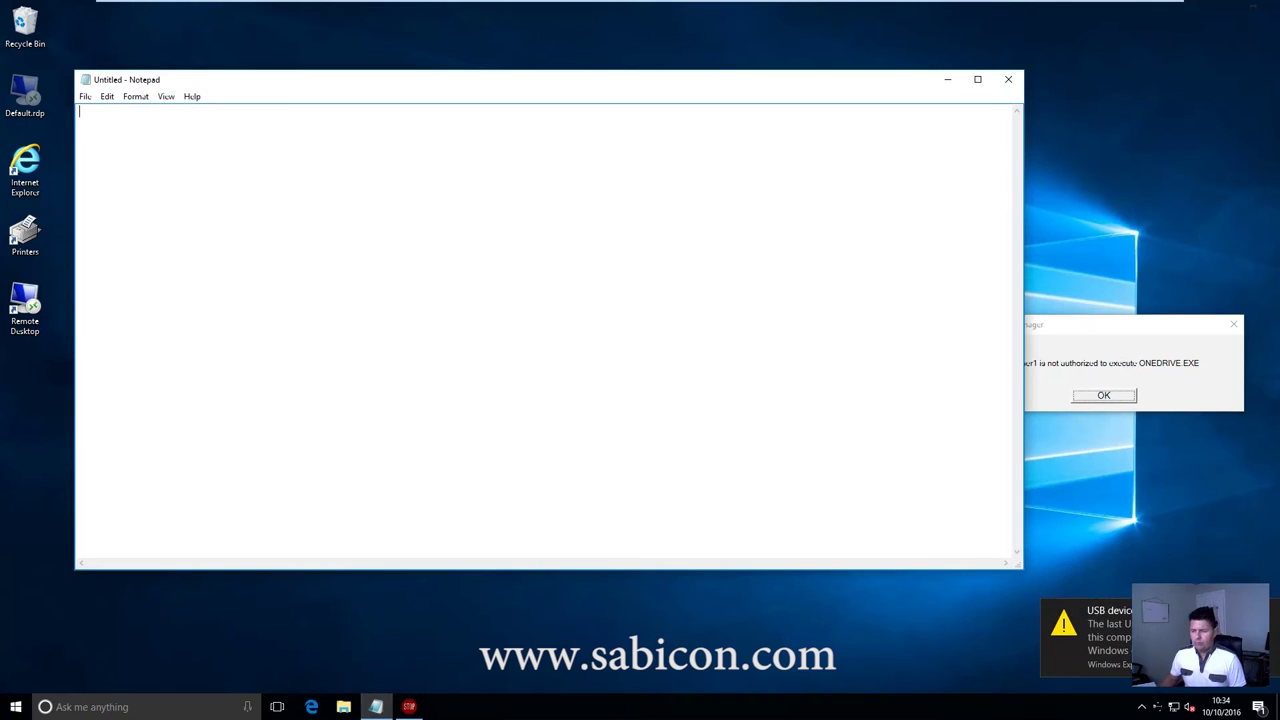
- Browse to C:\Windows\System32 and locate notepad.exe
click(343, 707)
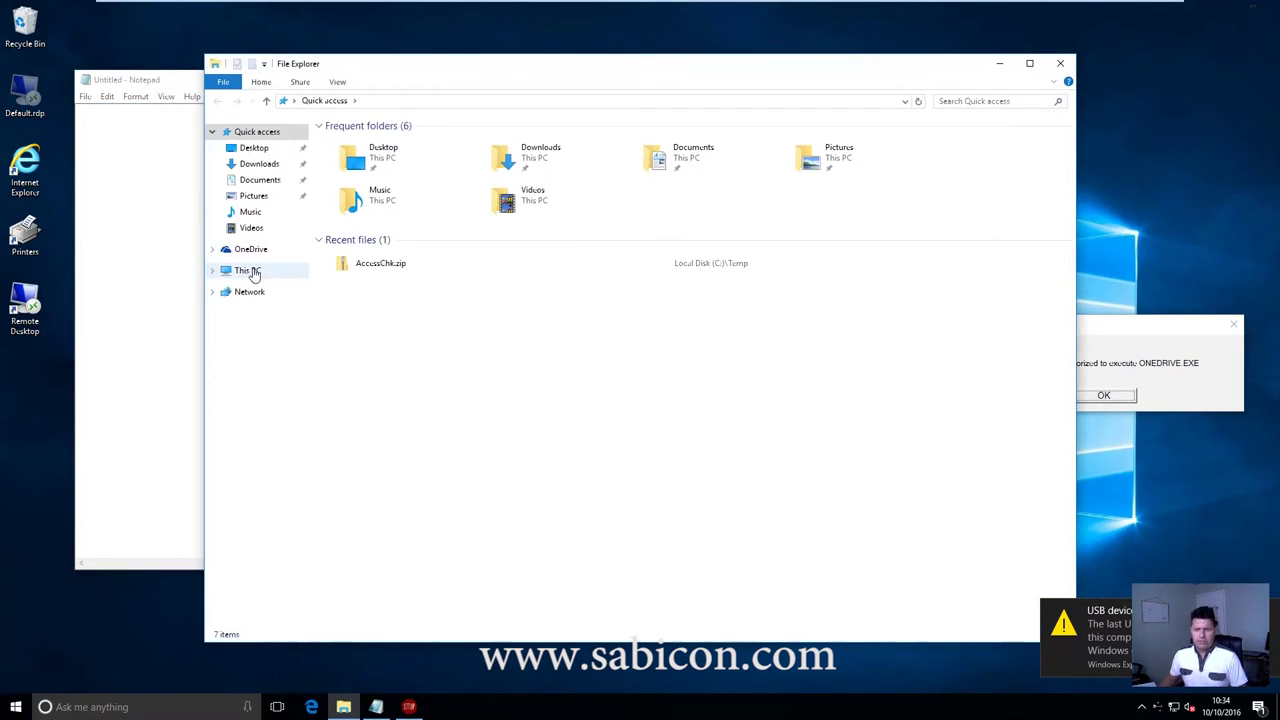
click(250, 270)
double_click(560, 246)
double_click(352, 225)
scroll(352, 500, down, 4)
scroll(352, 566, down, 3)
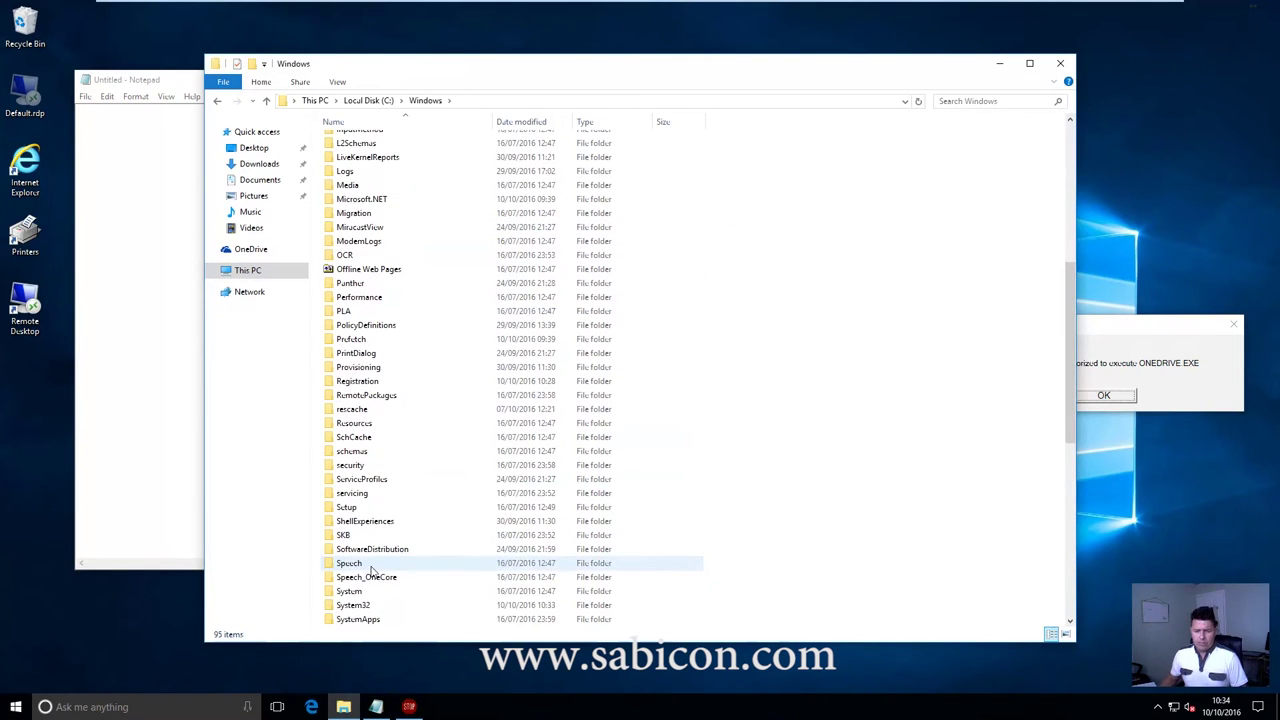
double_click(356, 607)
text(notepad)
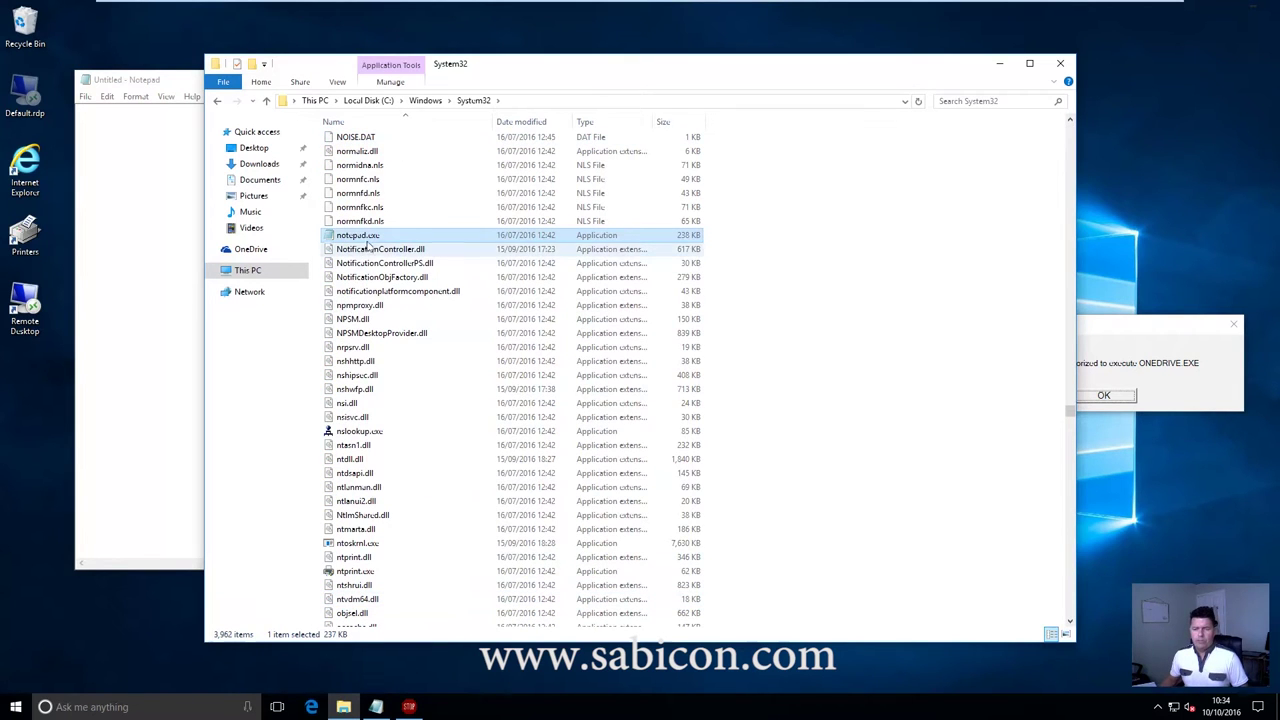
- Open notepad.exe's advanced security settings and highlight TrustedInstaller as its owner
right_click(368, 237)
click(441, 448)
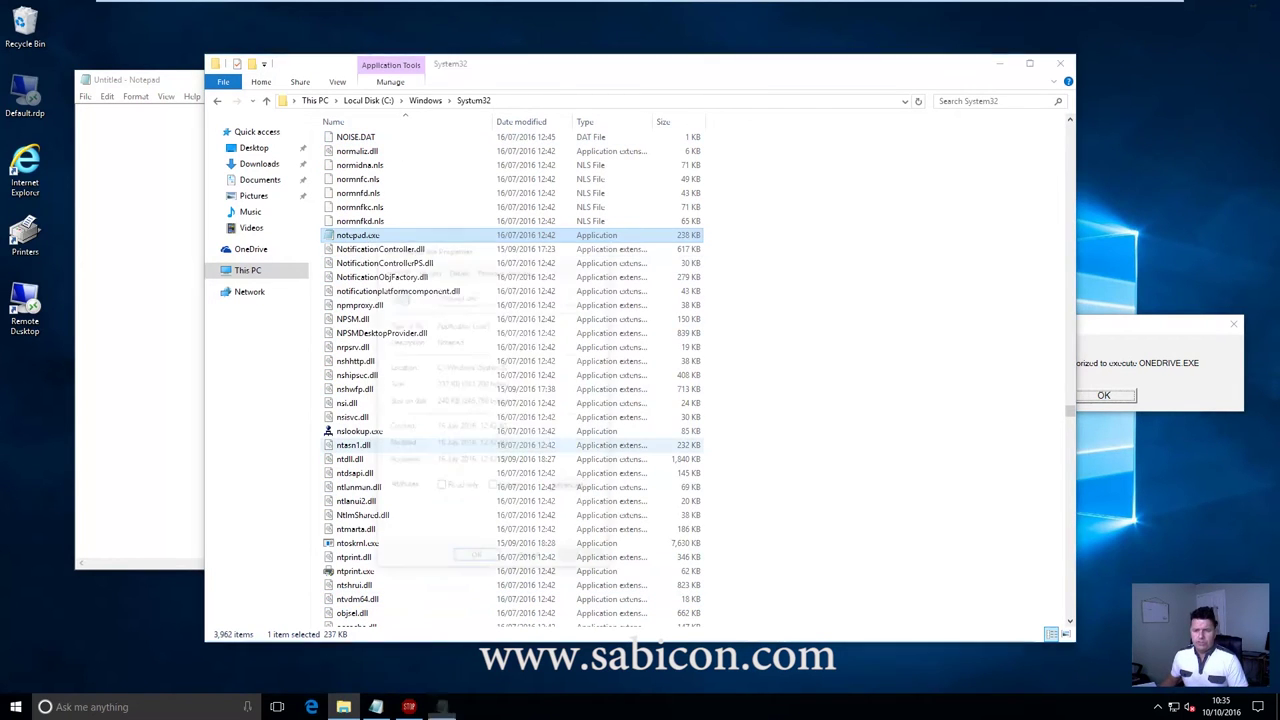
click(428, 268)
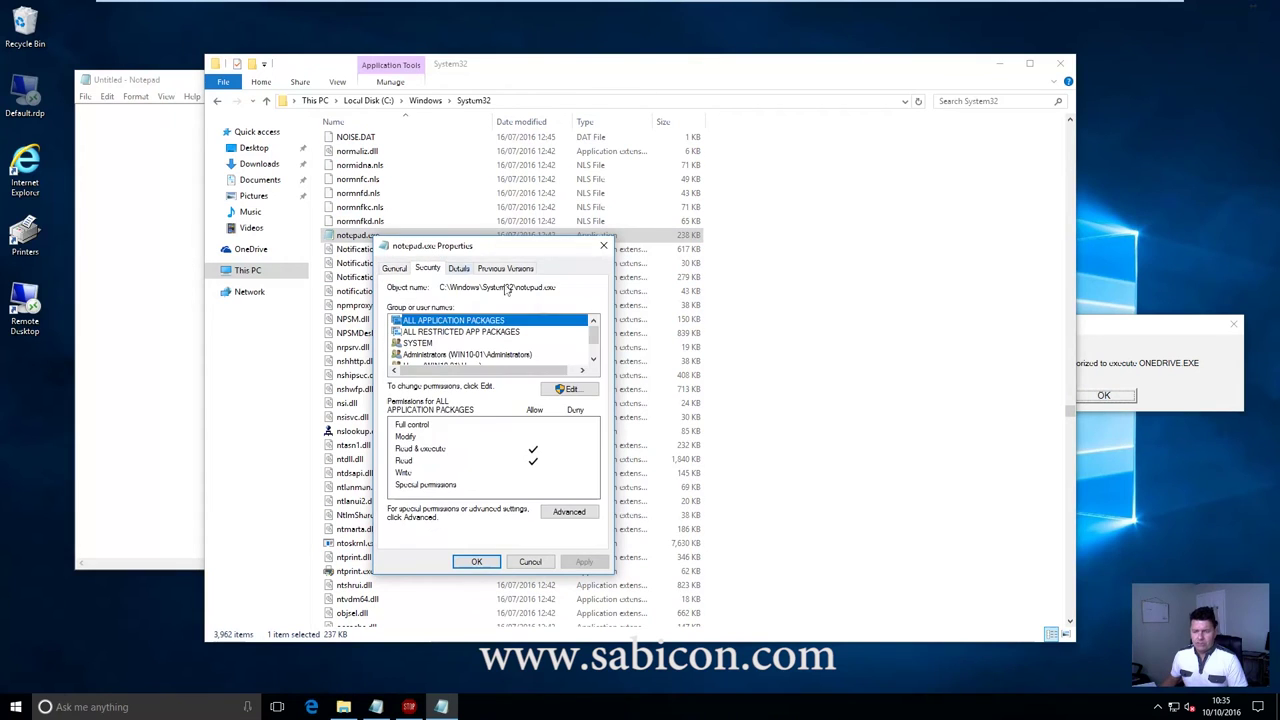
click(572, 512)
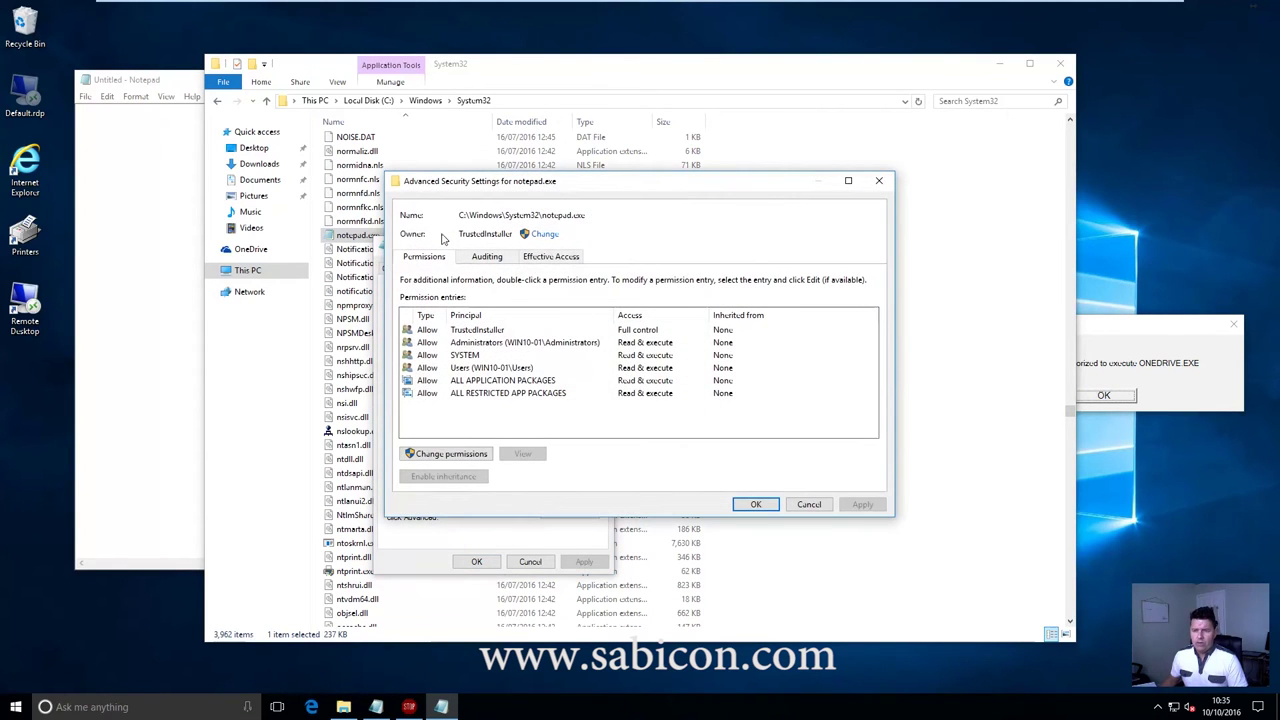
drag(458, 234, 516, 234)
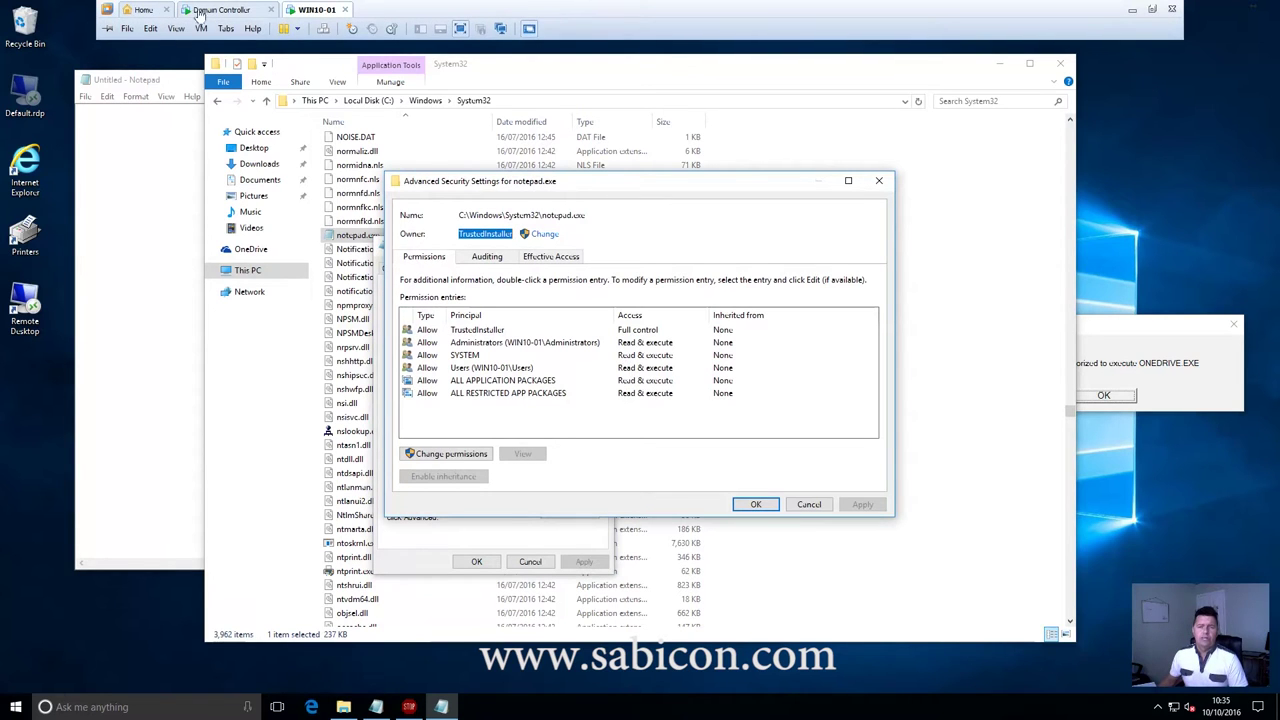
click(213, 10)
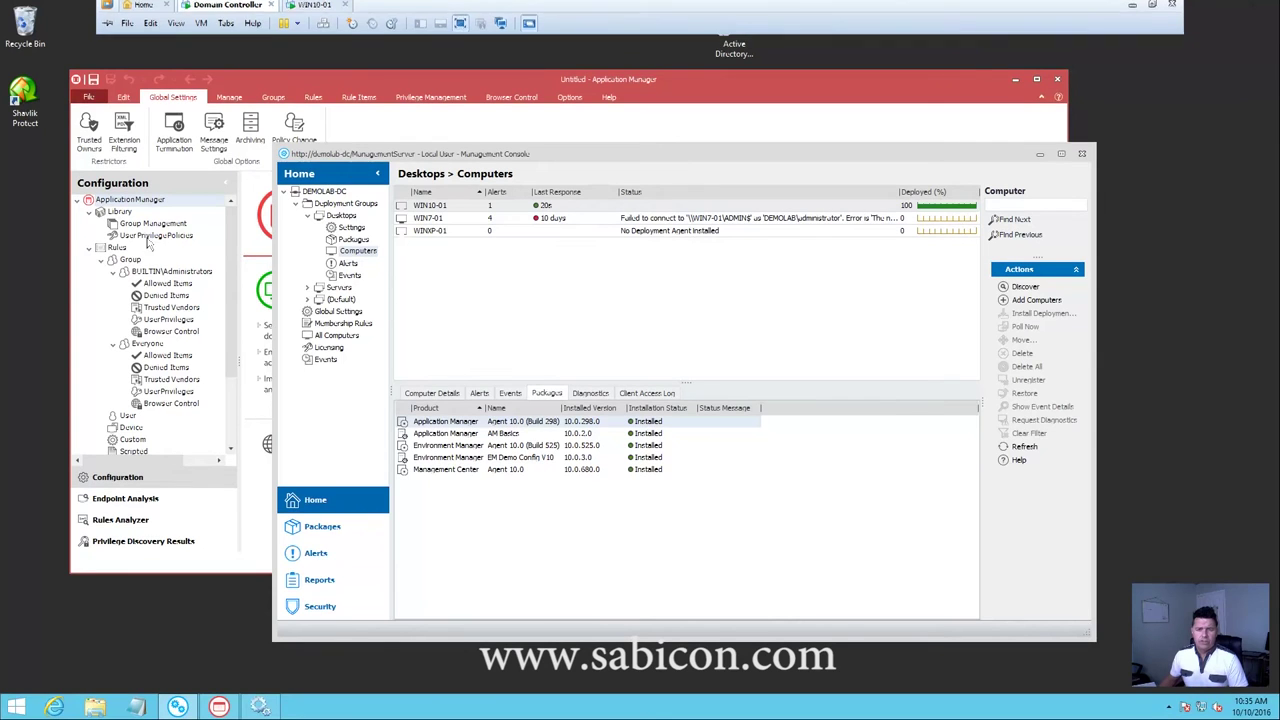
click(280, 79)
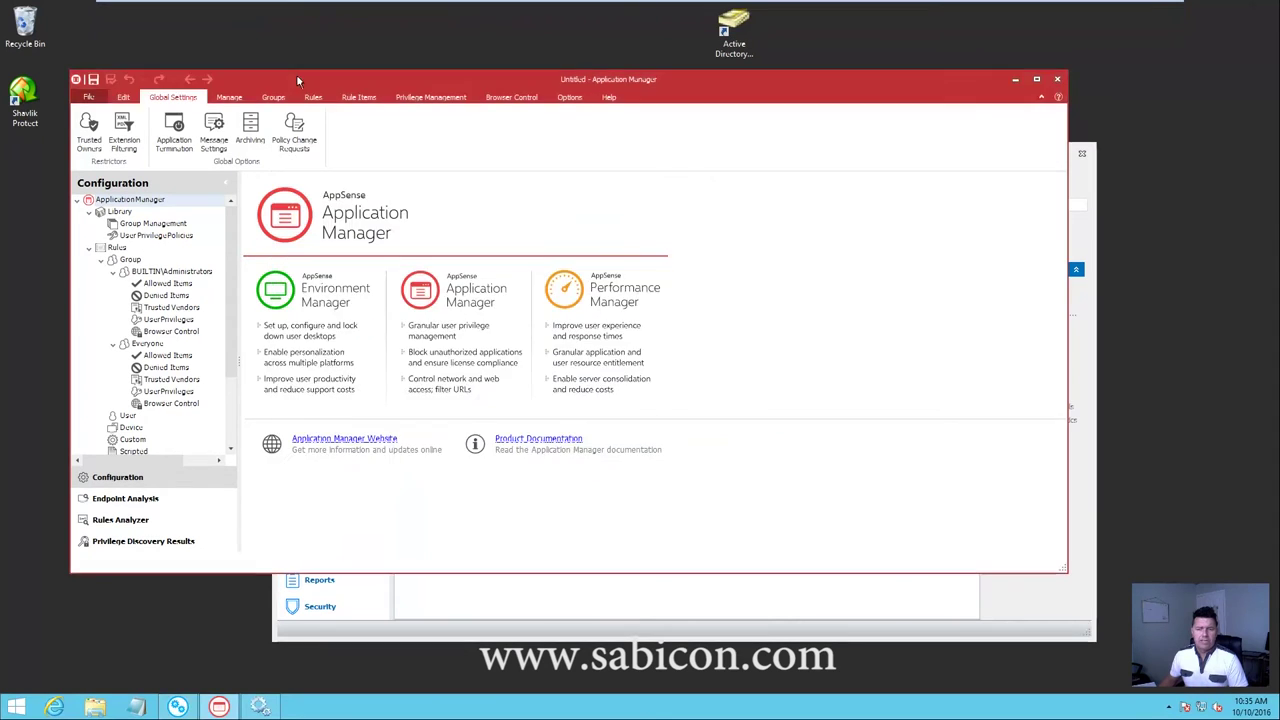
click(89, 128)
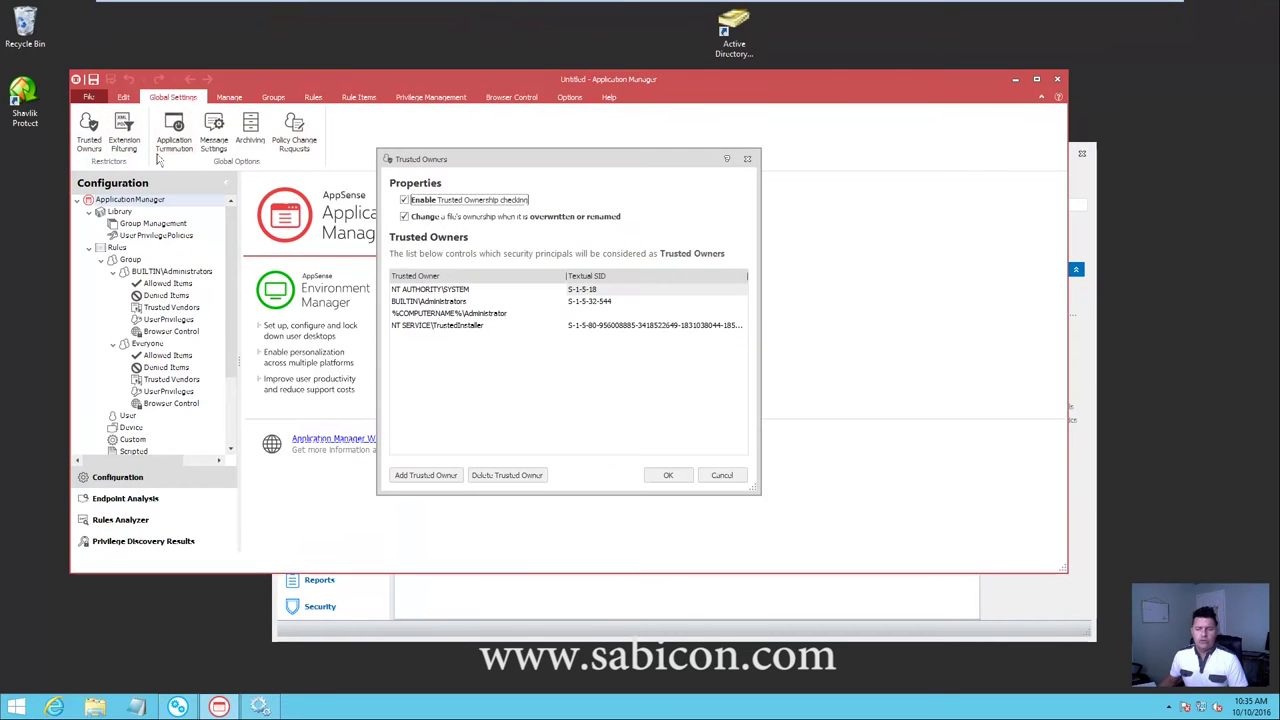
click(443, 326)
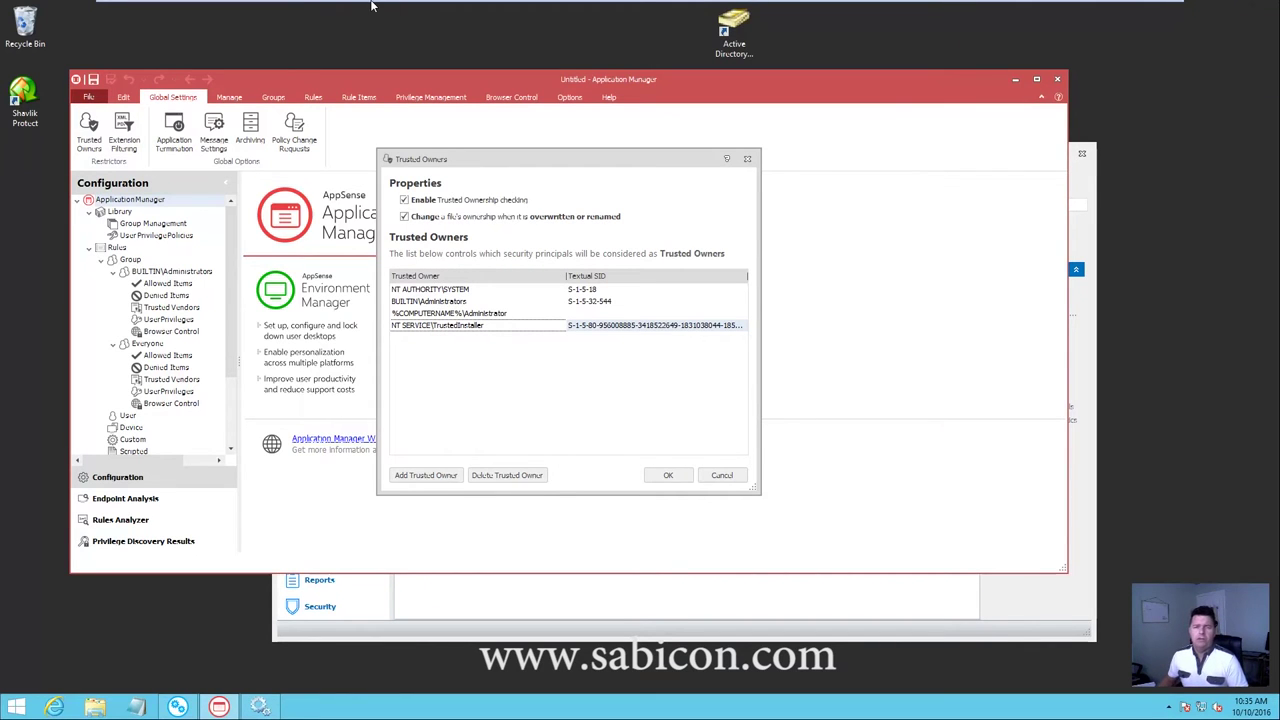
click(316, 9)
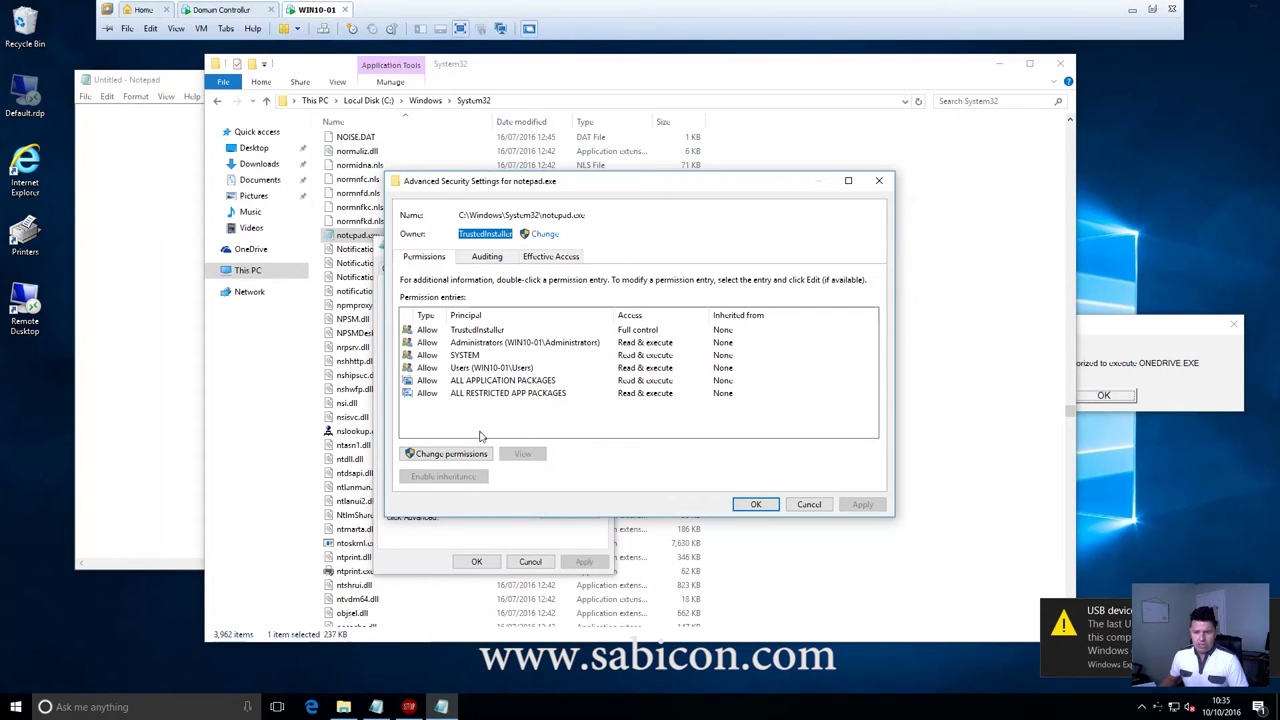
- Close notepad.exe's security and properties dialogs without changes
click(808, 504)
click(530, 561)
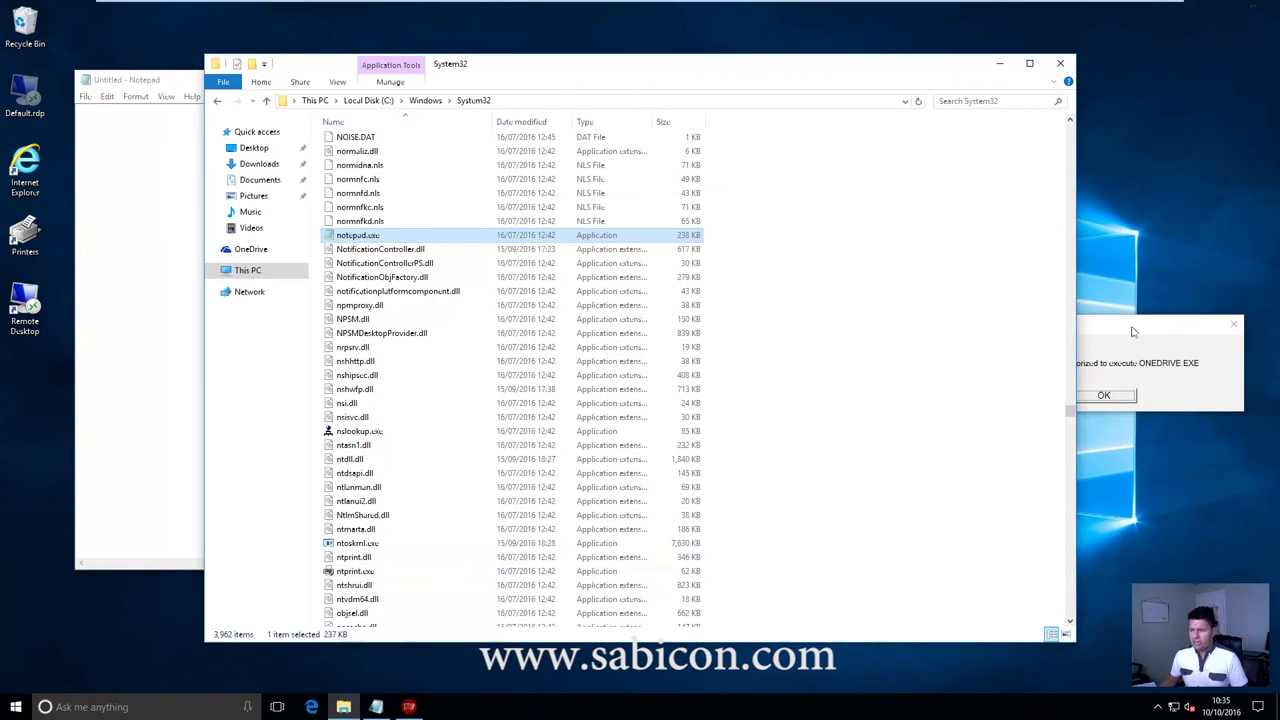
click(1161, 352)
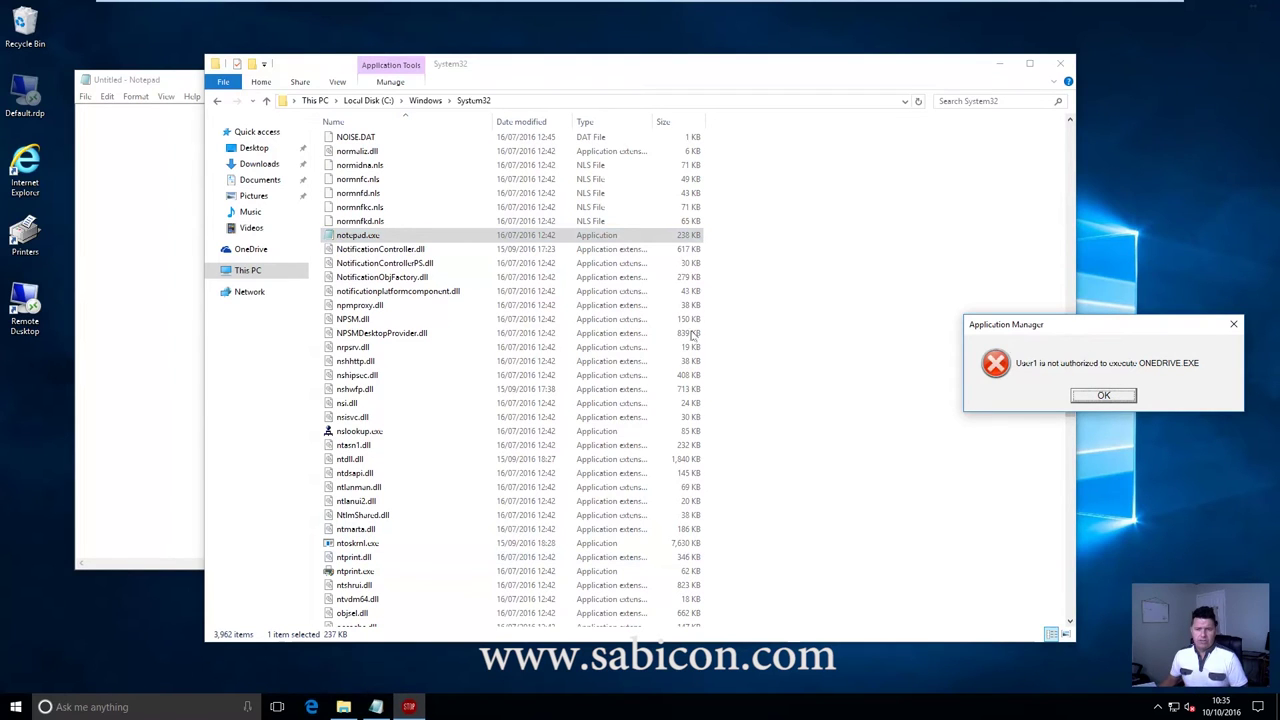
- Browse to C:\Users\<user profile>\AppData\Local\Microsoft\OneDrive
click(250, 270)
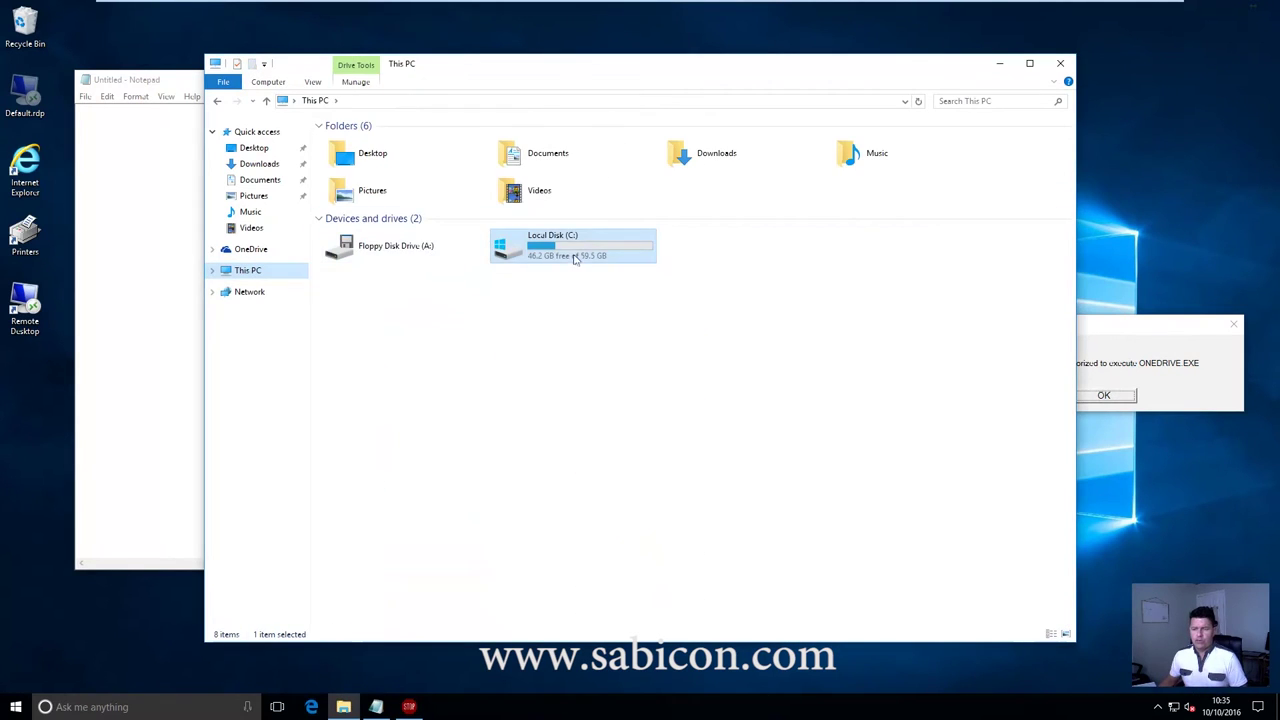
double_click(577, 255)
click(353, 211)
double_click(353, 211)
click(343, 216)
double_click(343, 216)
click(343, 143)
double_click(343, 143)
click(350, 146)
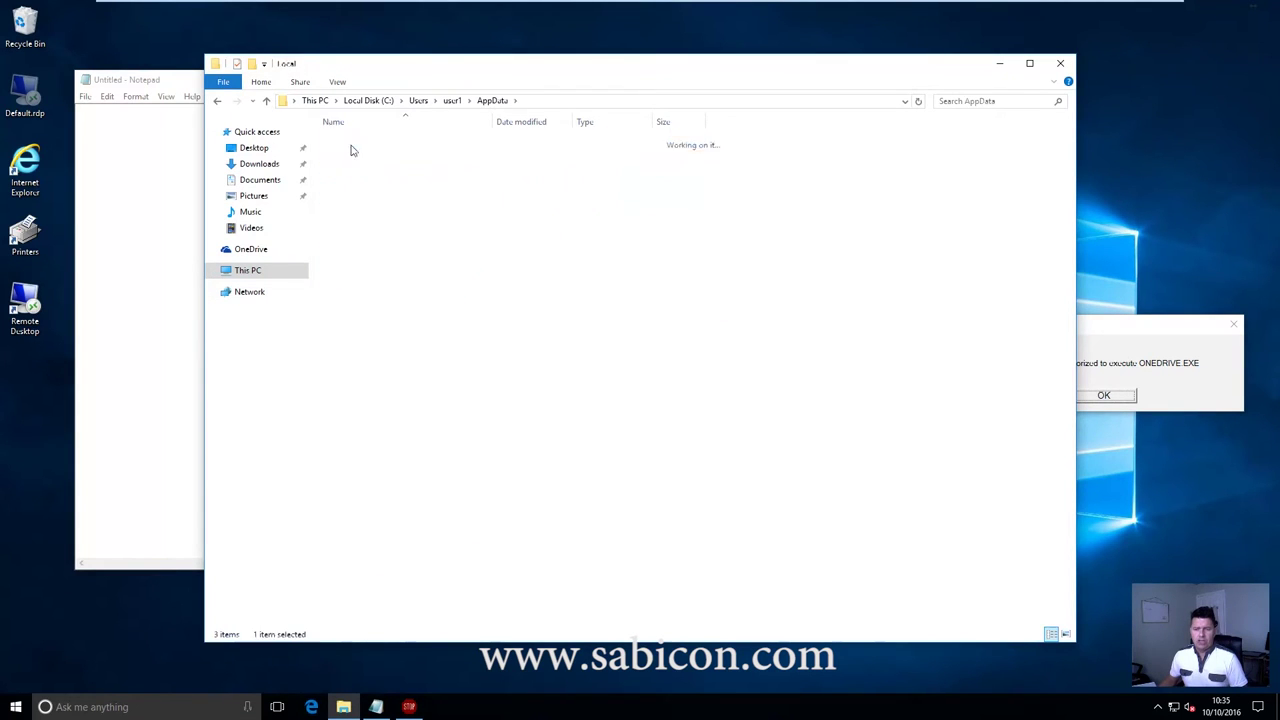
double_click(350, 146)
click(370, 195)
double_click(370, 195)
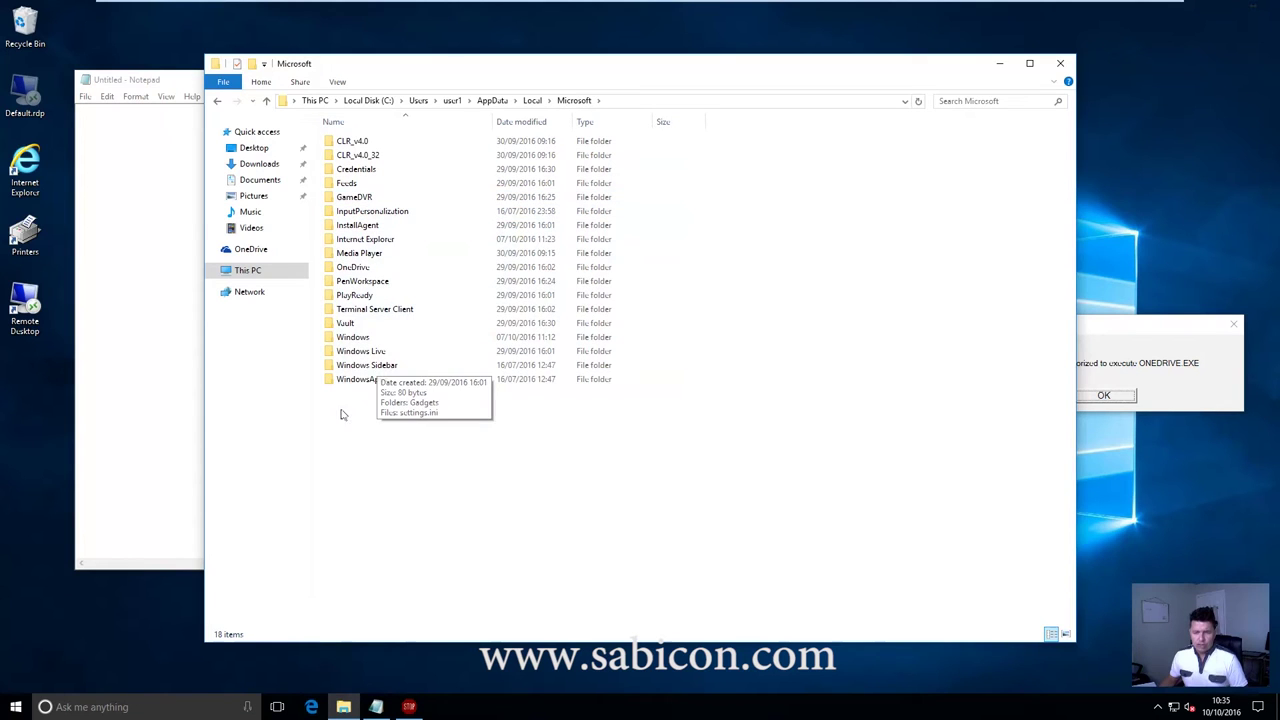
double_click(360, 268)
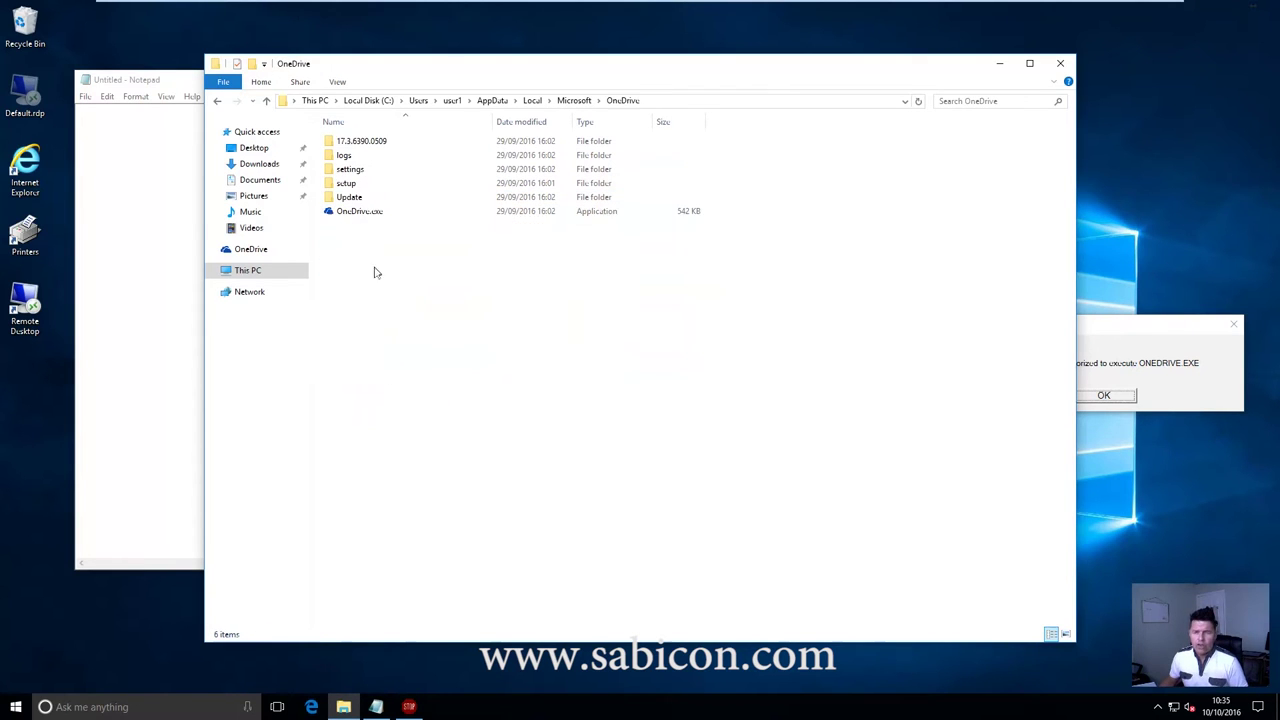
- Try launching OneDrive.exe and dismiss the not-authorized messages
click(372, 211)
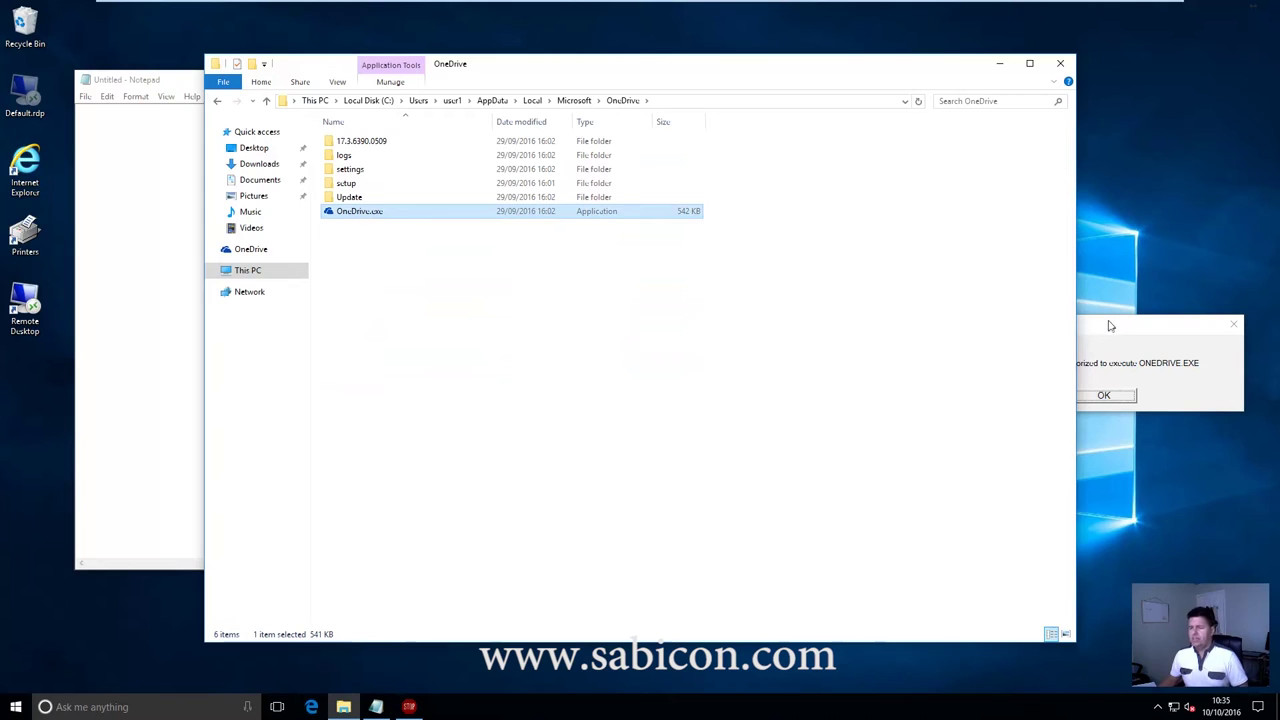
click(1104, 396)
double_click(366, 211)
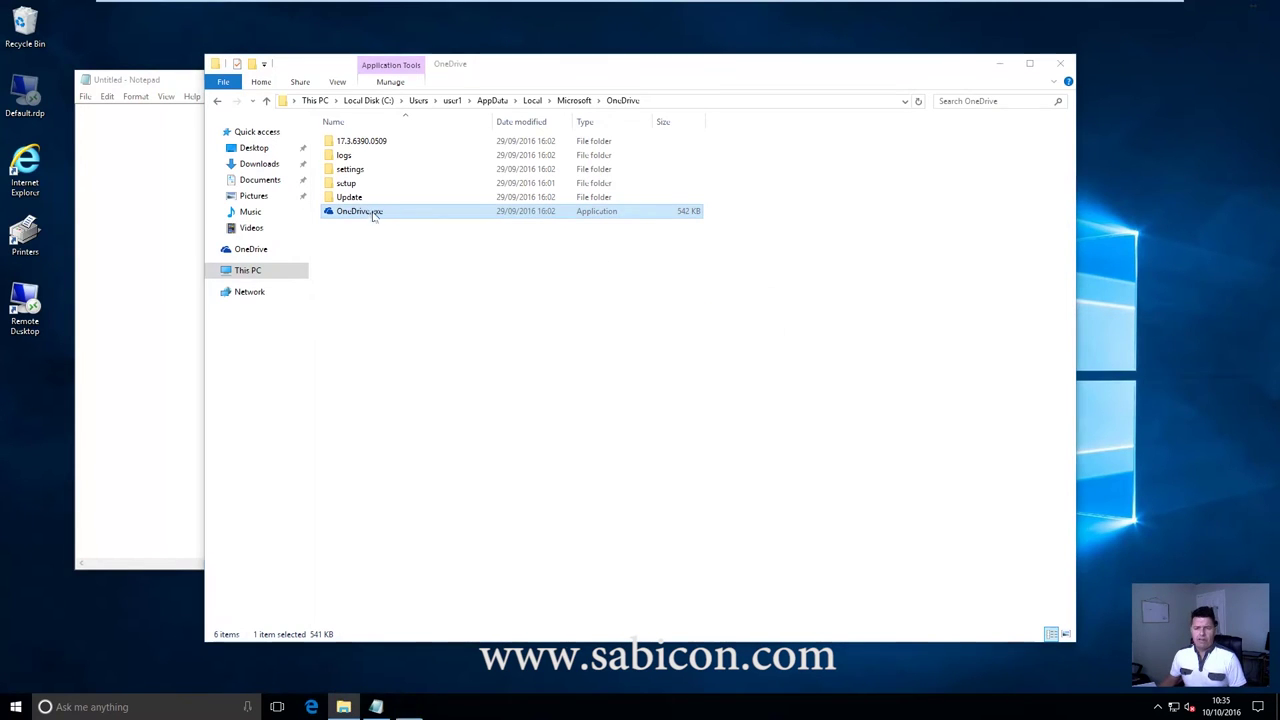
click(644, 378)
- Confirm OneDrive.exe is owned by the signed-in domain user, then close its security windows
right_click(356, 202)
right_click(355, 212)
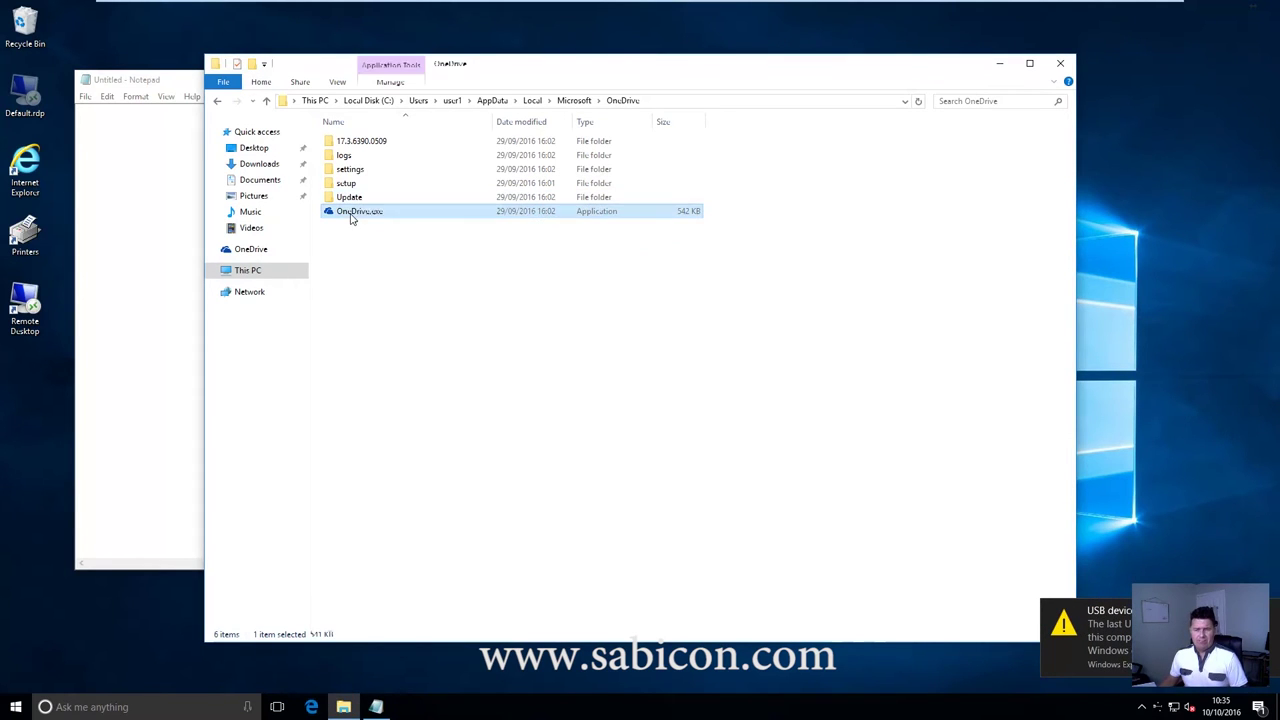
click(436, 453)
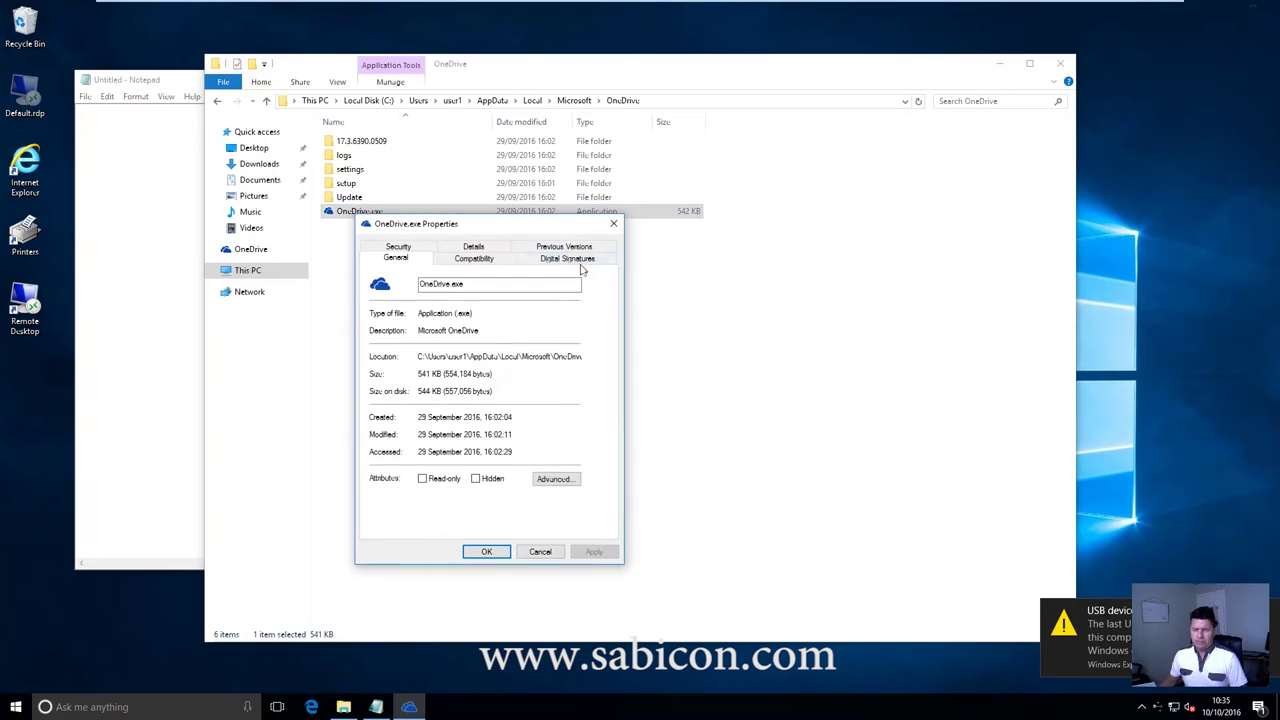
click(403, 248)
click(578, 501)
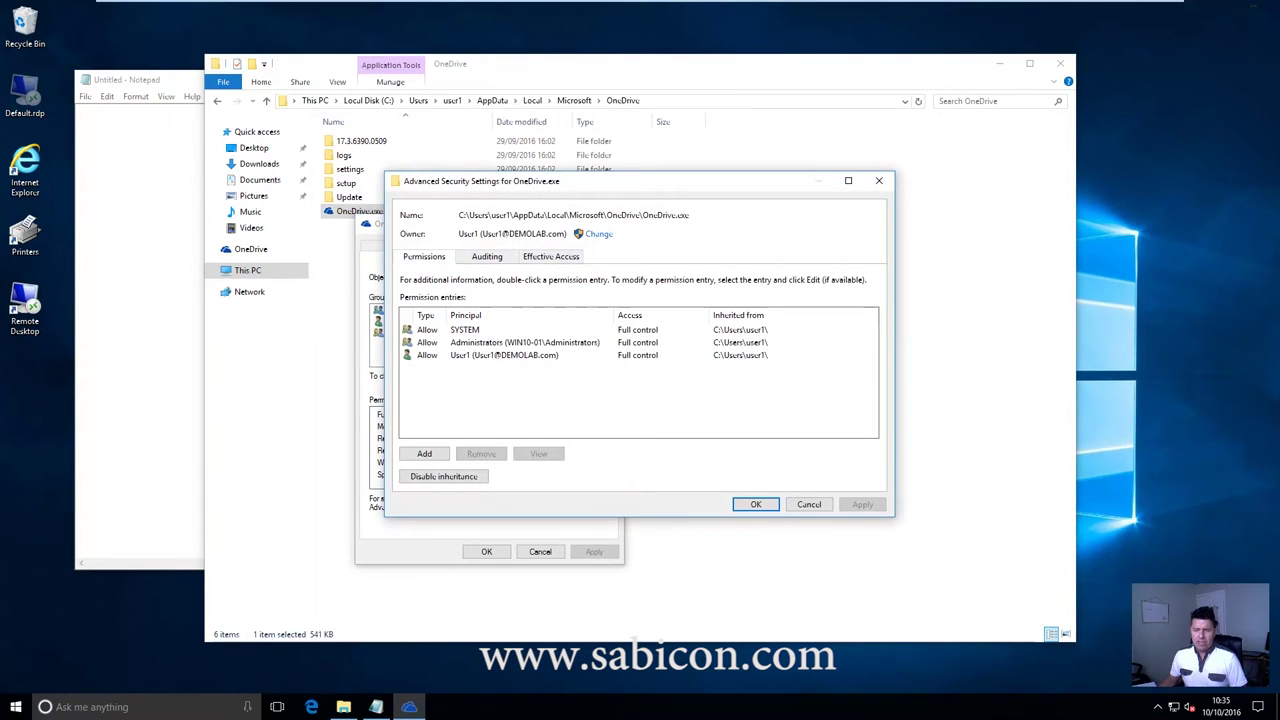
drag(480, 233, 566, 234)
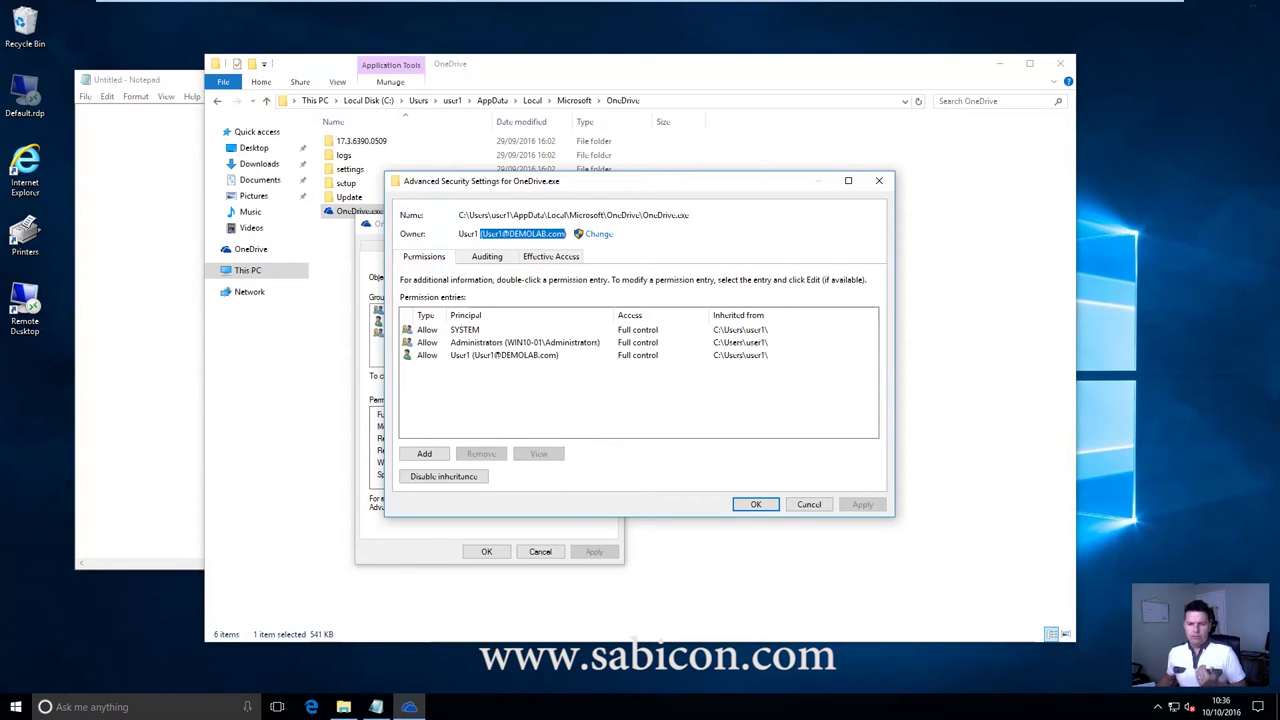
key(Escape)
key(Escape)
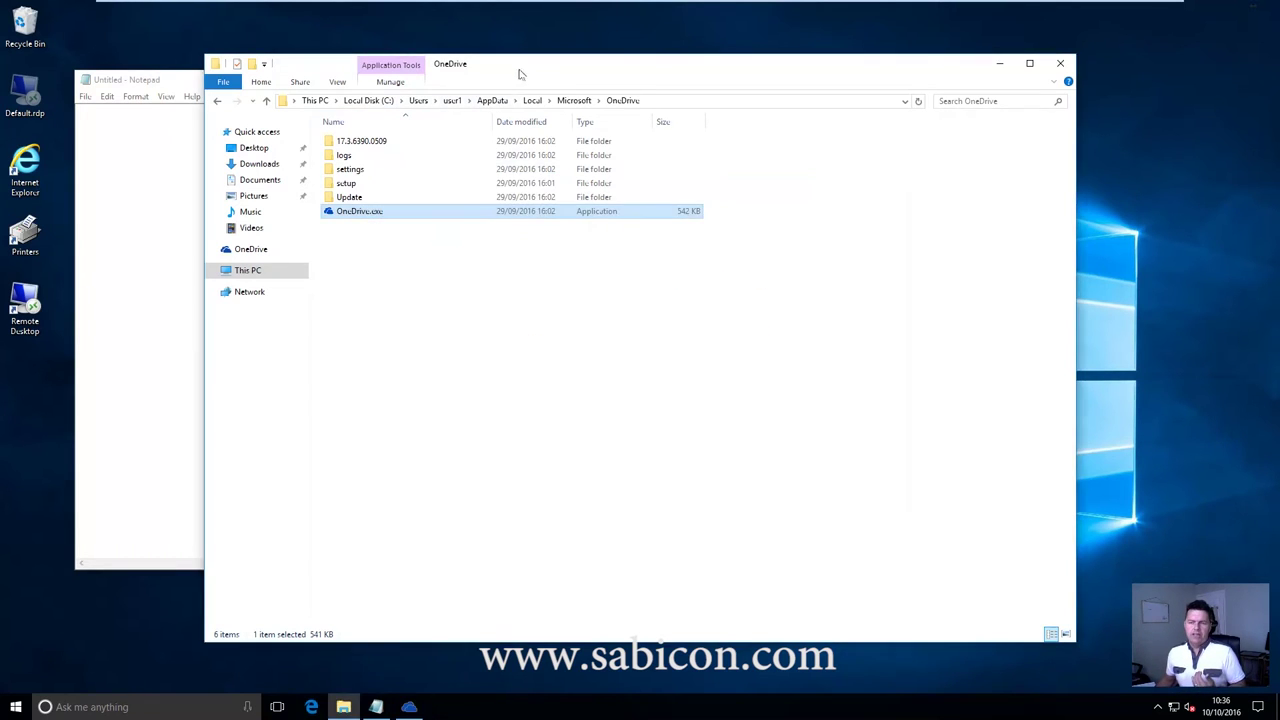
- Go back to the user profile's AppData\Local folder
click(452, 101)
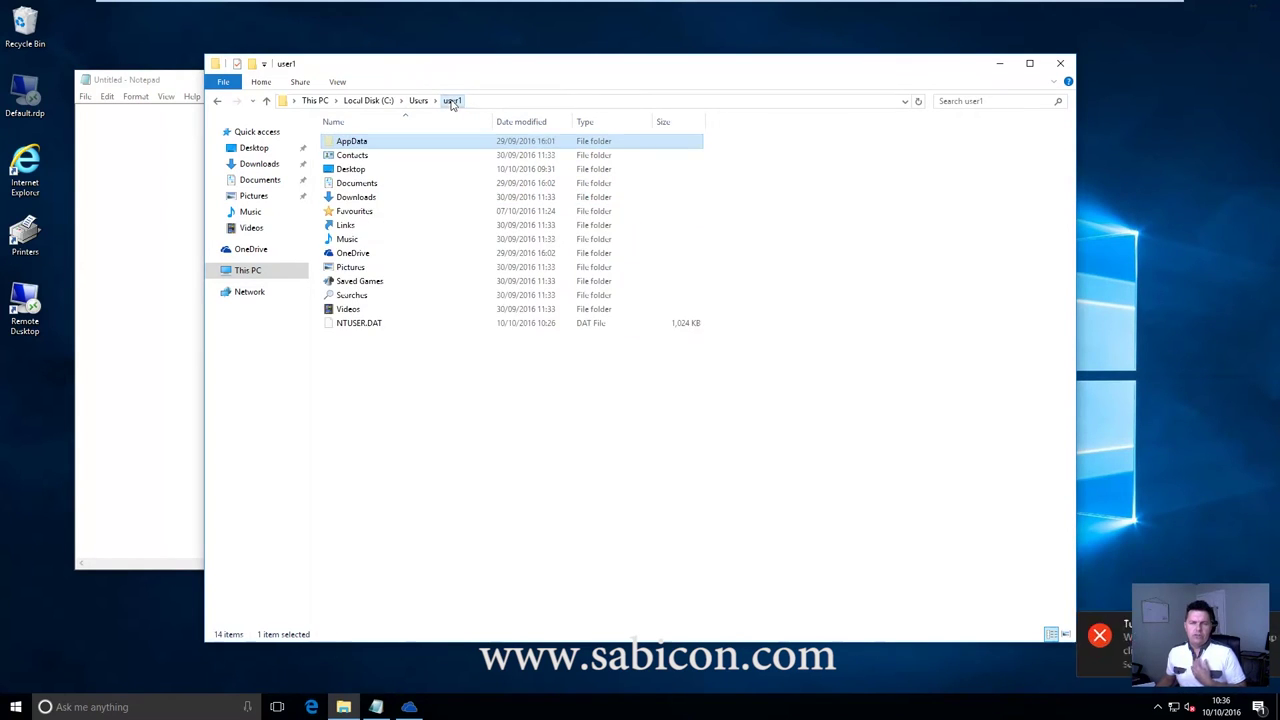
double_click(360, 143)
double_click(362, 143)
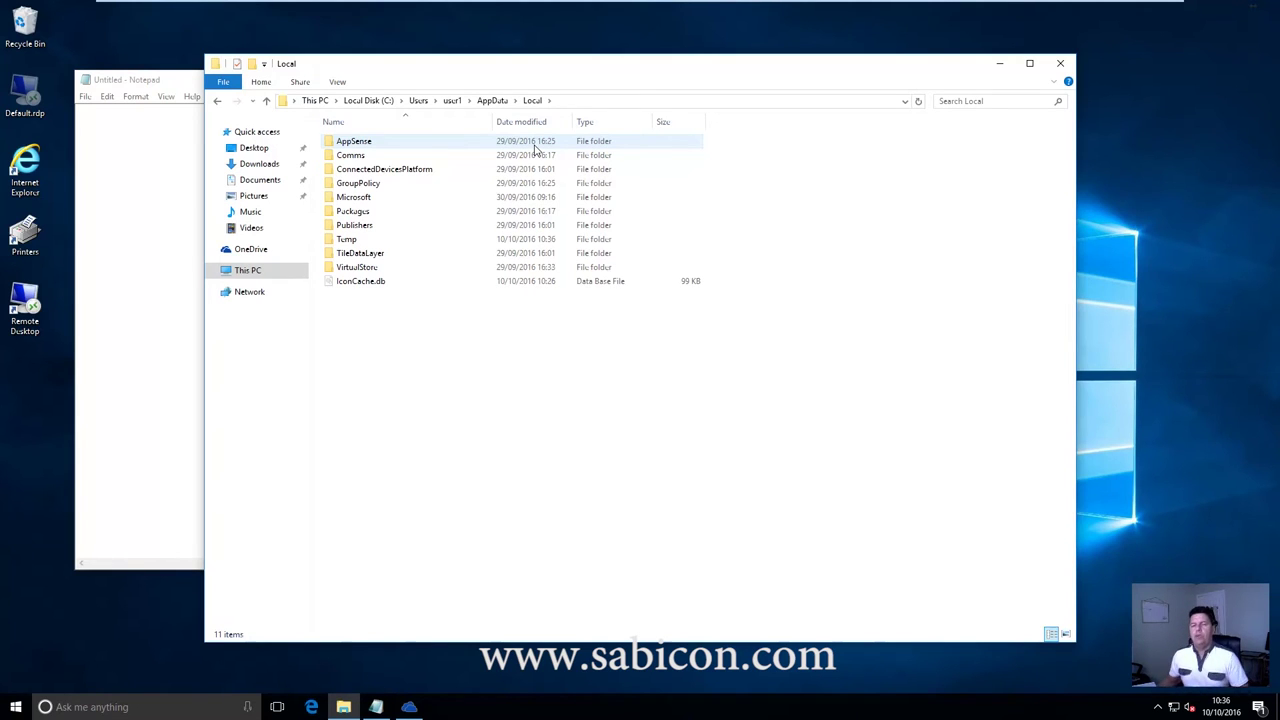
- Move File Explorer aside and close the empty Notepad window
drag(406, 75, 564, 61)
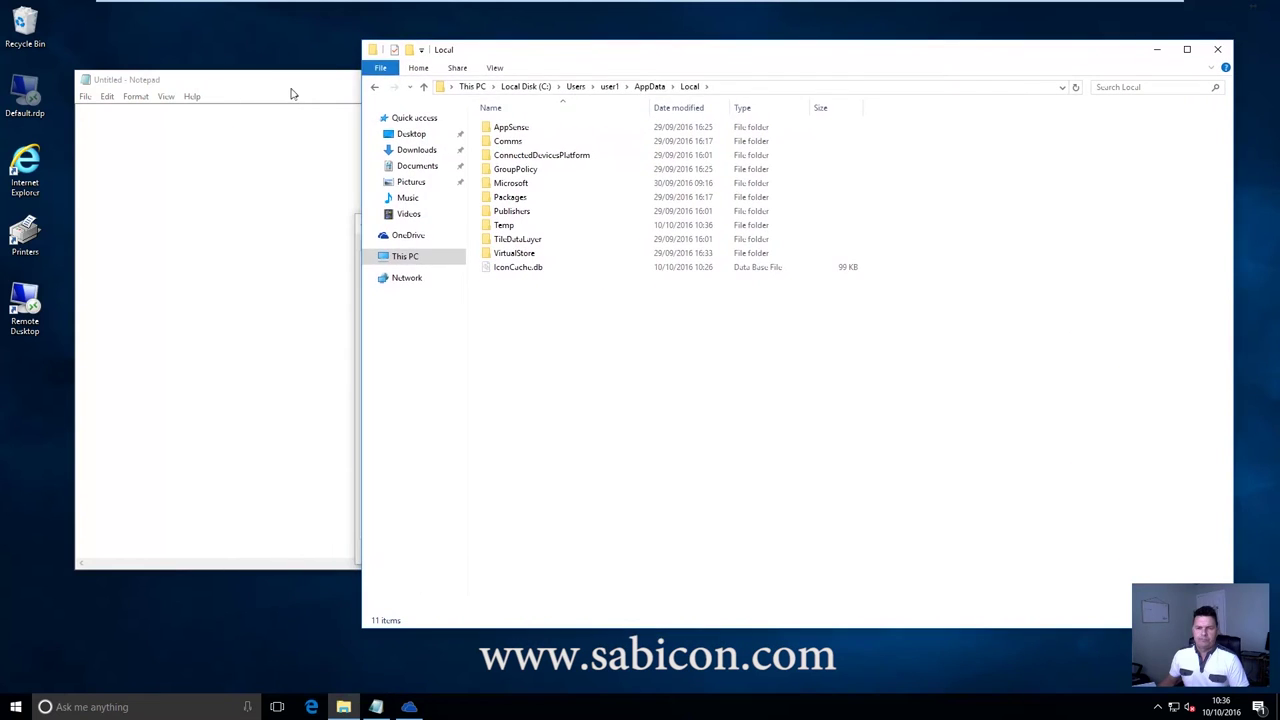
click(300, 84)
click(1001, 84)
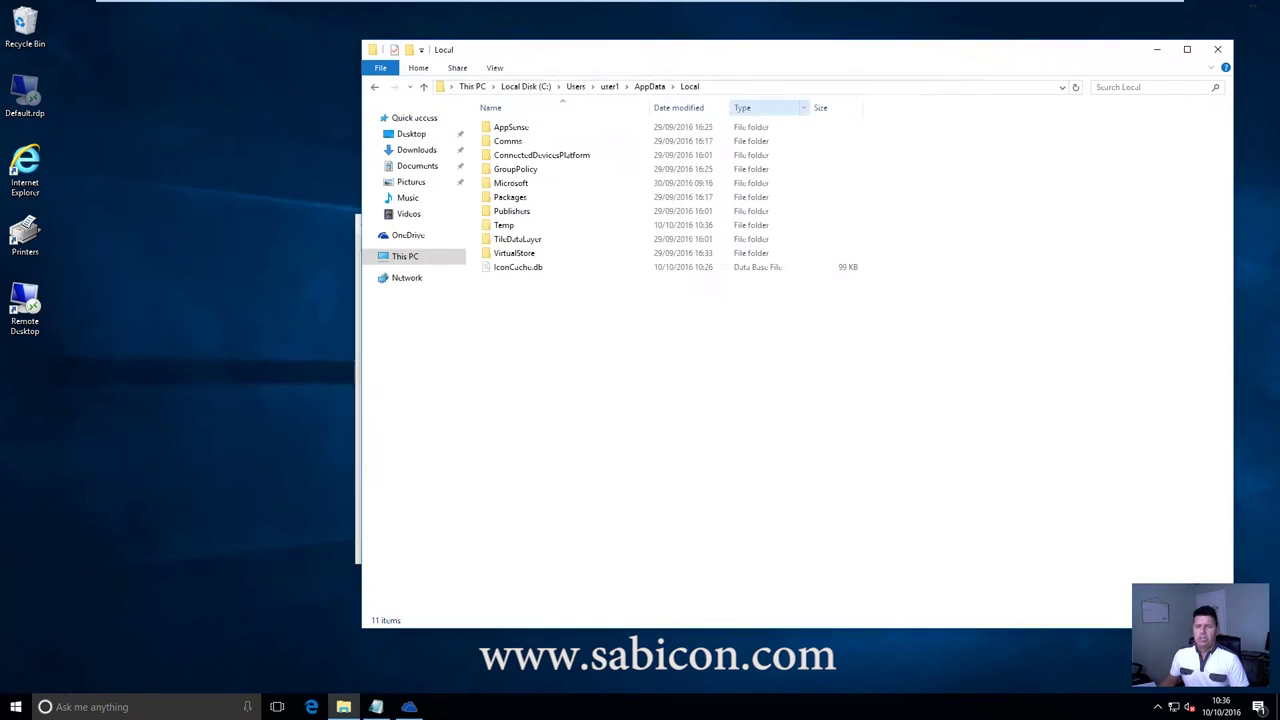
- Create a new text document on the desktop and rename it test.vbs, accepting the extension change
right_click(227, 94)
mouse_move(309, 187)
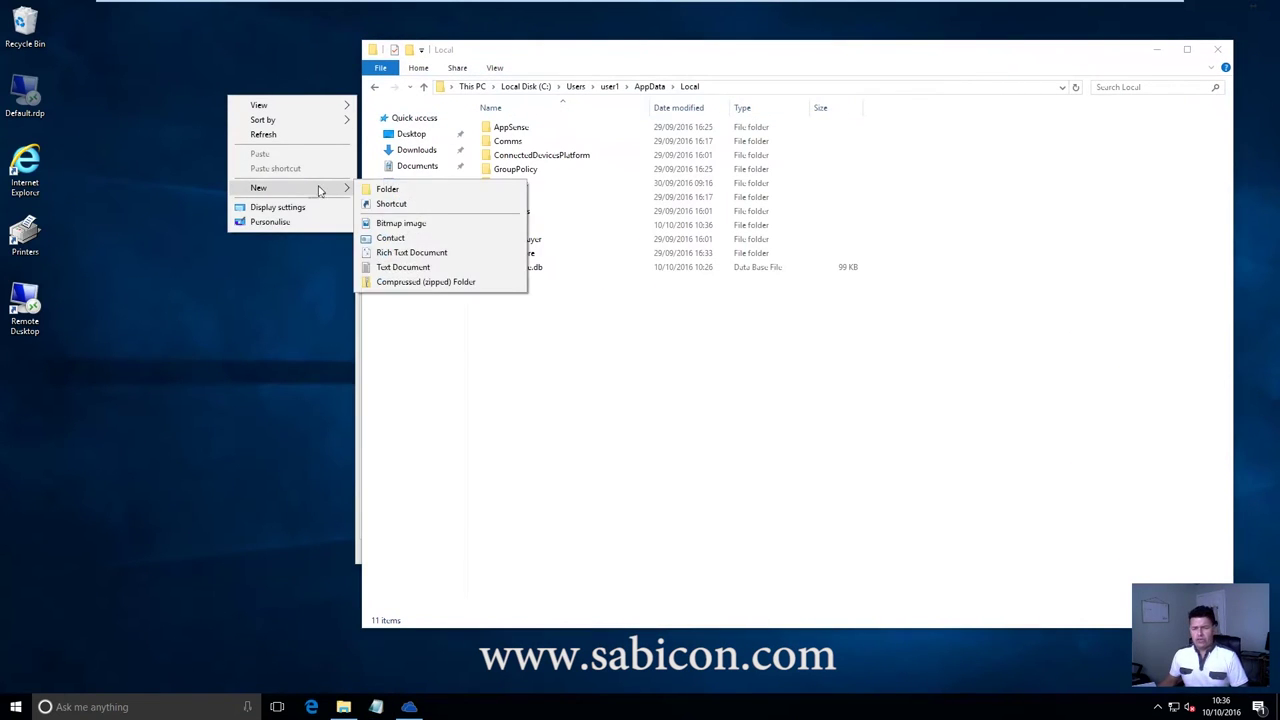
click(403, 267)
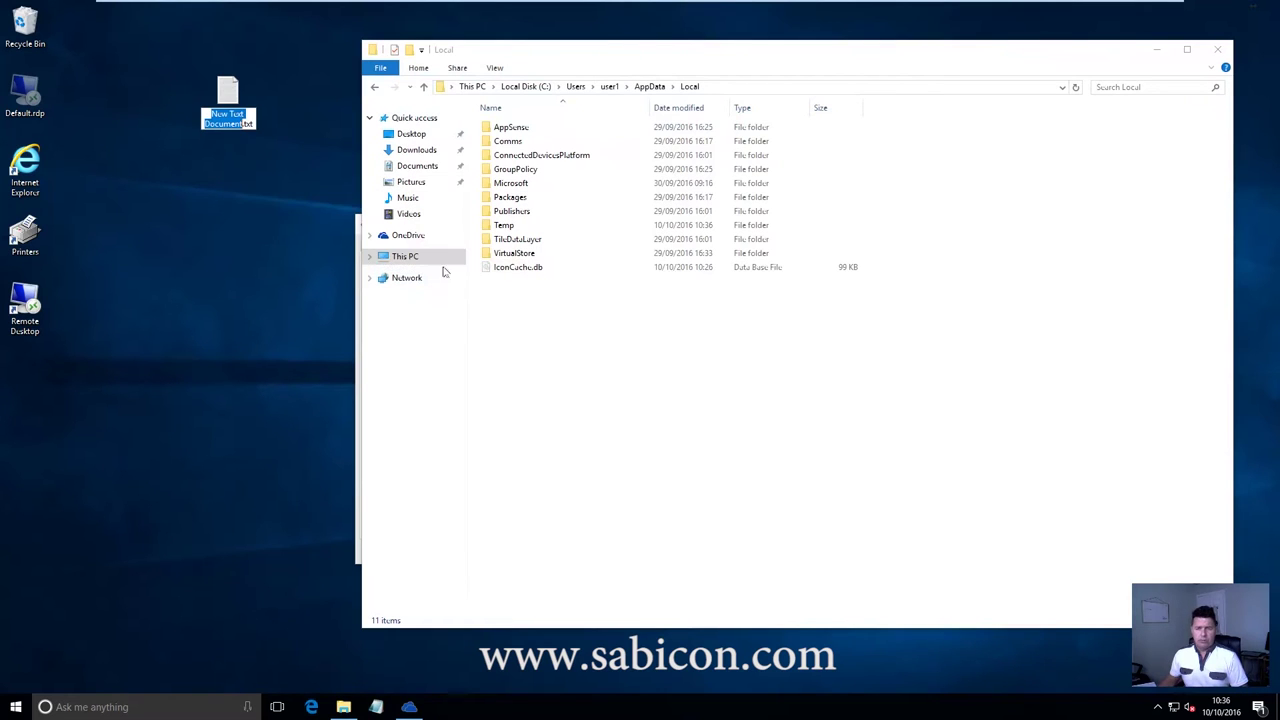
text(test.vbs)
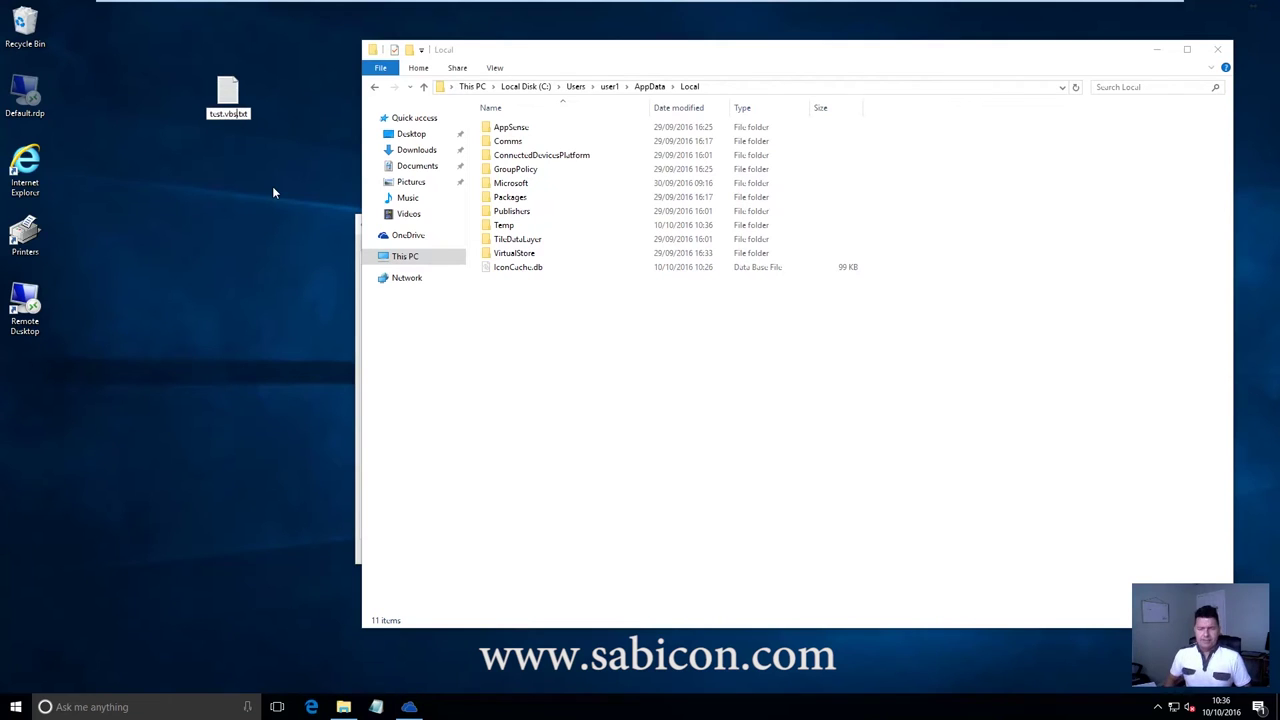
key(Delete)
key(Delete)
key(Delete)
key(Delete)
text(bs)
key(Return)
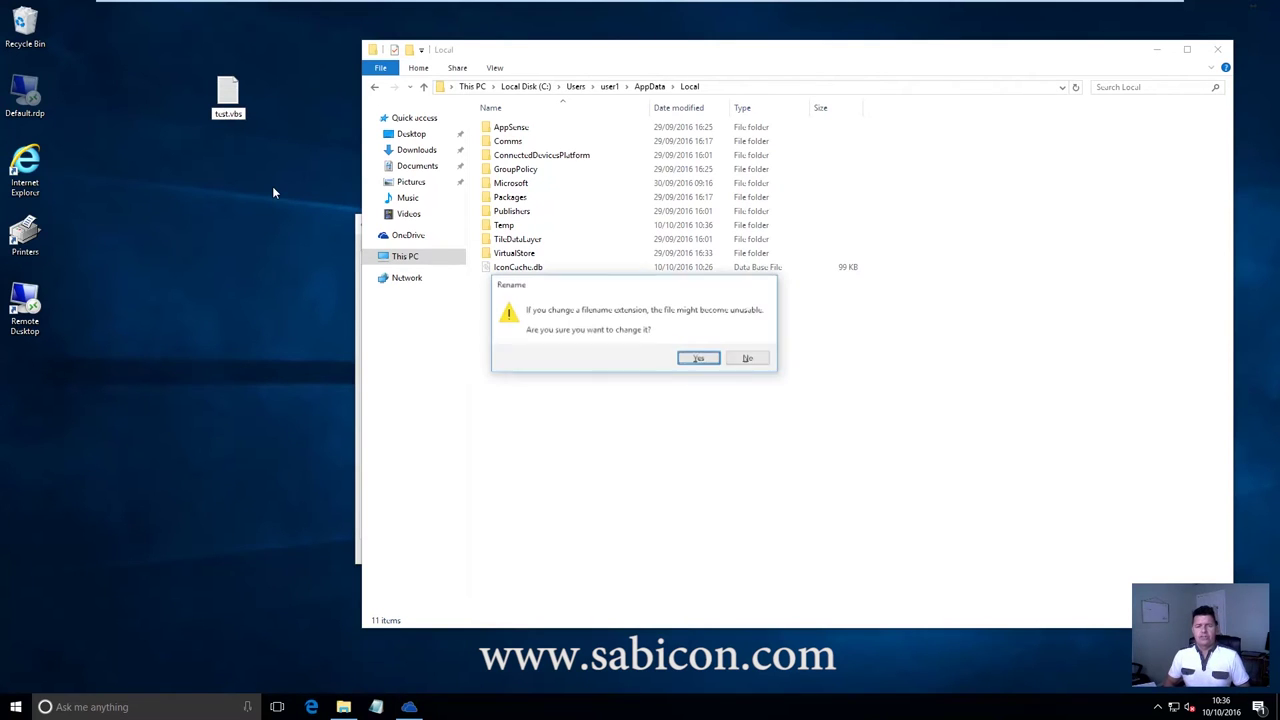
click(699, 357)
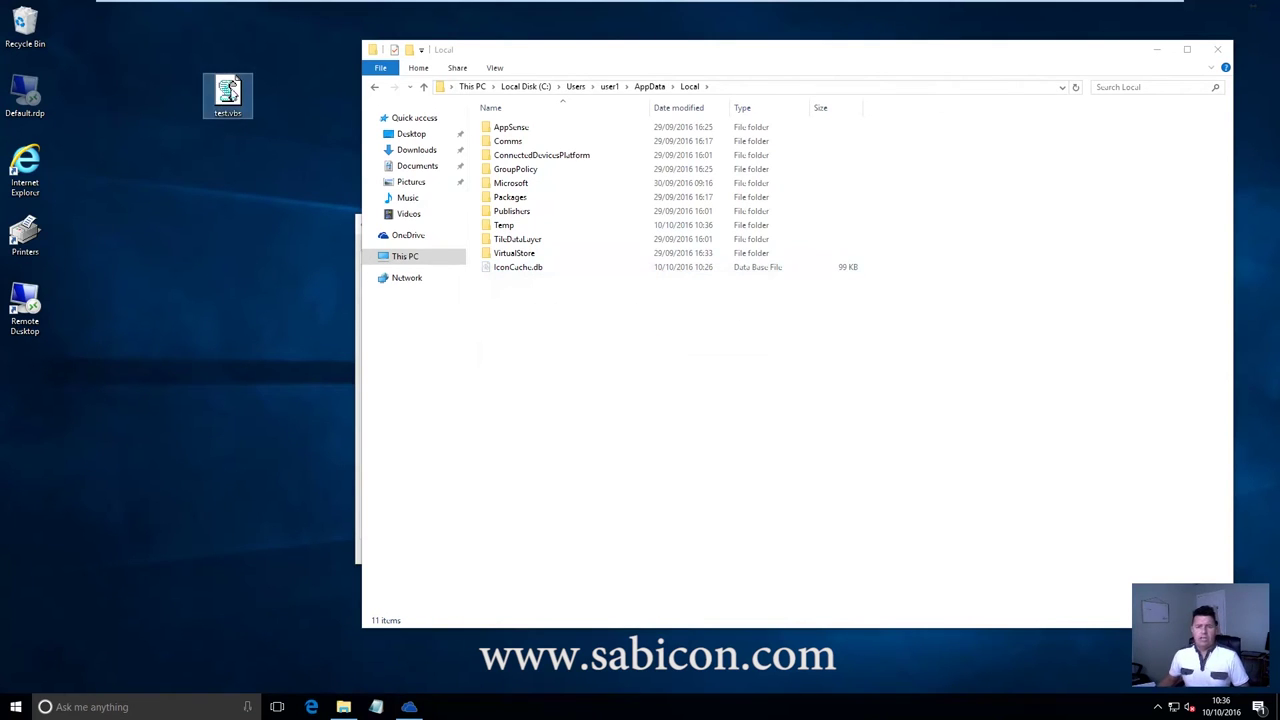
- Edit test.vbs in Notepad to contain msgbox "Test" and save it
right_click(229, 93)
click(250, 117)
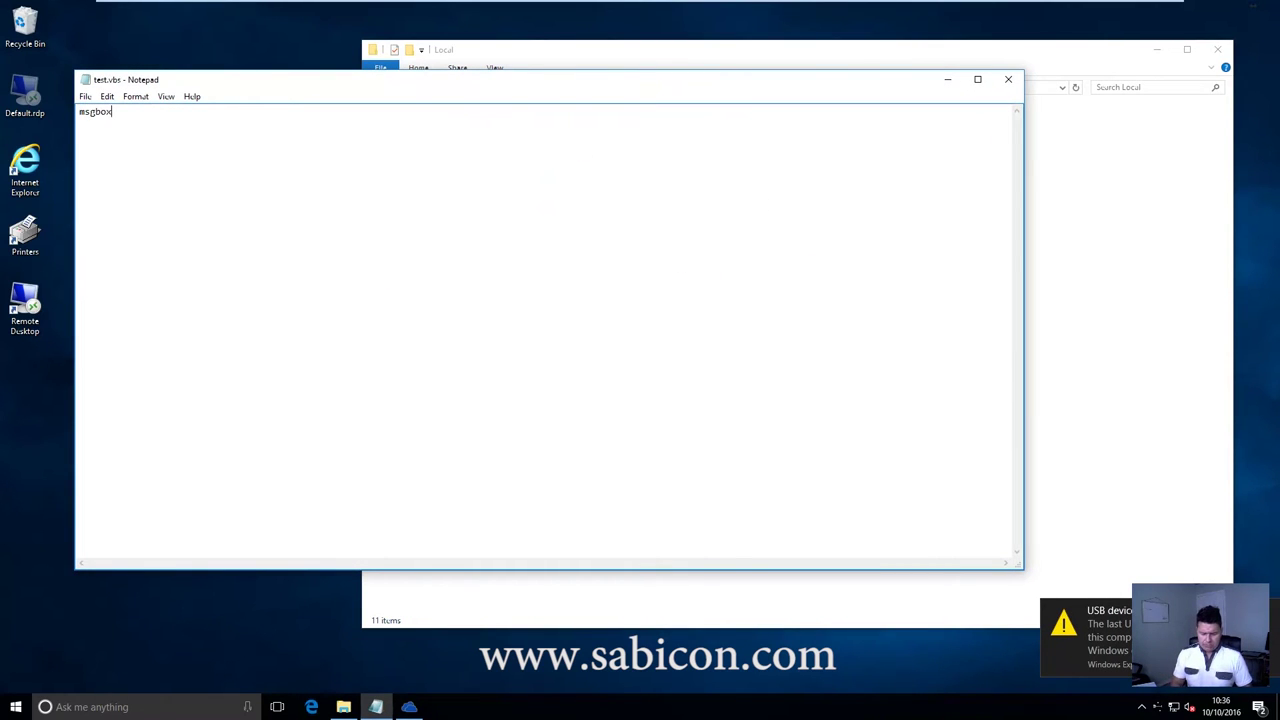
text("Test")
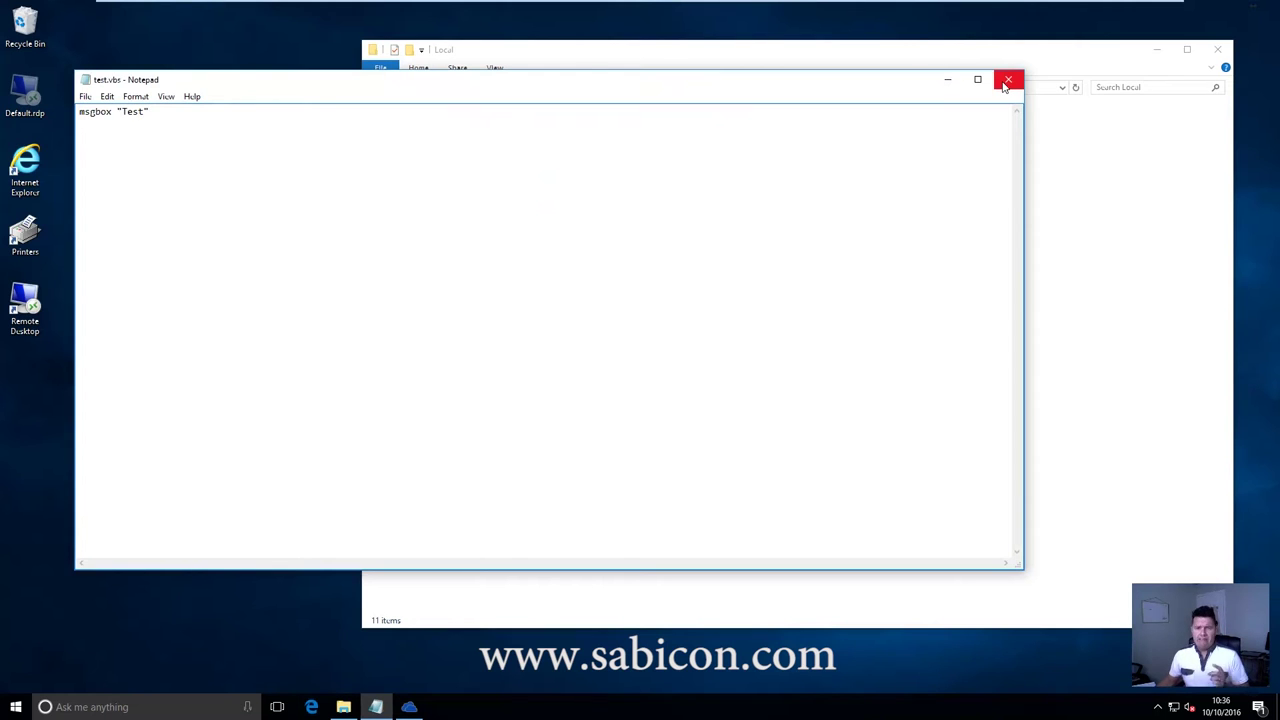
click(1007, 80)
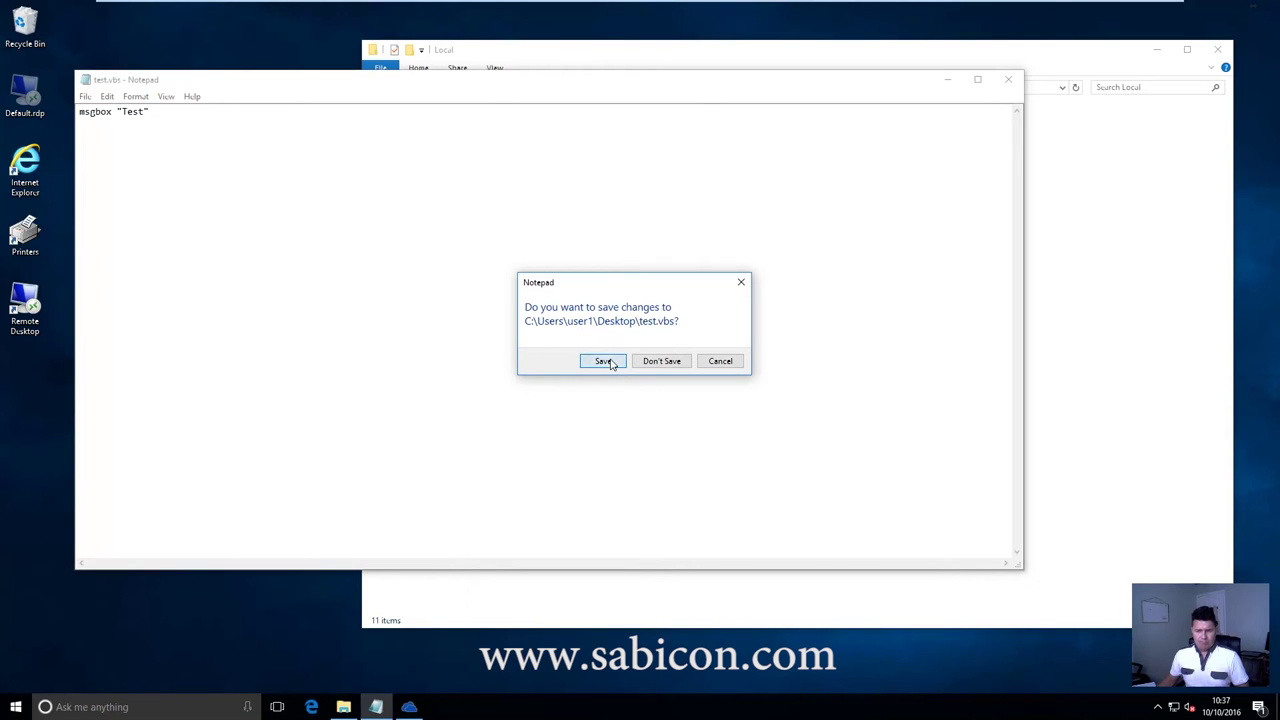
click(605, 361)
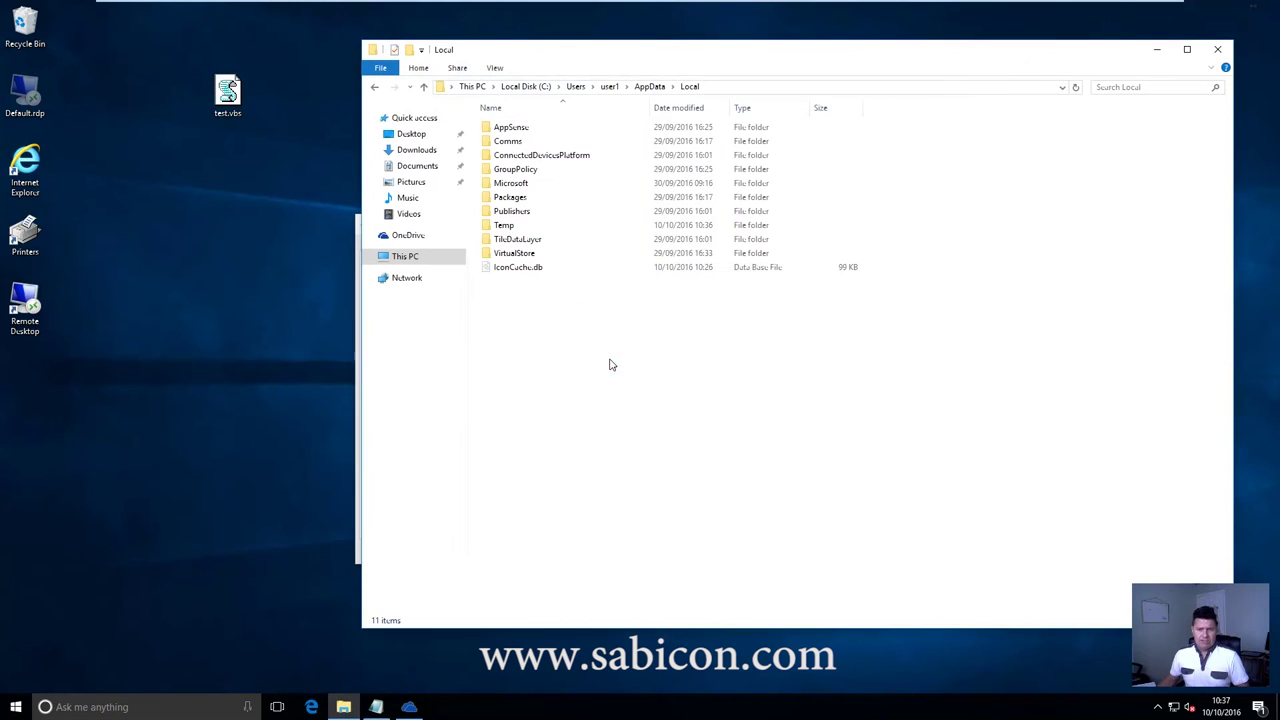
- Open test.vbs's advanced security settings and highlight its owner account
right_click(230, 98)
click(290, 340)
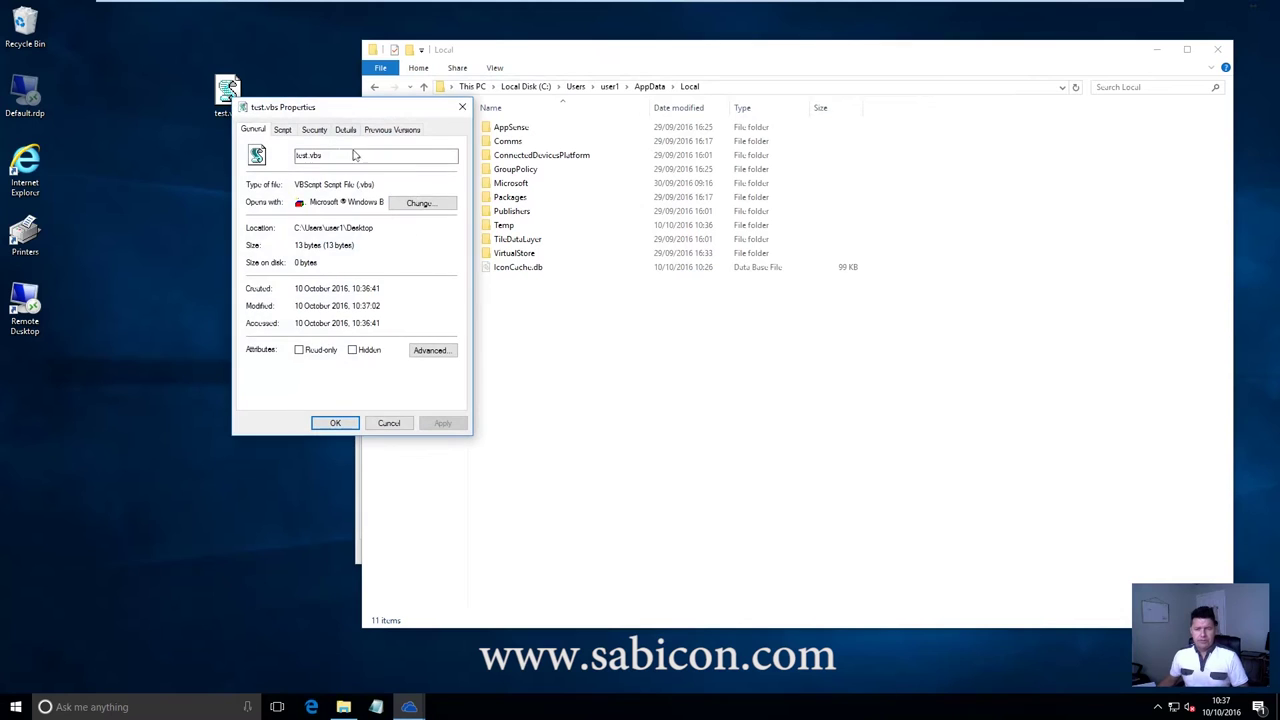
click(314, 129)
click(434, 379)
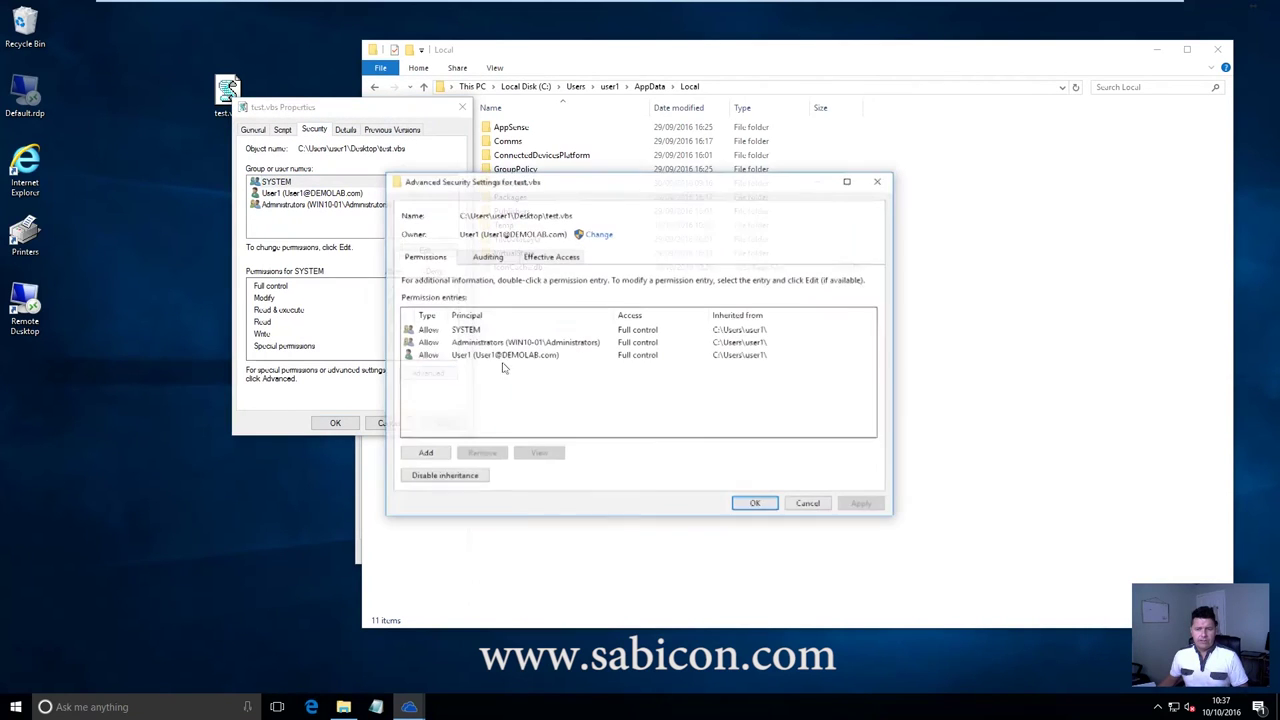
drag(481, 233, 558, 234)
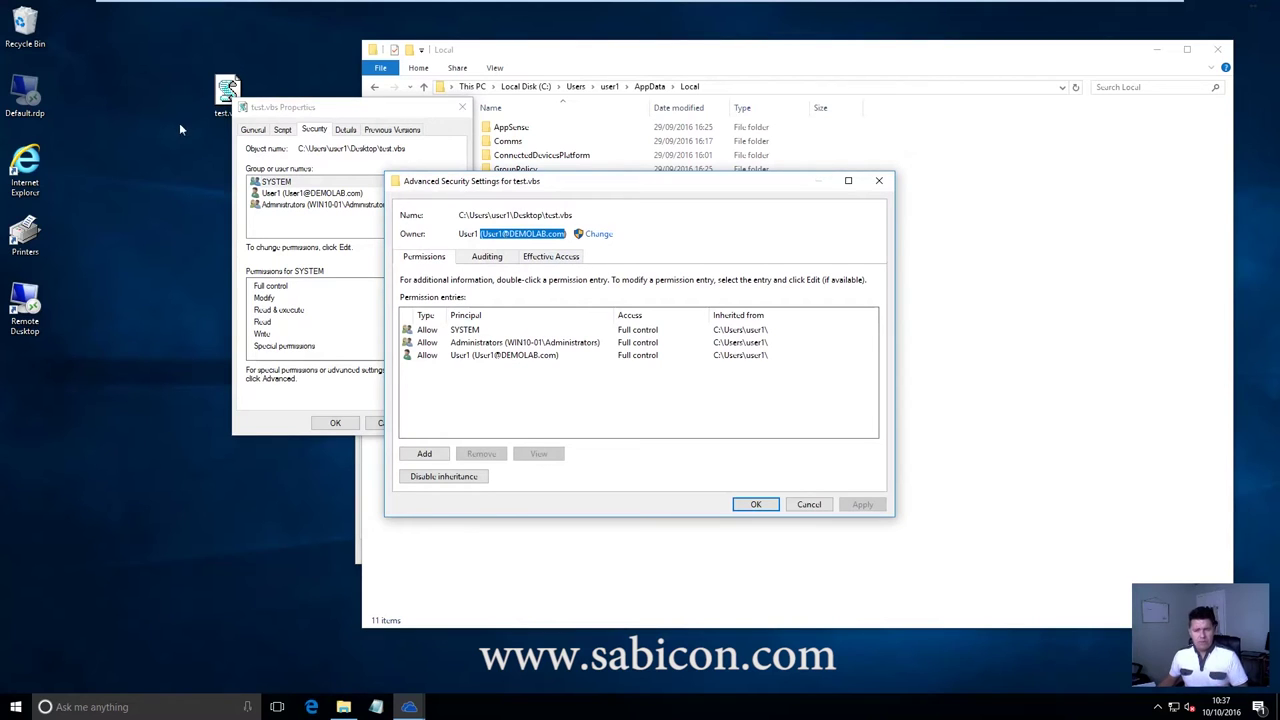
- Close the security dialogs and run test.vbs, which Application Manager blocks
click(877, 183)
click(461, 107)
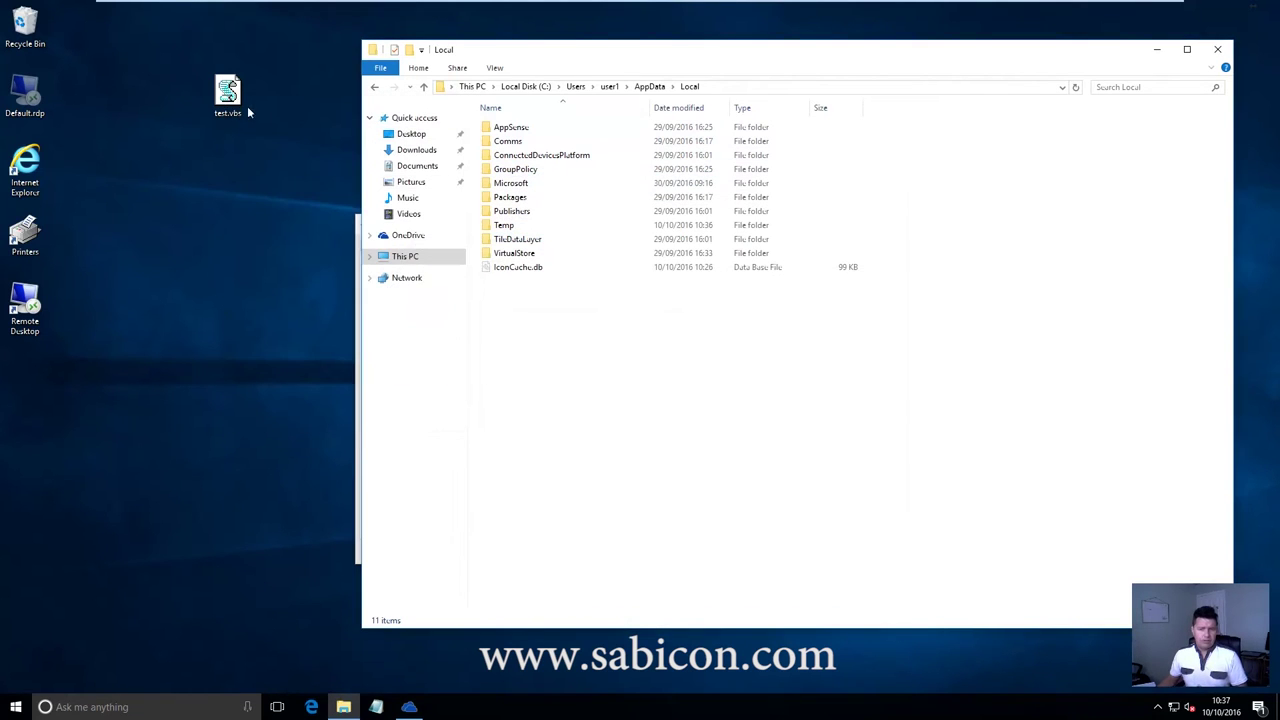
double_click(228, 95)
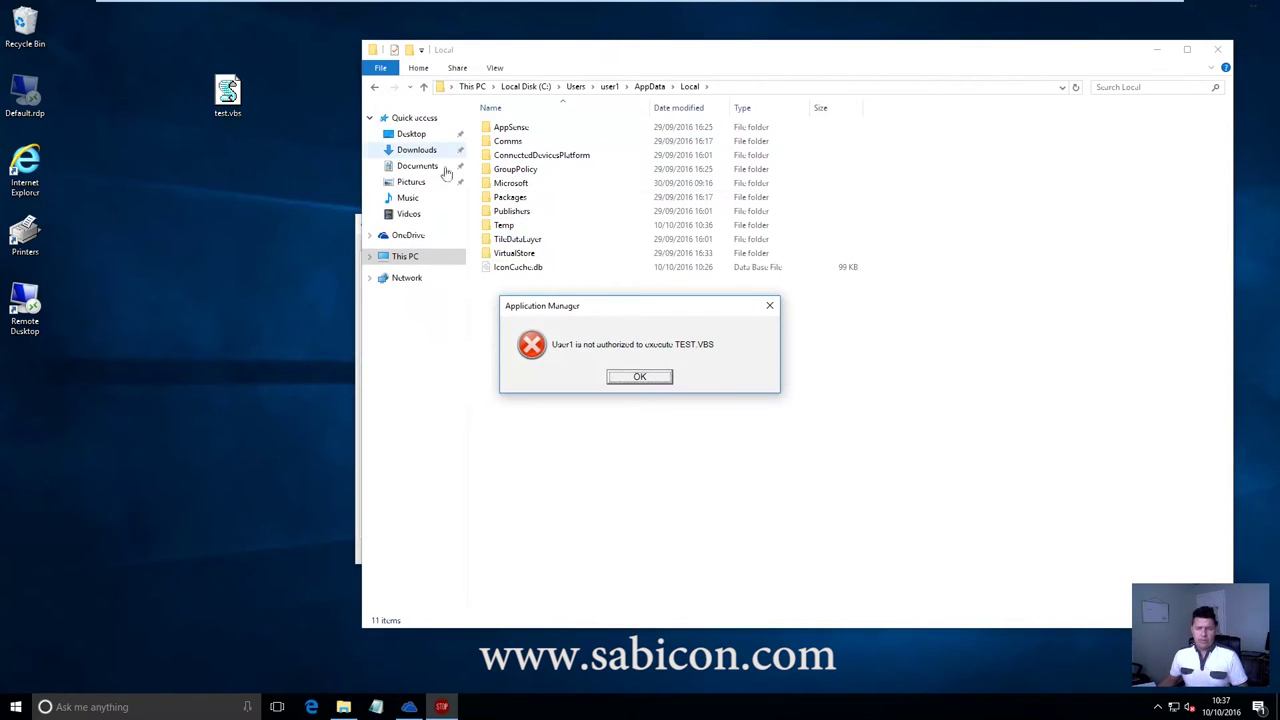
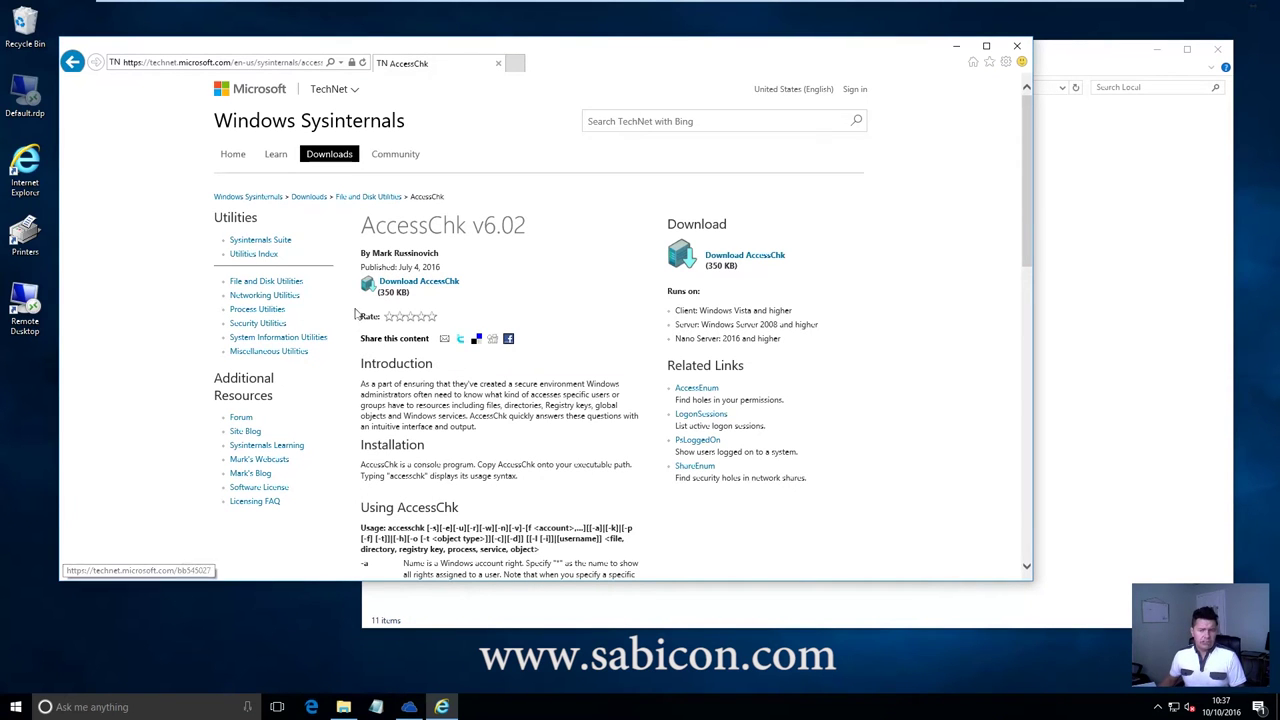
- Save AccessChk.zip from Internet Explorer into C:\Temp, replacing the existing copy
click(420, 283)
right_click(420, 283)
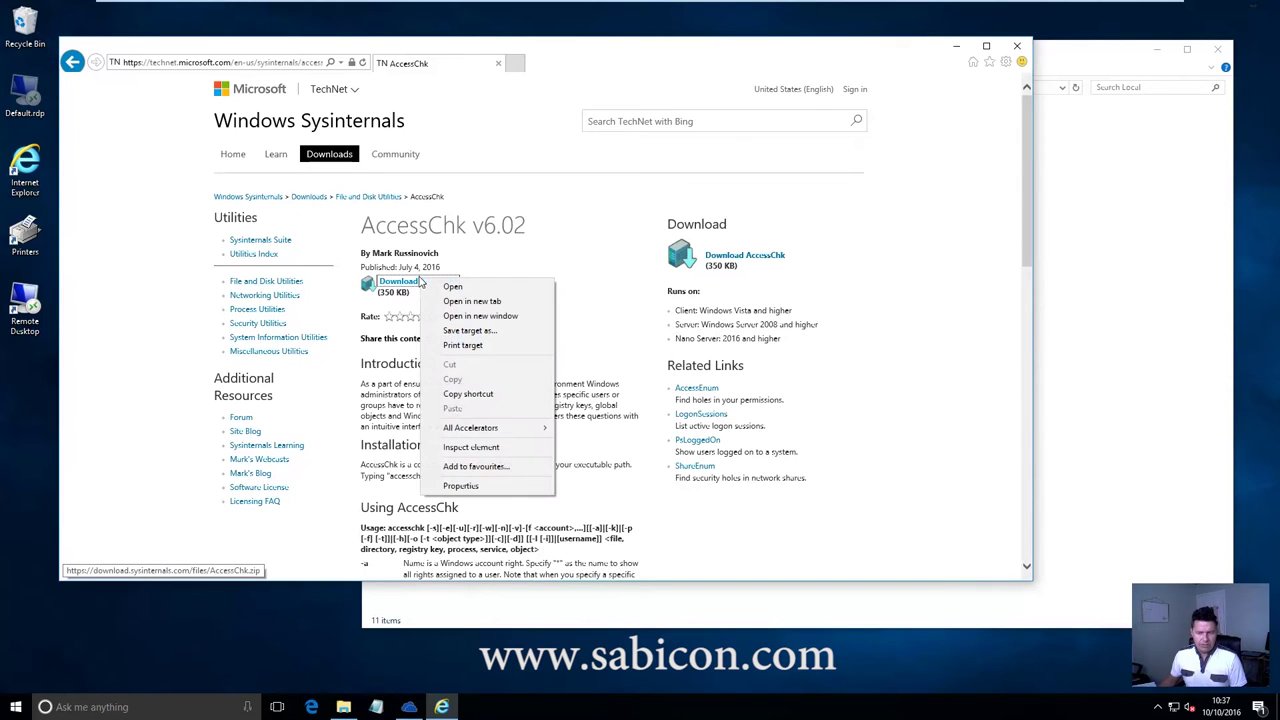
click(537, 328)
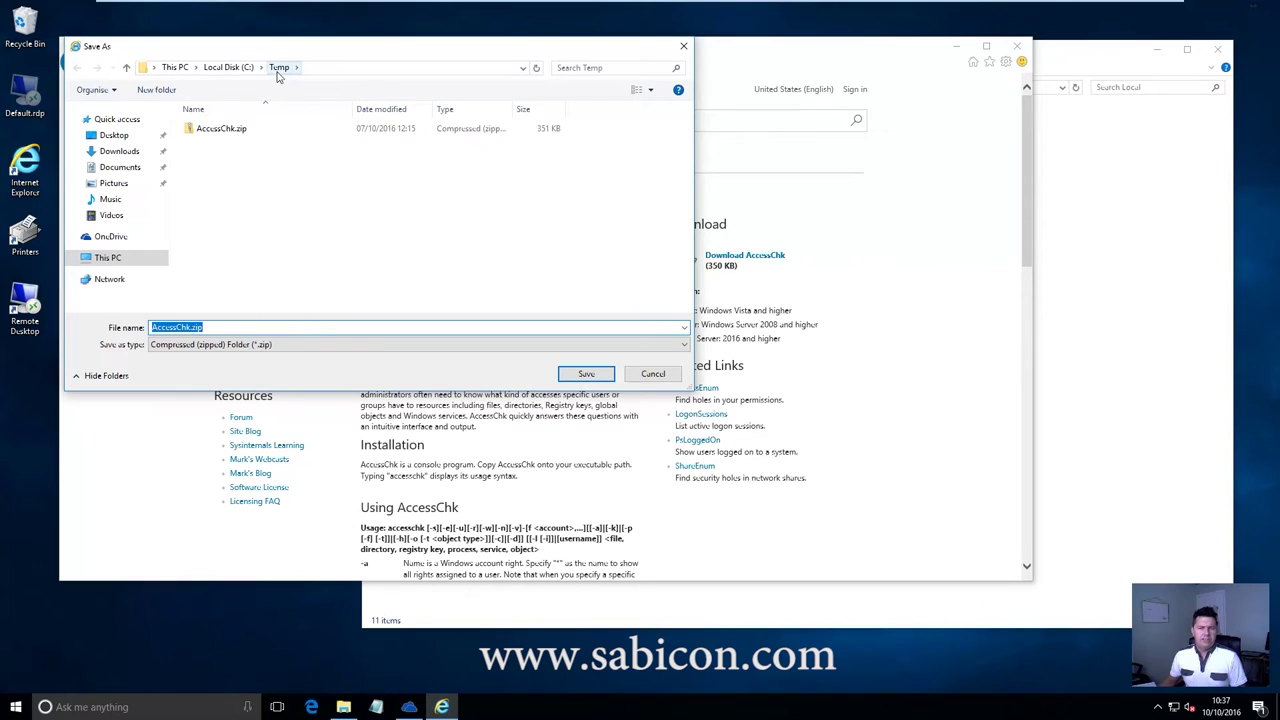
click(586, 376)
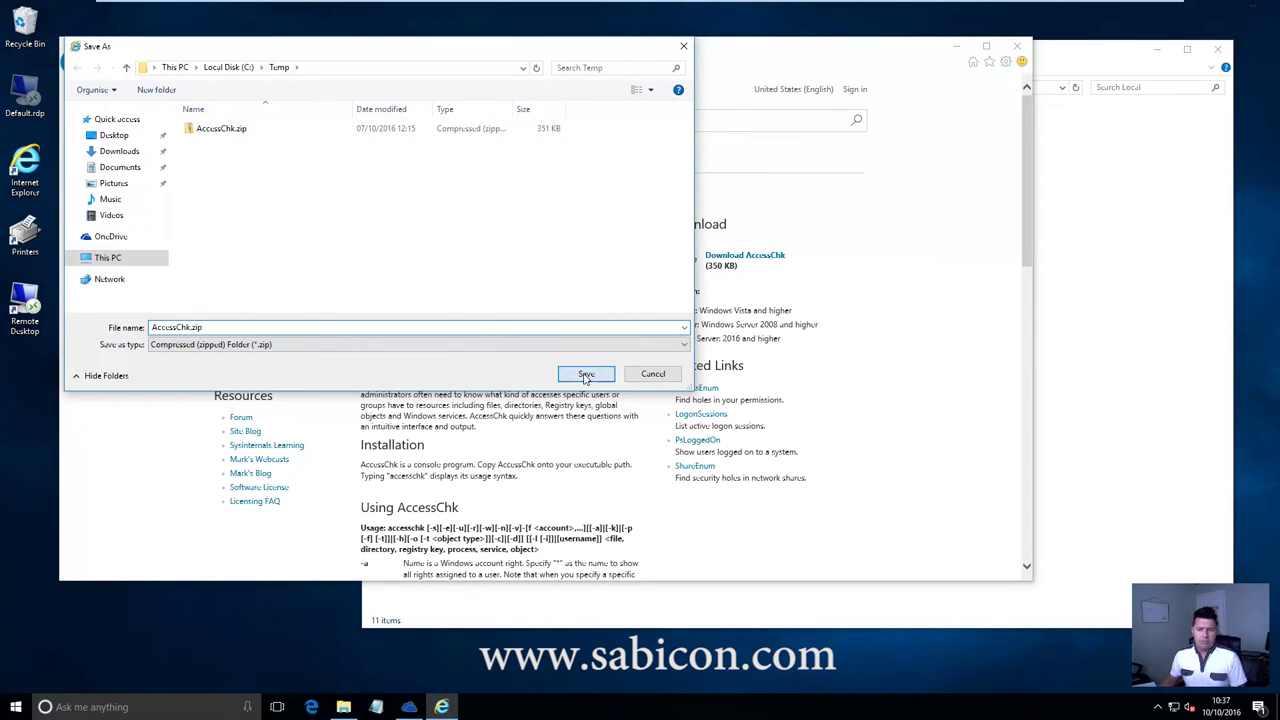
click(671, 358)
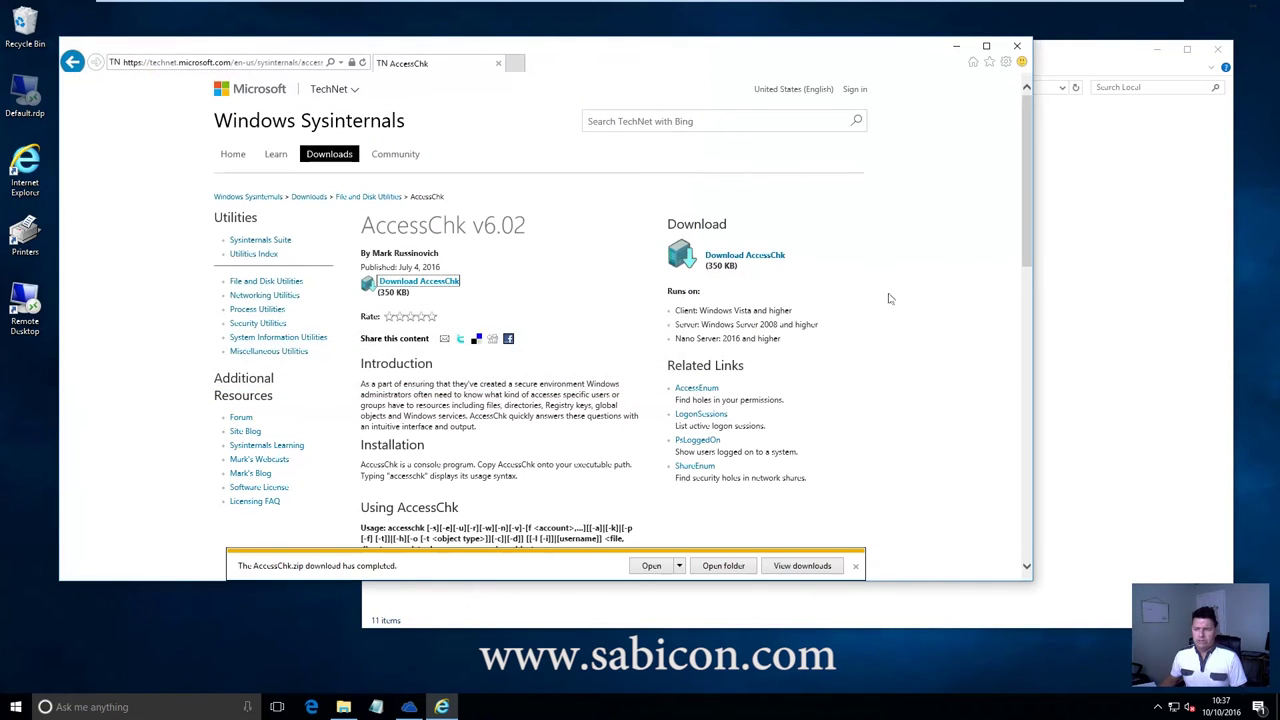
click(1115, 321)
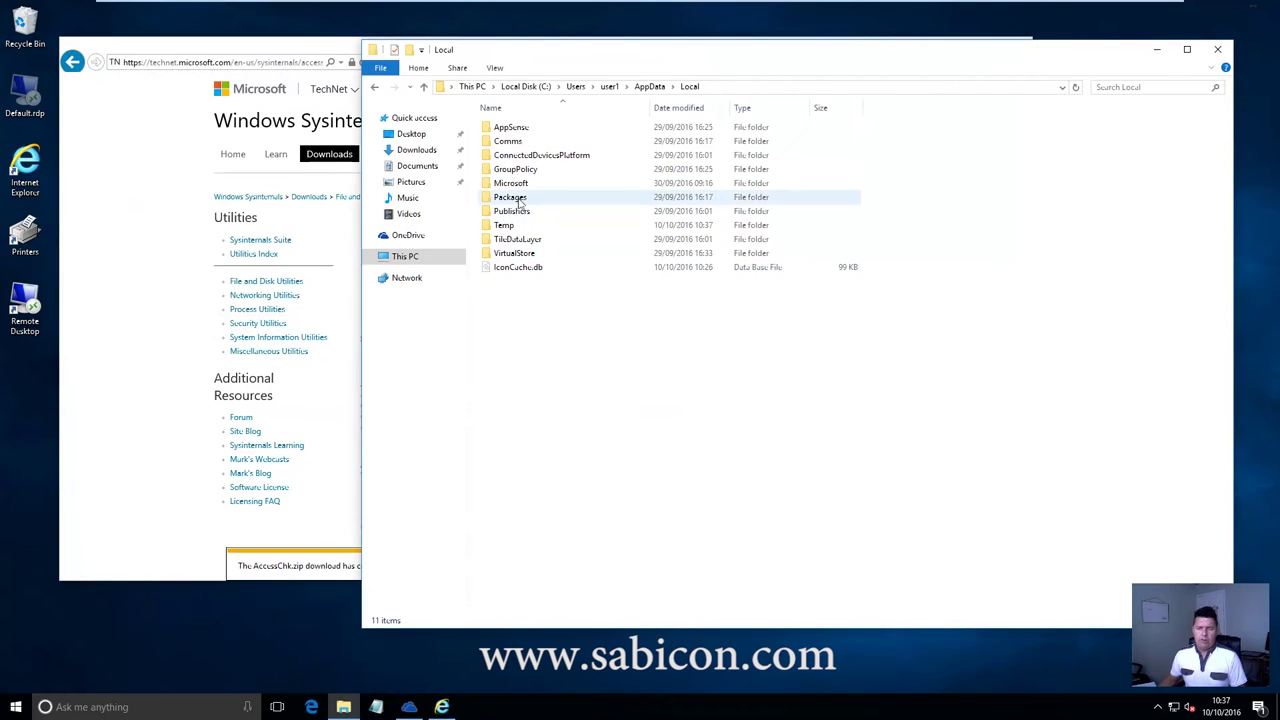
- Browse to C:\Temp and inspect AccessChk.zip's security permissions and owner
click(406, 257)
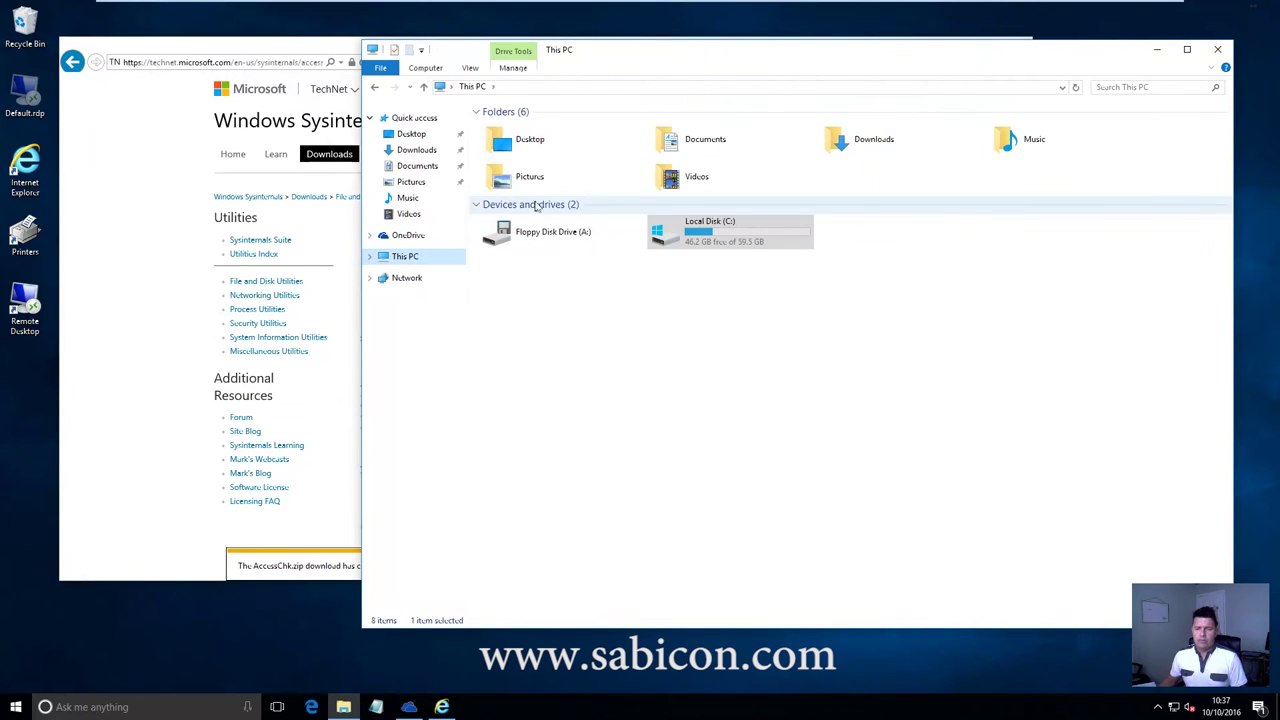
double_click(715, 235)
double_click(570, 183)
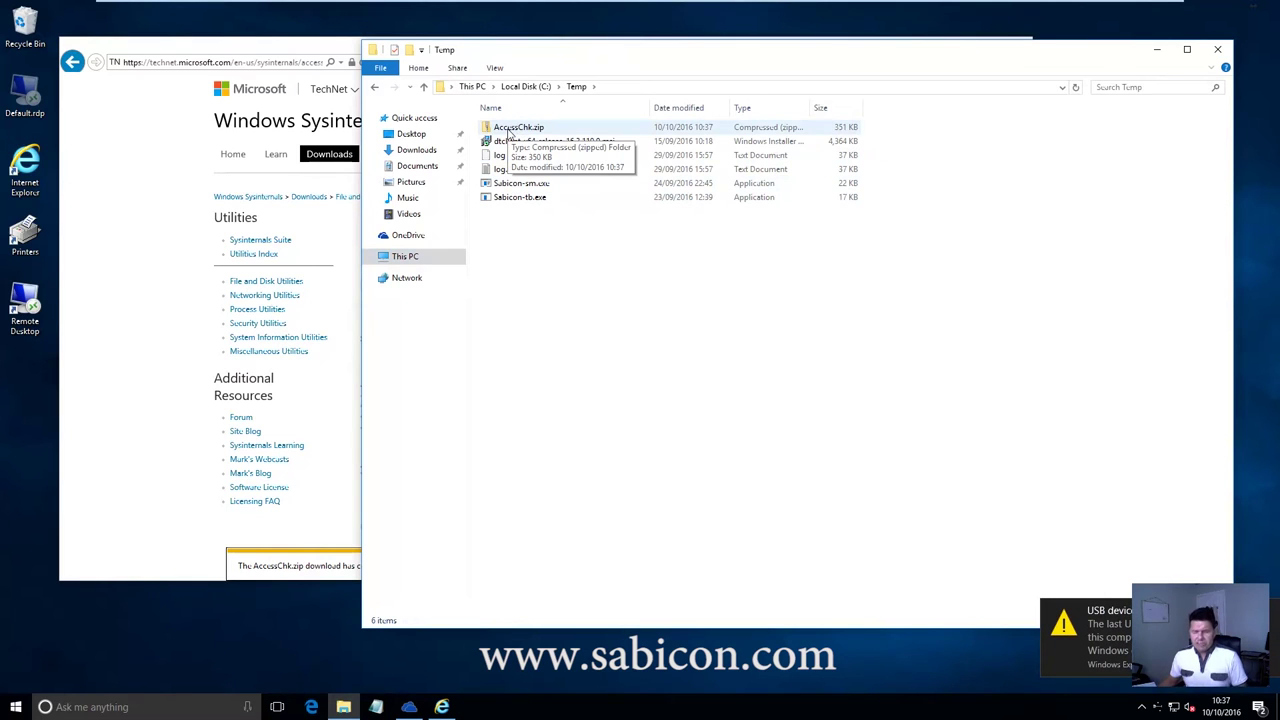
right_click(510, 132)
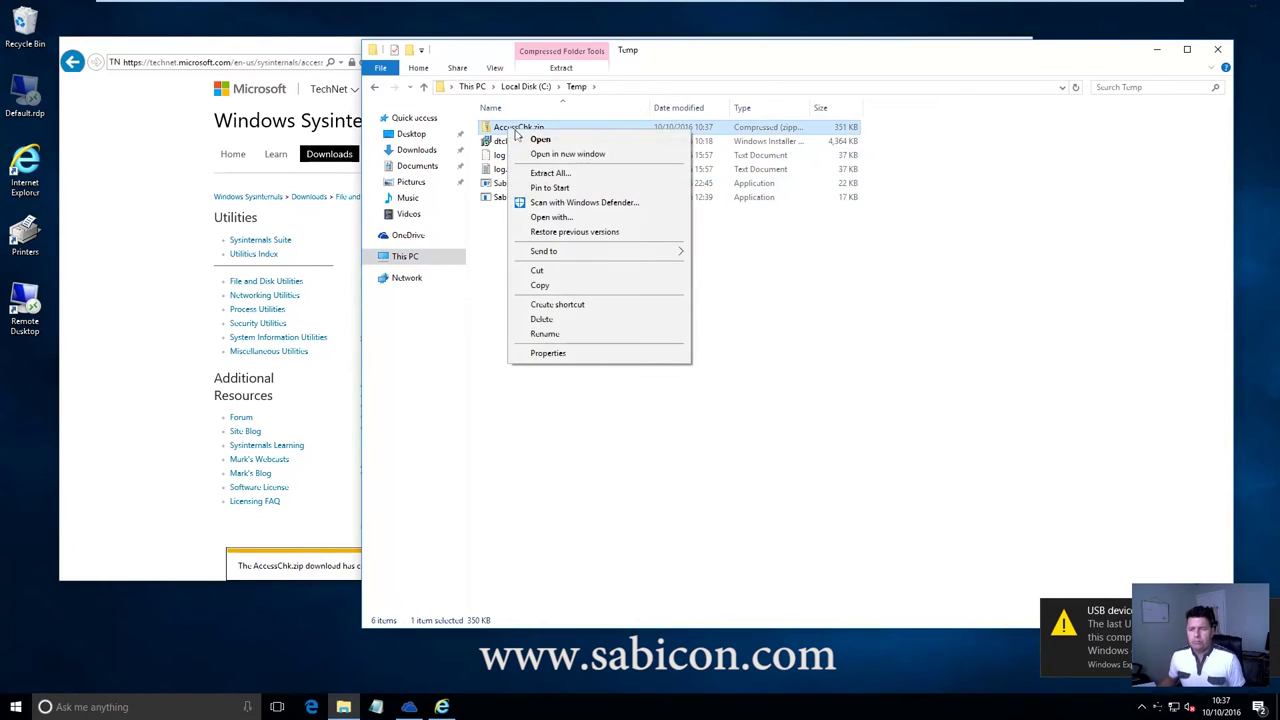
click(560, 352)
click(567, 161)
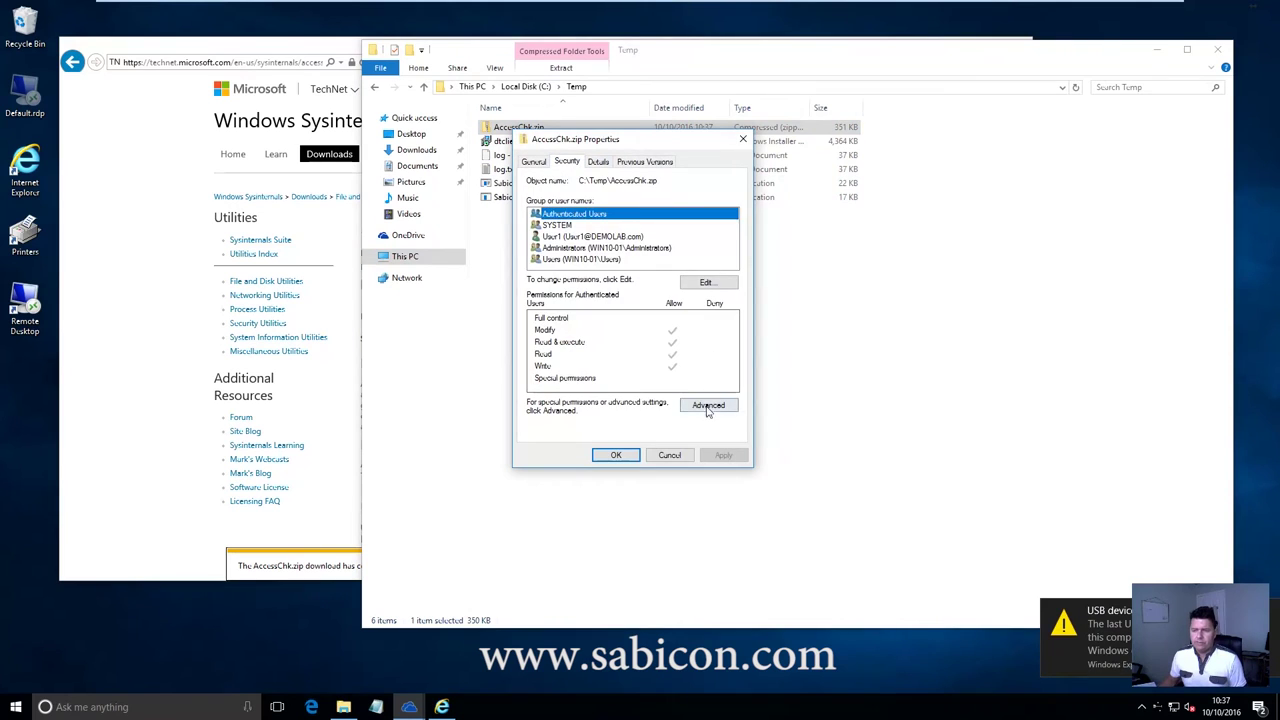
click(707, 406)
drag(480, 233, 554, 233)
click(879, 180)
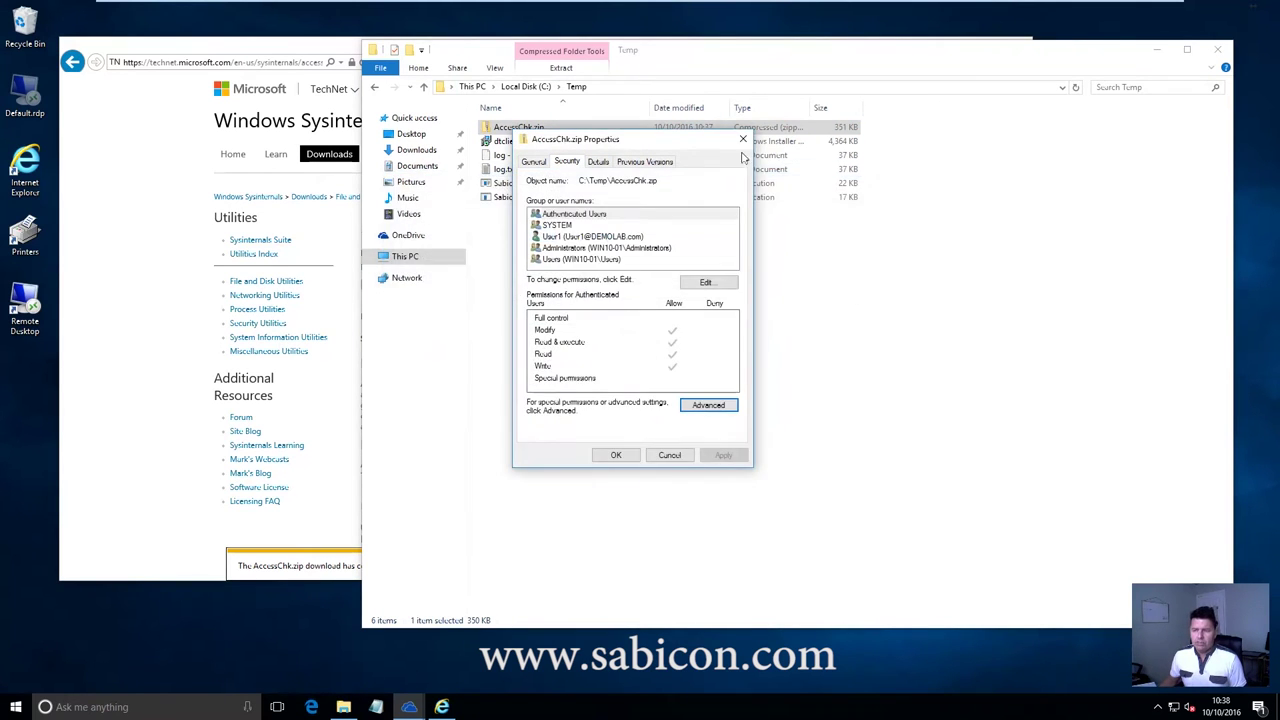
click(742, 139)
- Look inside AccessChk.zip and view the properties of accesschk64.exe
double_click(515, 131)
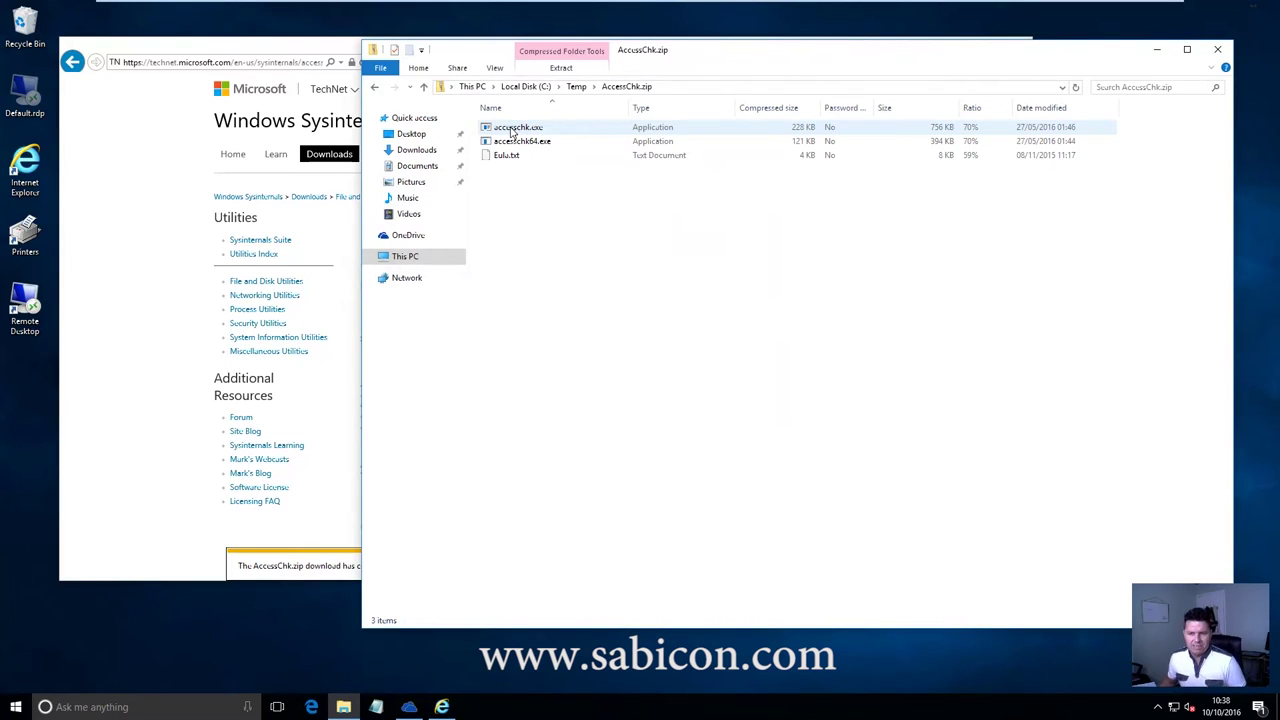
click(524, 143)
right_click(524, 143)
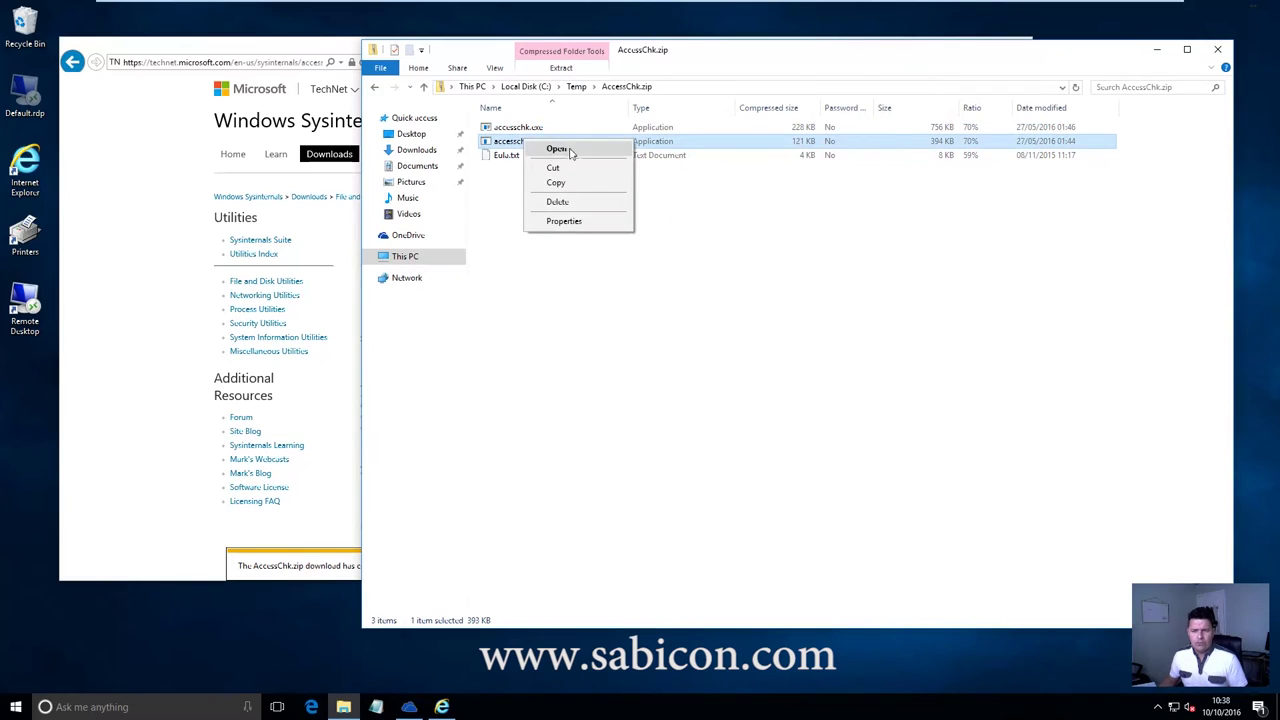
click(566, 226)
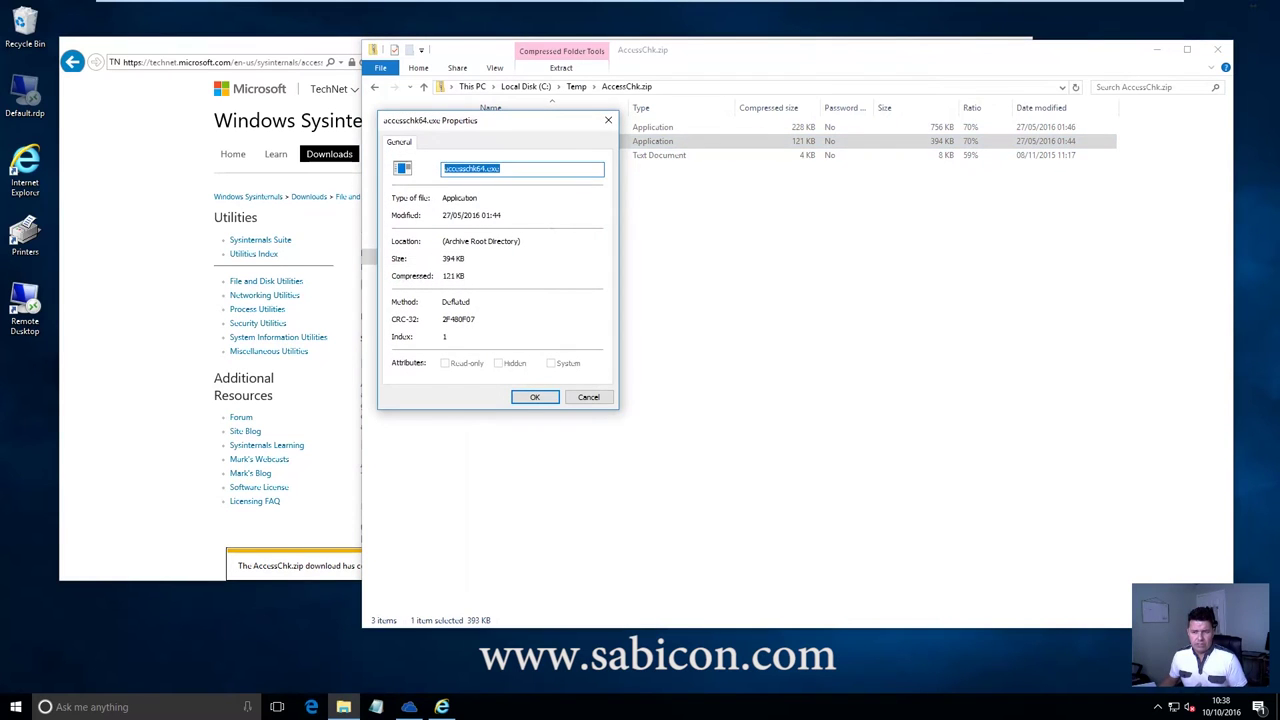
click(608, 120)
- Extract all files from AccessChk.zip into a C:\Temp\AccessChk folder
click(375, 87)
right_click(514, 128)
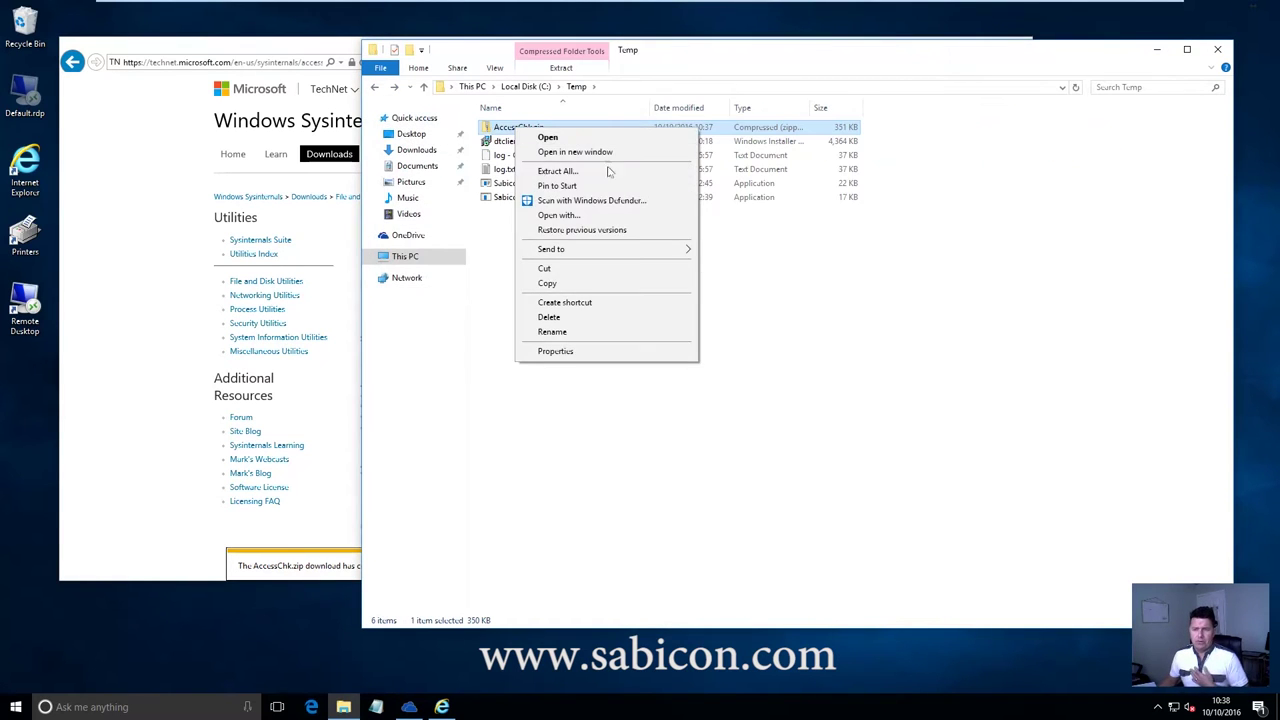
click(610, 172)
click(759, 481)
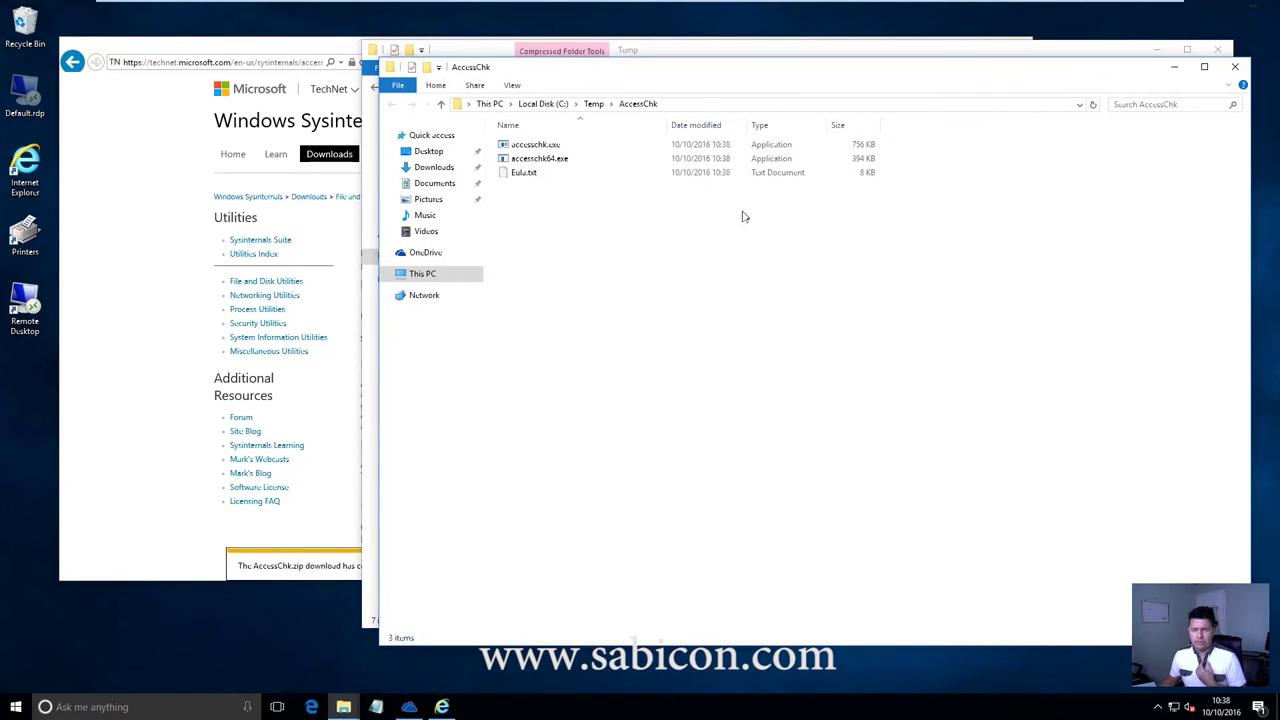
- Check the extracted accesschk64.exe's security permissions and file owner
right_click(538, 159)
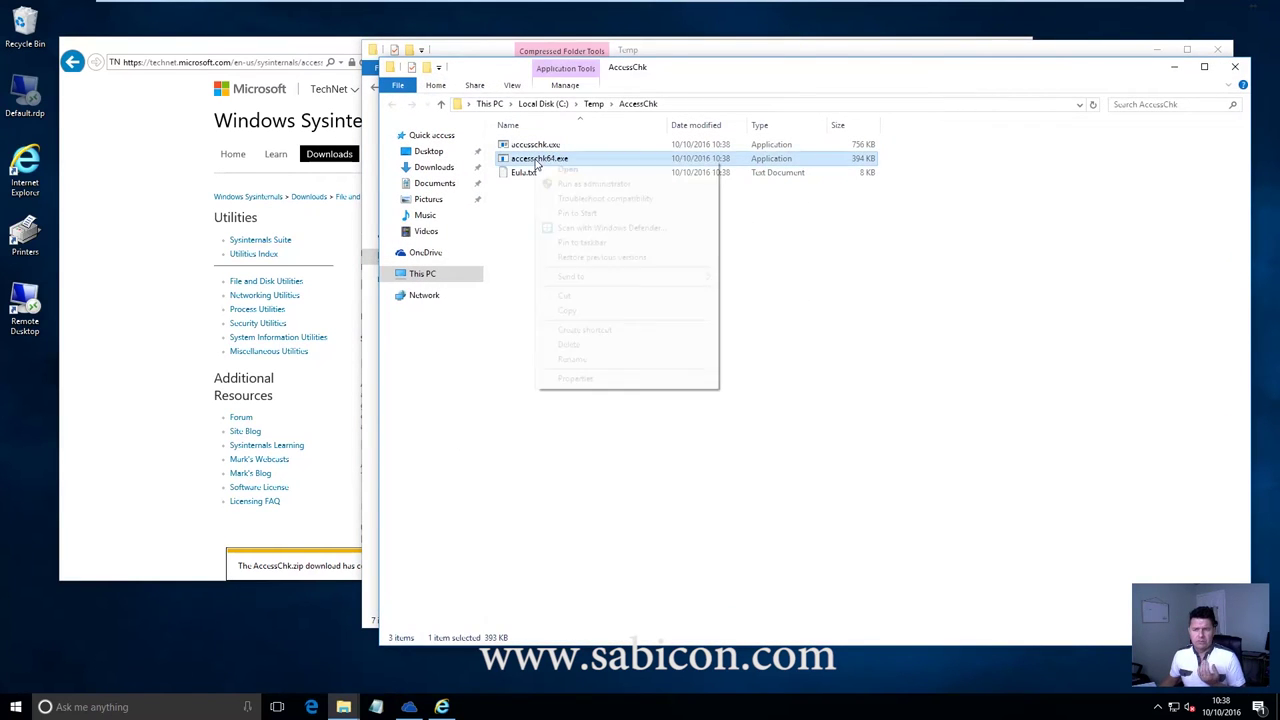
click(575, 378)
click(572, 193)
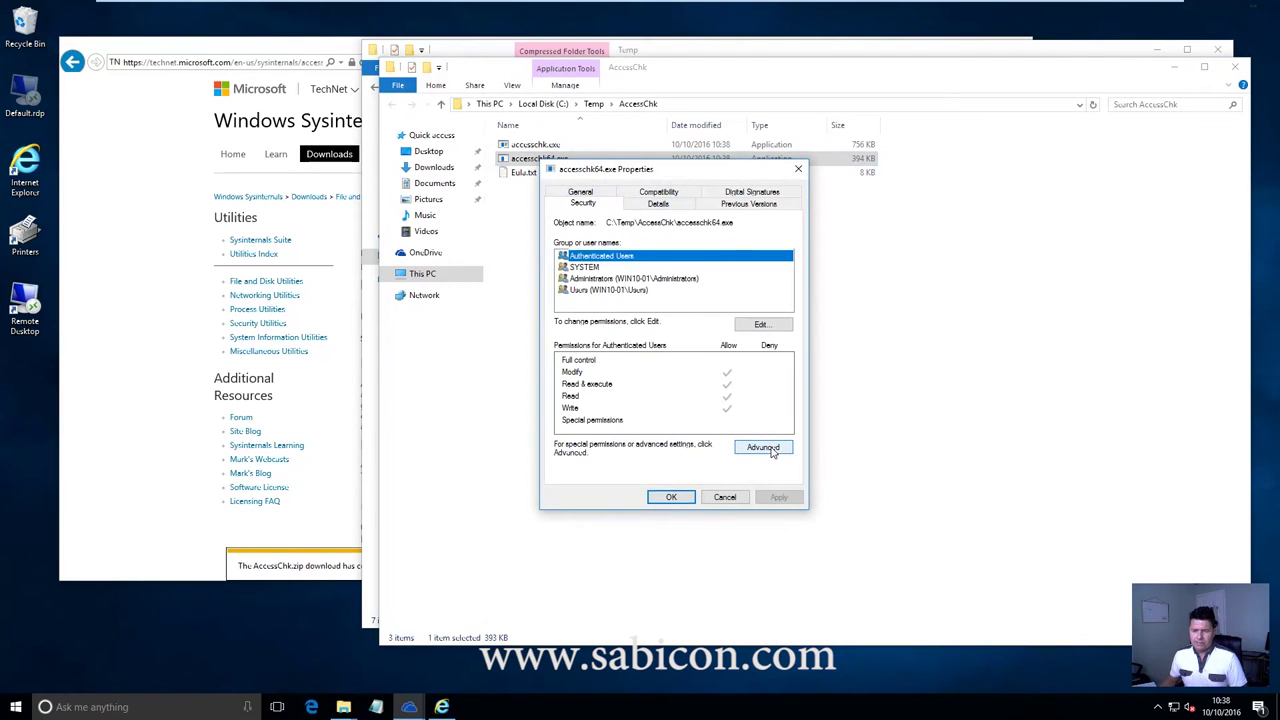
click(764, 448)
triple_click(505, 232)
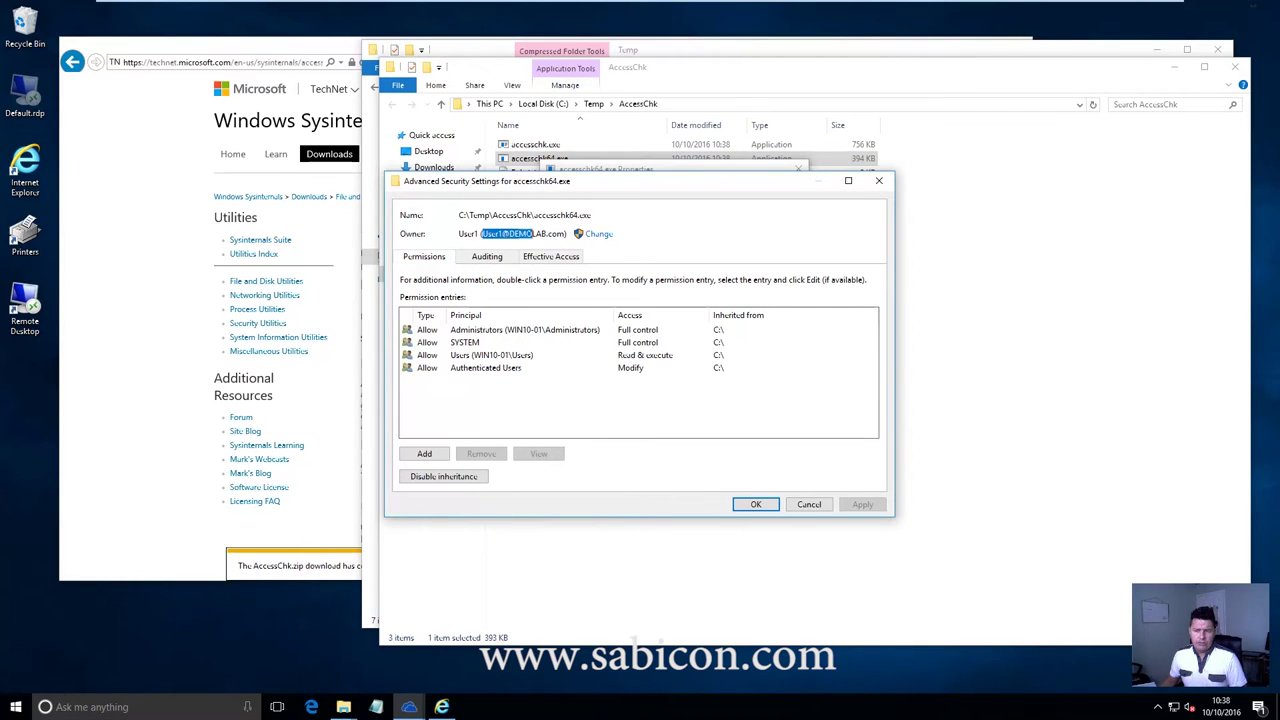
click(879, 180)
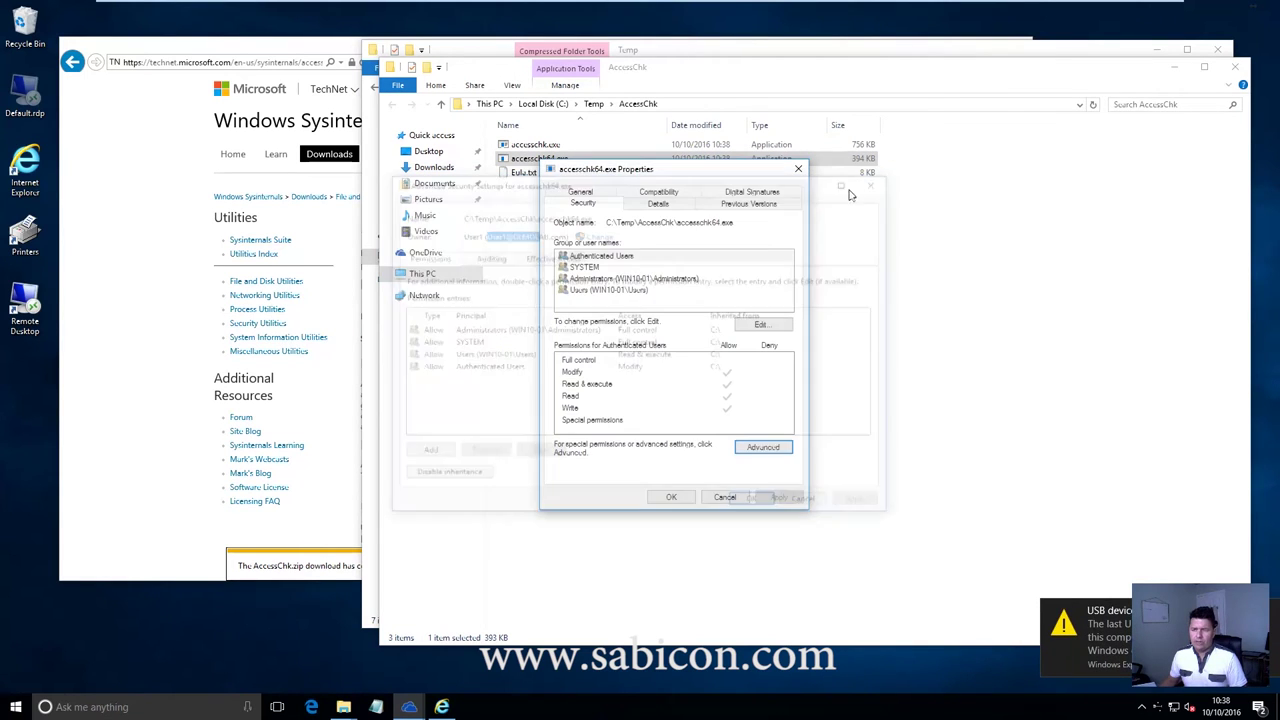
click(798, 169)
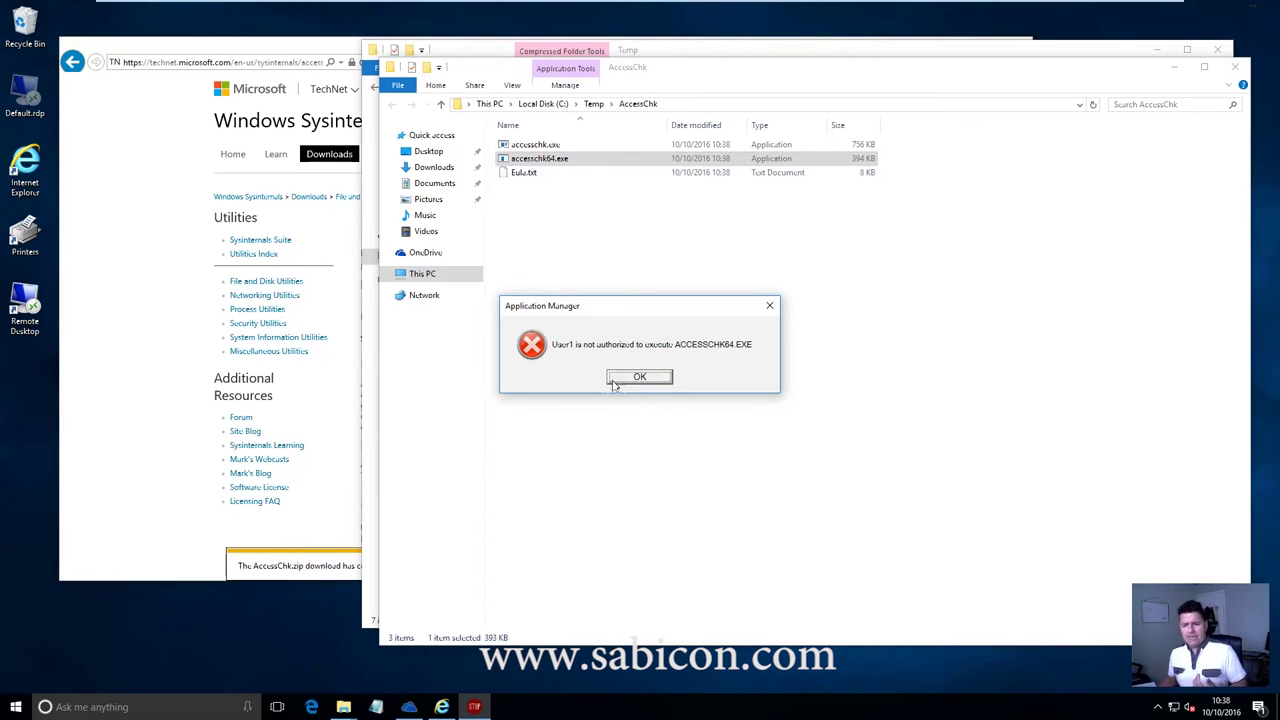
- Dismiss the not-authorized error and return to the AccessChk folder window
key(Return)
click(163, 283)
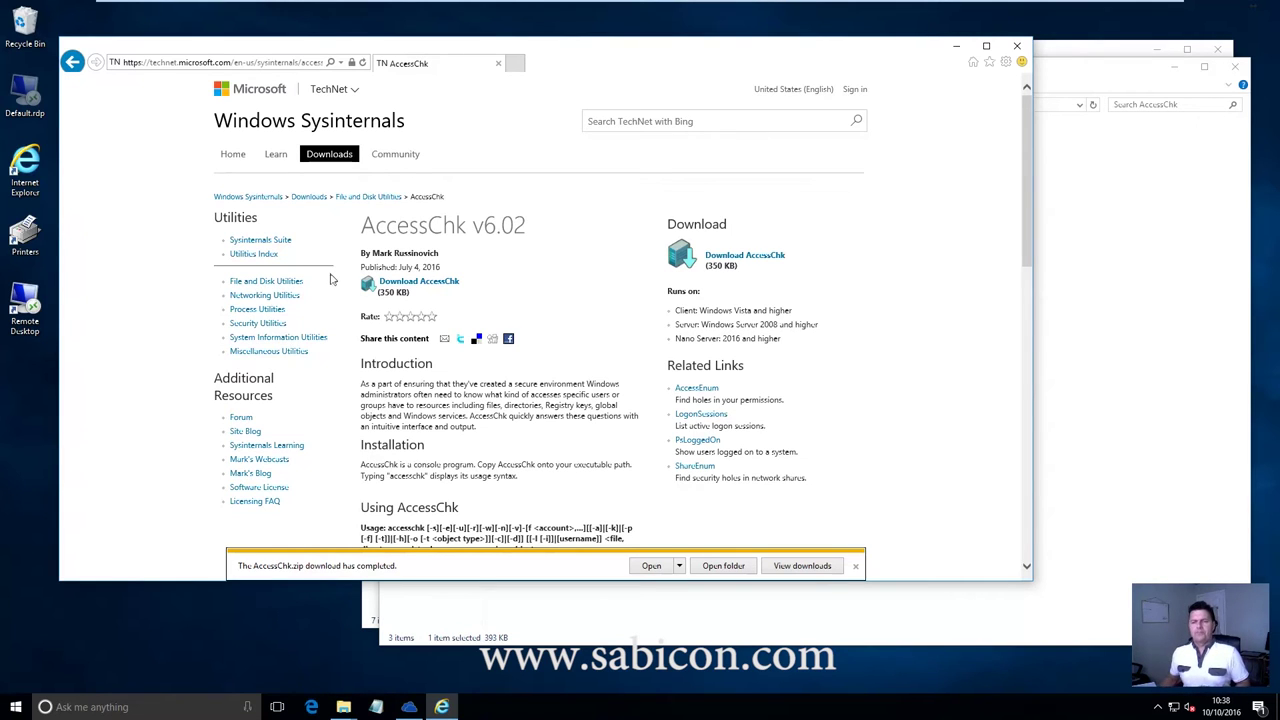
click(1110, 250)
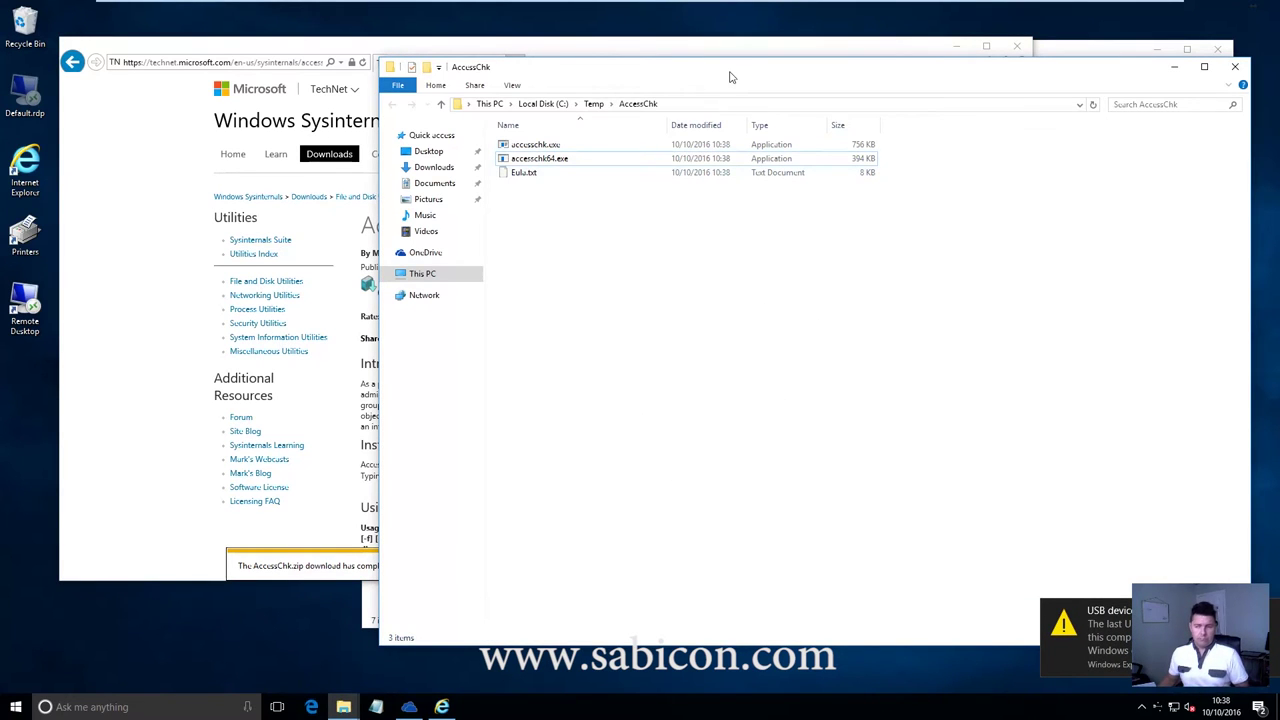
- Open accesschk64.exe's name for renaming and select the whole name
click(548, 165)
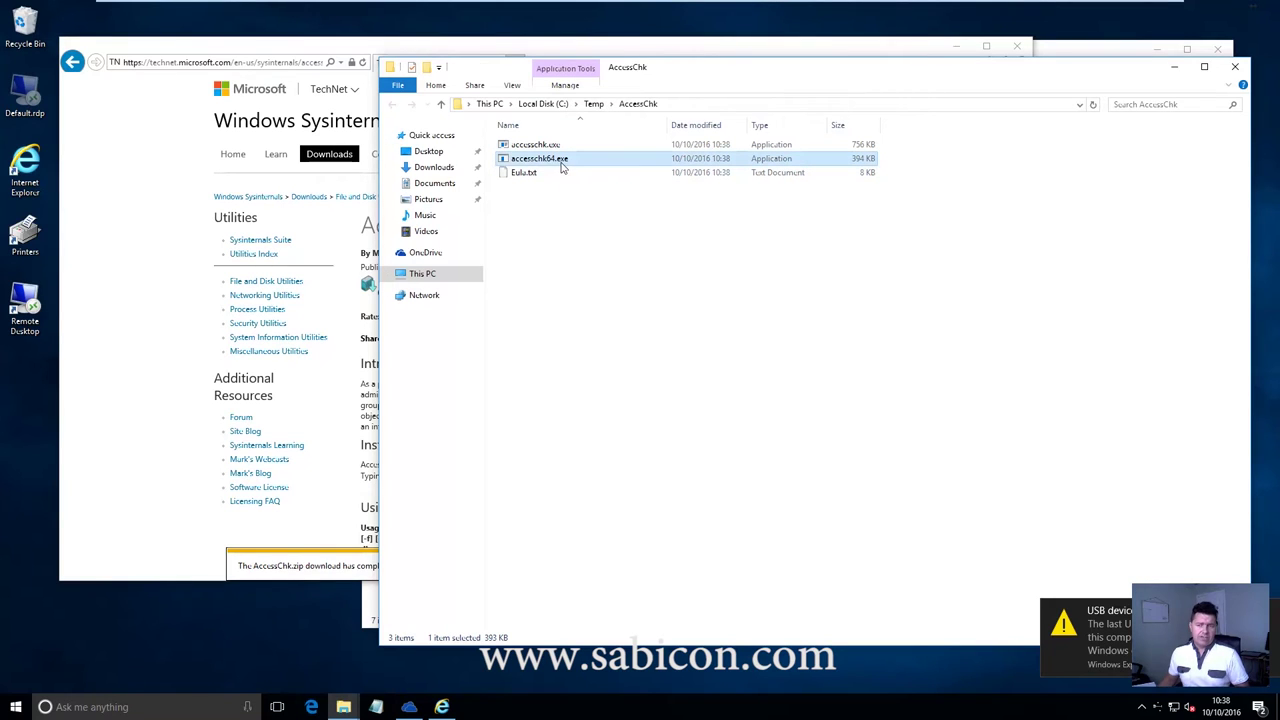
key(F2)
key(End)
key(ctrl+a)
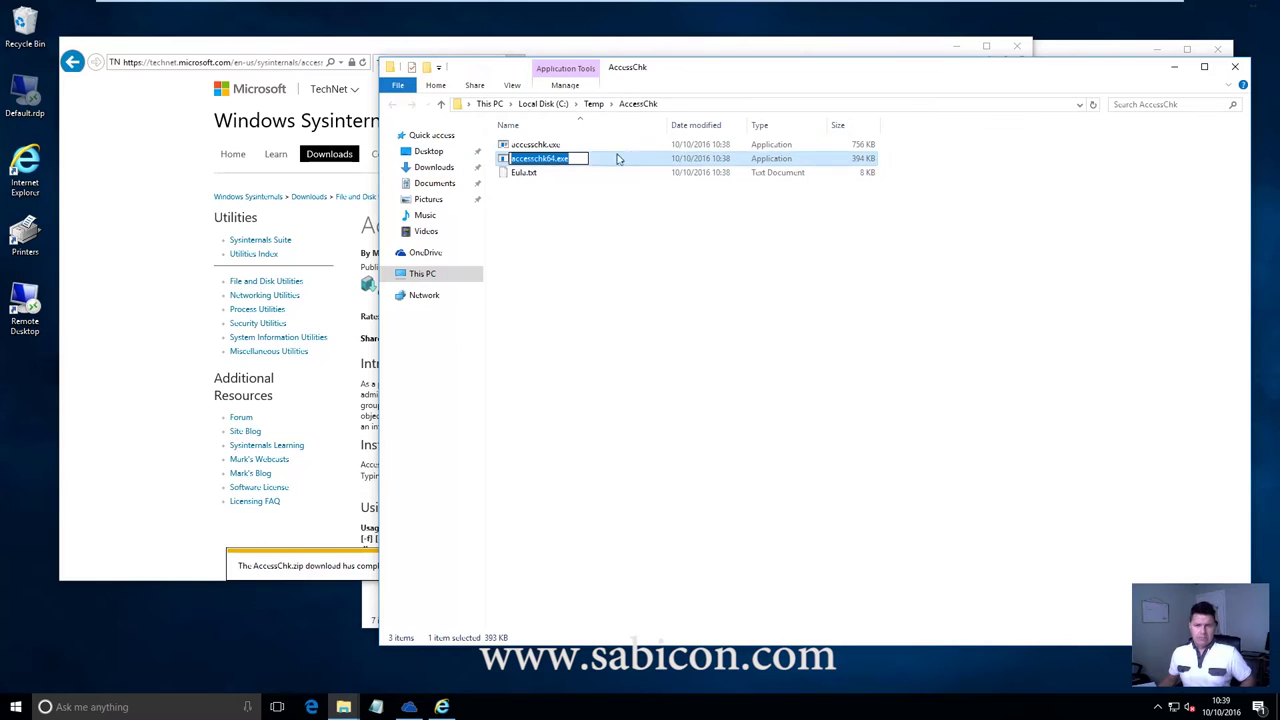
- Switch to the domain controller and cancel the open Trusted Owners settings
mouse_move(436, 6)
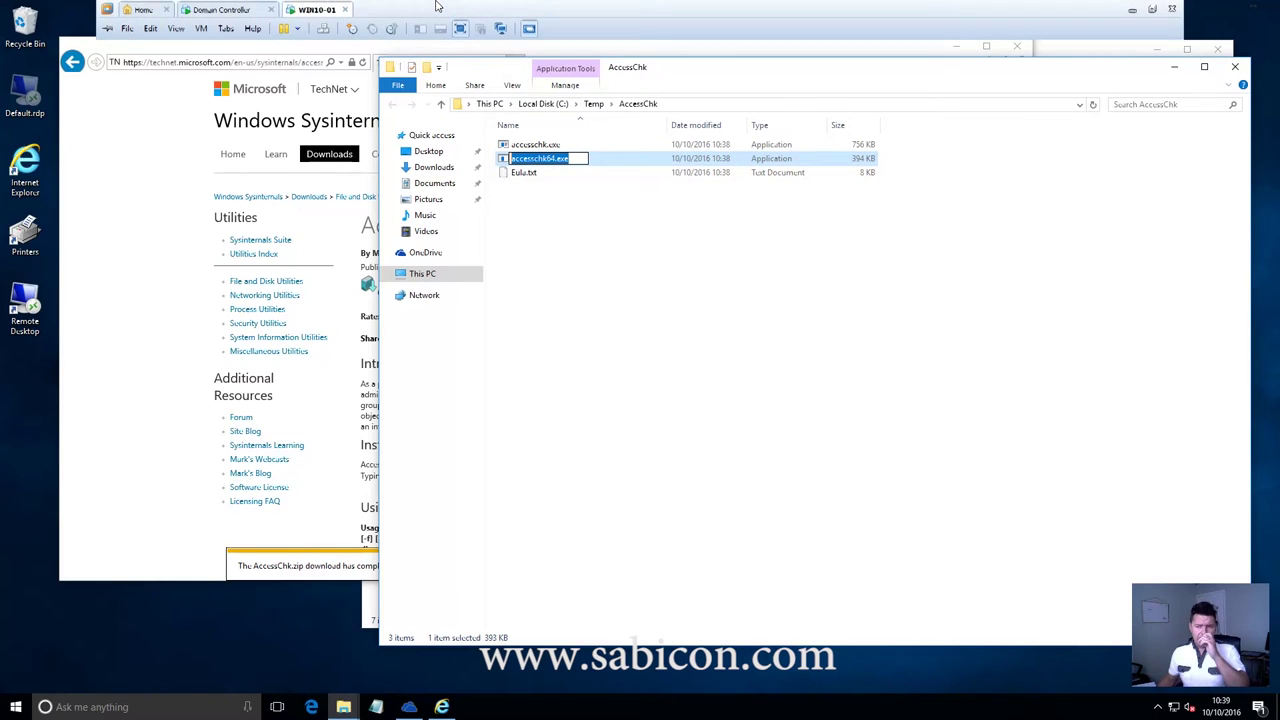
click(221, 9)
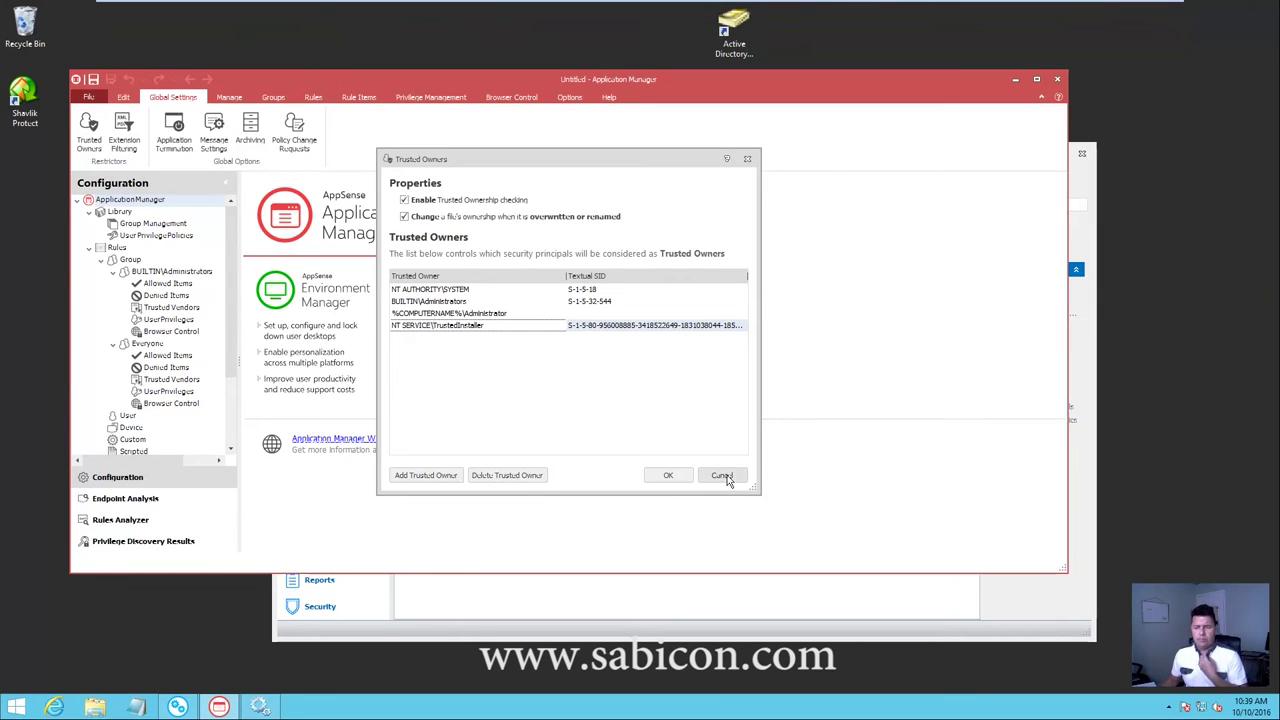
click(723, 476)
- Open the AM Basics package from the Management Server and maximize the window
drag(391, 82, 414, 61)
click(112, 76)
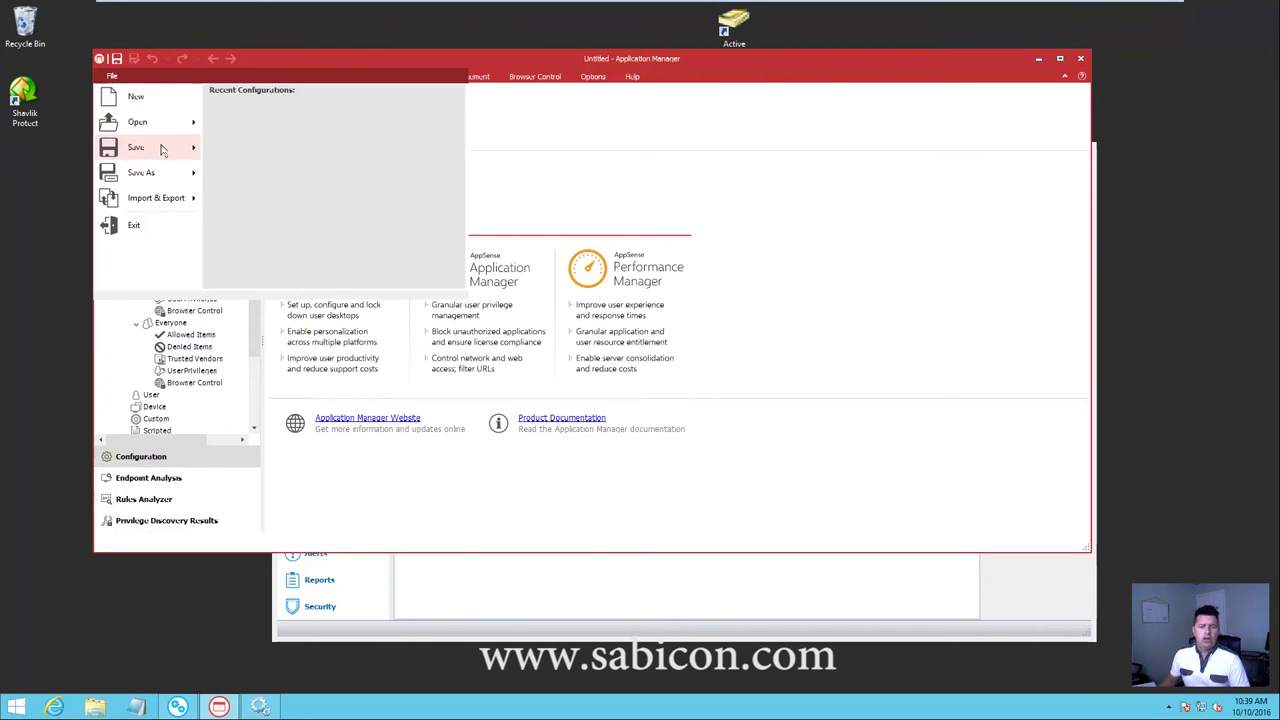
mouse_move(174, 124)
click(290, 107)
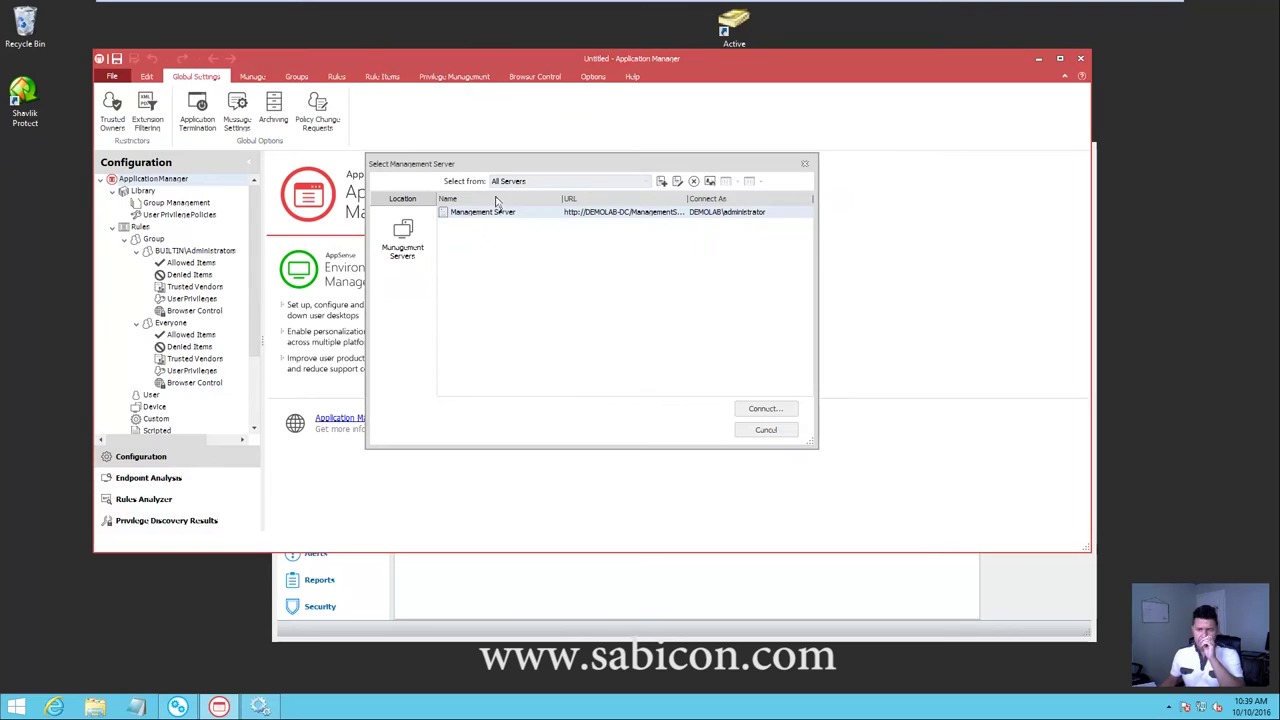
click(792, 408)
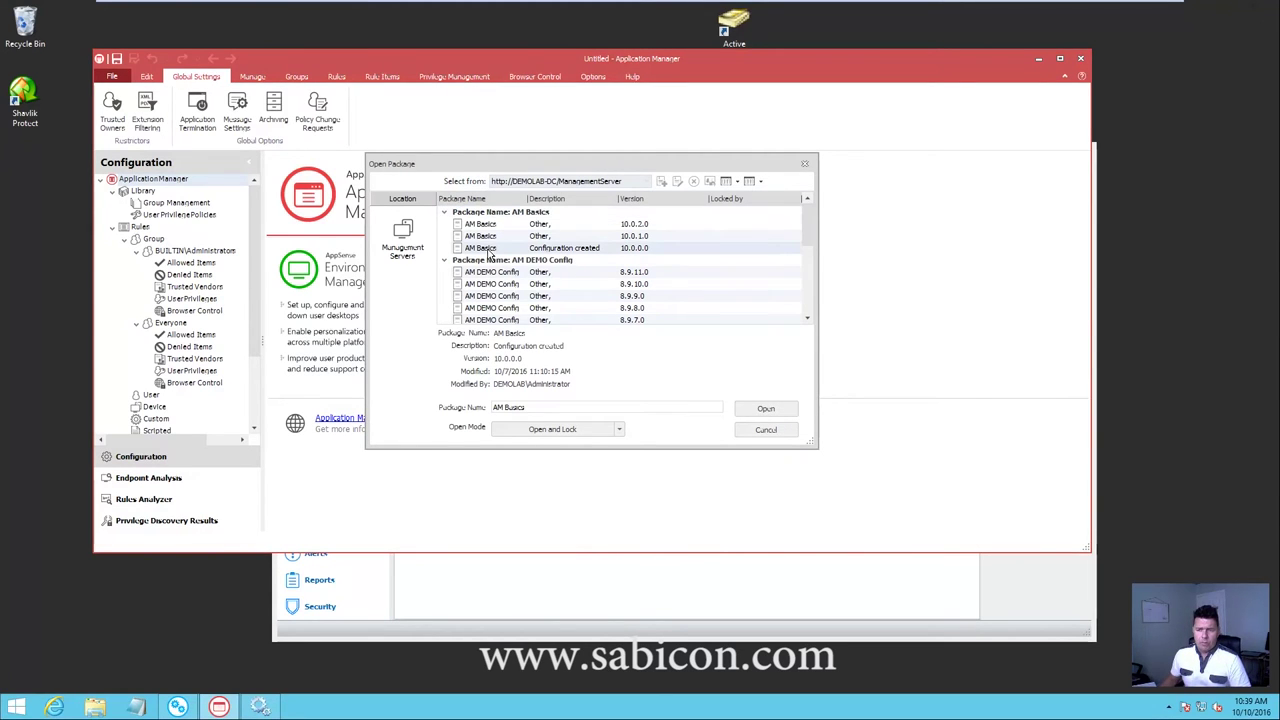
click(490, 226)
click(772, 408)
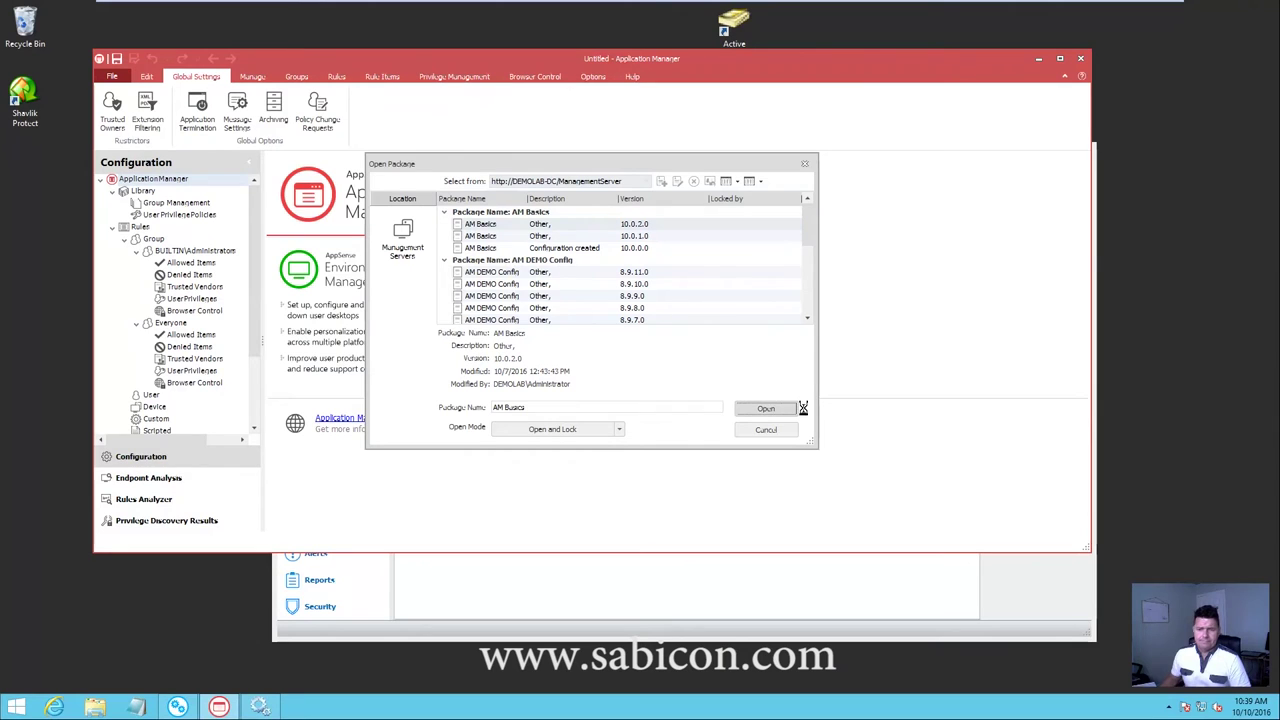
double_click(645, 60)
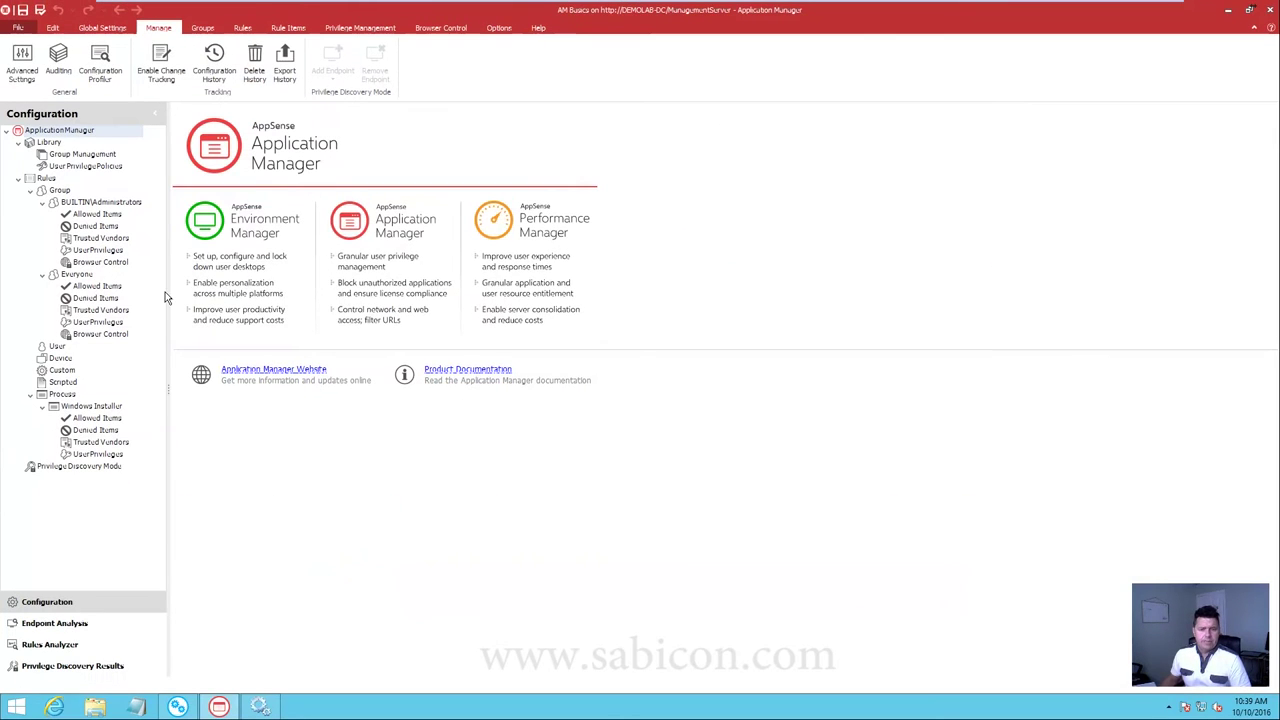
- Widen the configuration tree and collapse the Group and Process rule branches
drag(168, 291, 350, 292)
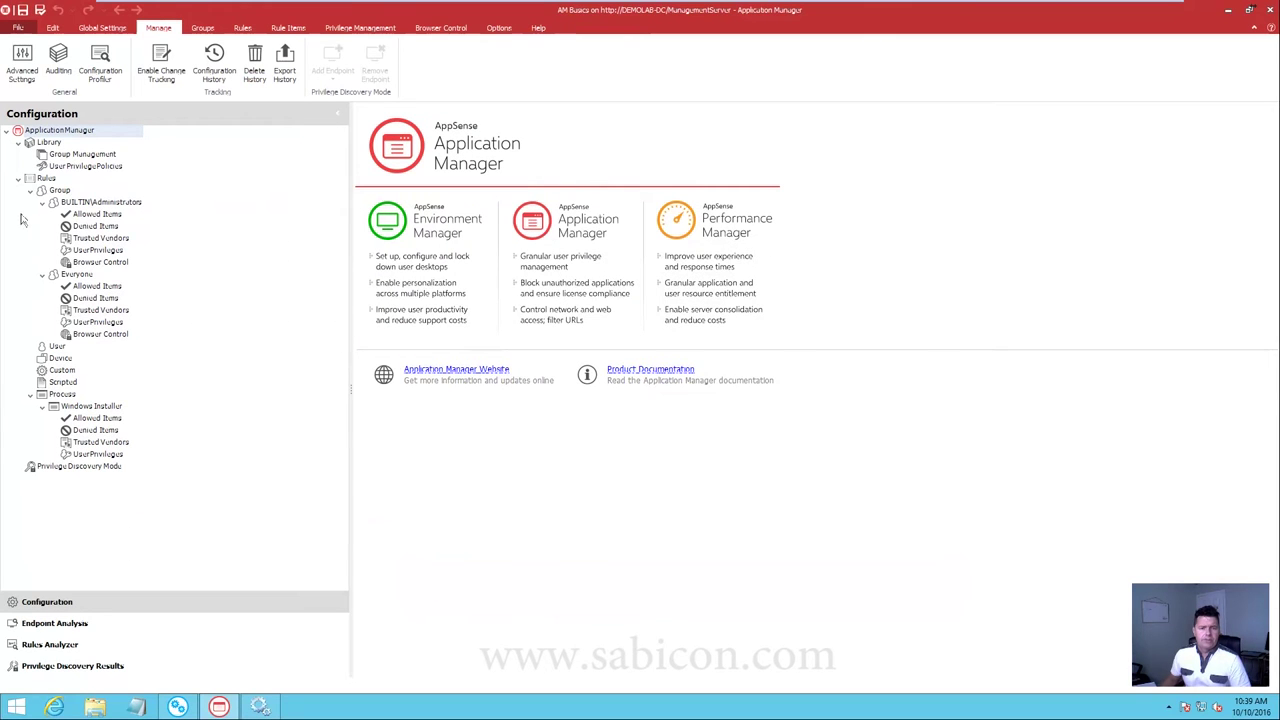
click(30, 190)
click(30, 250)
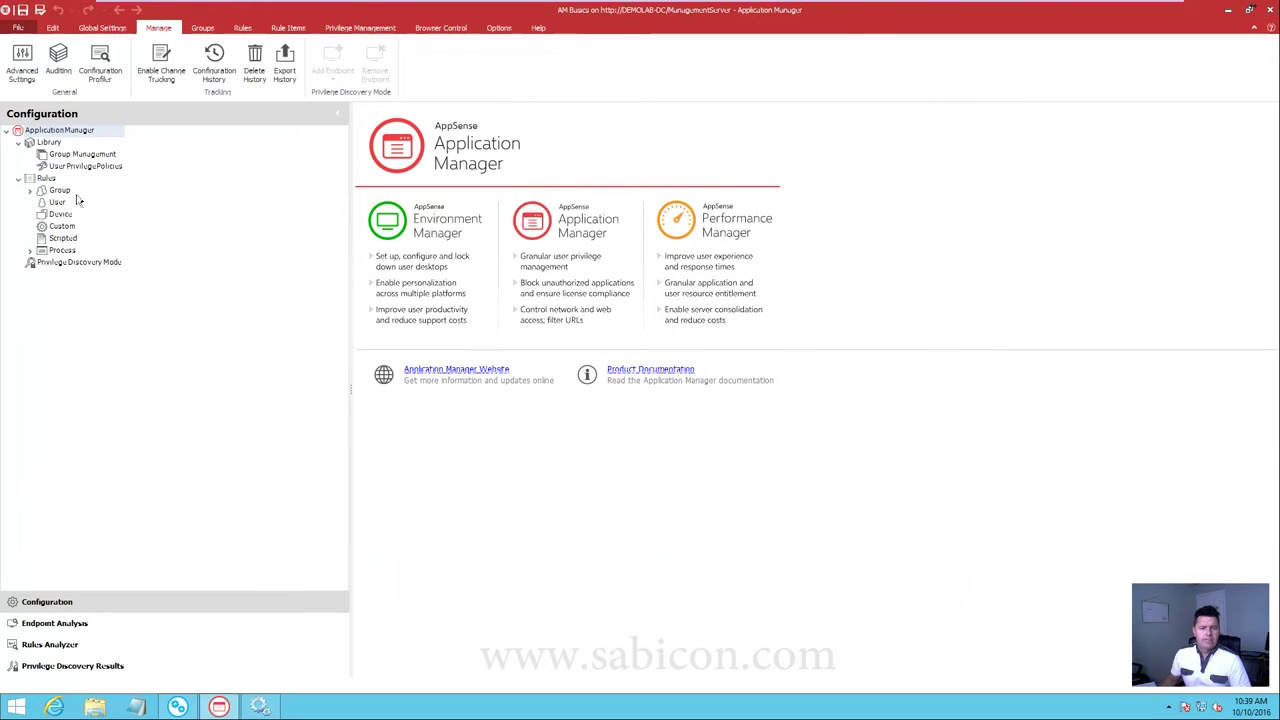
- Review the Trusted Owners list unchanged, then open the BUILTIN\Administrators group rule
click(102, 27)
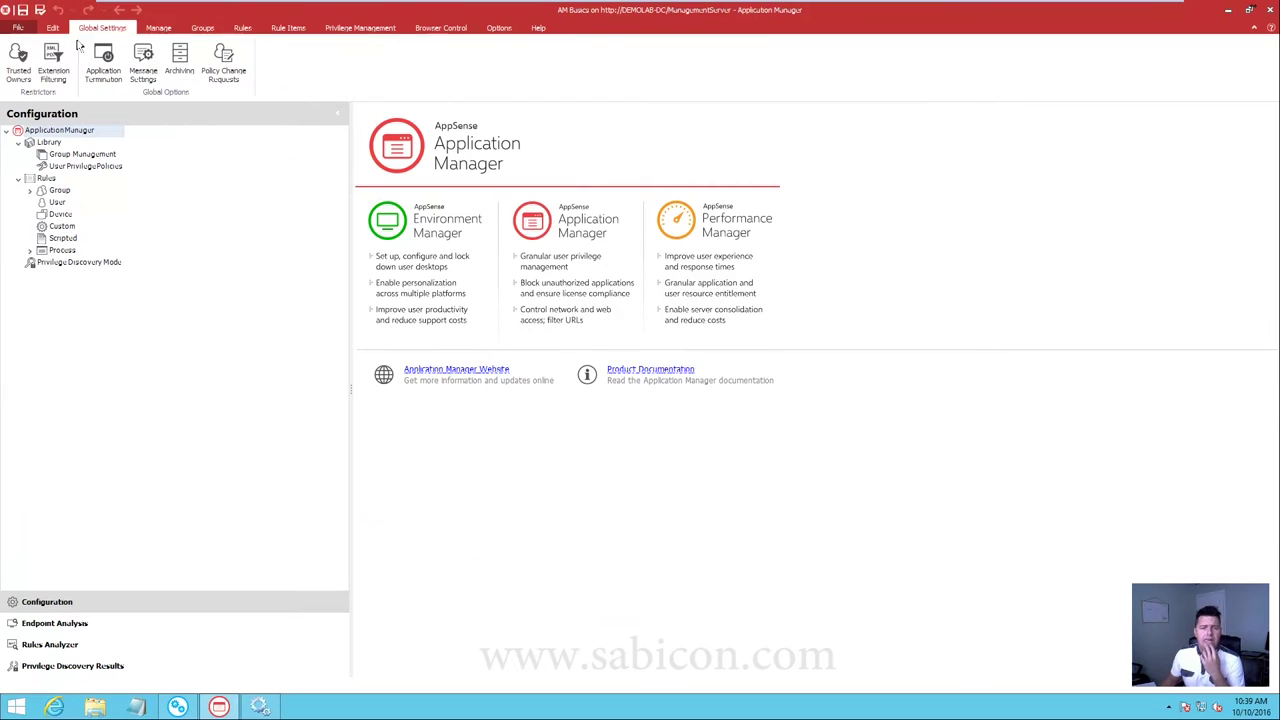
click(18, 68)
click(522, 316)
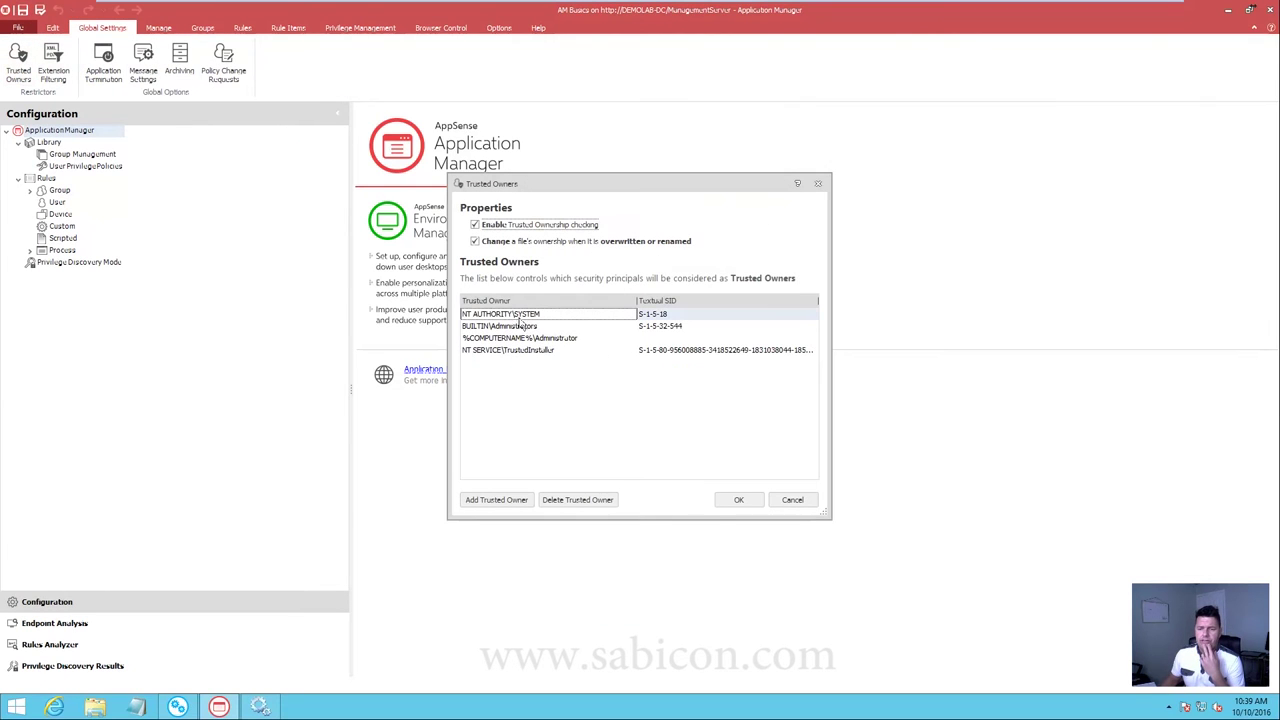
key(Down)
key(Down)
key(Down)
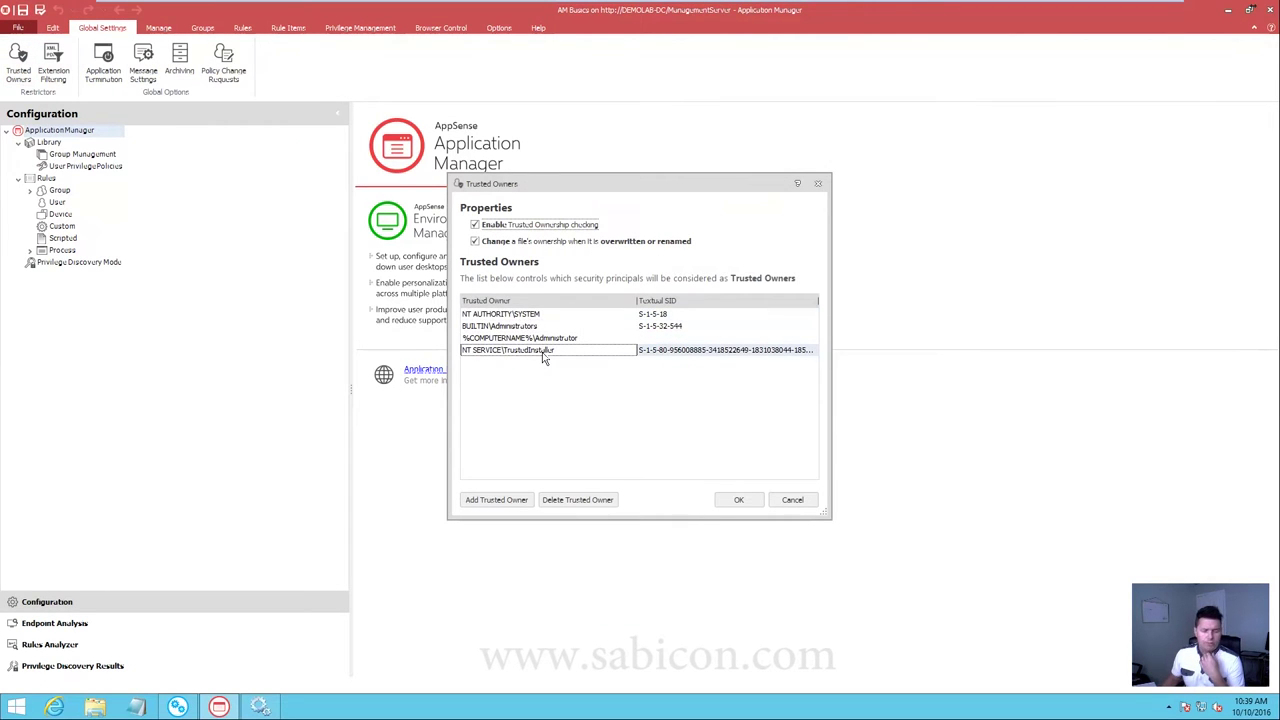
key(Up)
key(Up)
key(Up)
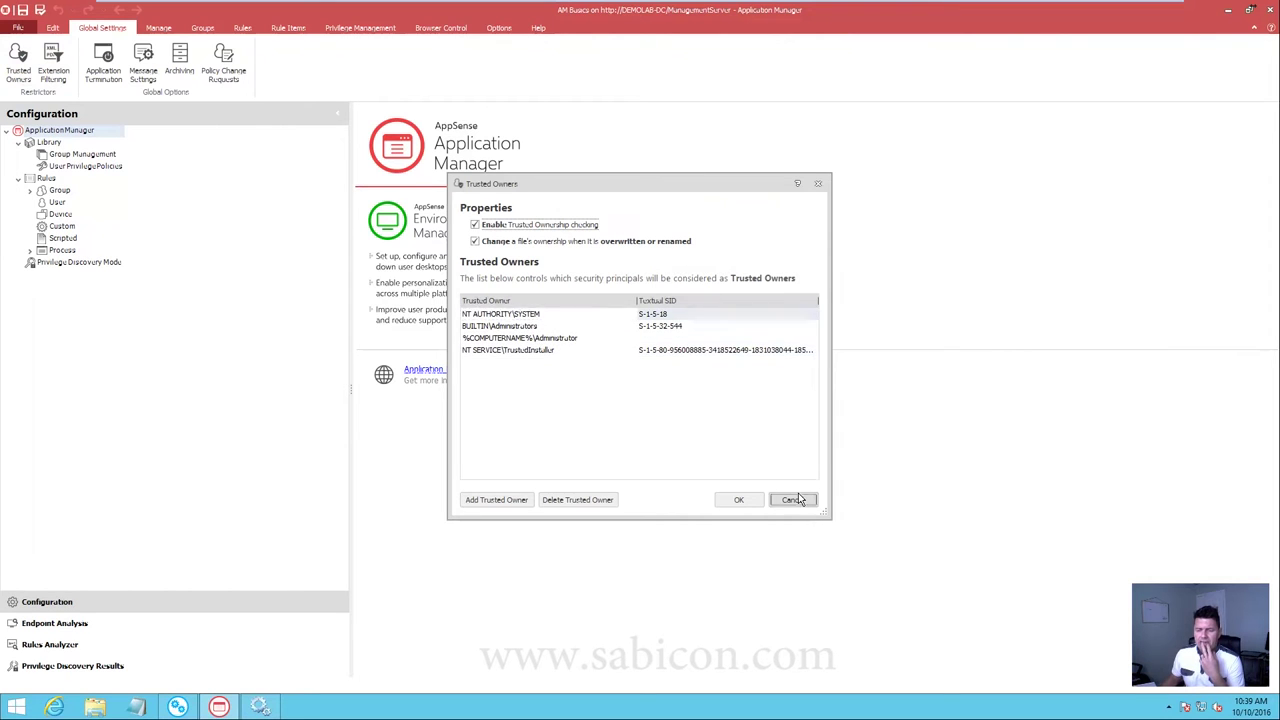
click(778, 498)
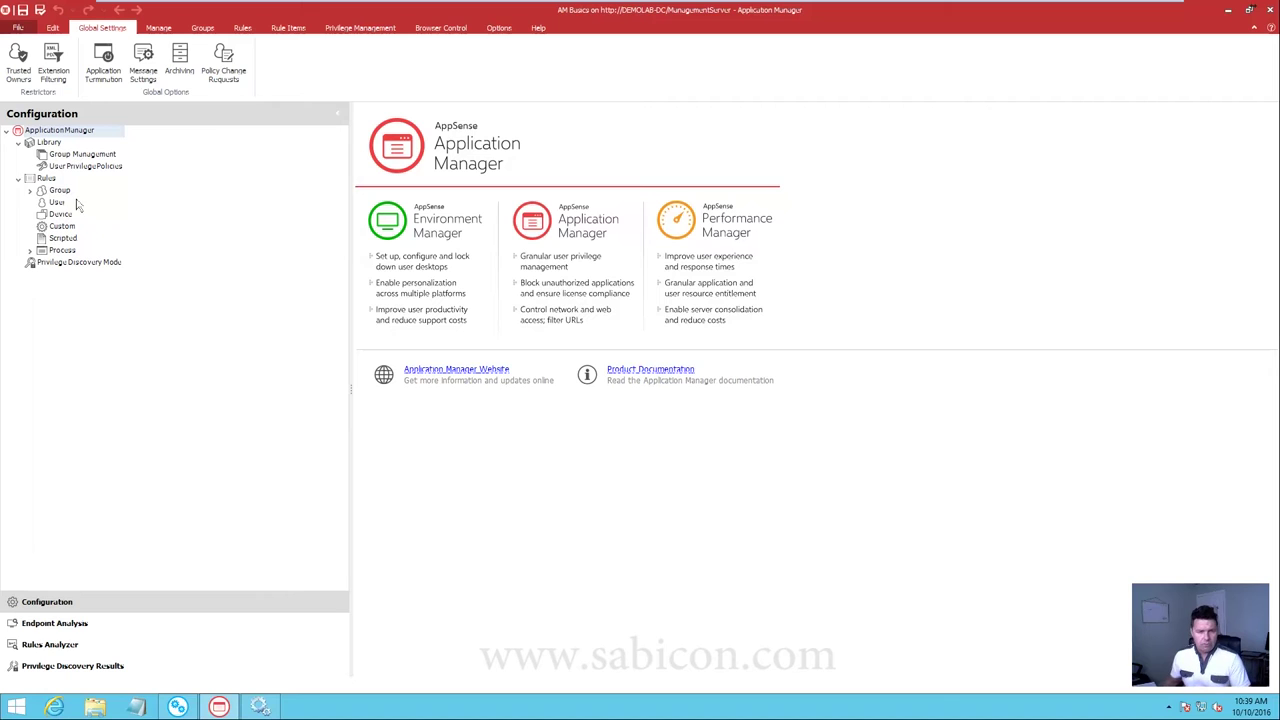
click(31, 192)
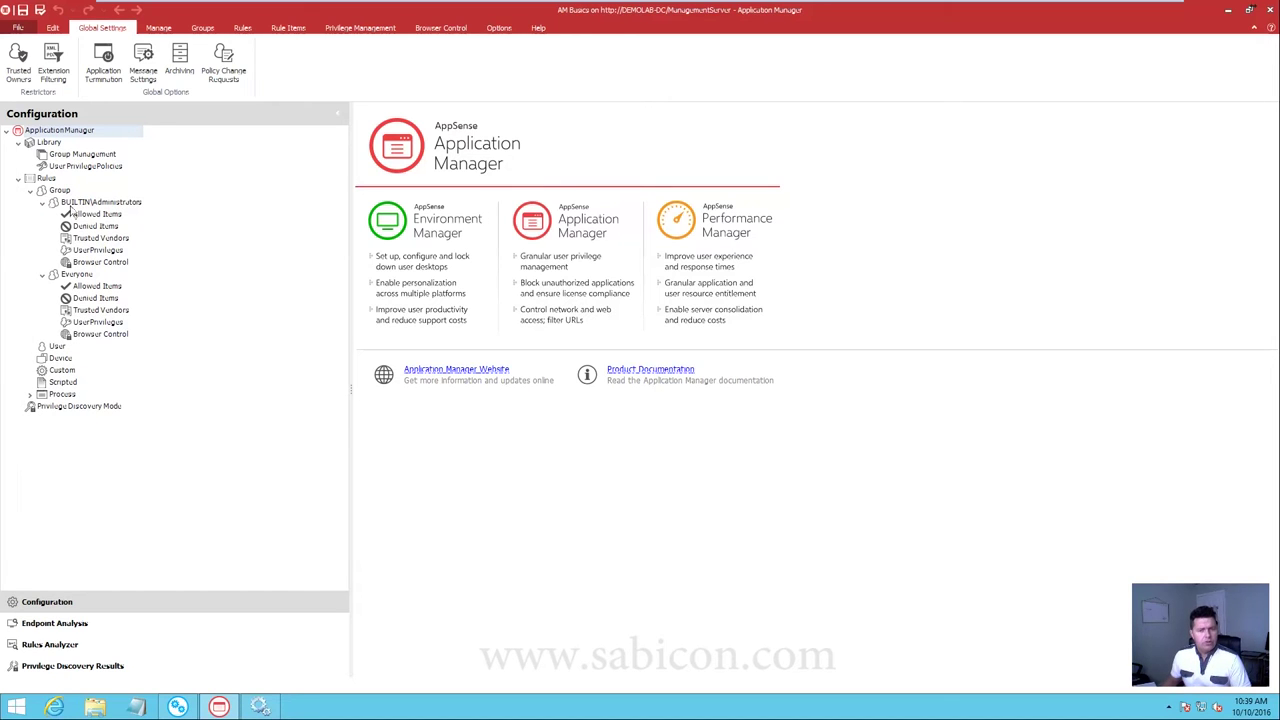
click(100, 203)
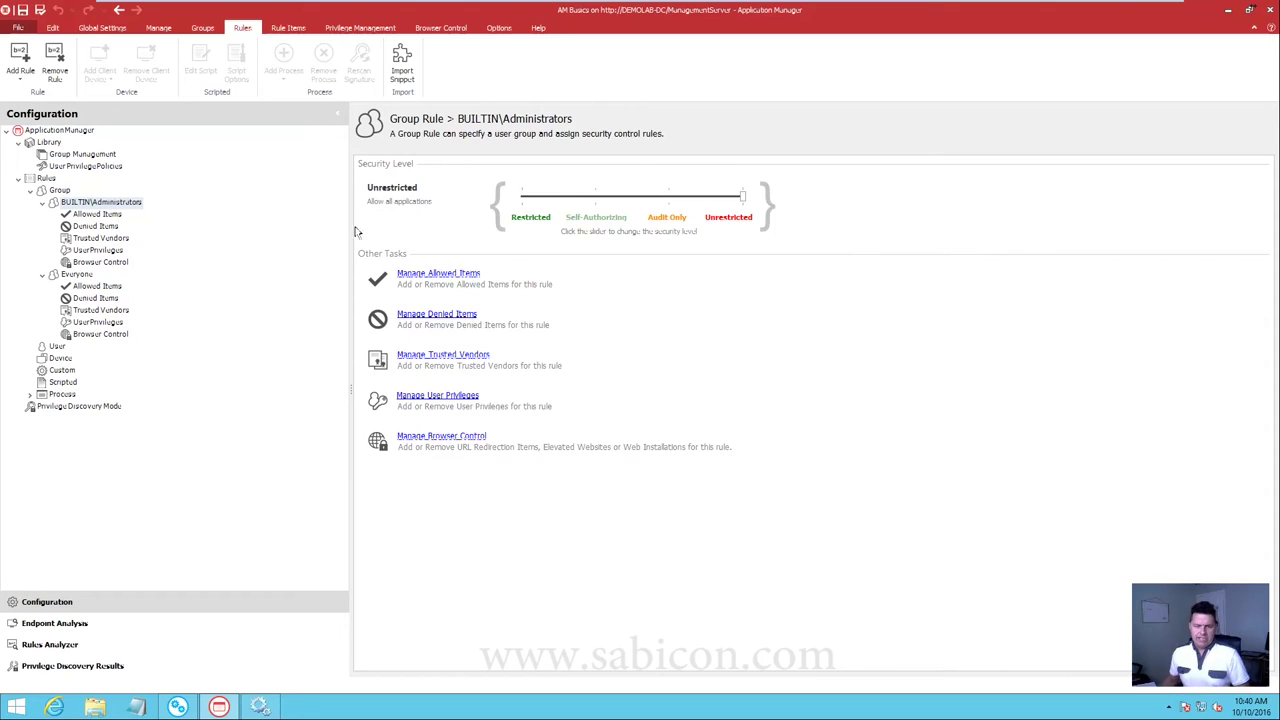
- Open the Everyone group rule and view its Allowed Items and empty Denied Items lists
click(77, 280)
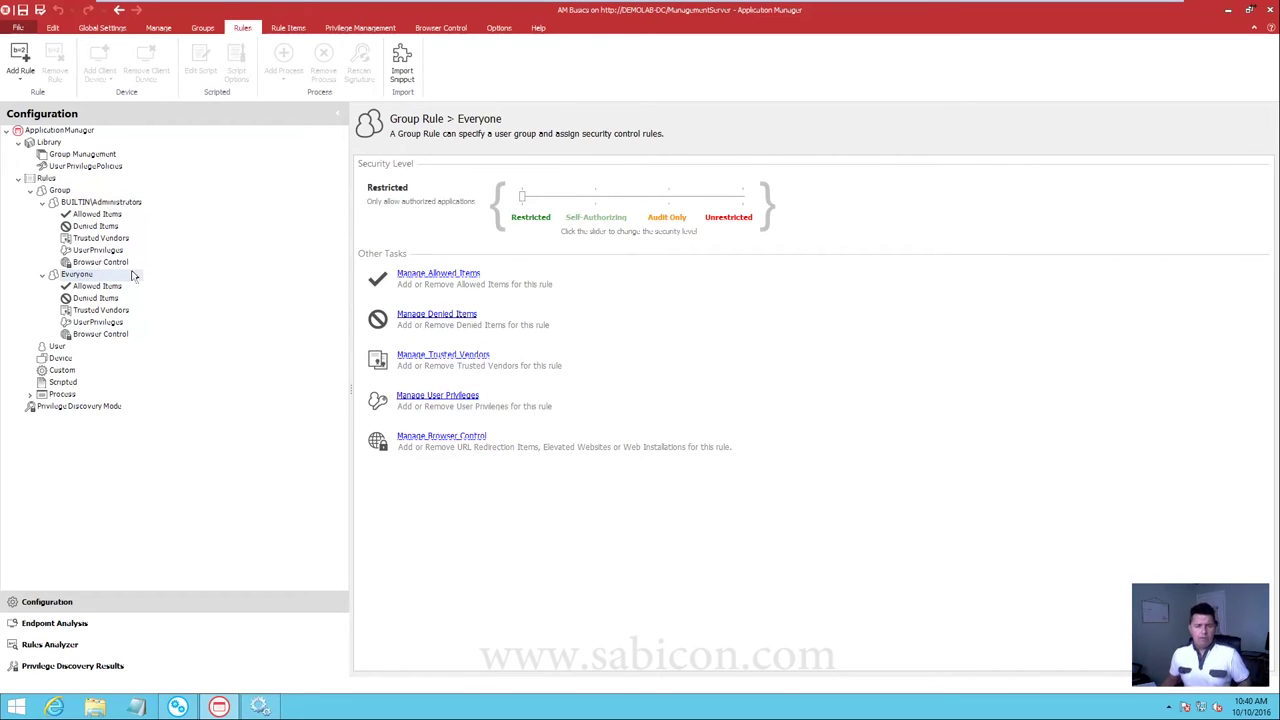
click(95, 287)
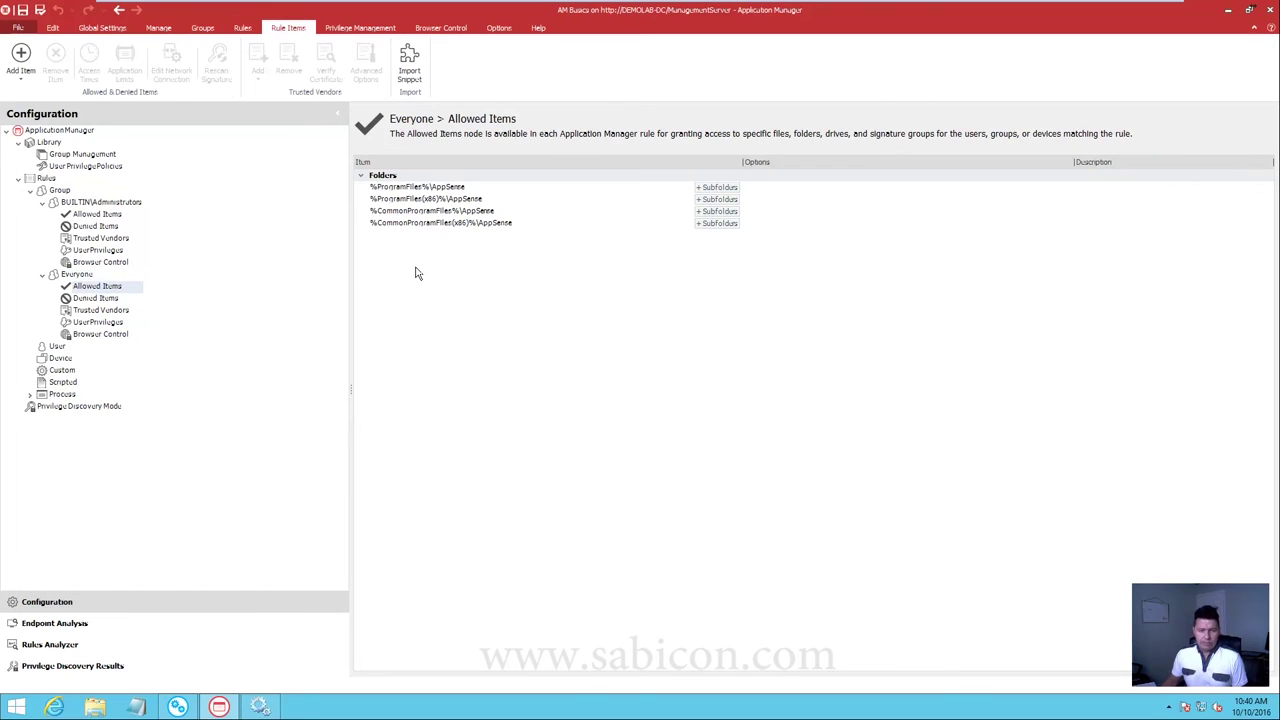
click(97, 300)
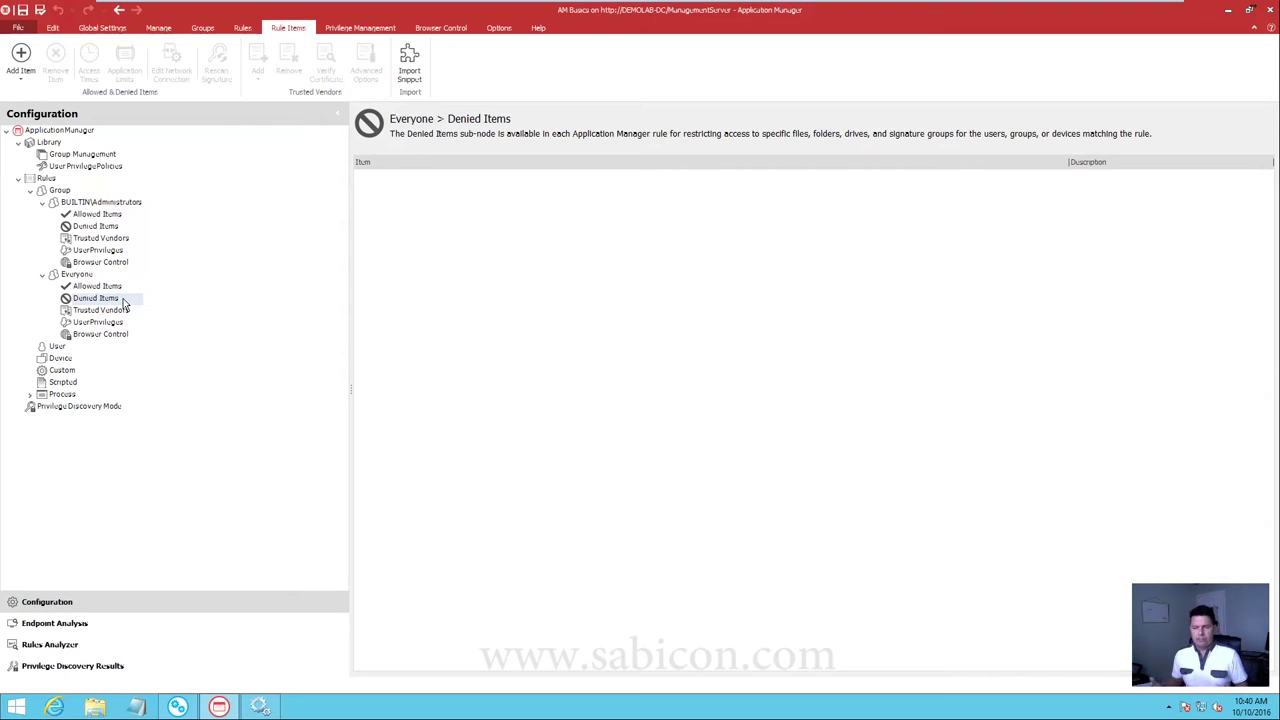
click(112, 288)
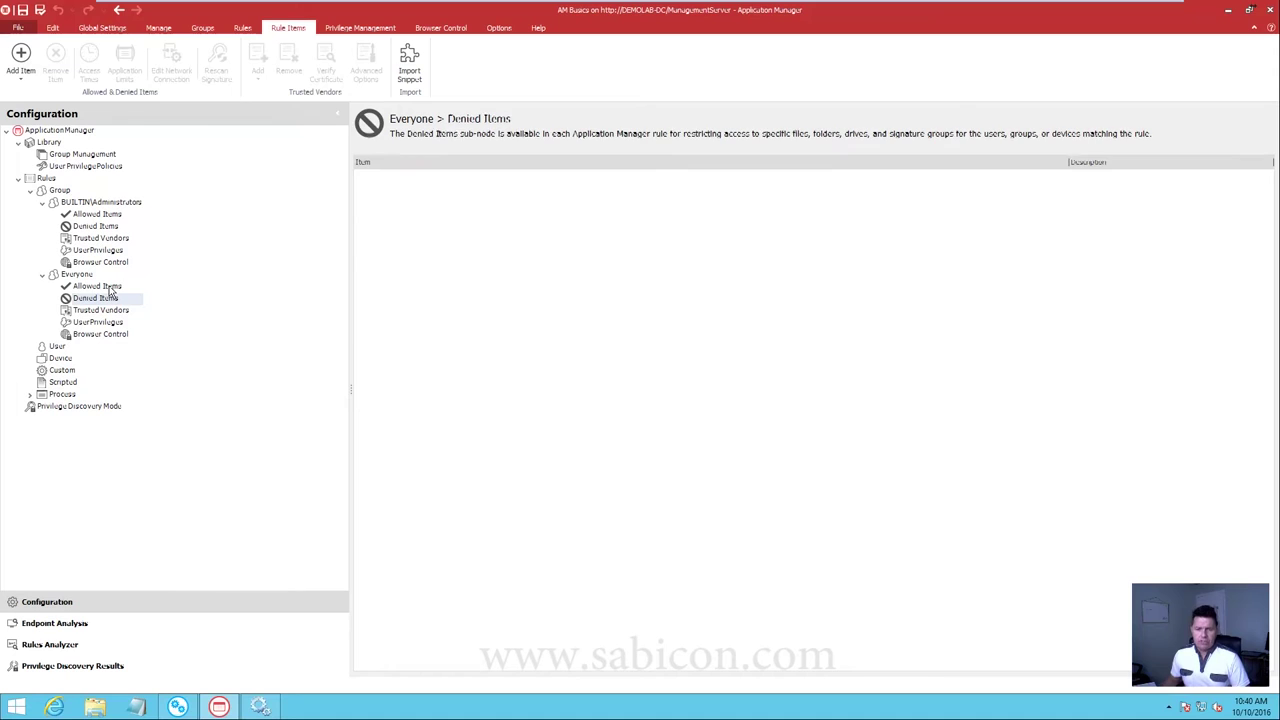
- Add OneDrive.exe as an Everyone allowed file, permitted even without a trusted owner
right_click(428, 264)
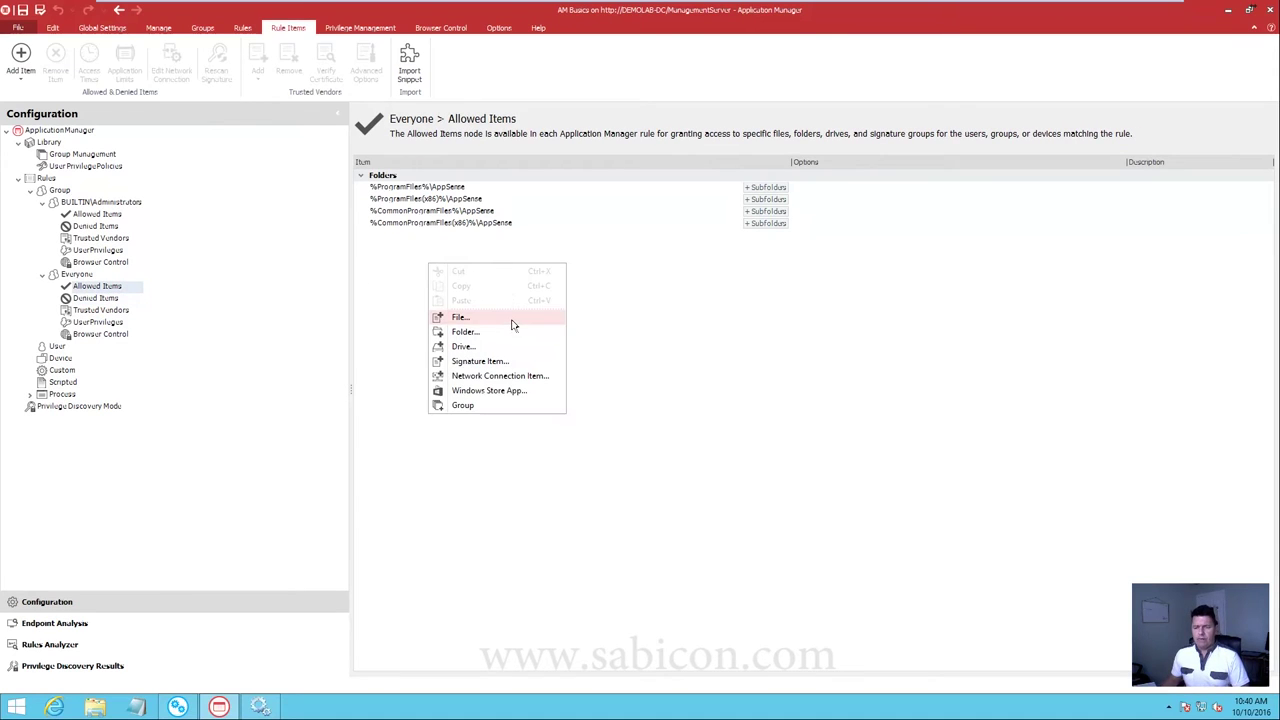
click(526, 318)
text(OneDrive.exe)
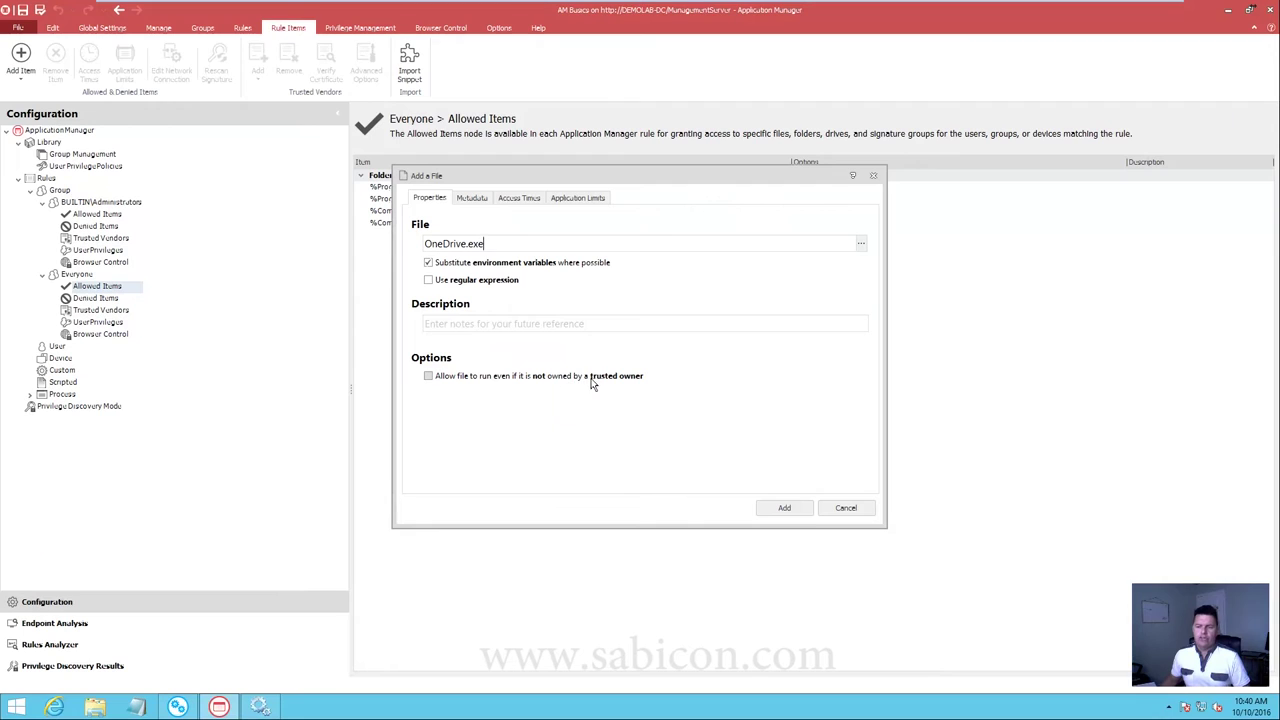
click(429, 377)
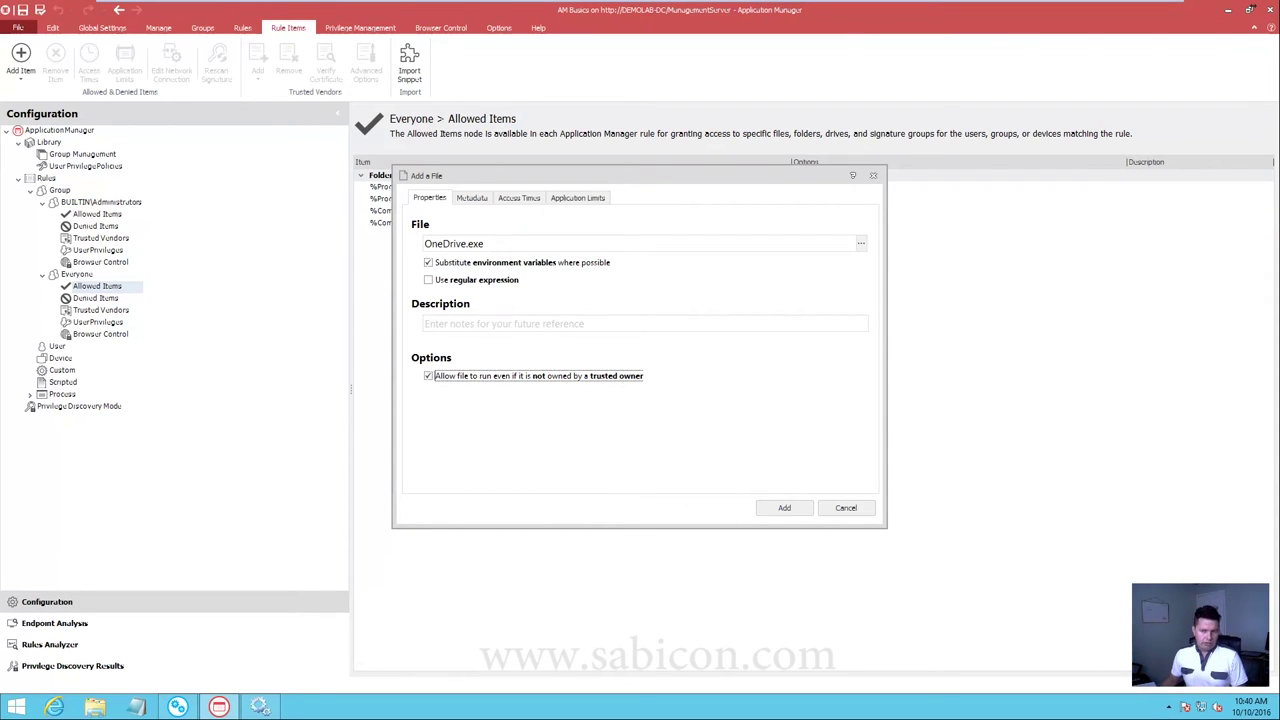
drag(485, 244, 421, 249)
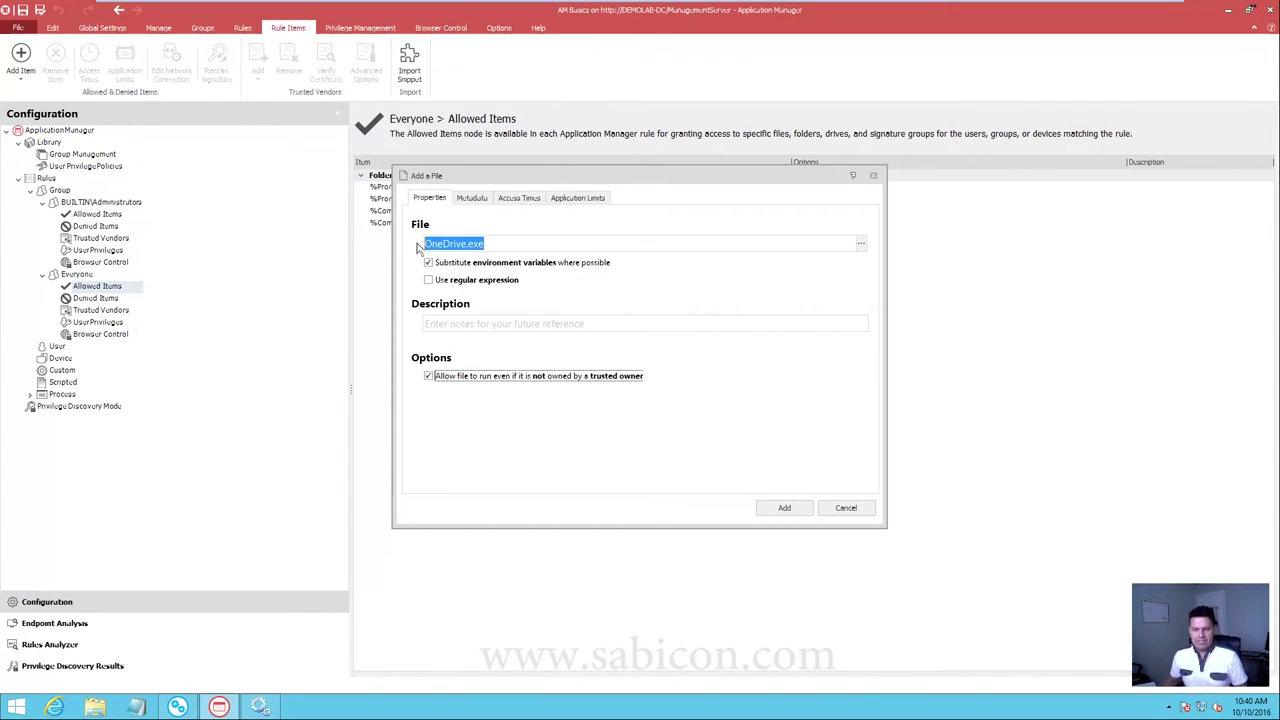
click(421, 249)
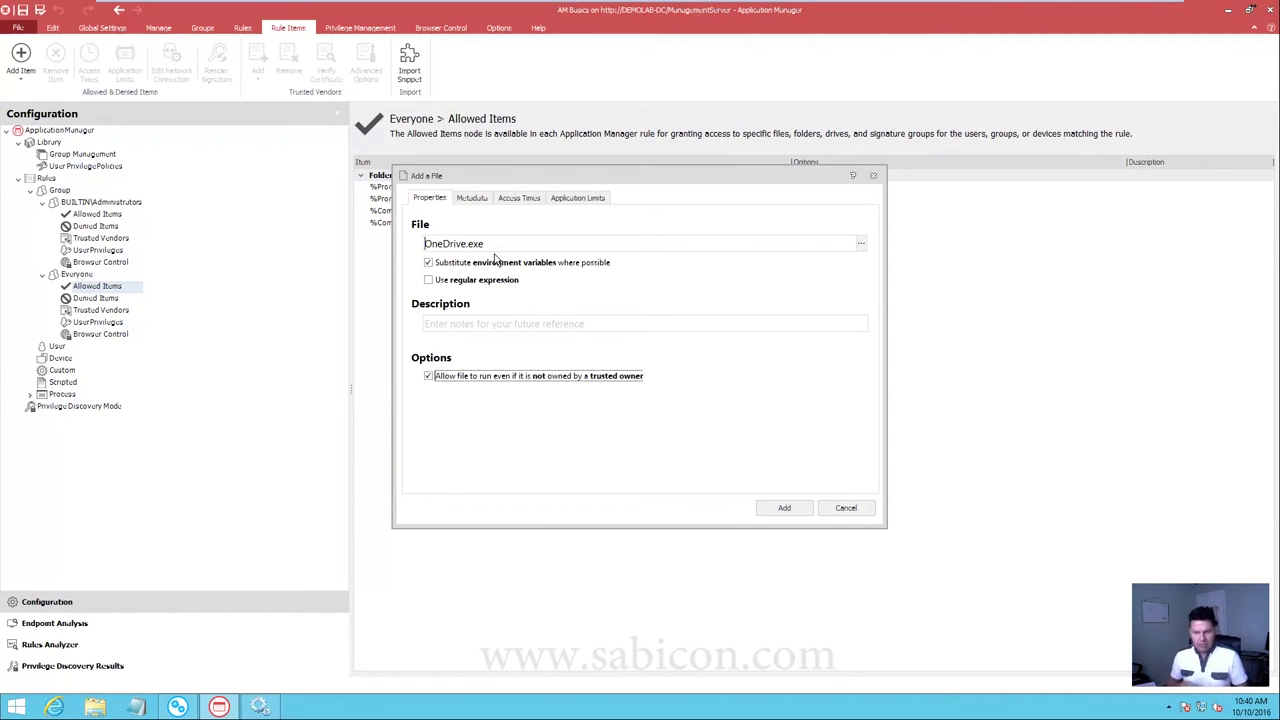
click(785, 509)
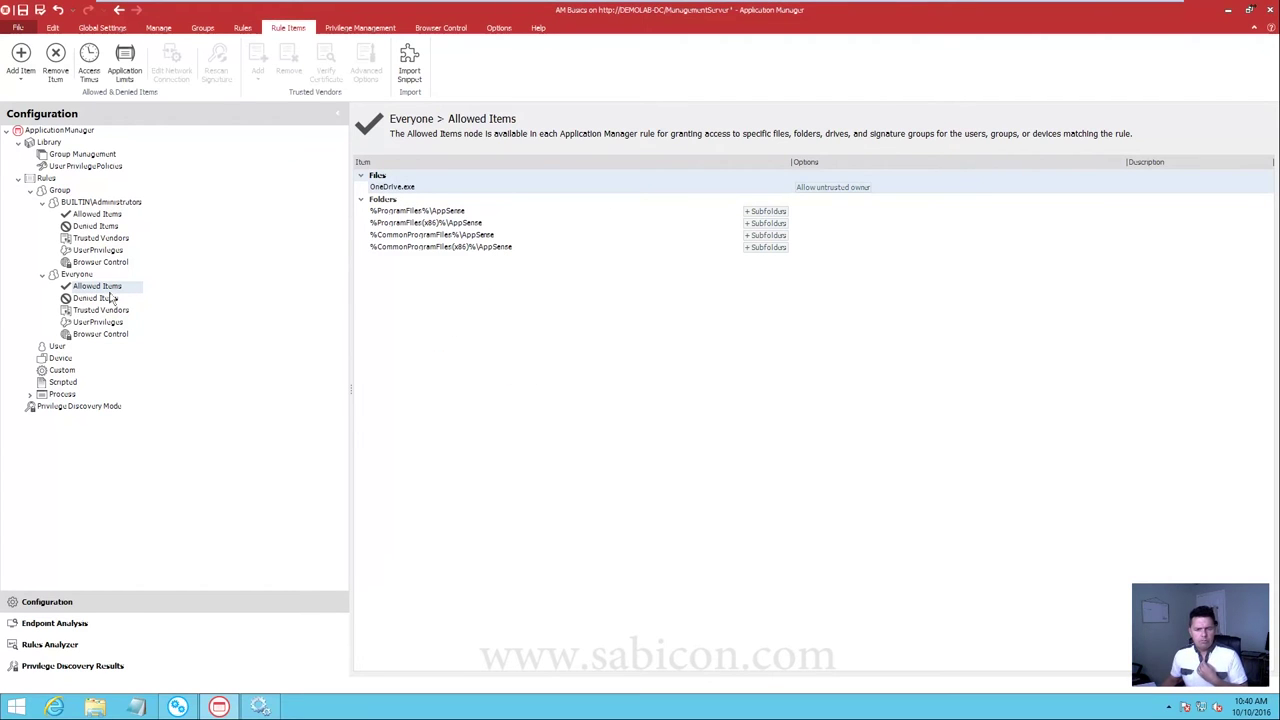
right_click(395, 292)
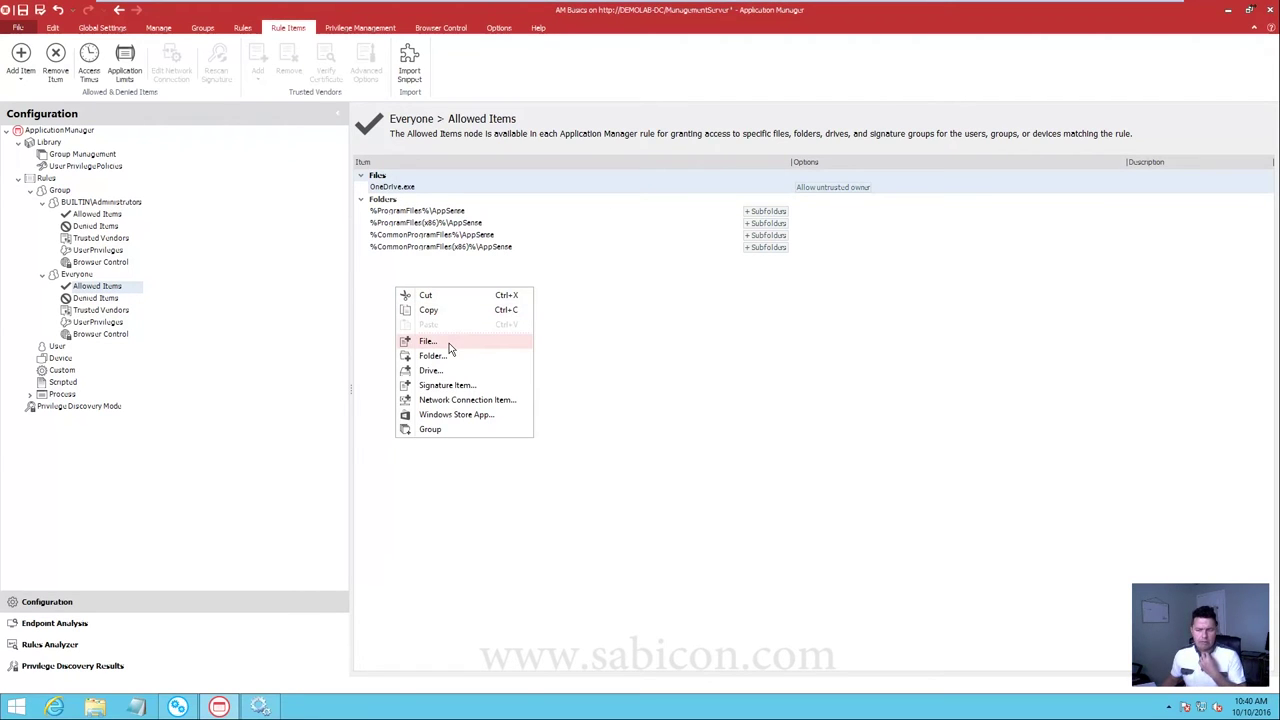
- Allow accesschk64.exe for Everyone without a trusted owner and set Everyone to Self-Authorizing
click(448, 343)
text(accesschk64.exe)
click(428, 375)
click(785, 508)
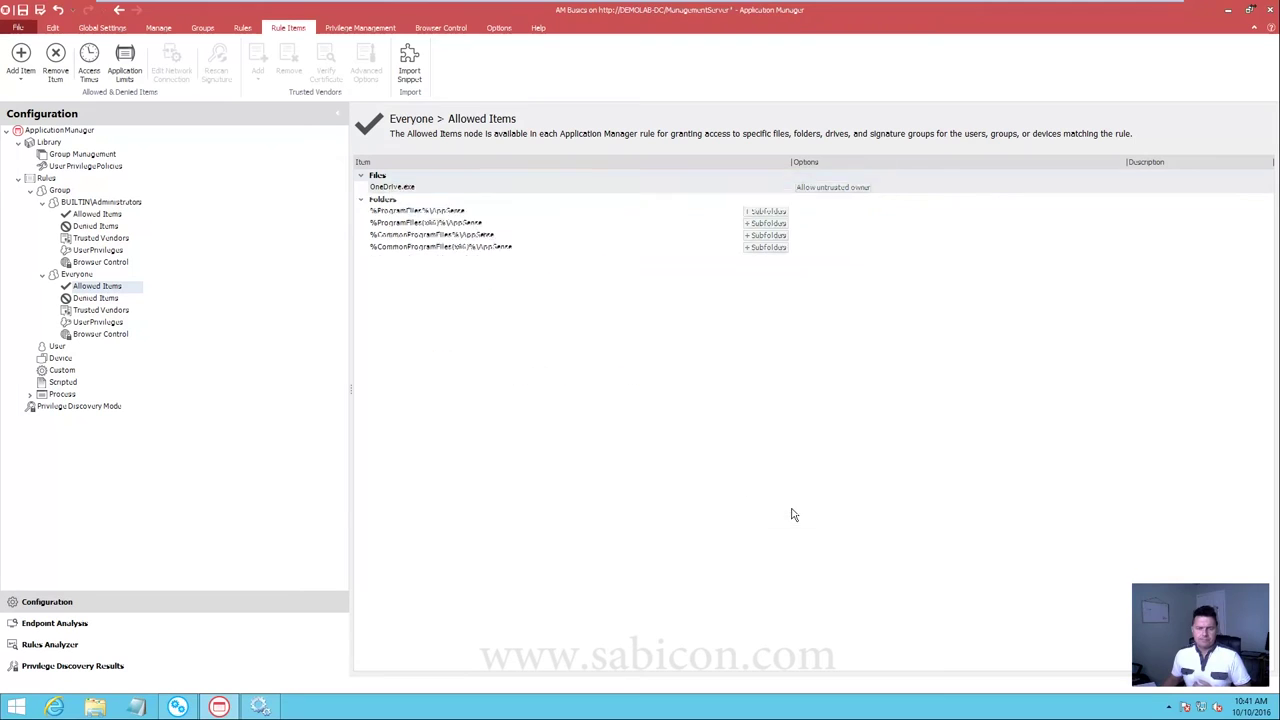
click(78, 275)
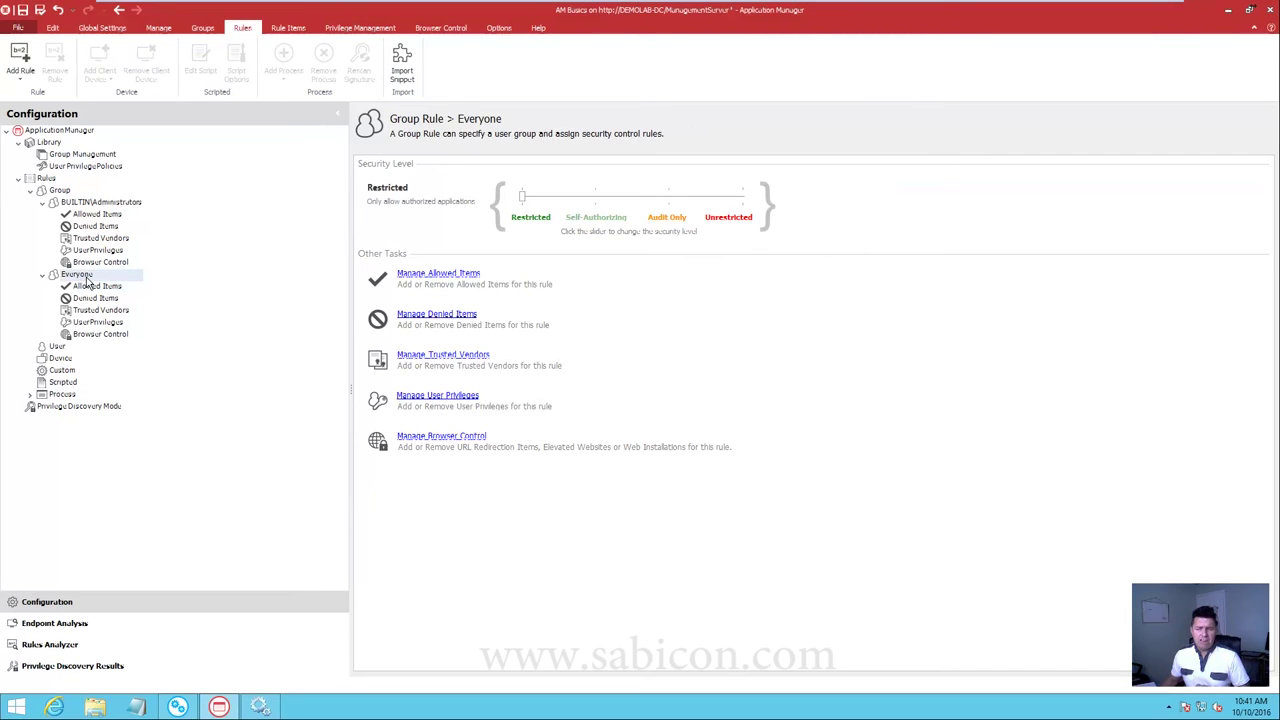
drag(523, 196, 595, 197)
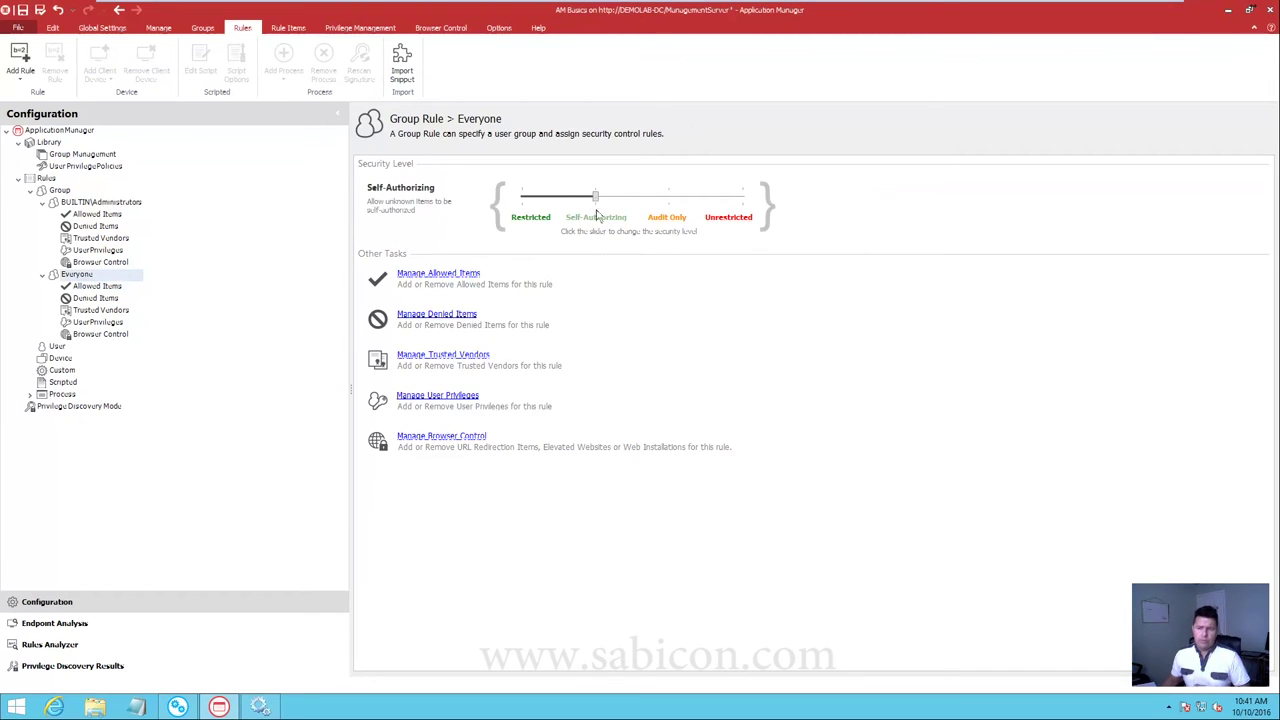
- Save and unlock the configuration, deploying it as the latest version
click(18, 27)
mouse_move(78, 113)
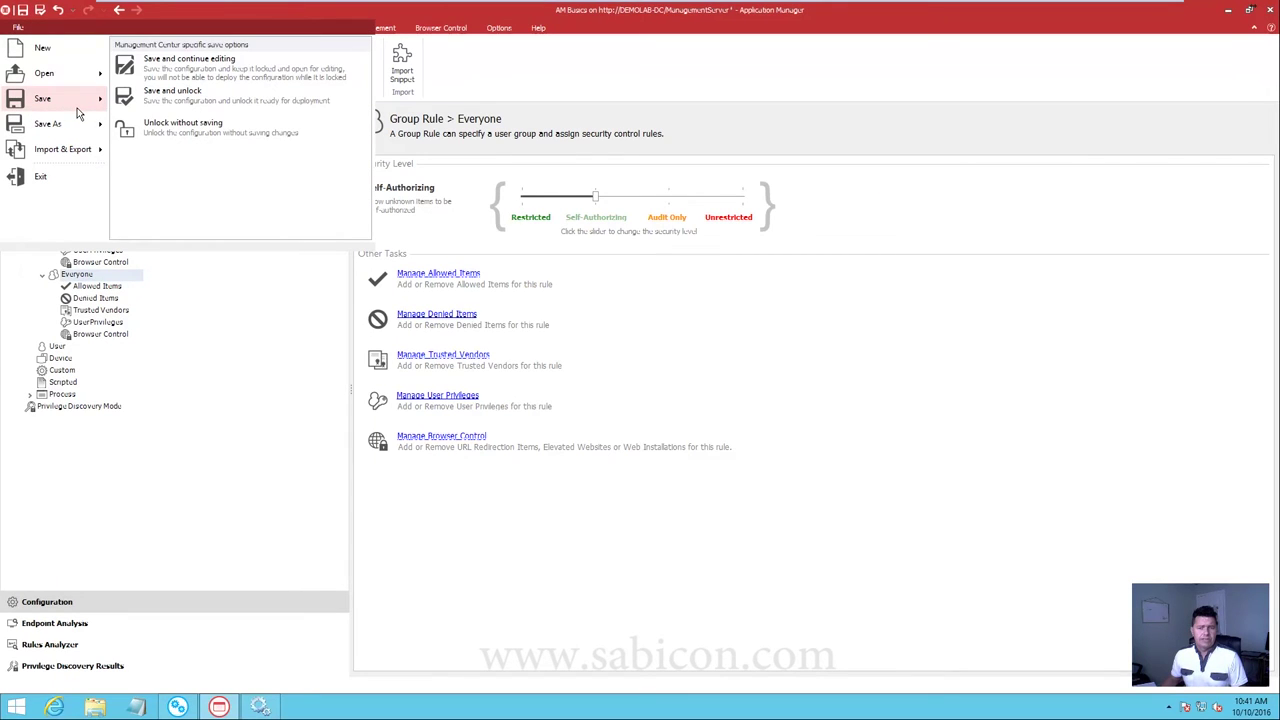
click(172, 94)
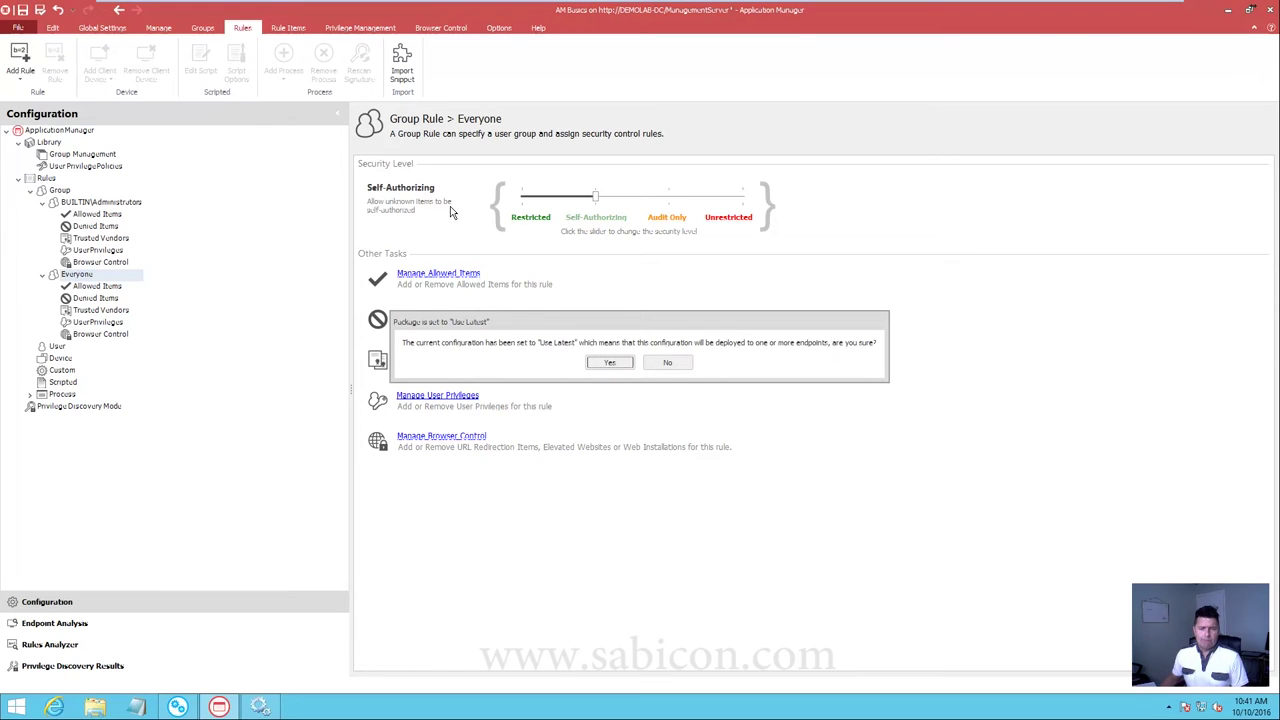
click(612, 363)
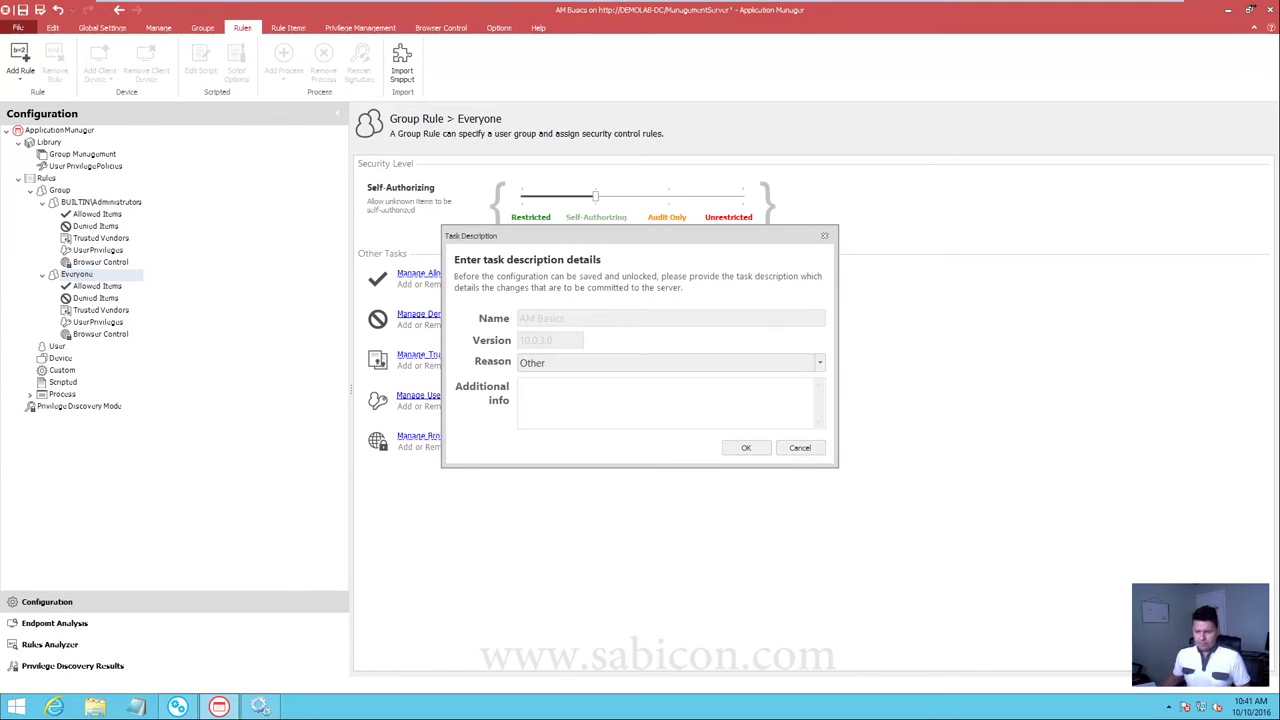
click(746, 447)
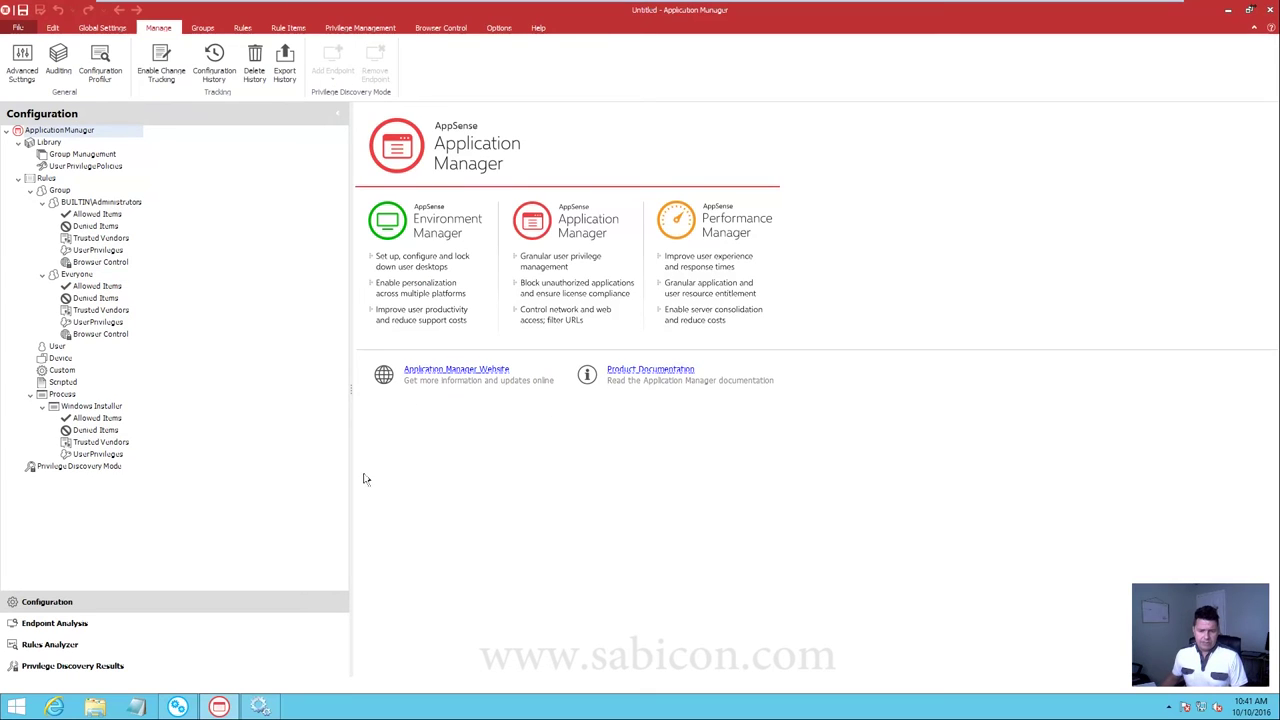
- Restart the AppSense Client Communications Agent service from the Services console
click(268, 707)
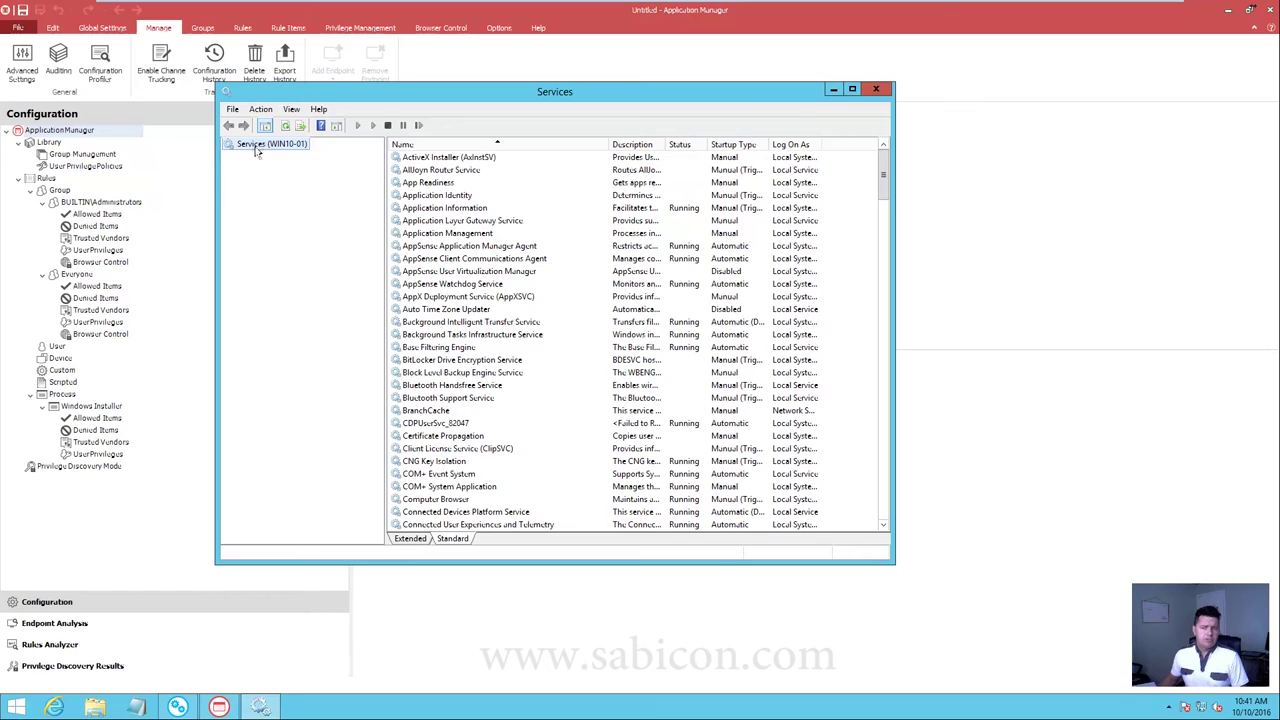
click(458, 259)
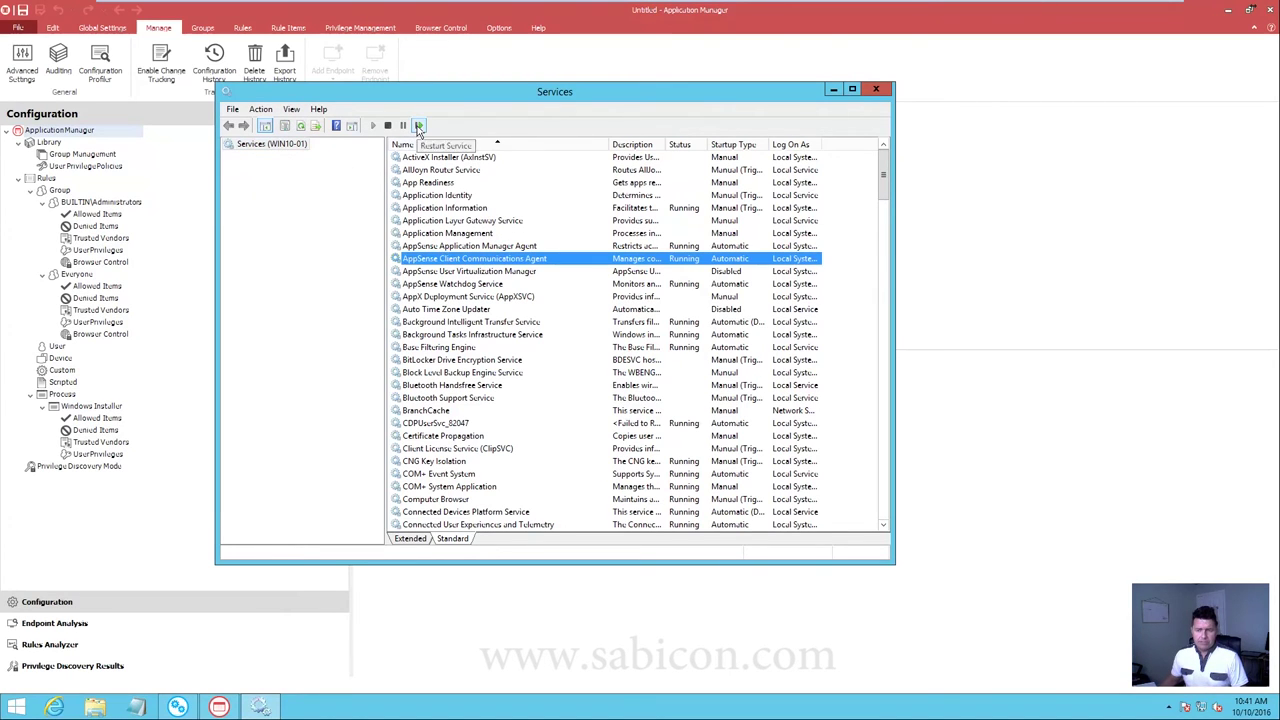
click(418, 125)
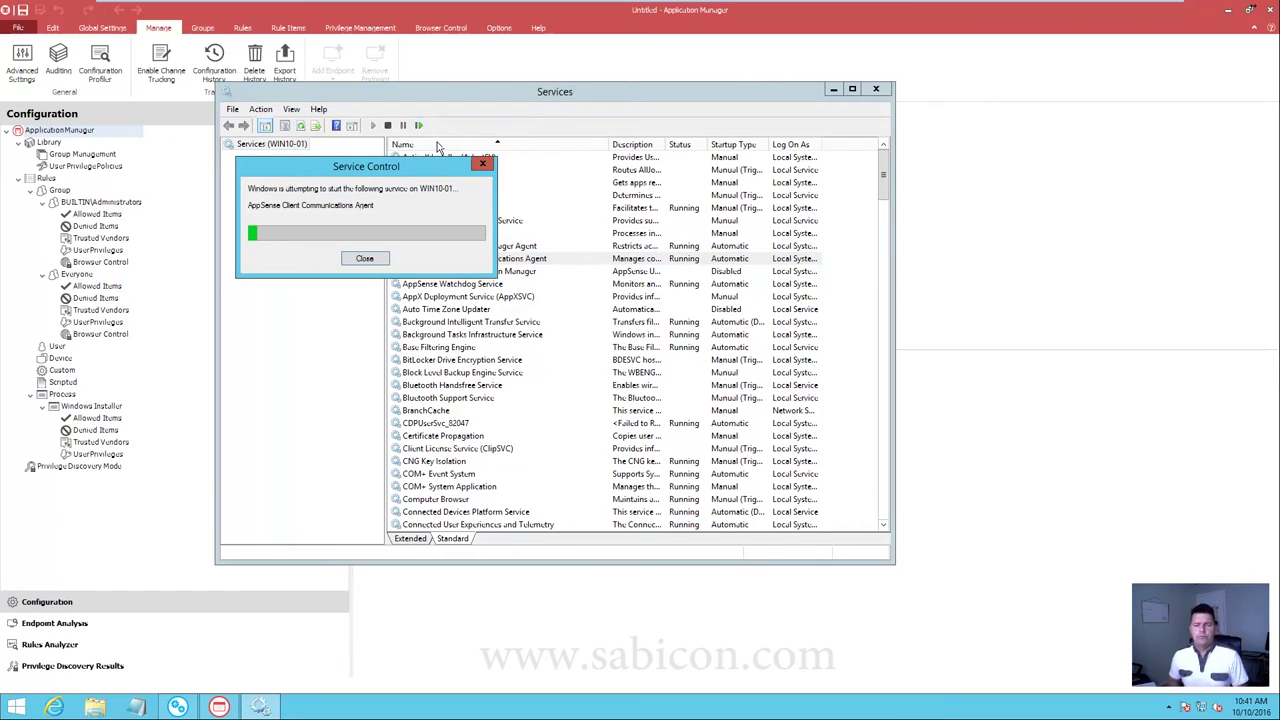
click(178, 707)
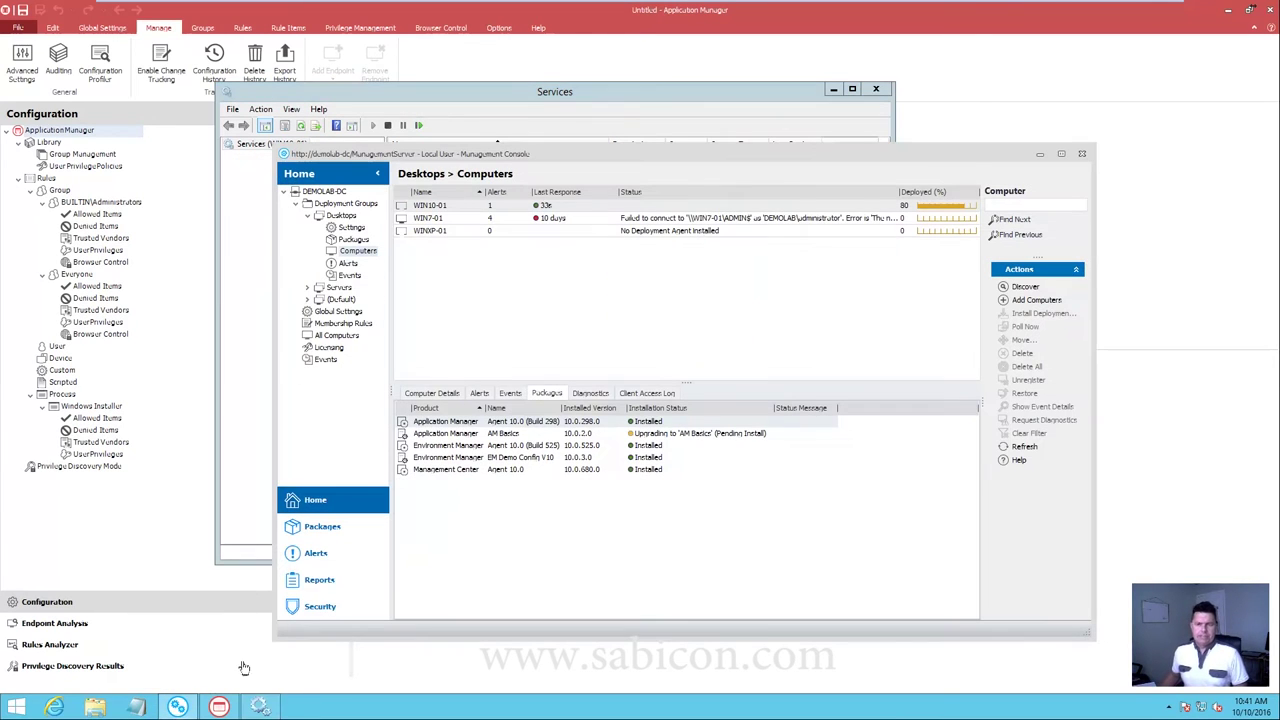
- Confirm WIN10-01 lists AM Basics 10.0.3.0 as installed, then switch to the WIN10-01 endpoint
click(438, 218)
click(450, 206)
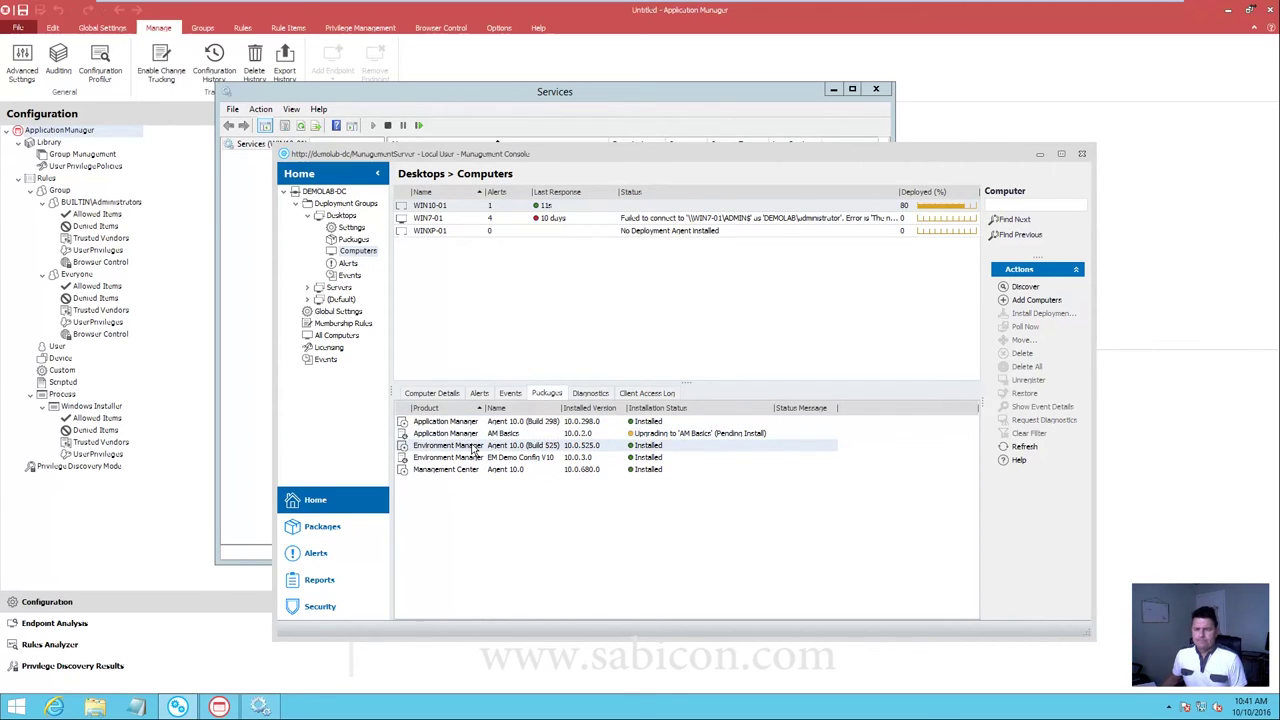
drag(573, 149, 542, 135)
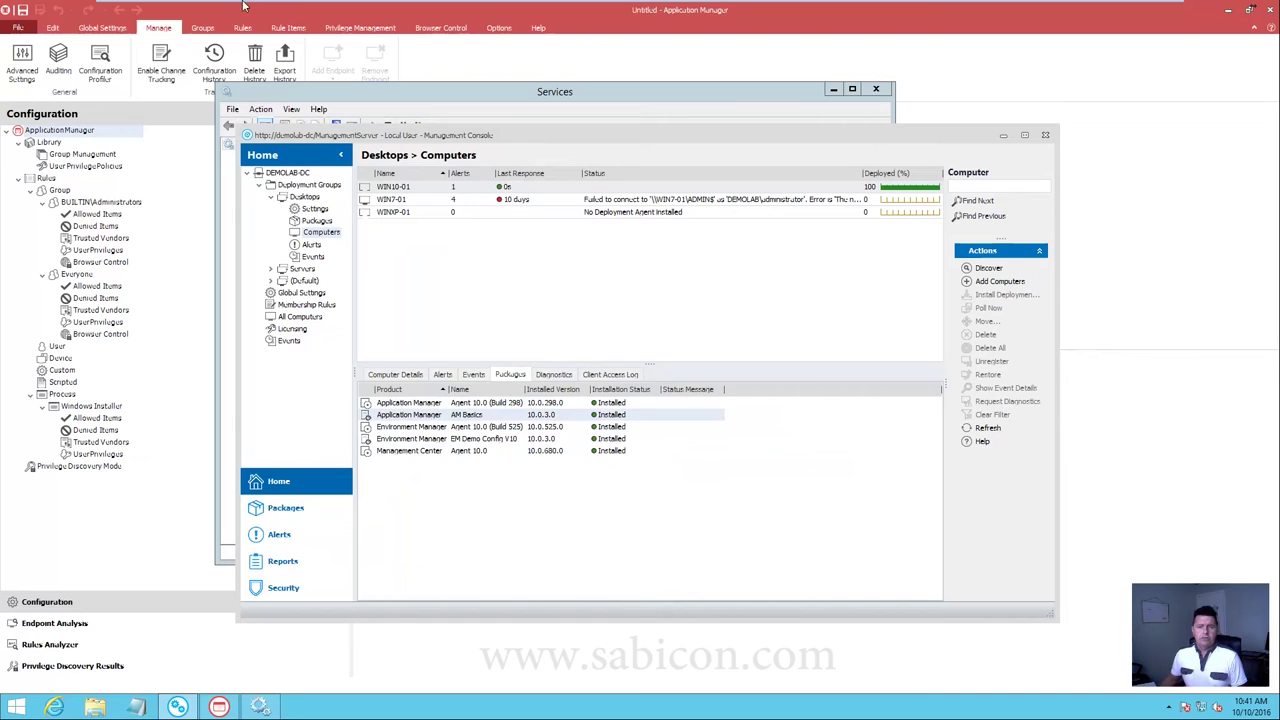
mouse_move(245, 8)
click(314, 9)
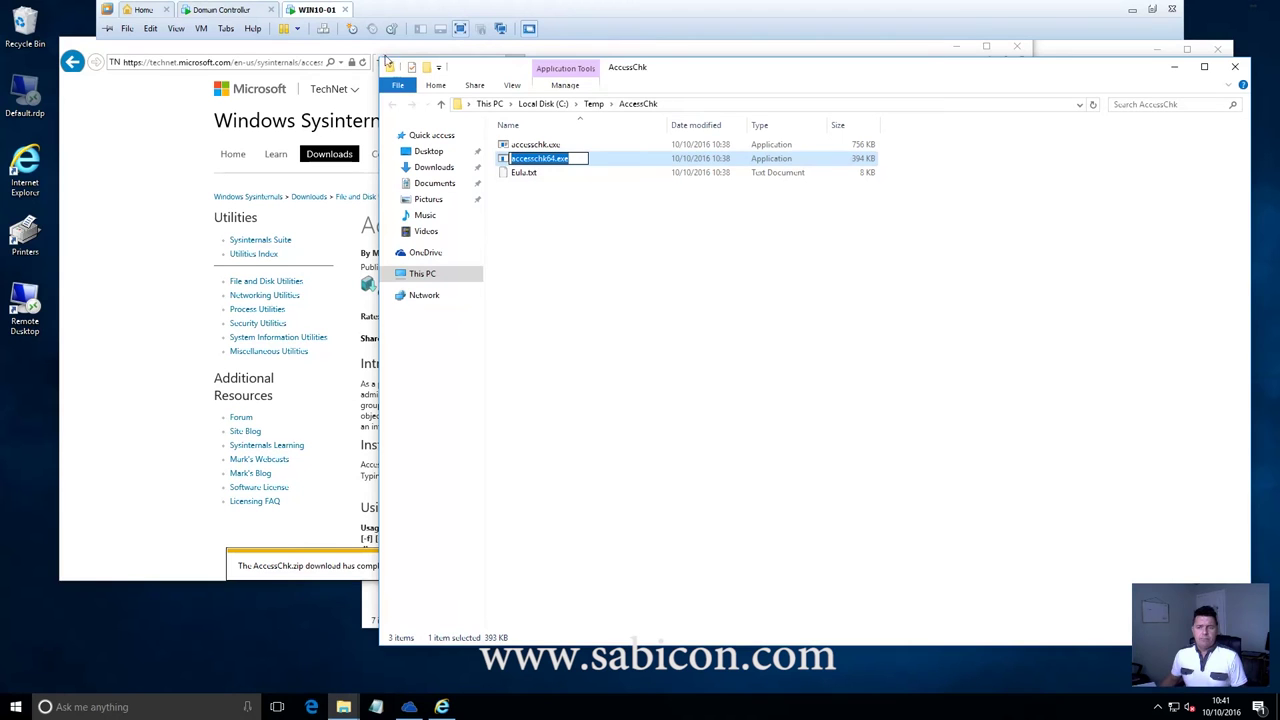
- Browse to the user's AppData\Local\Microsoft\OneDrive folder and run OneDrive.exe
click(532, 272)
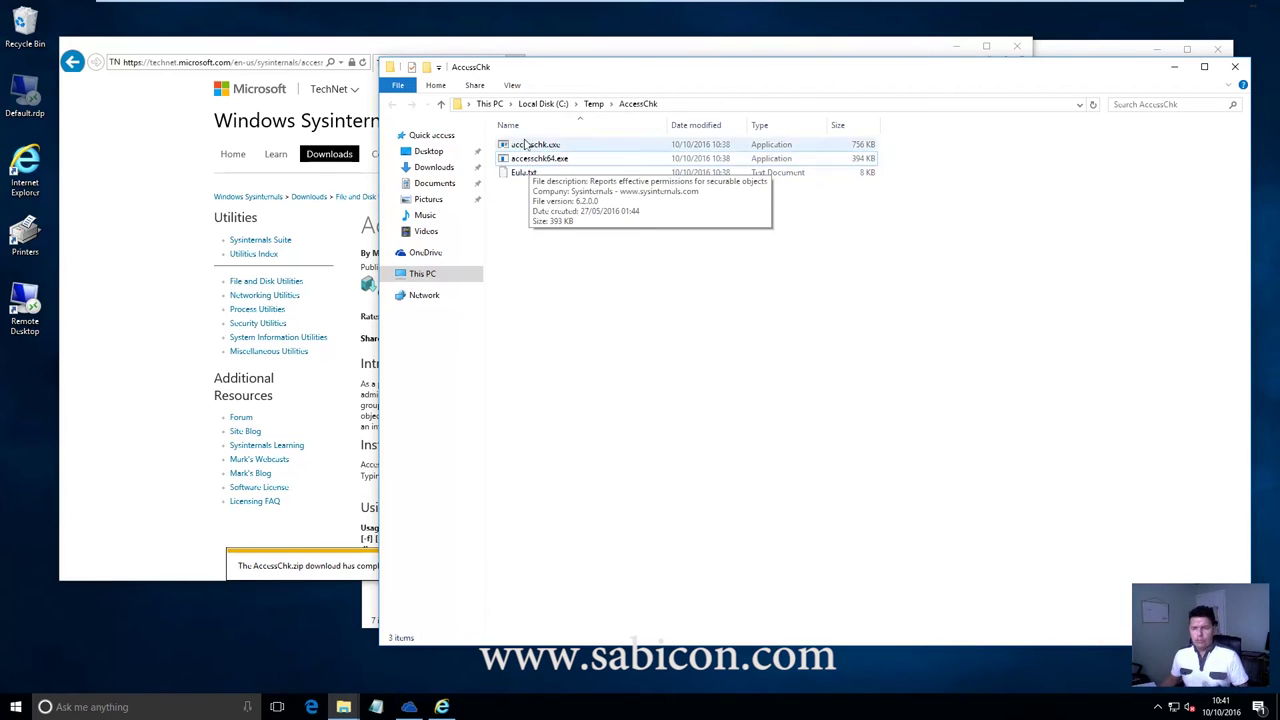
click(543, 104)
double_click(520, 214)
double_click(520, 216)
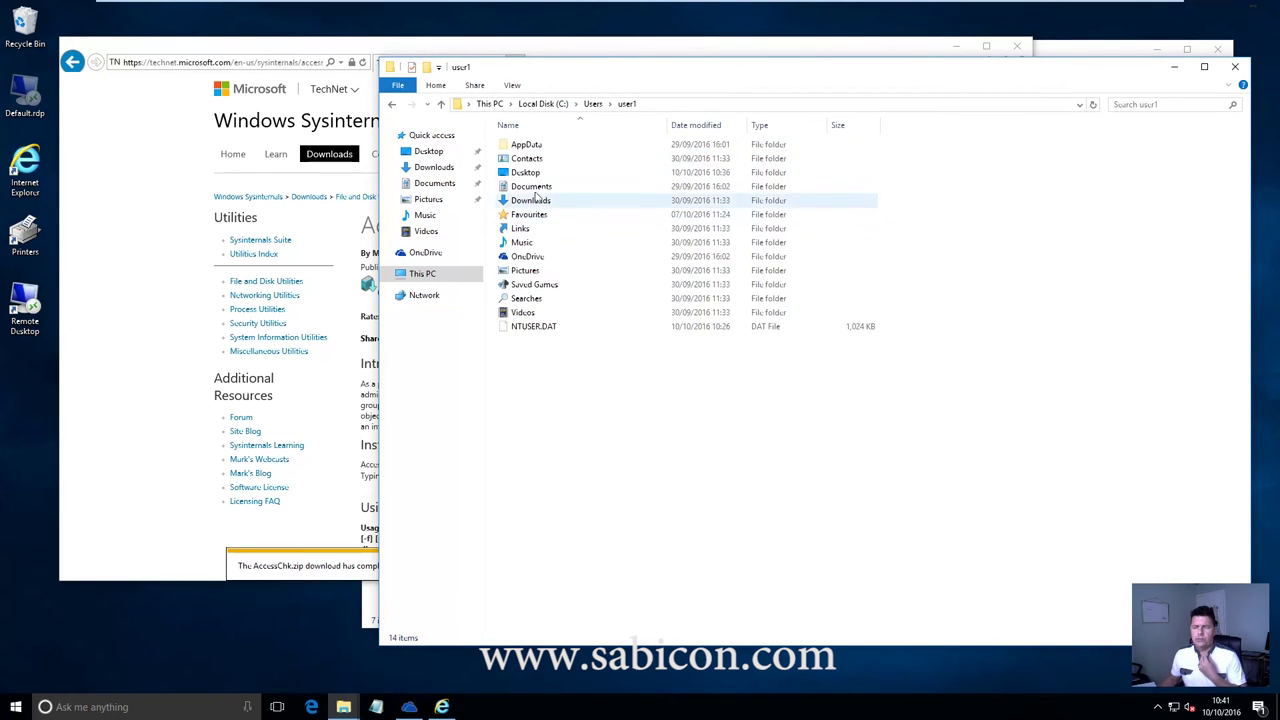
double_click(521, 145)
click(527, 145)
double_click(530, 147)
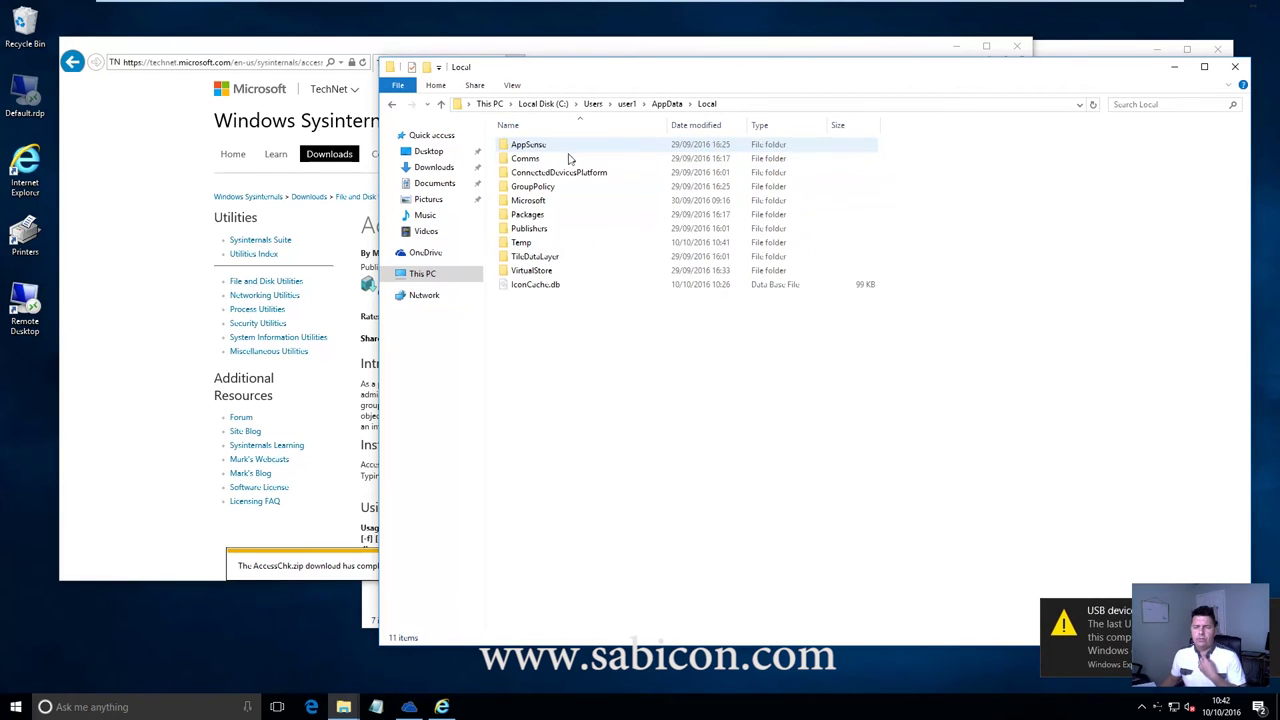
double_click(565, 200)
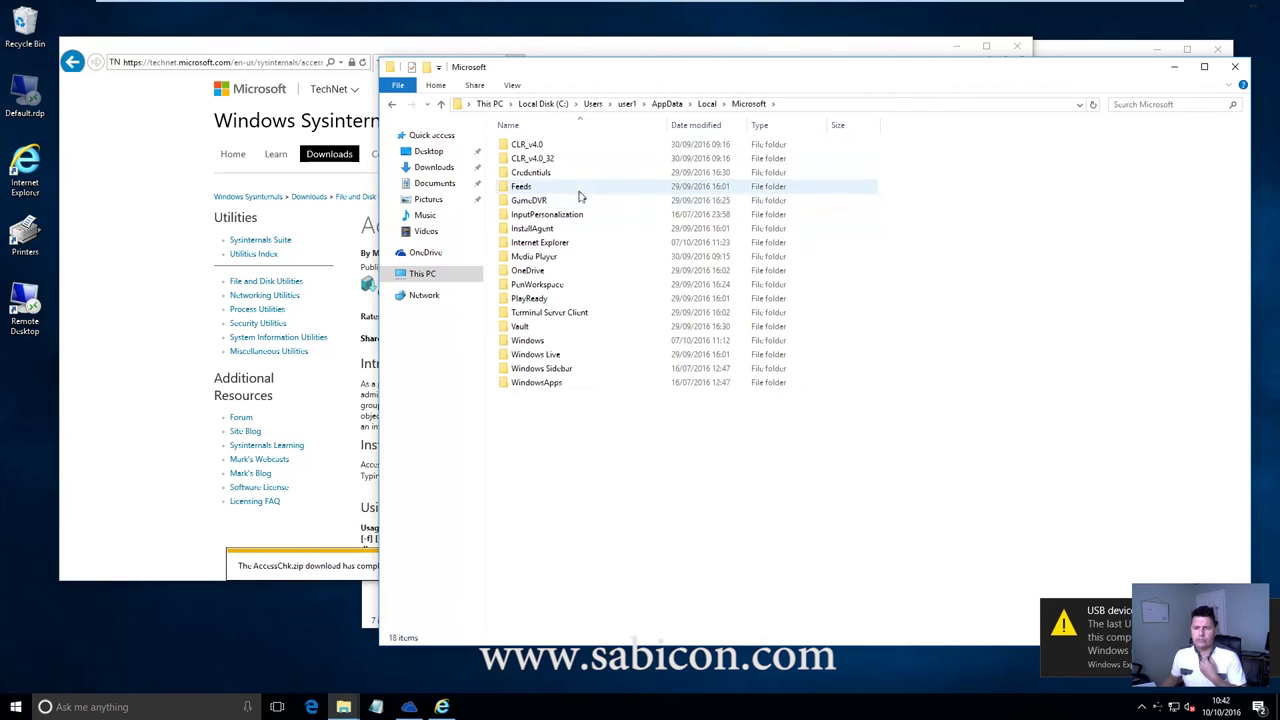
double_click(528, 270)
double_click(536, 217)
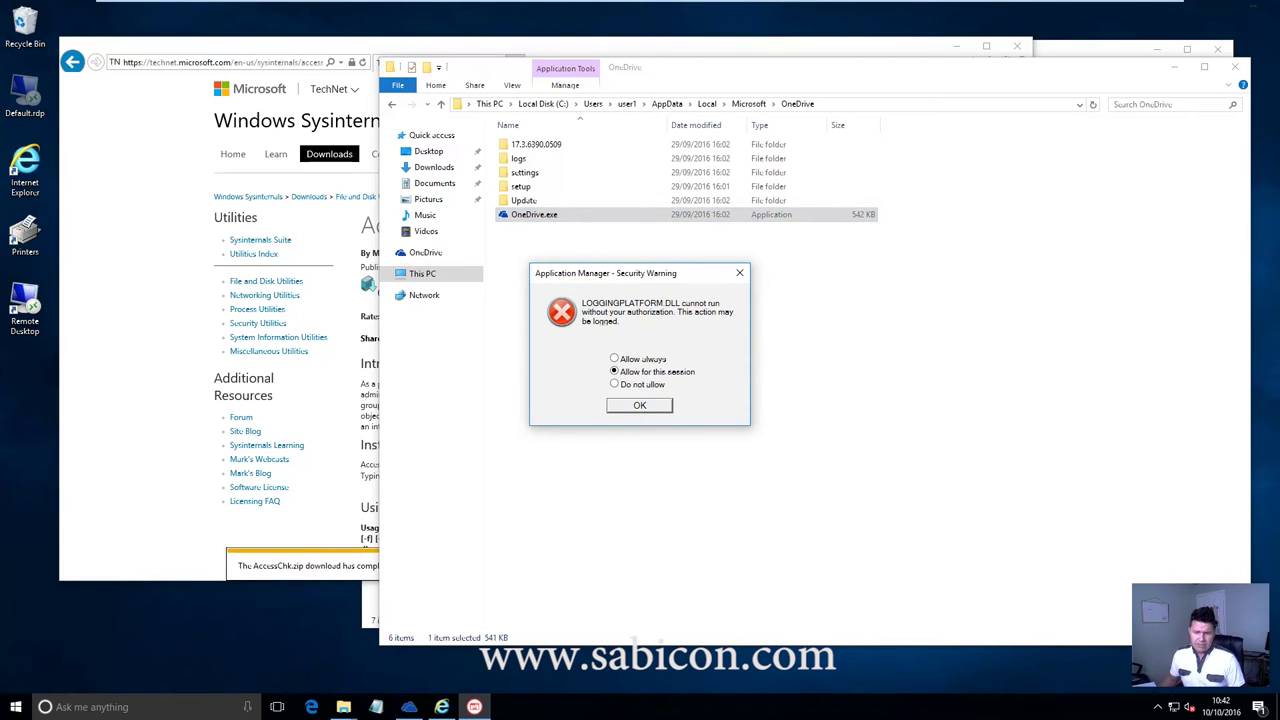
- Allow the blocked LOGGINGPLATFORM.DLL for this session and open C:\Temp
click(640, 408)
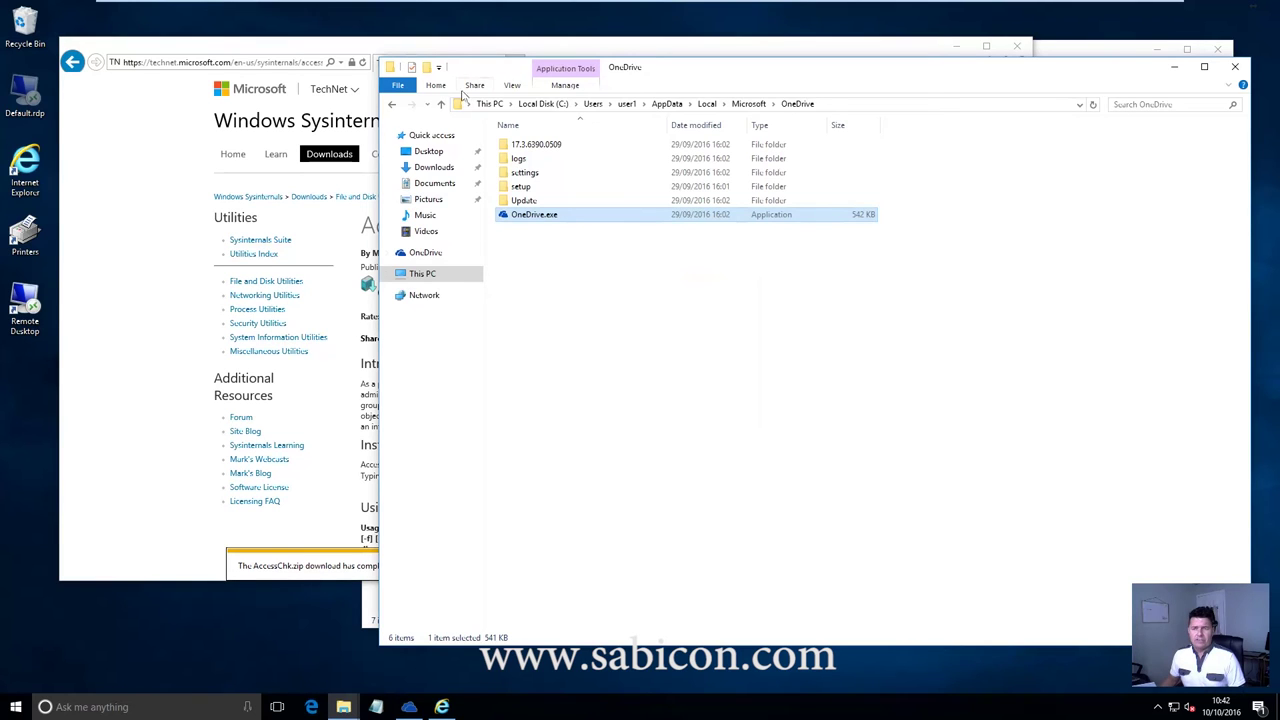
click(535, 104)
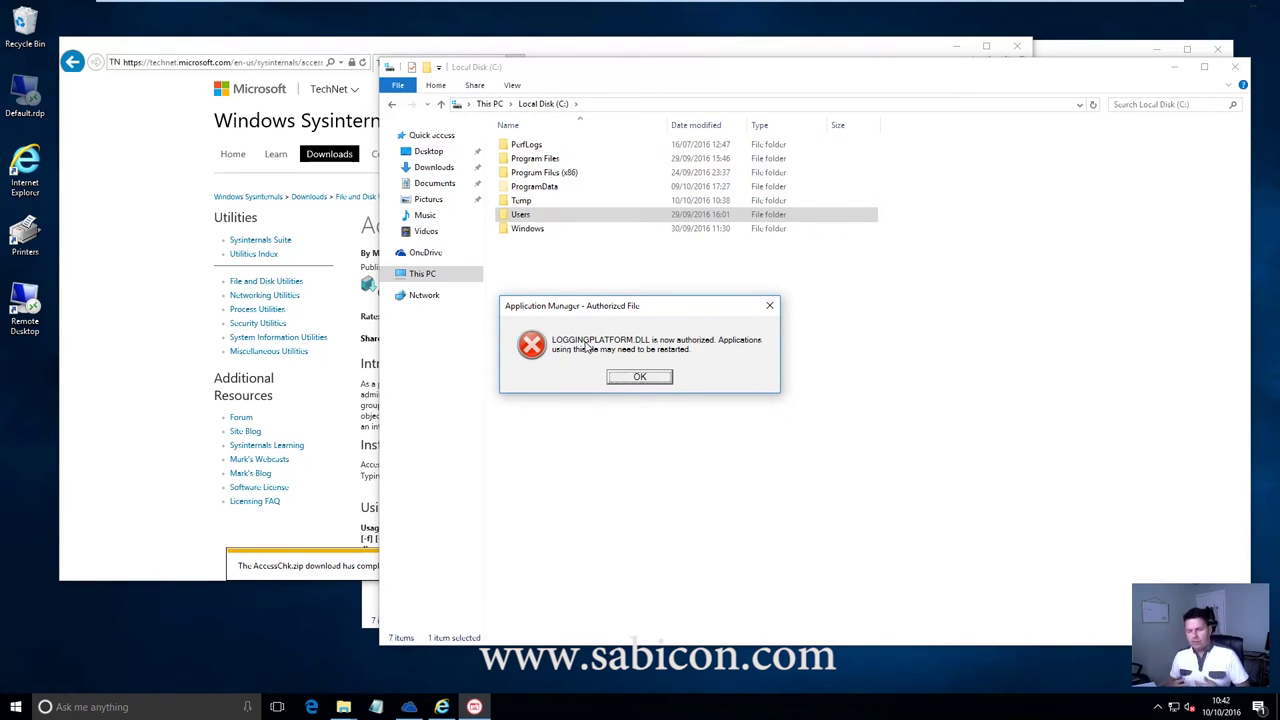
drag(633, 308, 693, 328)
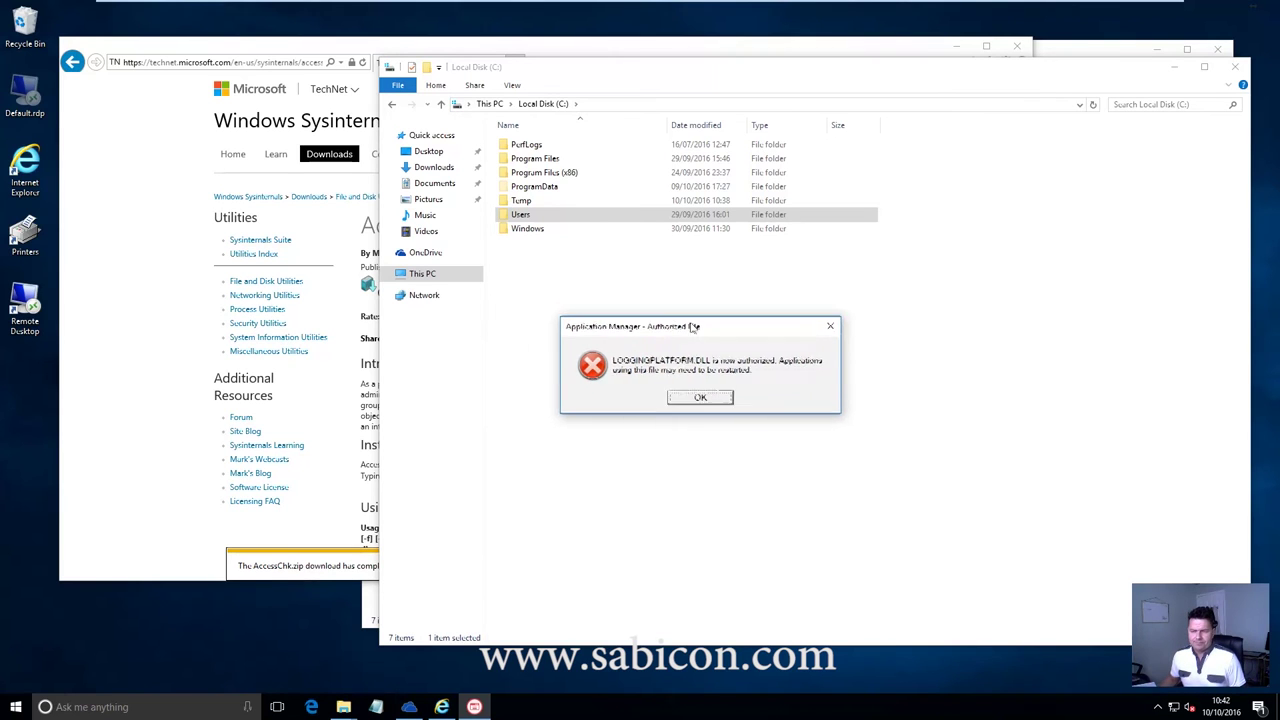
click(712, 397)
click(533, 202)
double_click(533, 203)
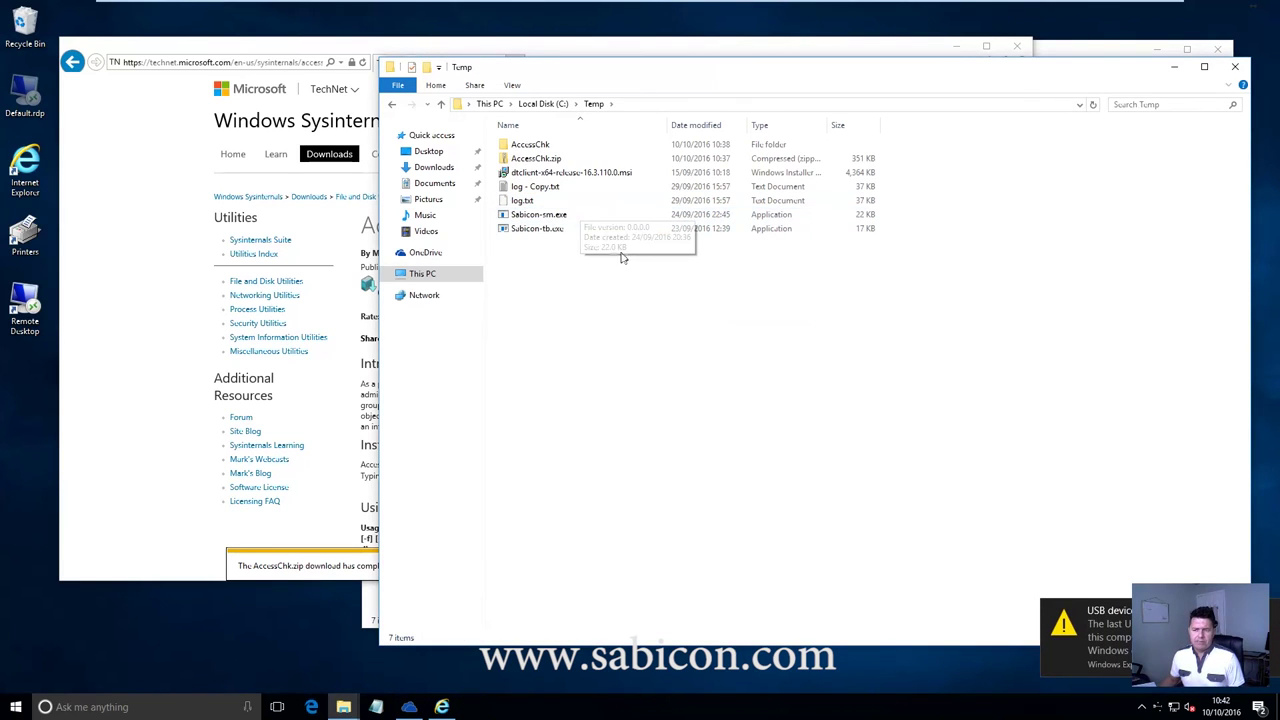
- Launch accesschk64.exe from C:\Temp\AccessChk, then switch back to the Domain Controller
double_click(541, 145)
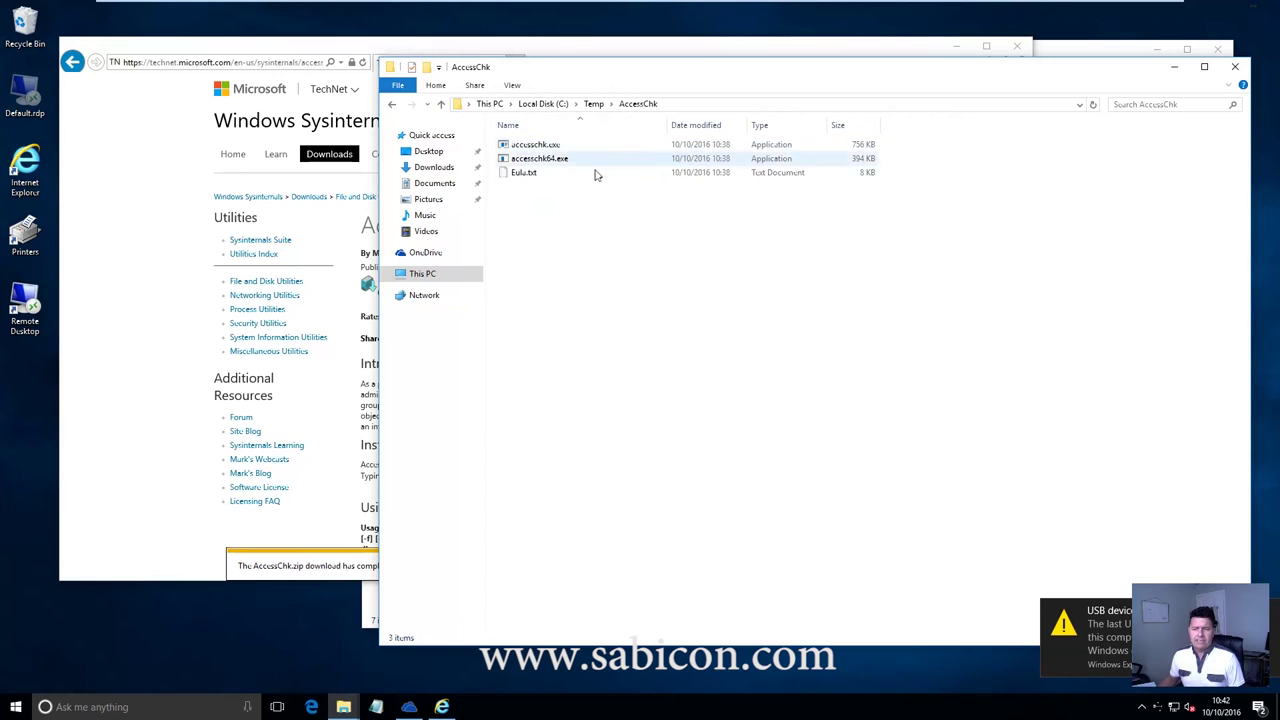
double_click(548, 159)
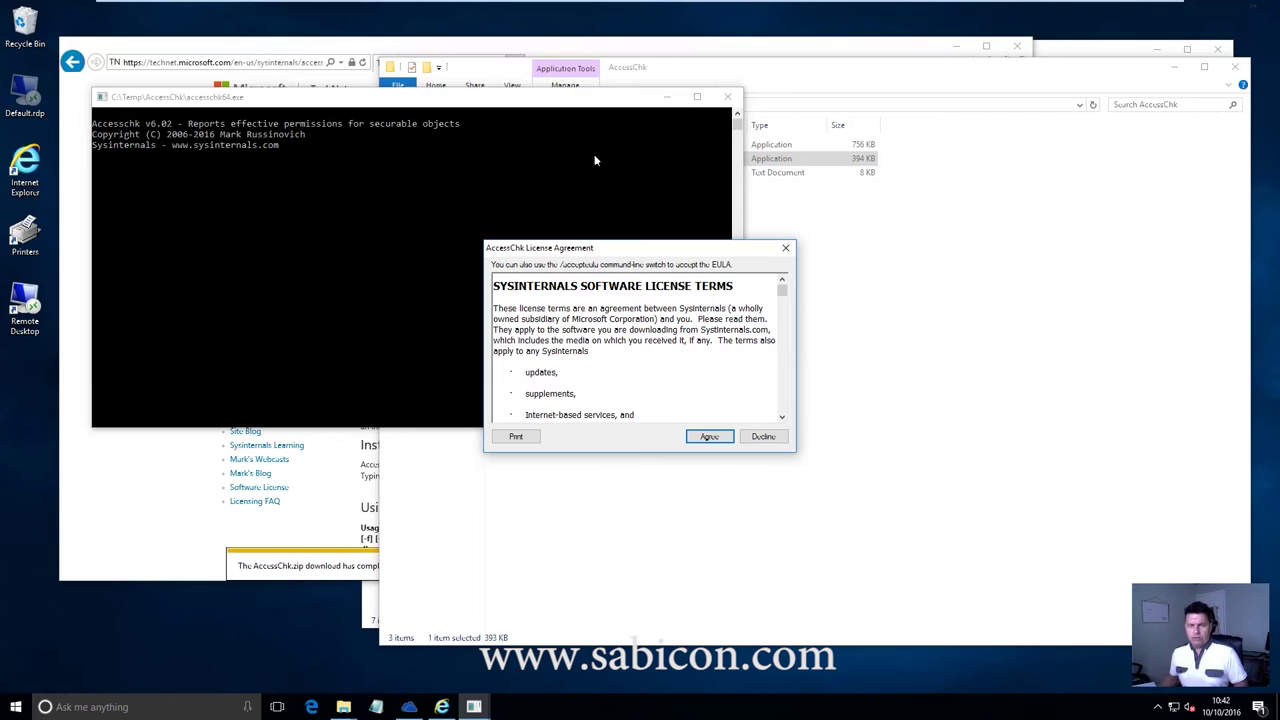
click(268, 14)
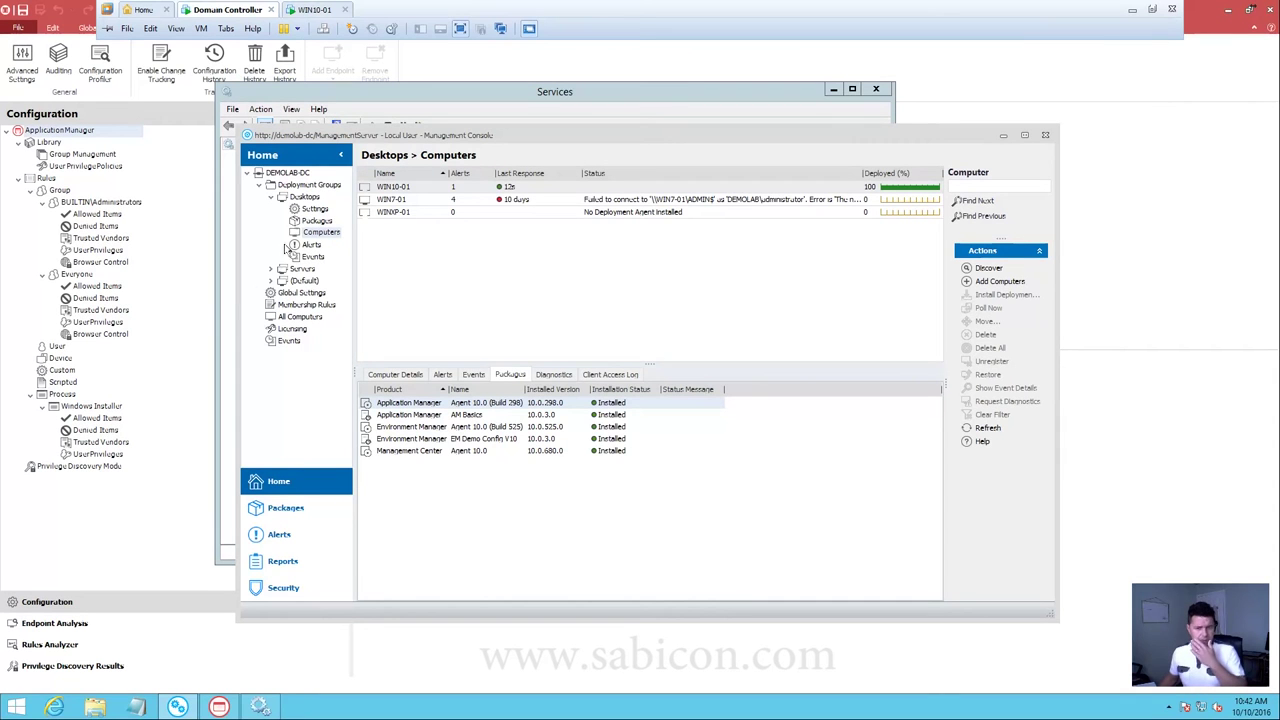
- Open the AM Basics 10.0.3.0 configuration from the Management Center
click(296, 340)
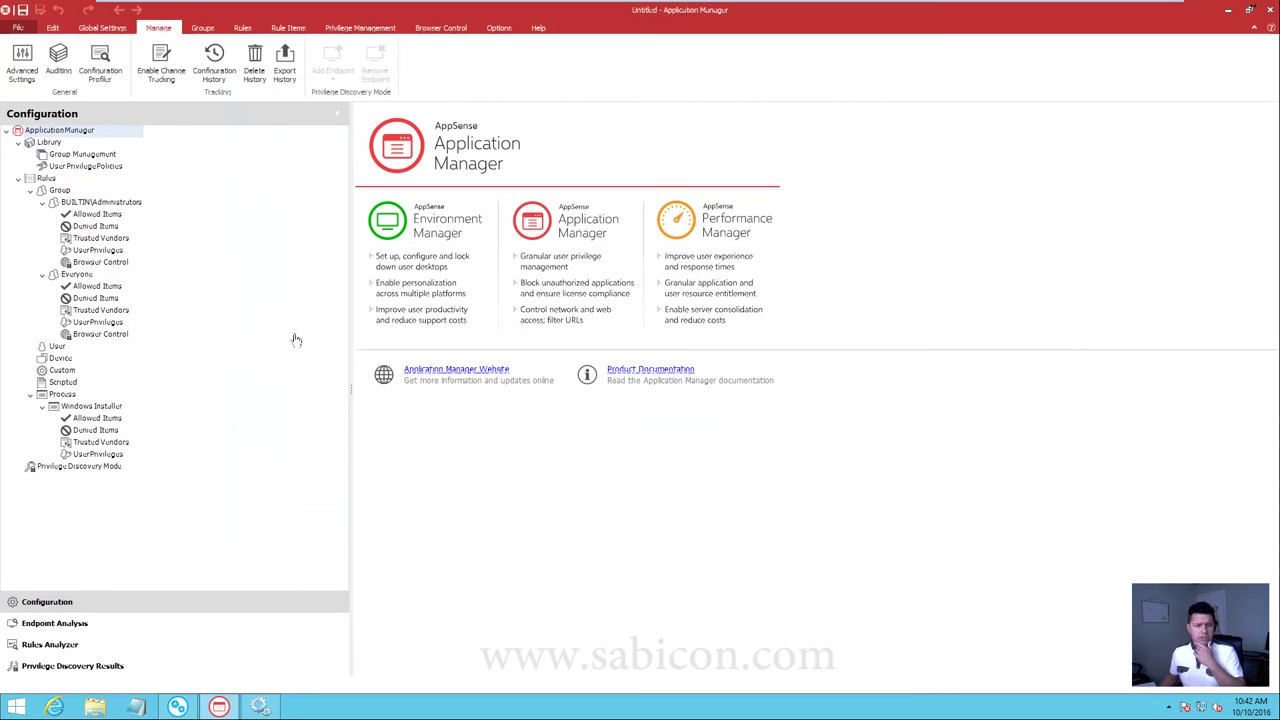
click(78, 274)
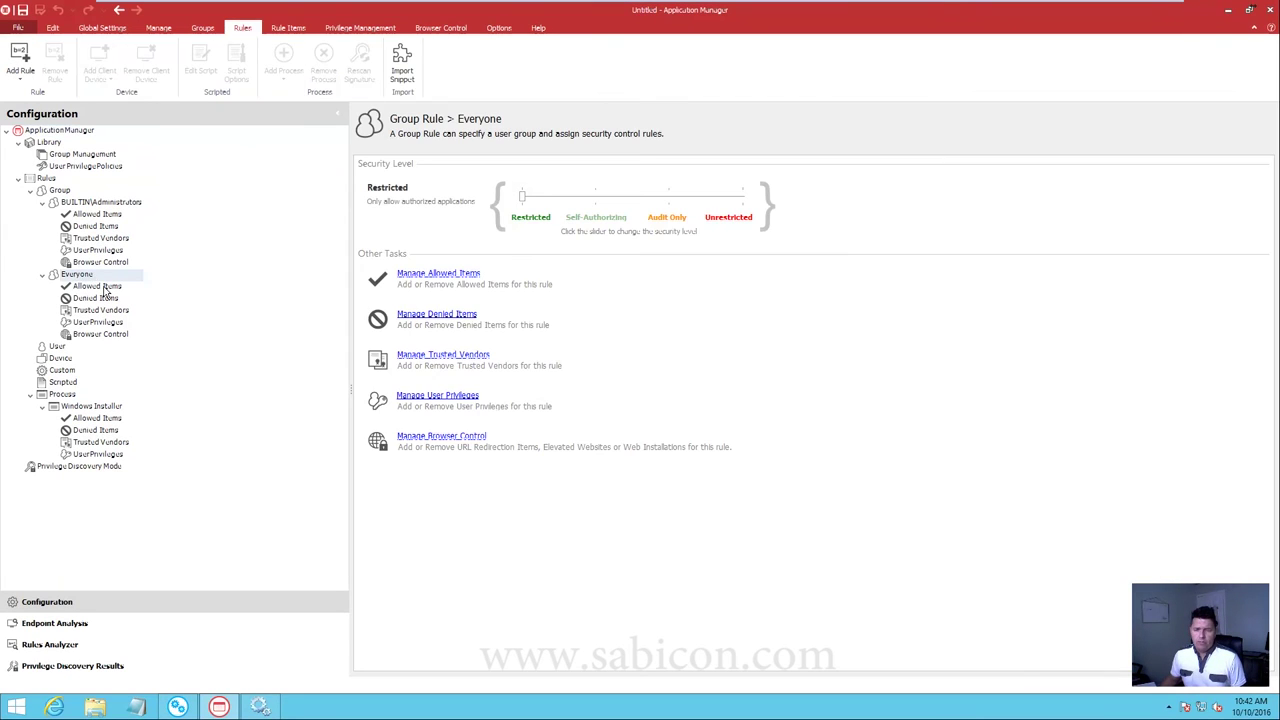
click(105, 288)
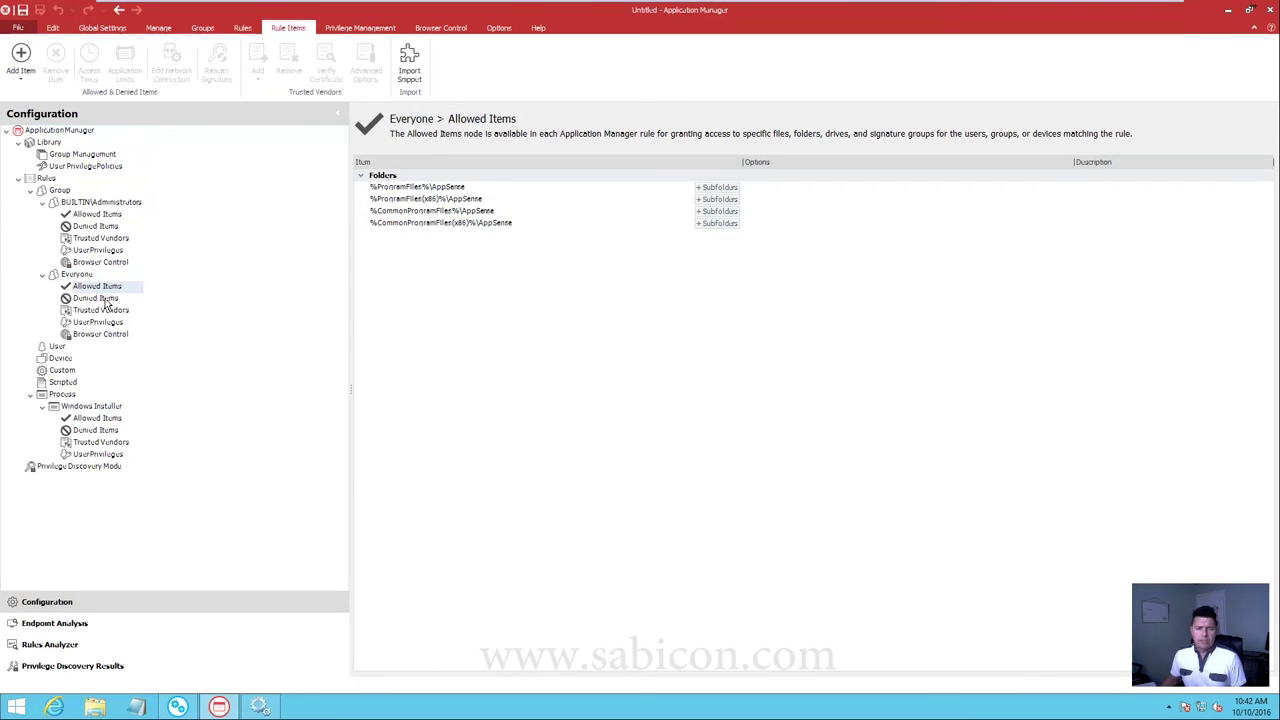
click(18, 27)
mouse_move(62, 80)
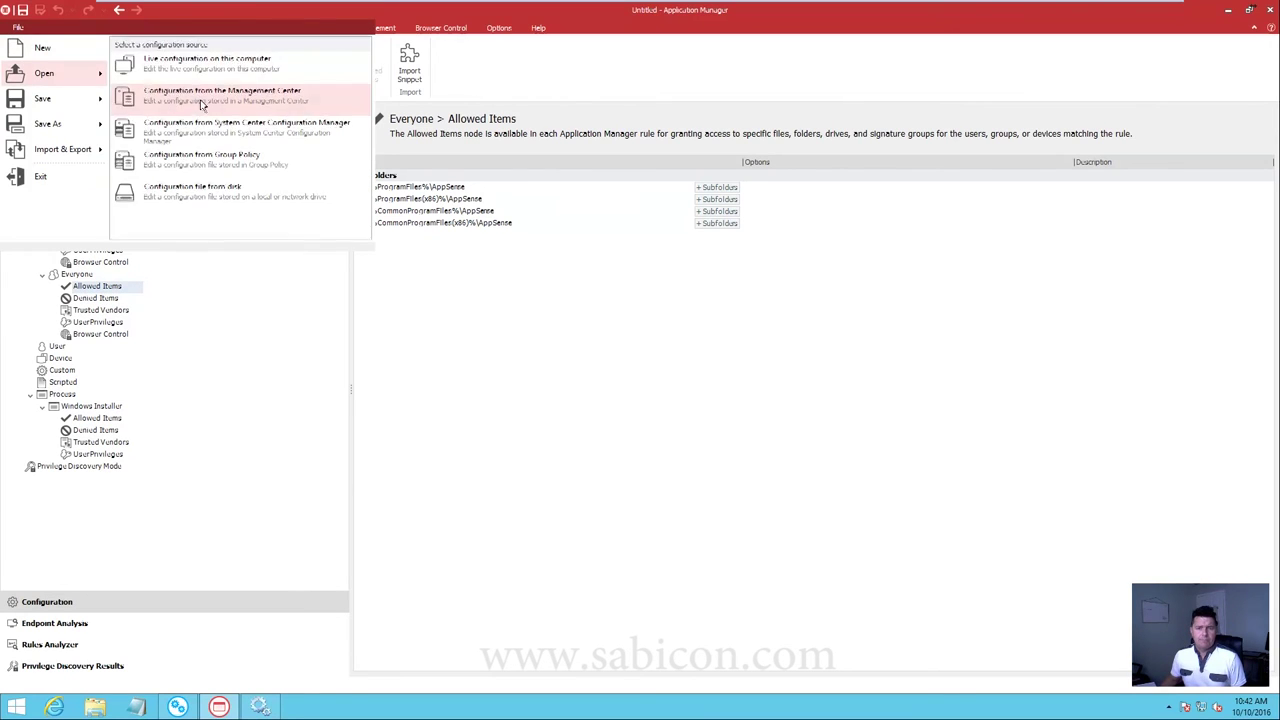
click(192, 98)
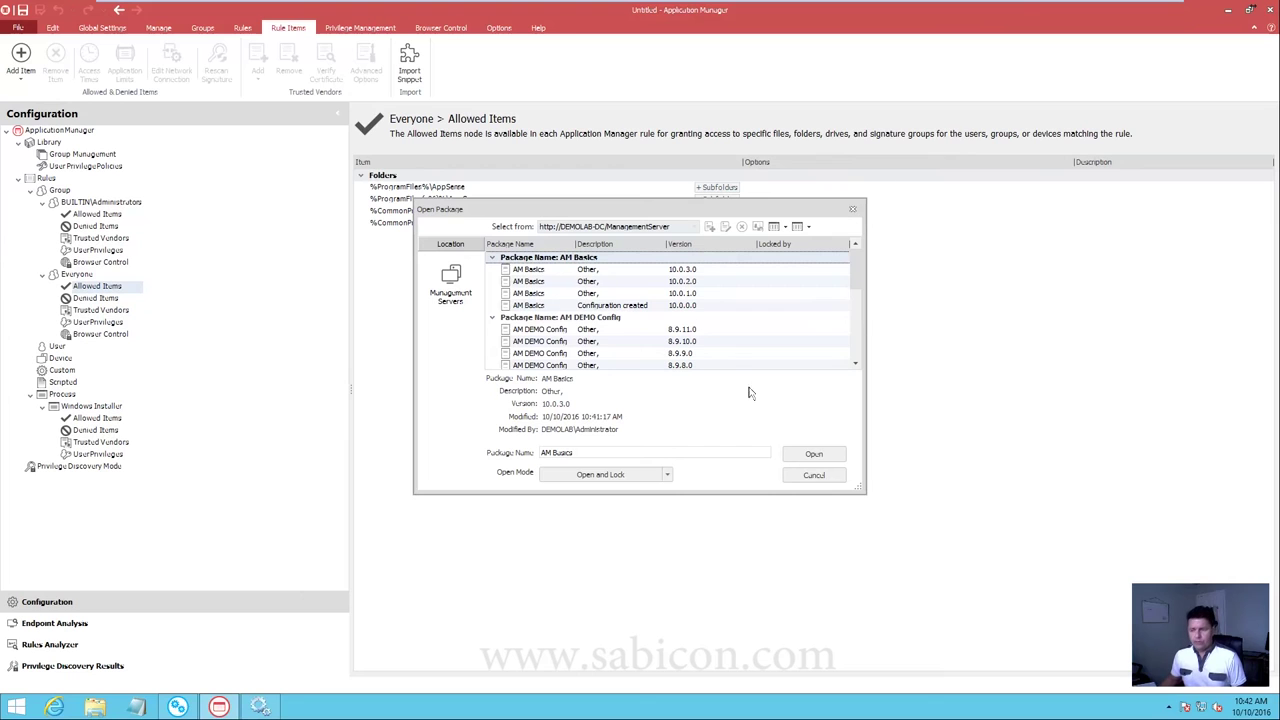
click(816, 454)
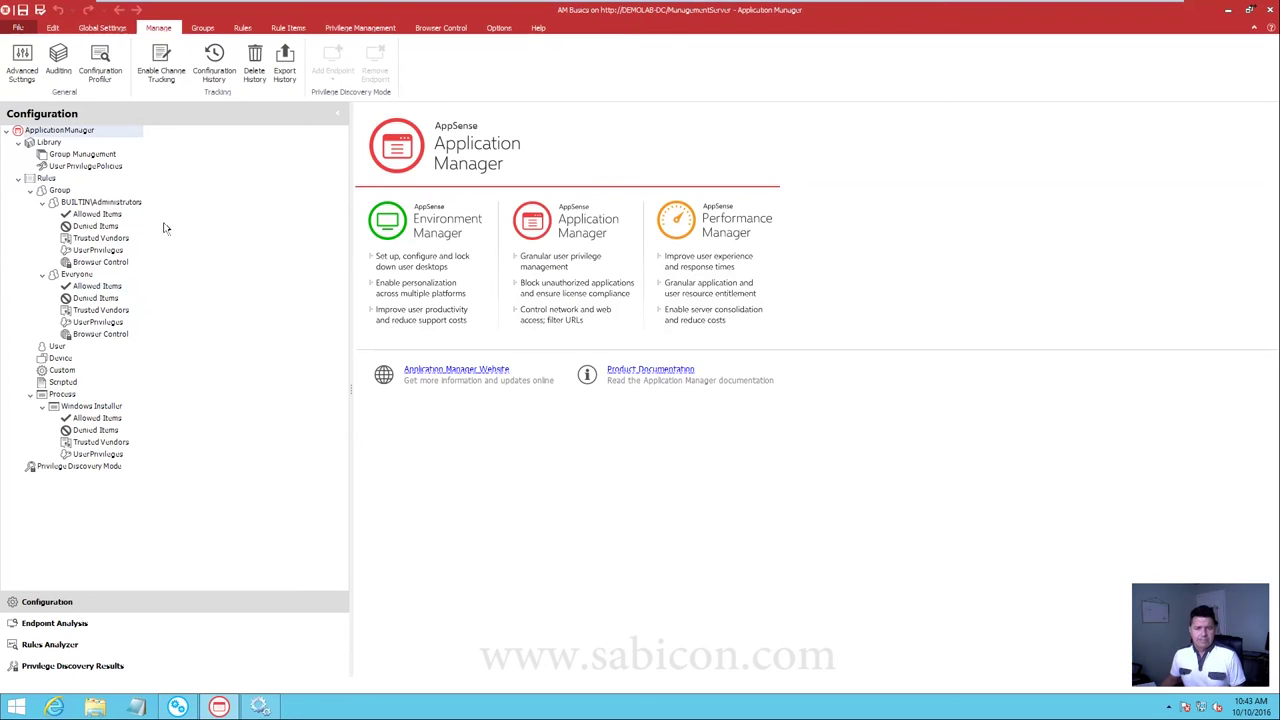
- Check the Everyone rule settings and open, then cancel, the Trusted Owners settings
click(98, 287)
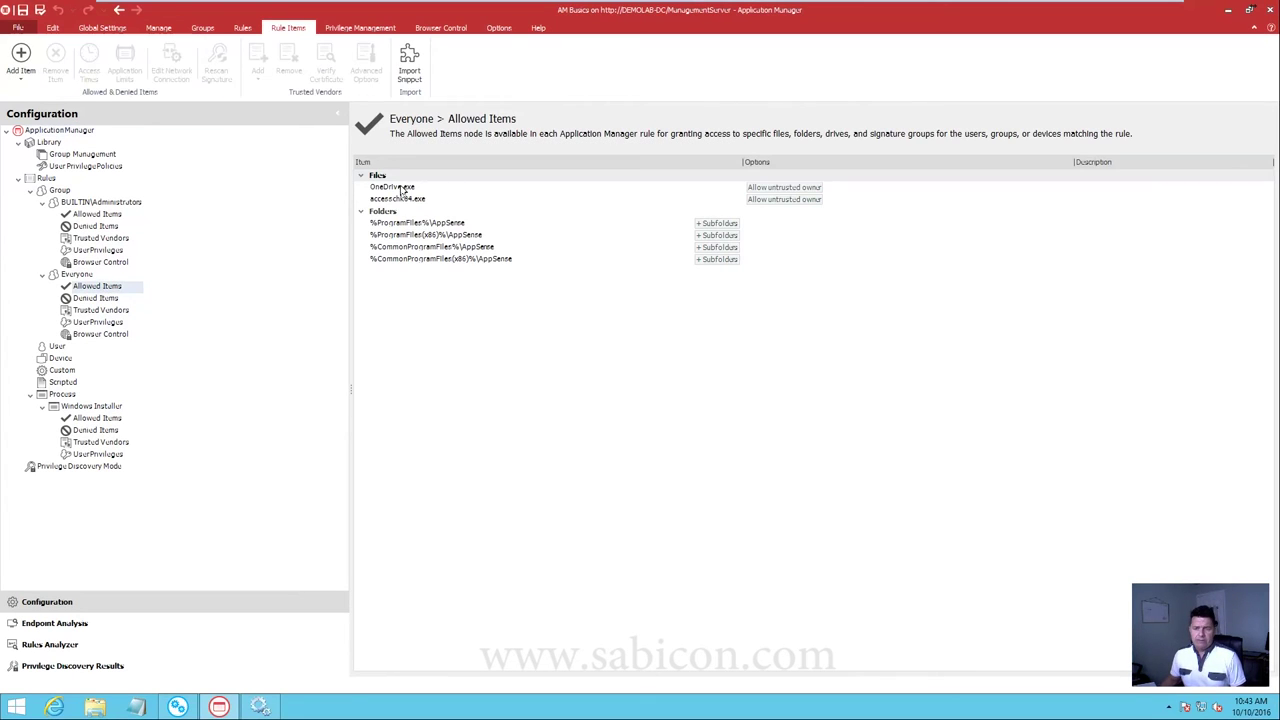
click(118, 275)
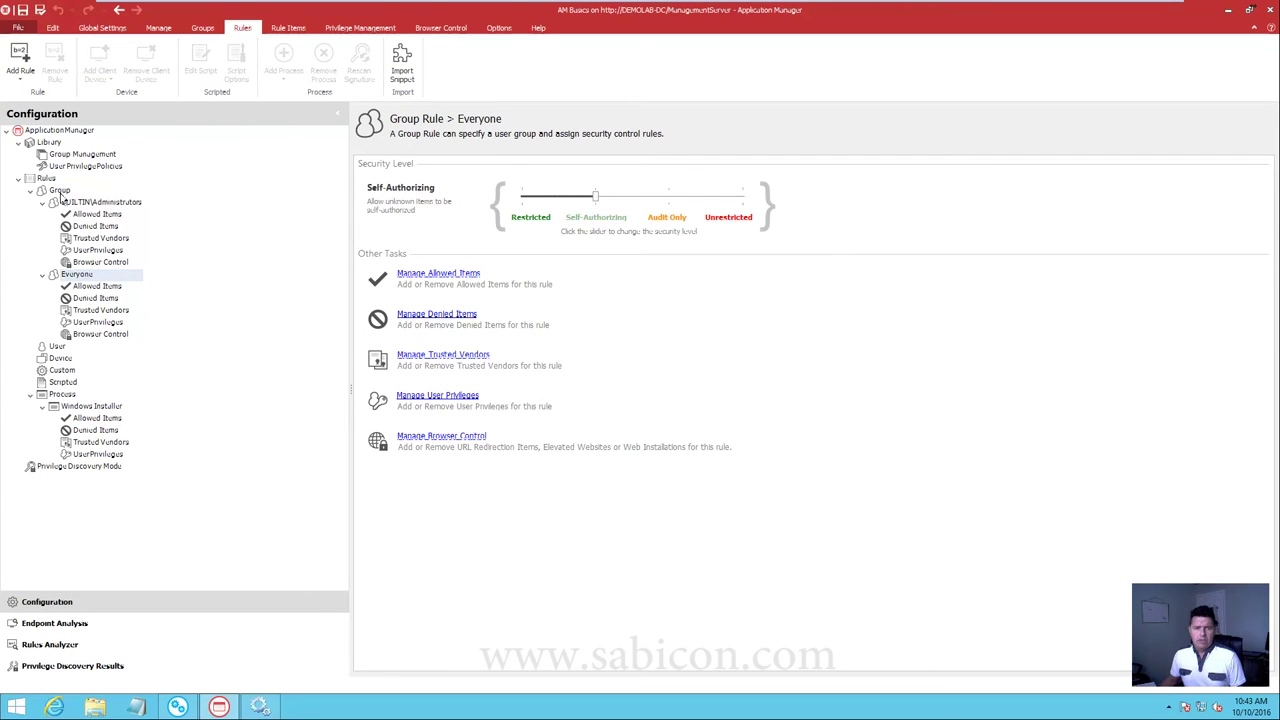
click(100, 28)
click(18, 62)
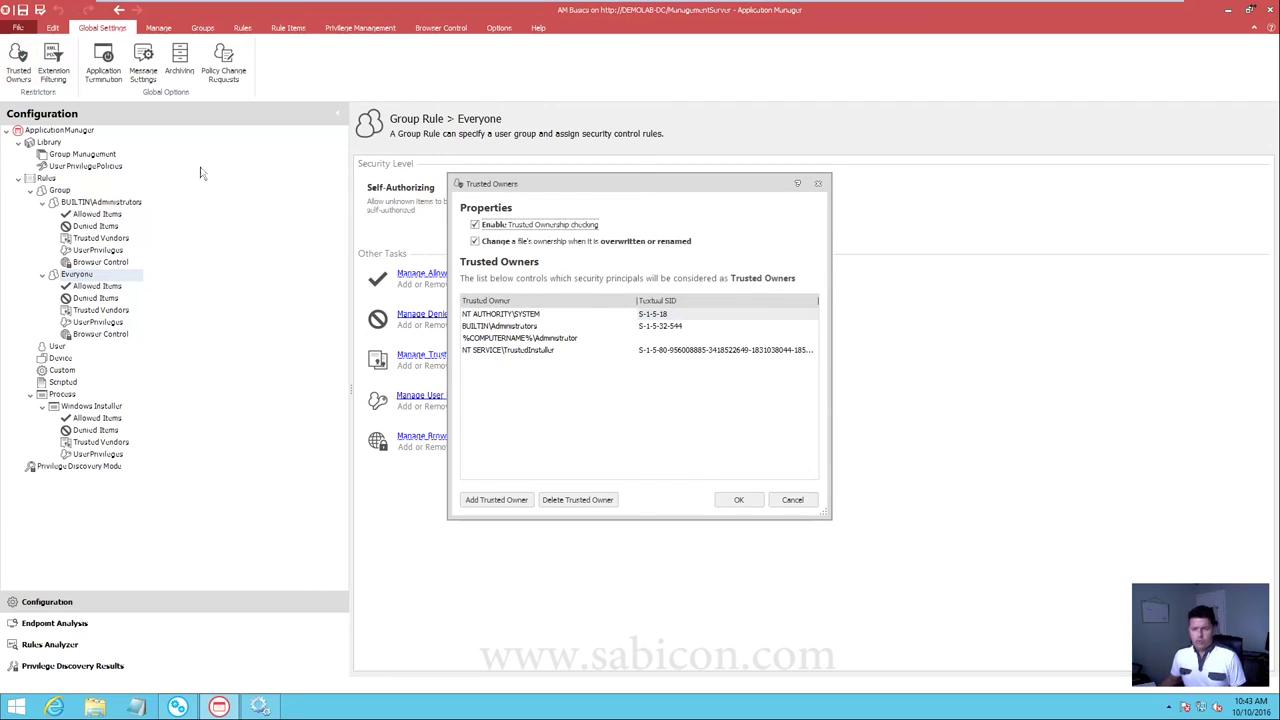
click(805, 501)
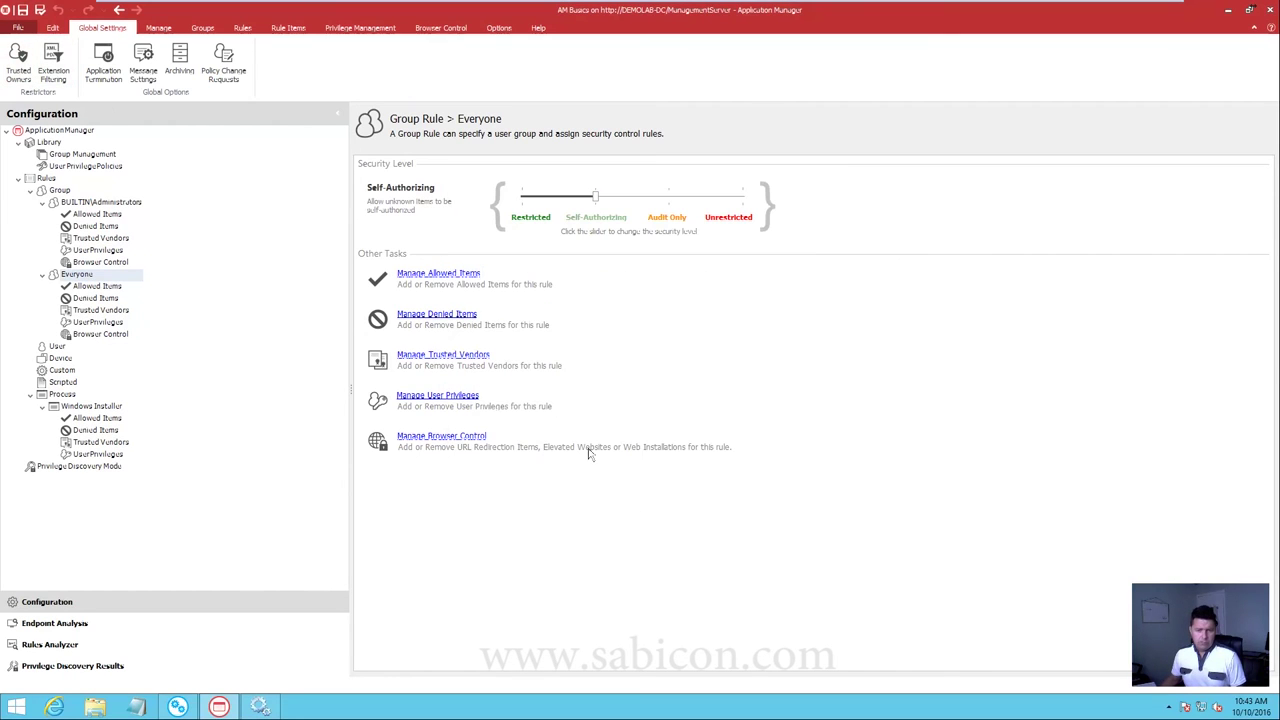
- Return to the Everyone rule's Allowed Items and select the accesschk64.exe entry
click(100, 287)
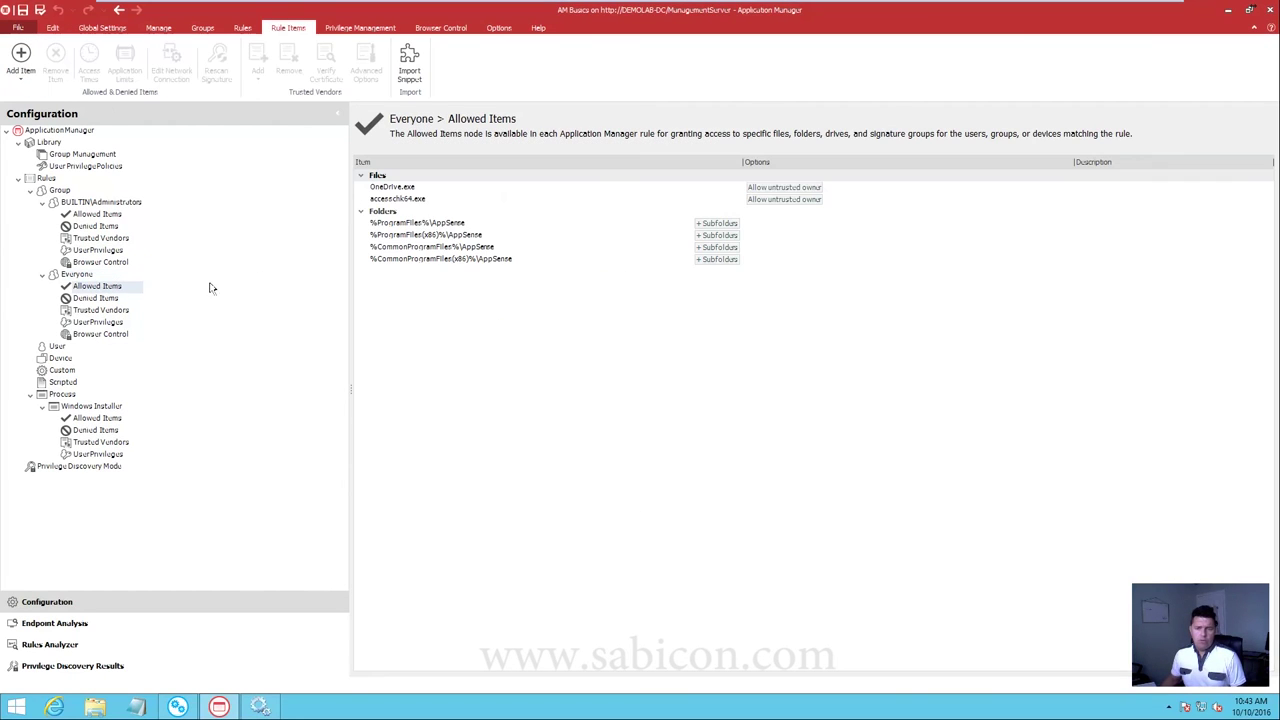
click(395, 189)
click(406, 200)
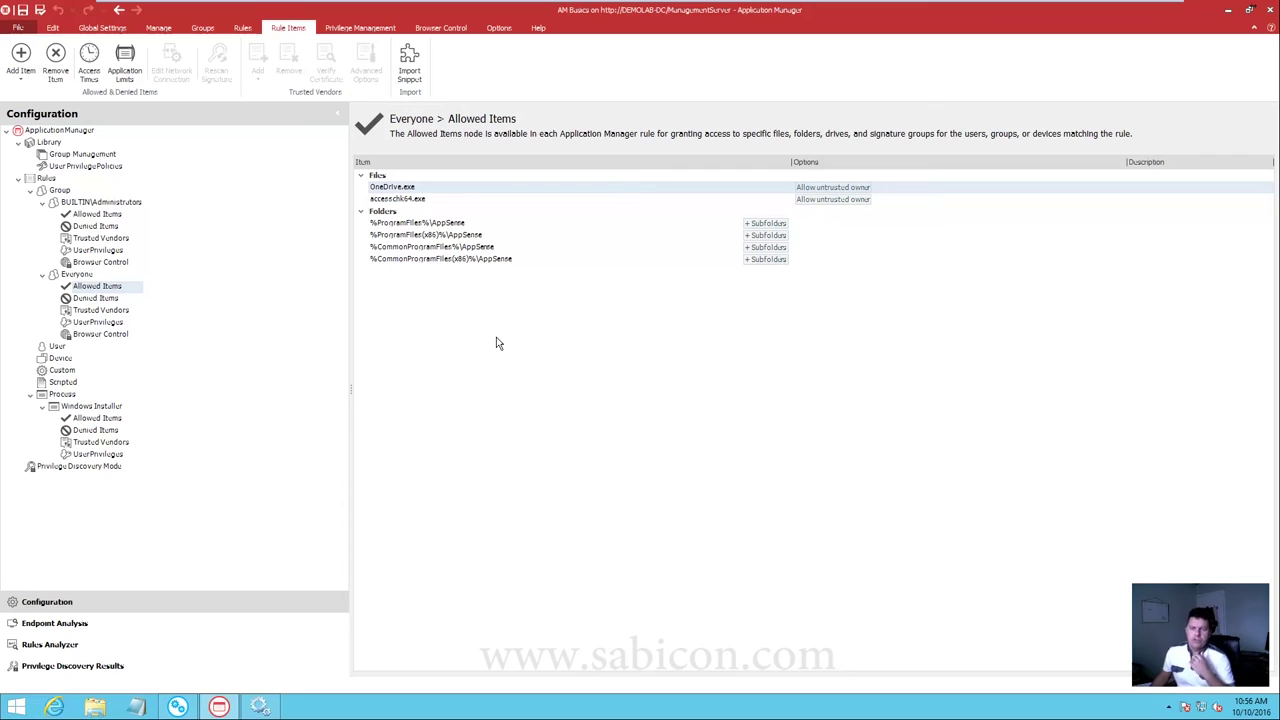
click(413, 203)
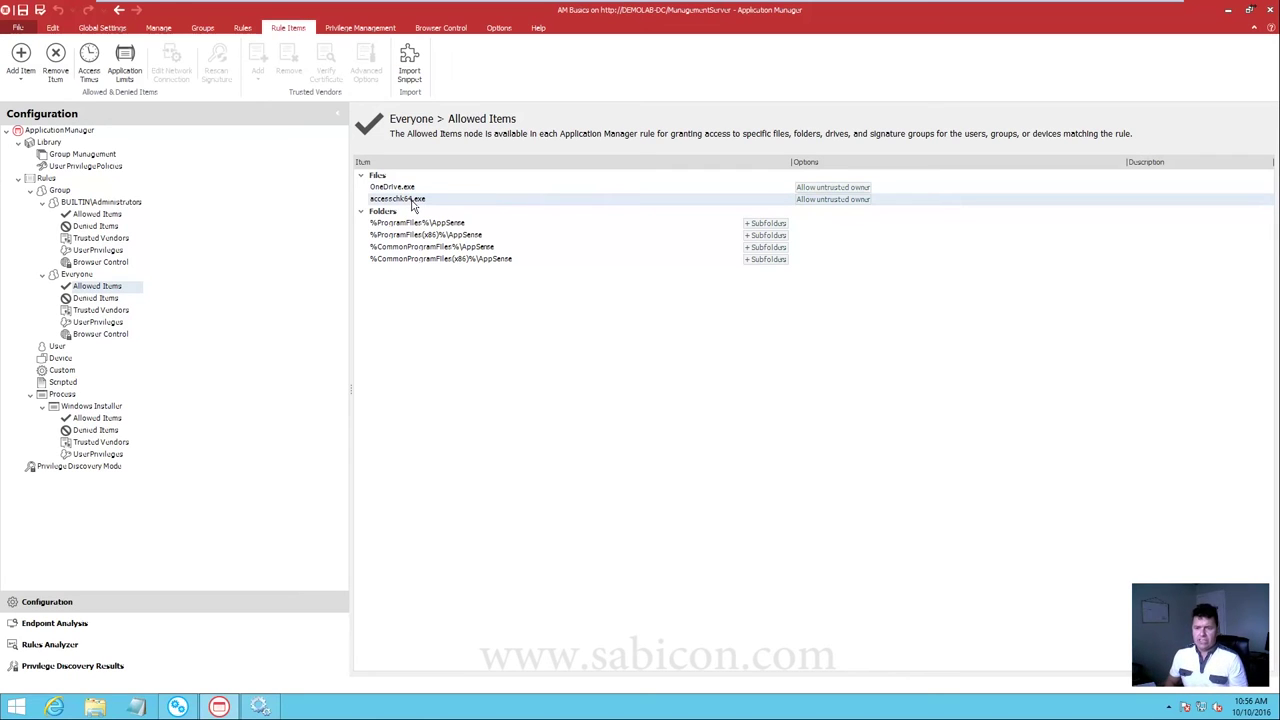
- Delete the accesschk64.exe entry from the Everyone allowed files, confirming the removal
key(Delete)
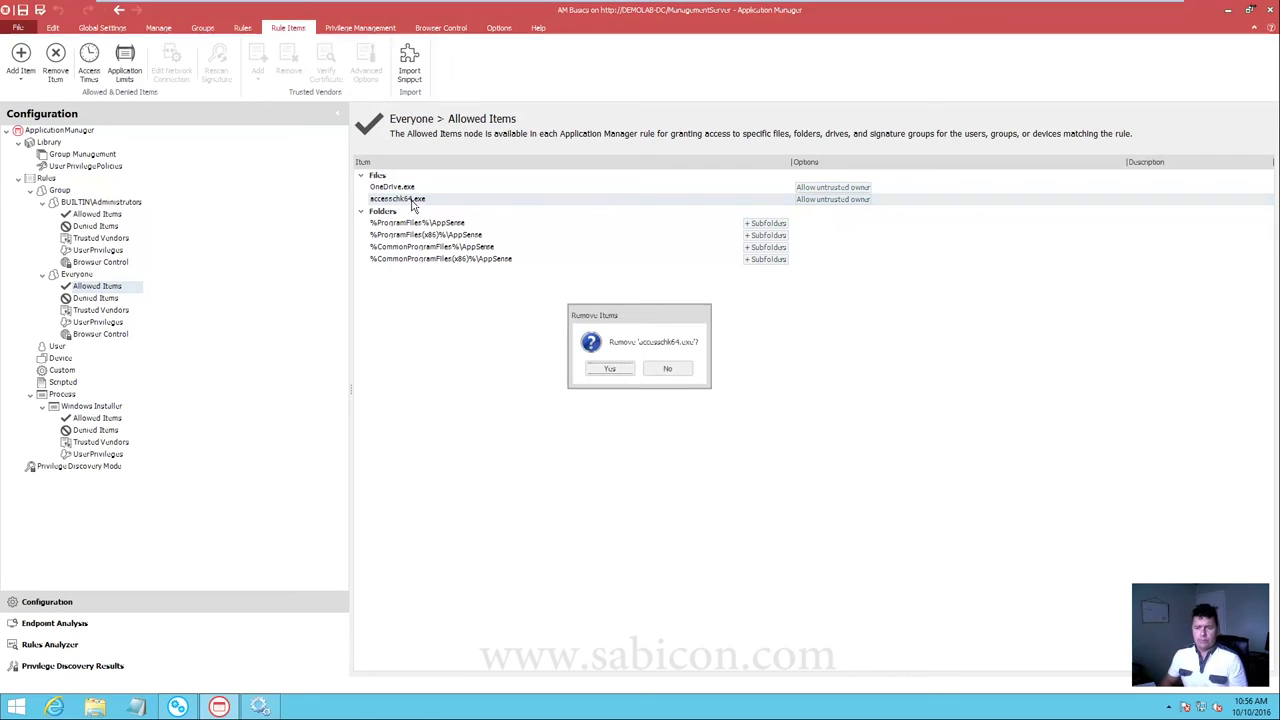
click(608, 369)
right_click(394, 289)
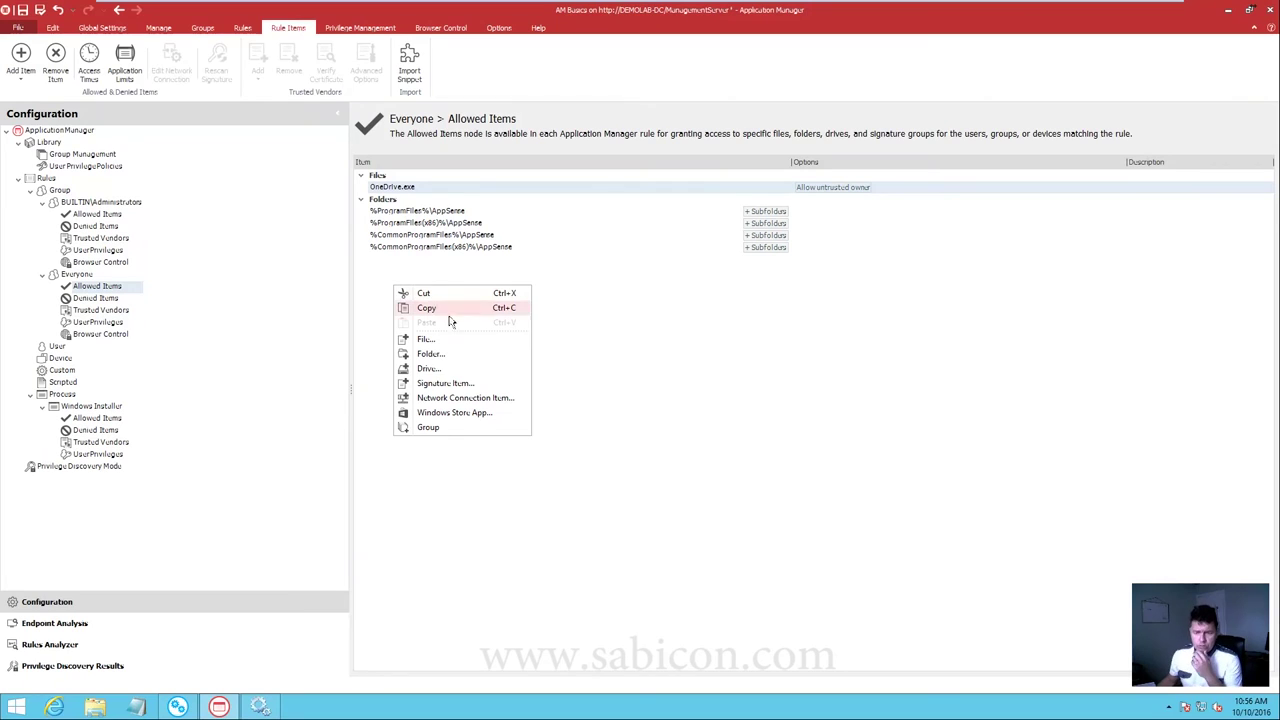
- Add a signature allowed item using accesschk64.exe from \\win10-01\c$\Temp\AccessChk
click(446, 384)
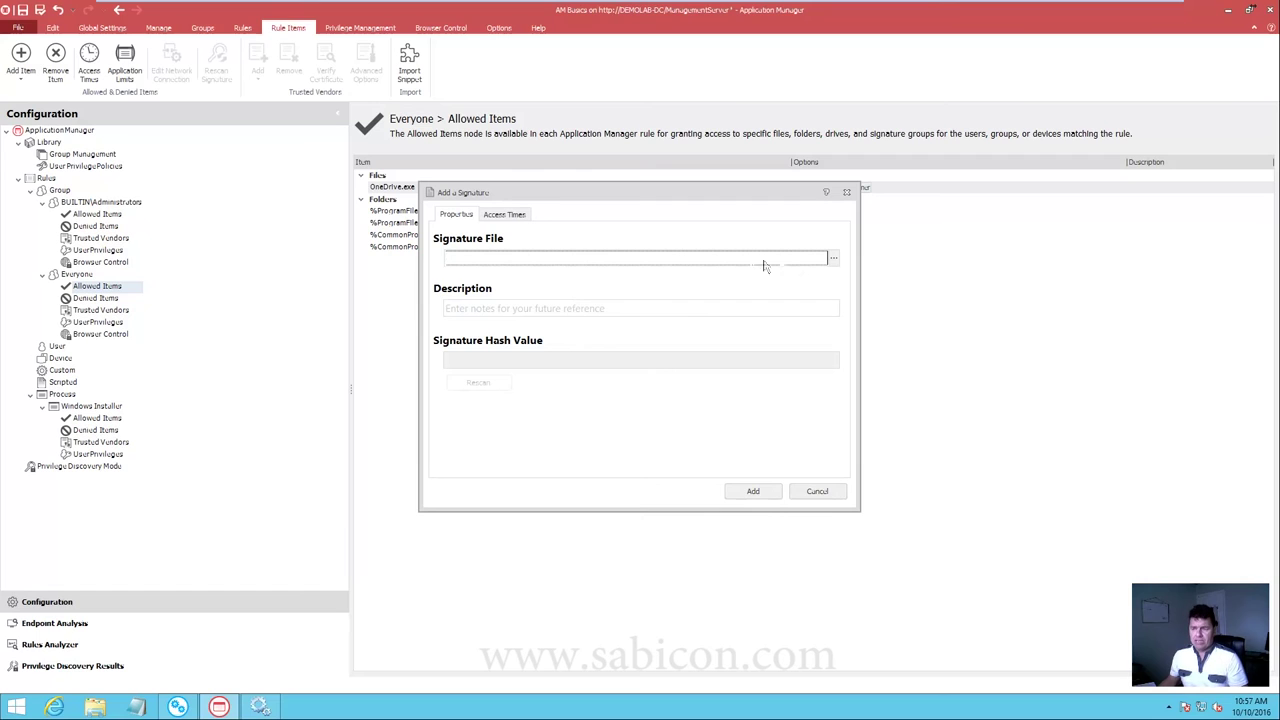
click(836, 261)
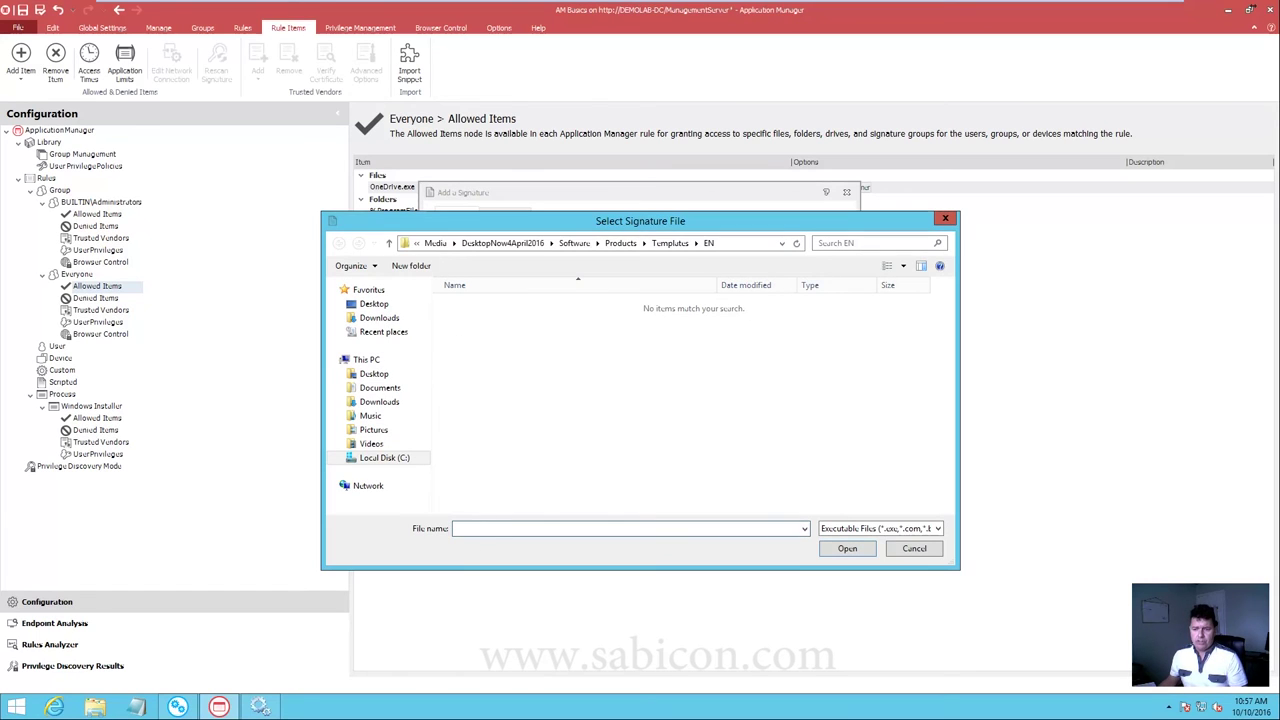
text(\\win10-01\Temp)
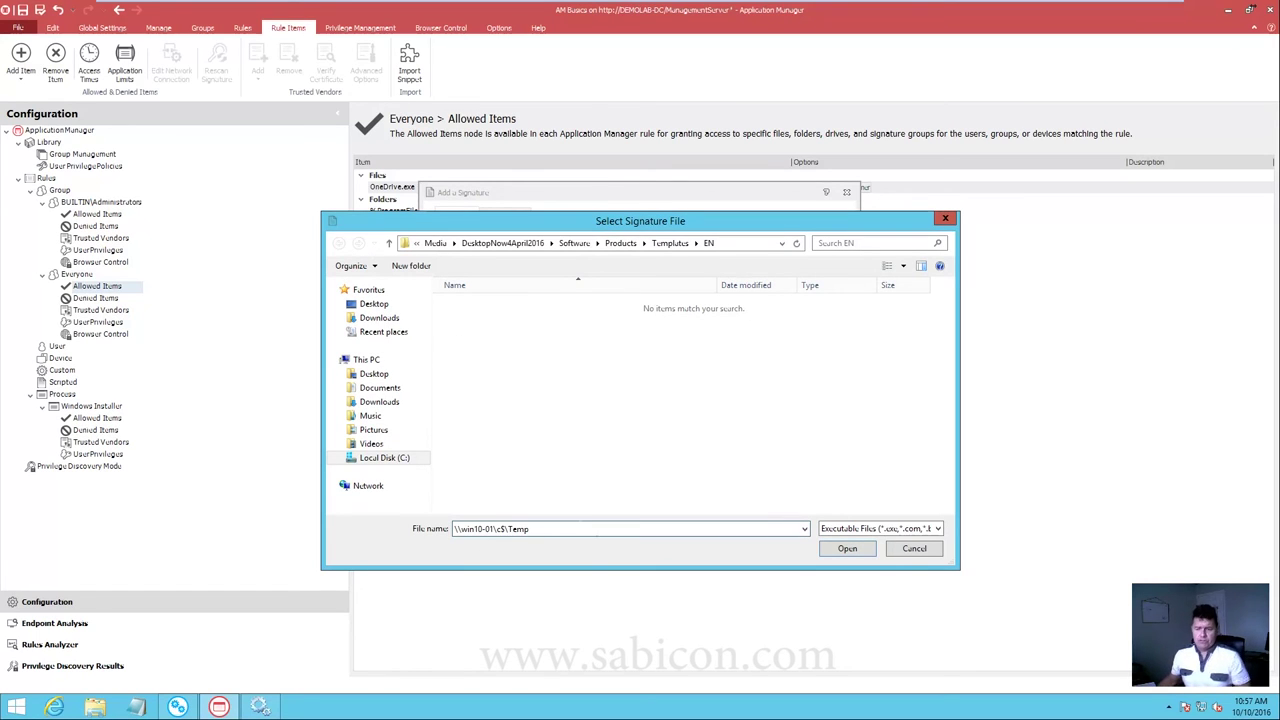
click(852, 548)
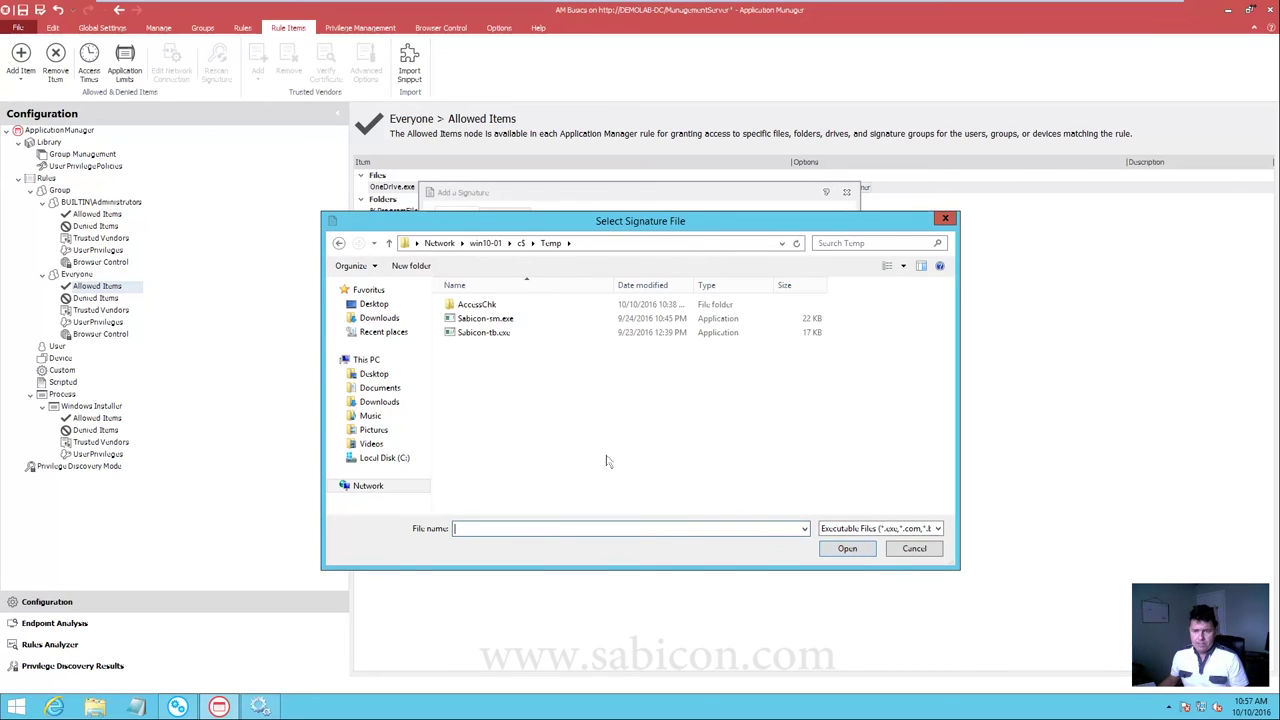
double_click(478, 306)
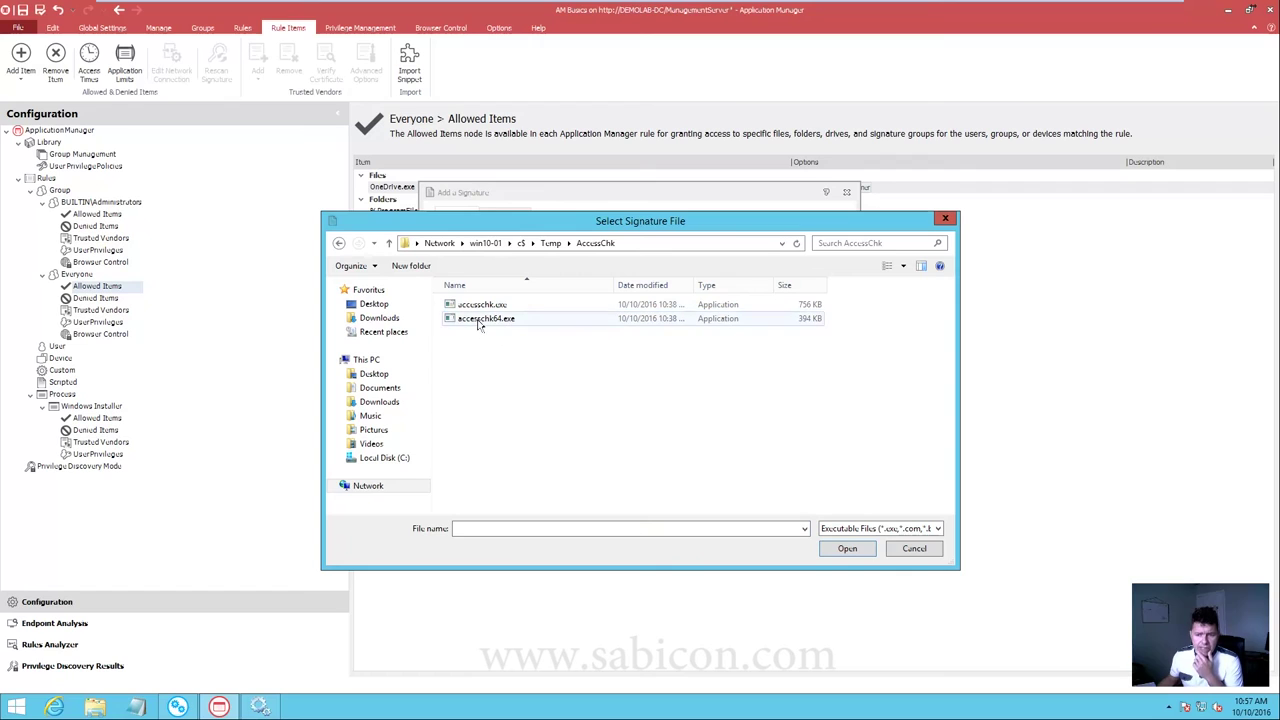
click(479, 320)
double_click(479, 320)
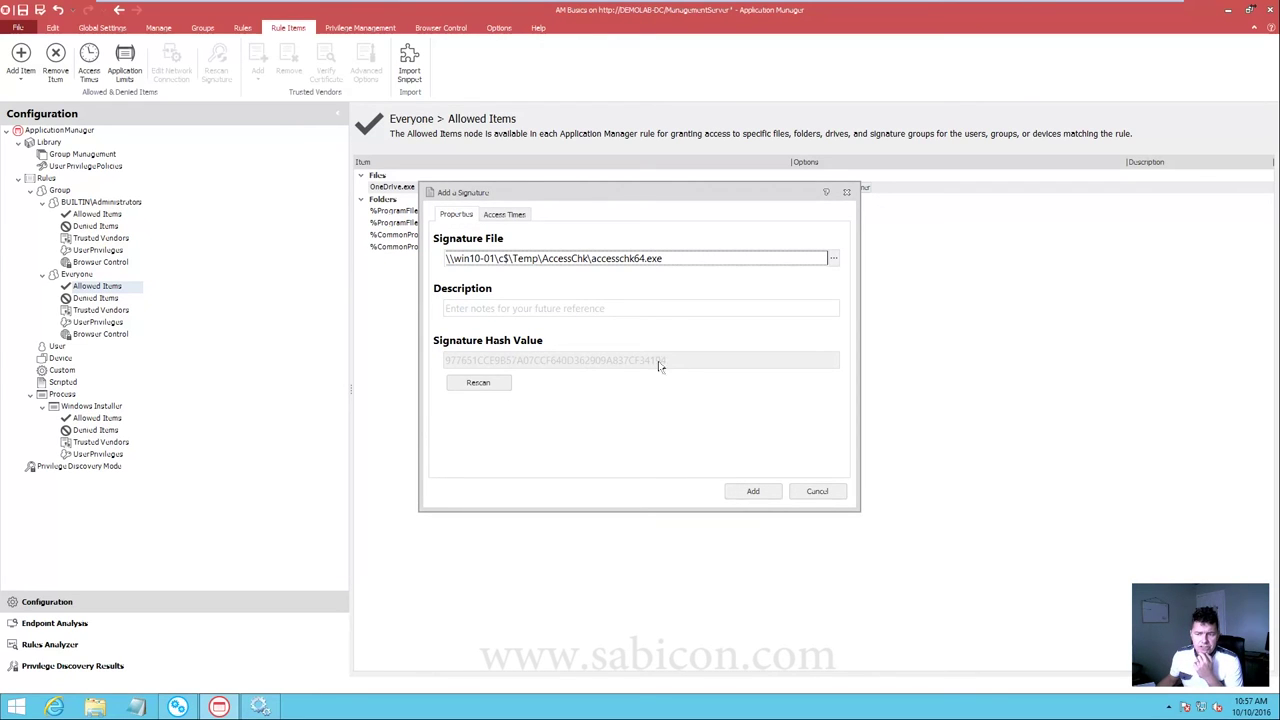
click(764, 494)
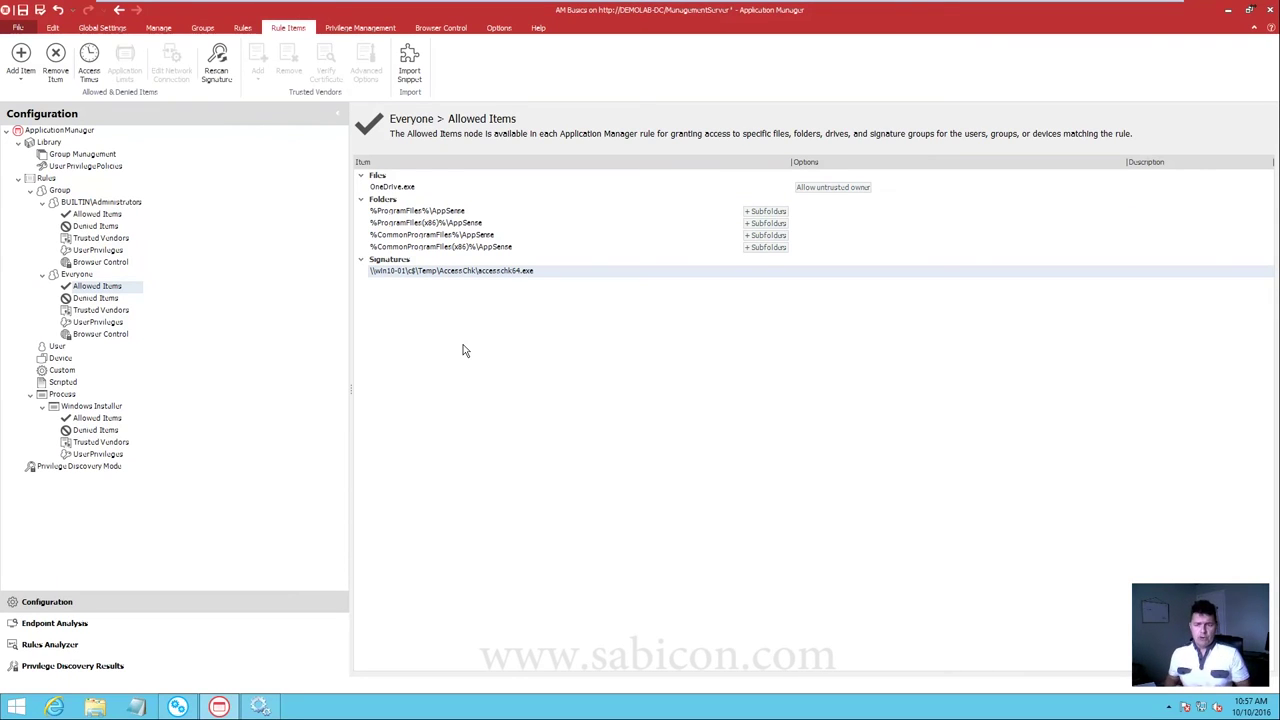
click(433, 336)
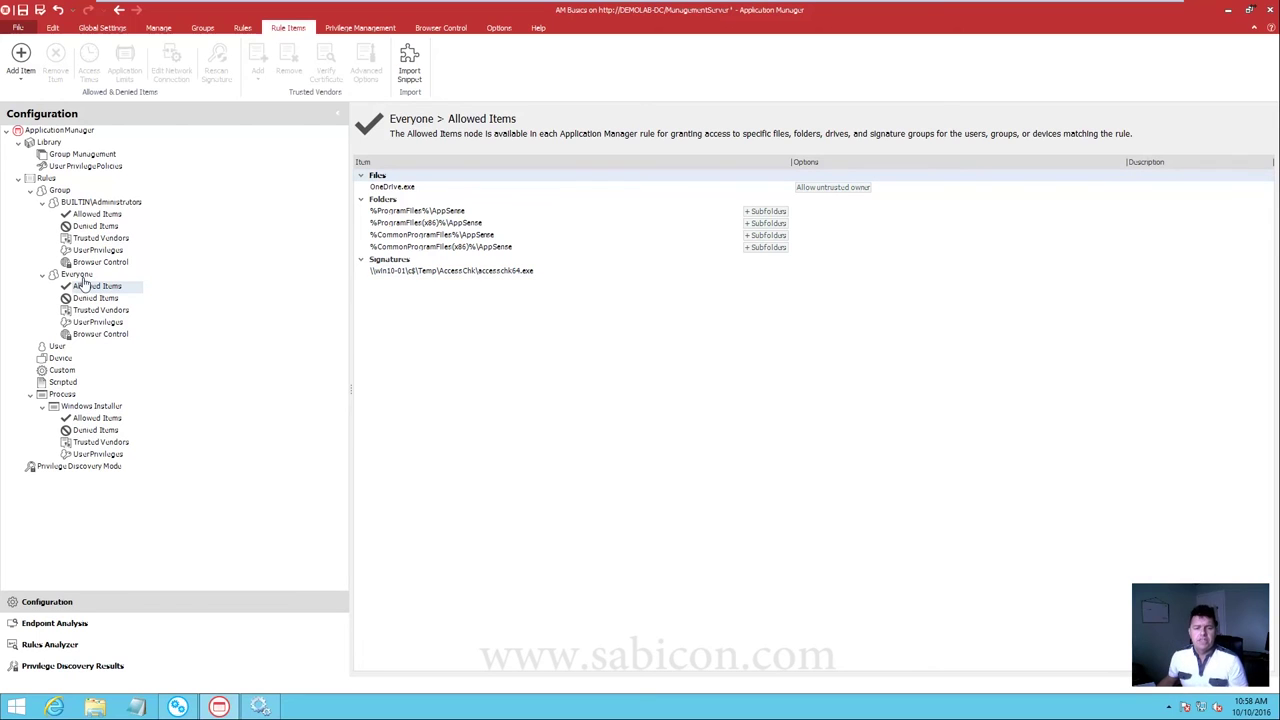
- Add a Restricted user rule for the selected domain user account
click(108, 203)
click(78, 274)
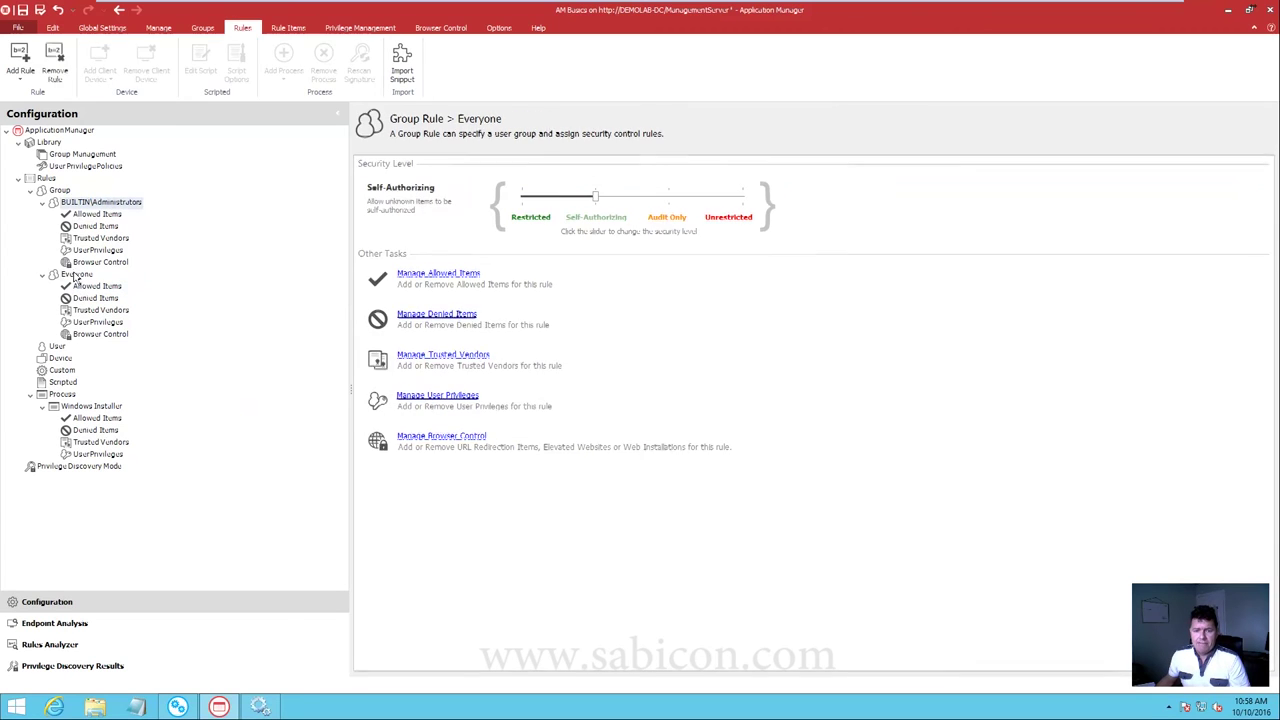
click(41, 206)
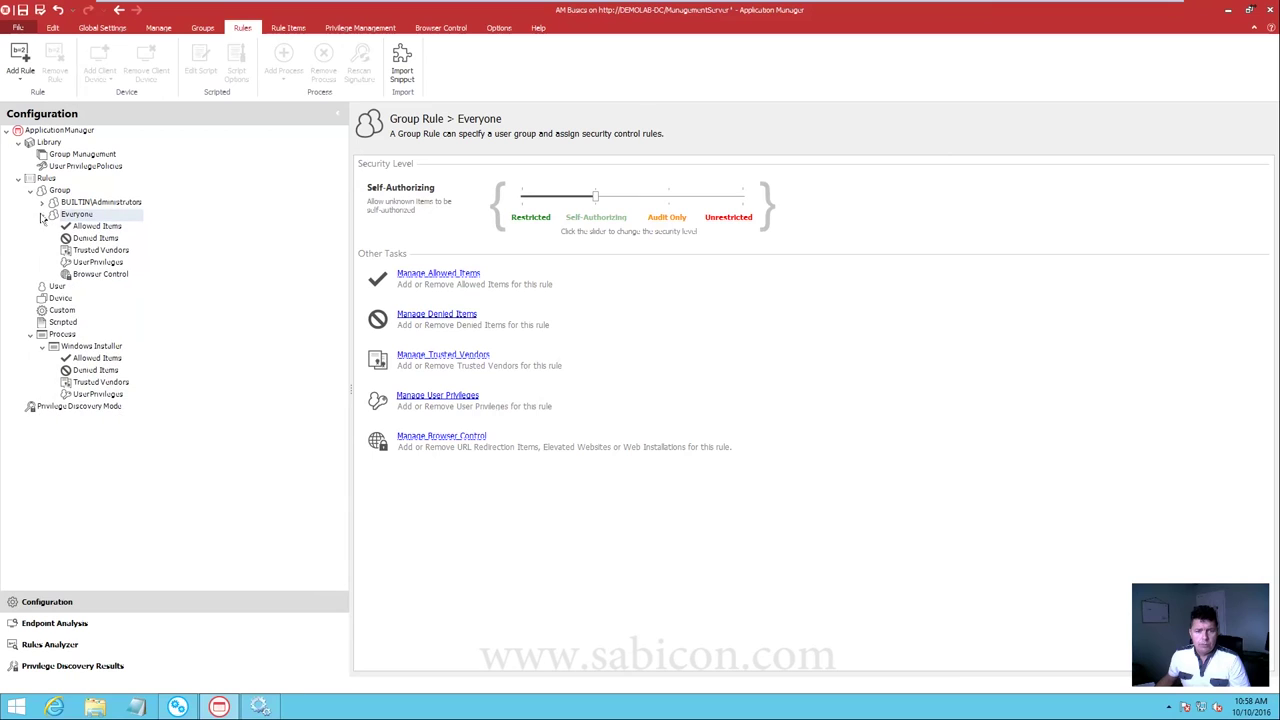
click(42, 214)
right_click(56, 228)
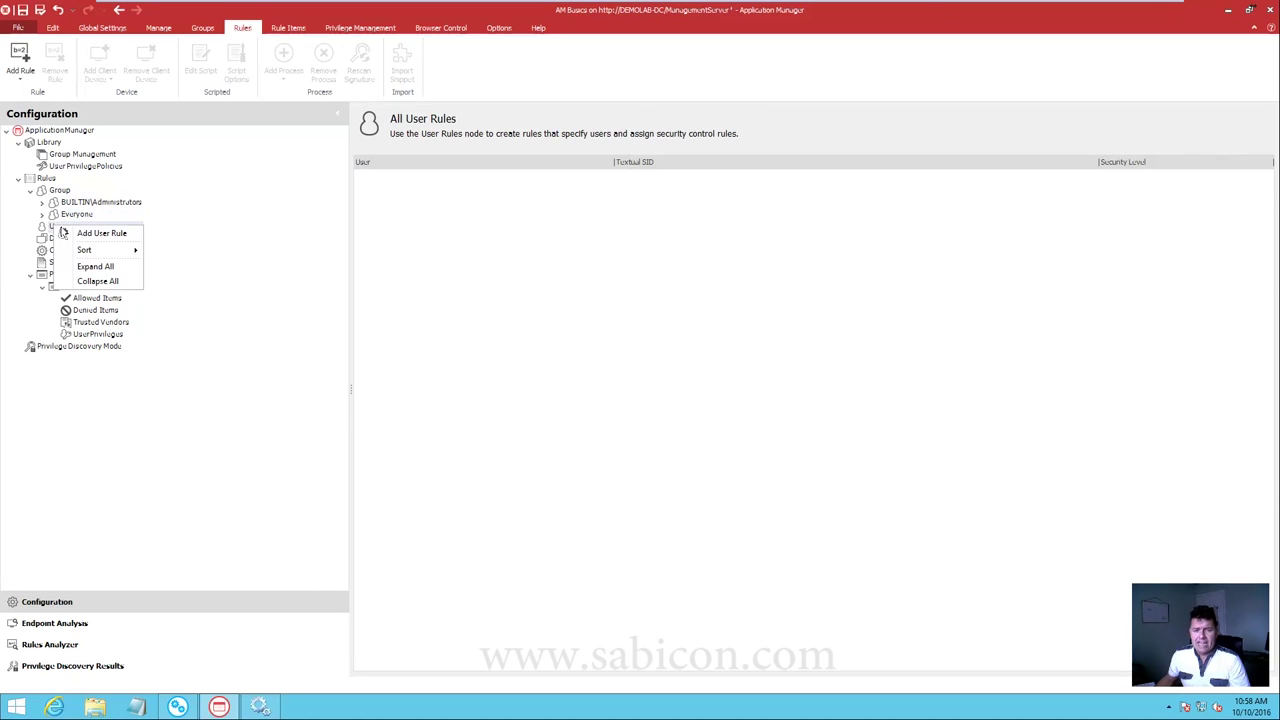
click(103, 233)
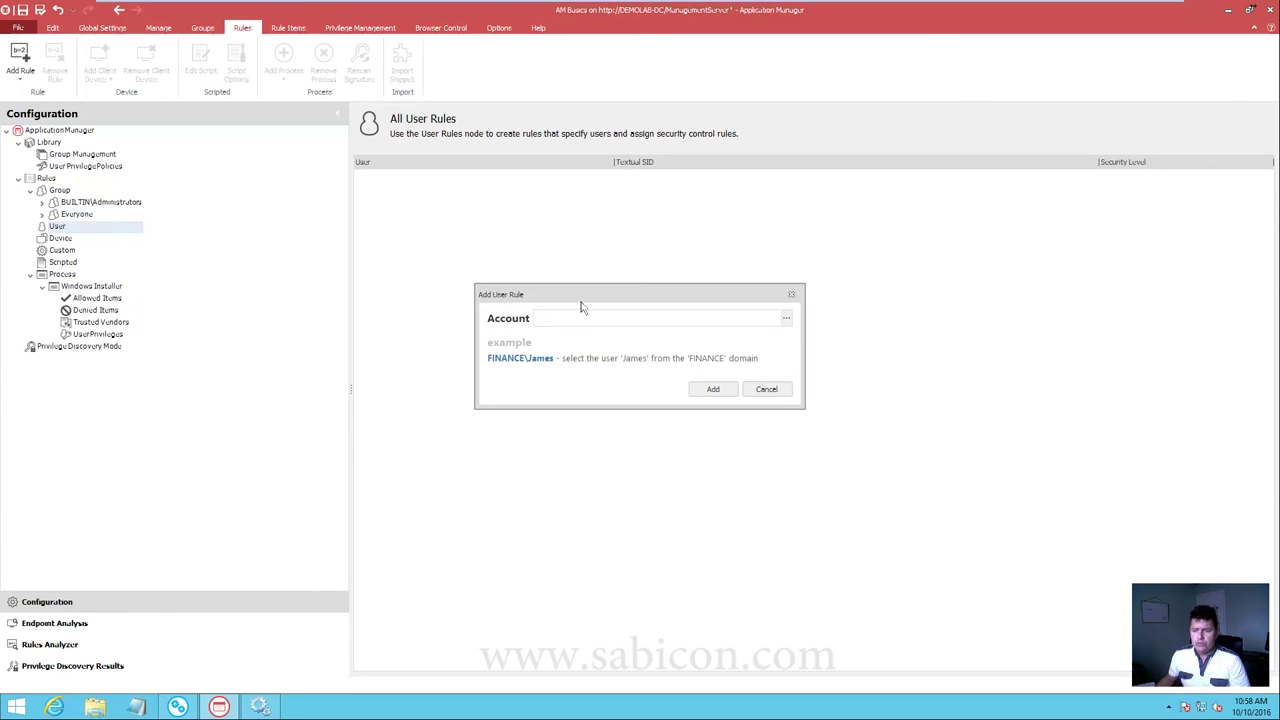
click(787, 318)
text(user1)
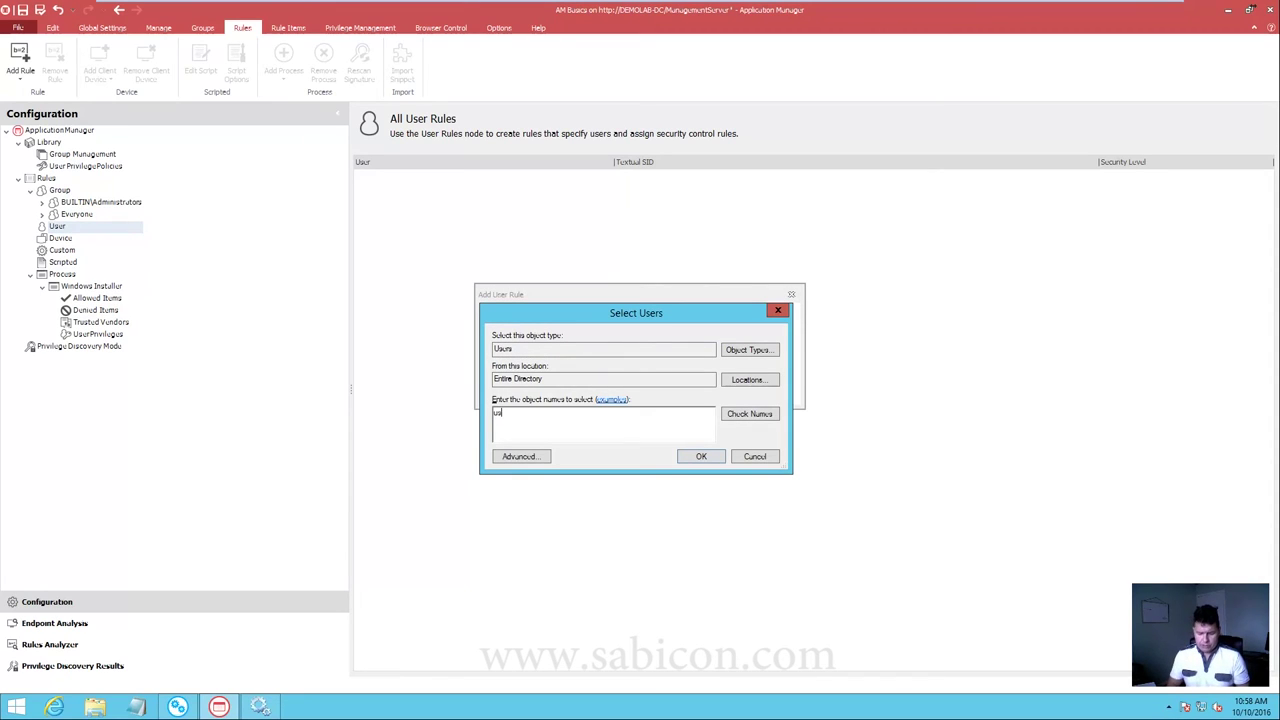
click(740, 413)
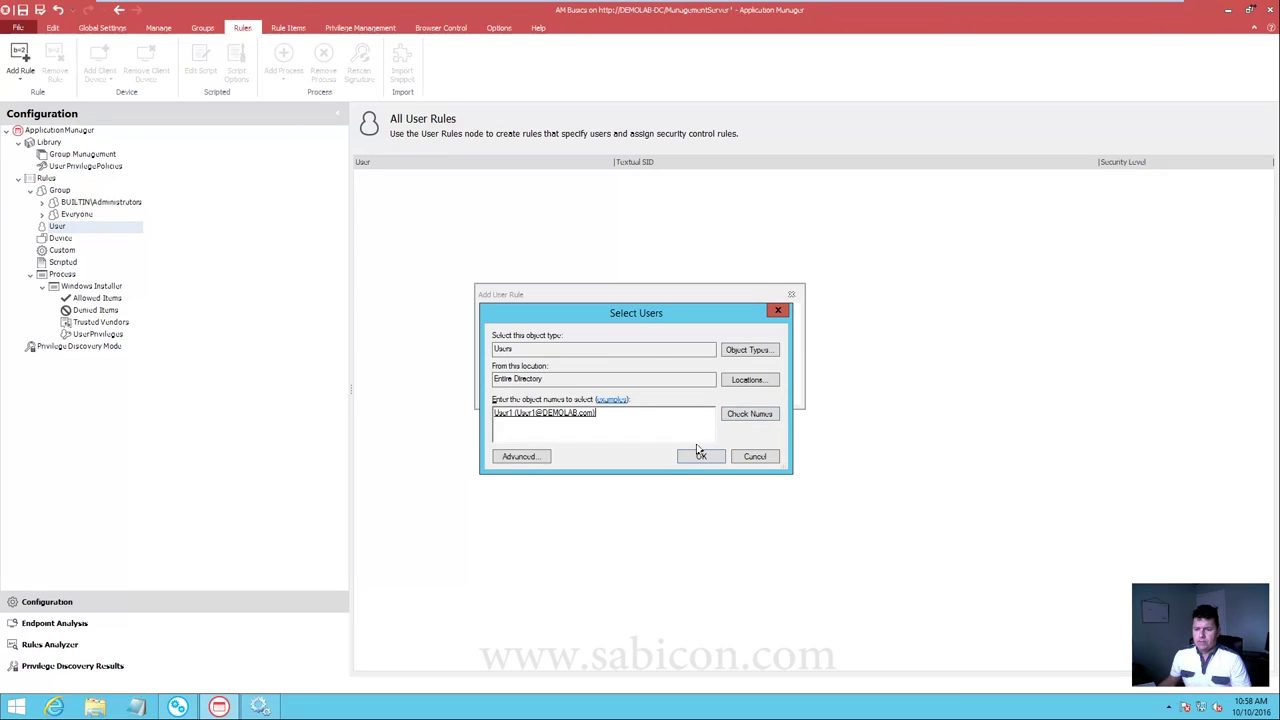
click(701, 456)
click(712, 389)
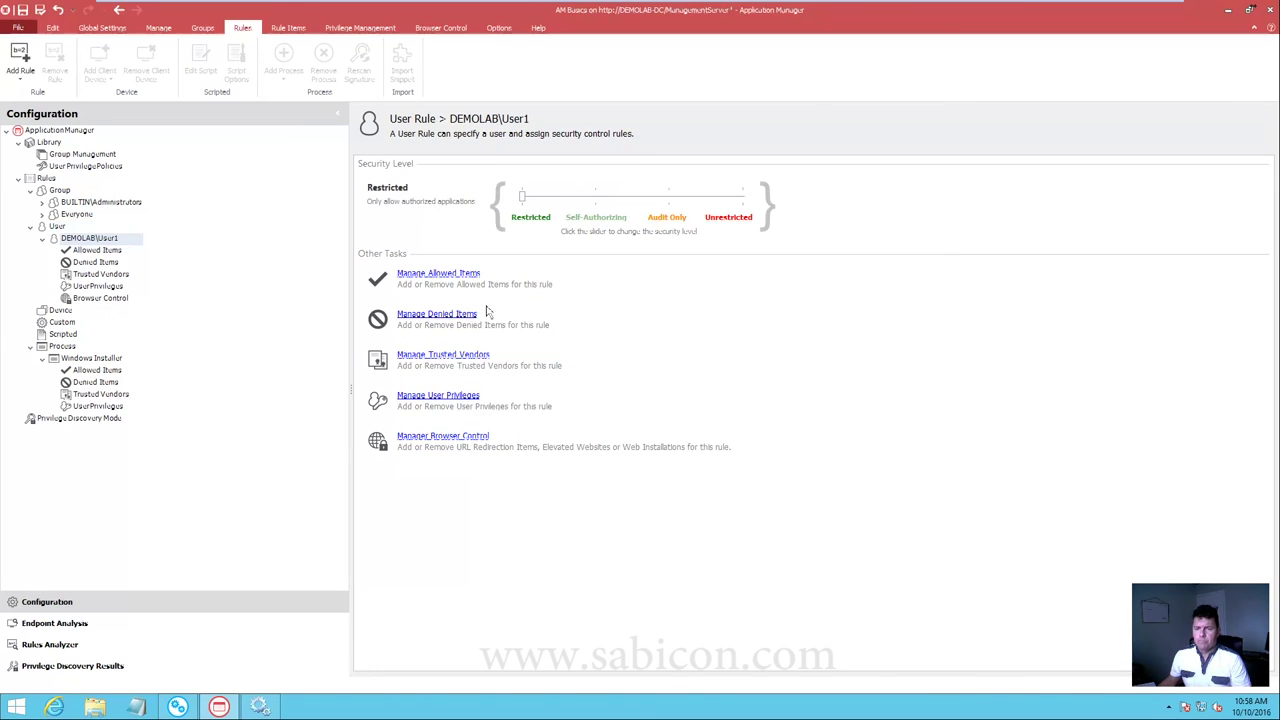
- Review the new user rule's Allowed Items, Denied Items and summary pages
click(110, 251)
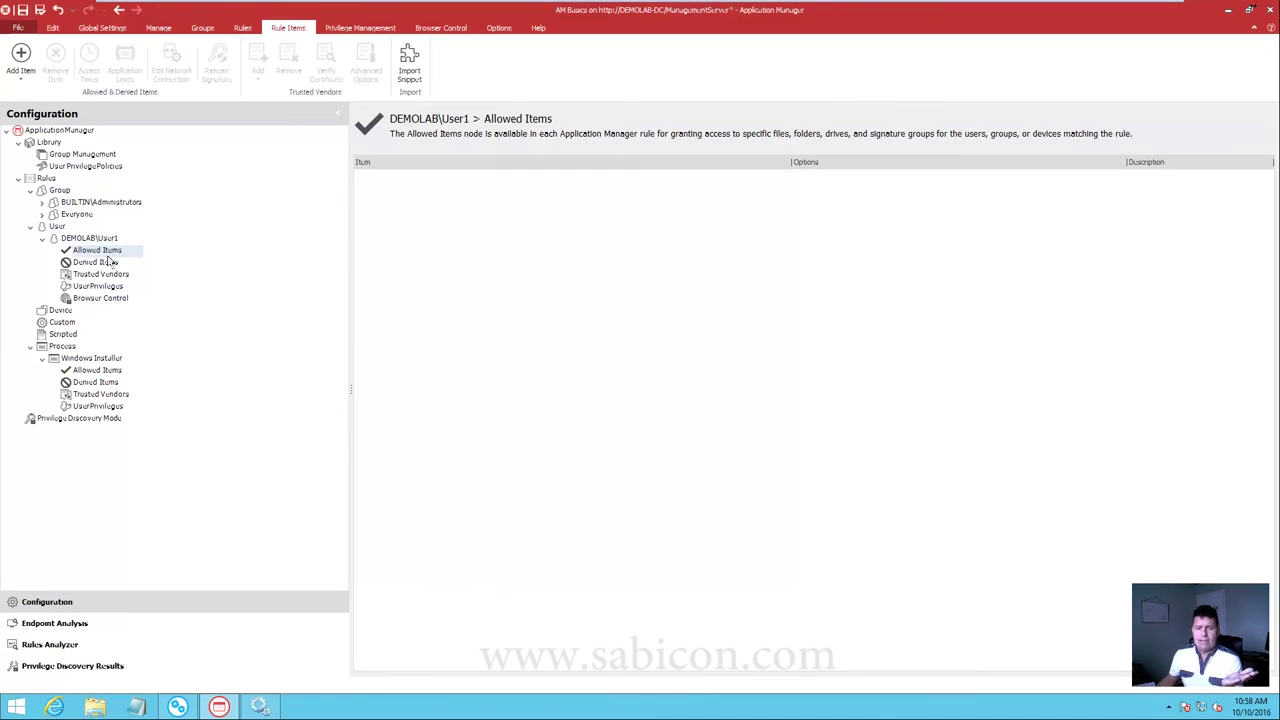
click(100, 262)
click(98, 251)
click(91, 239)
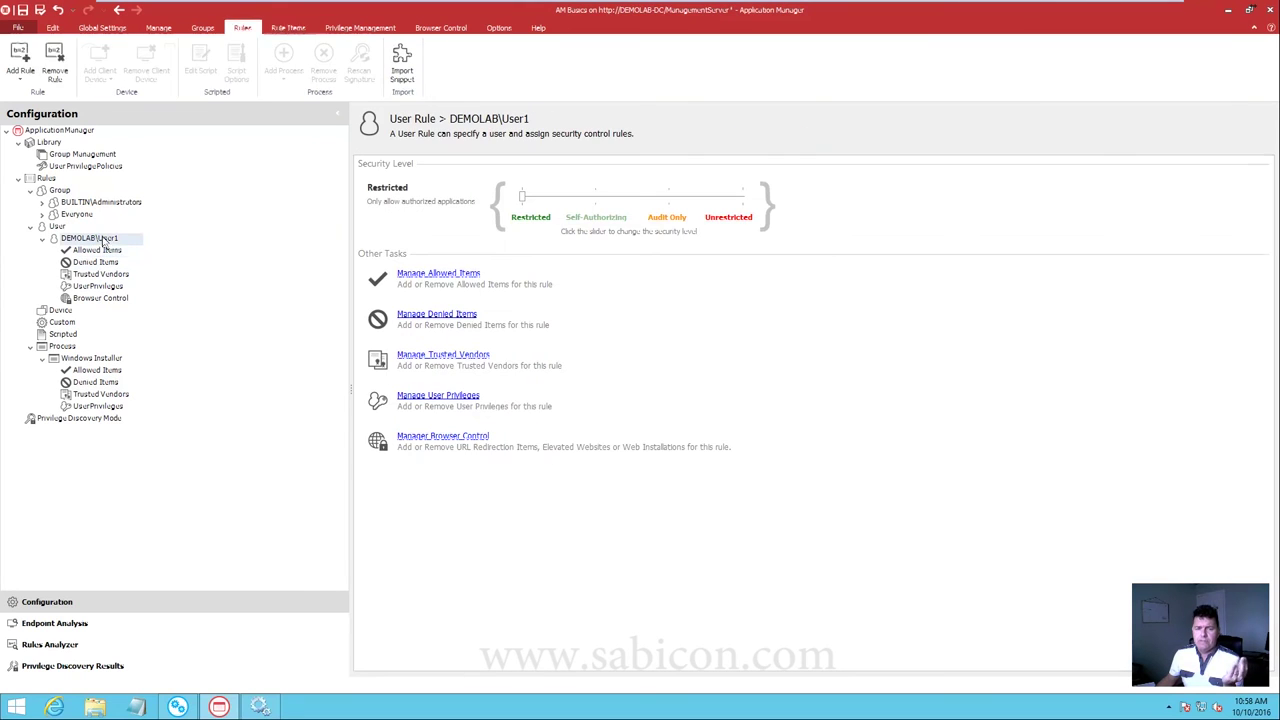
click(104, 250)
click(98, 262)
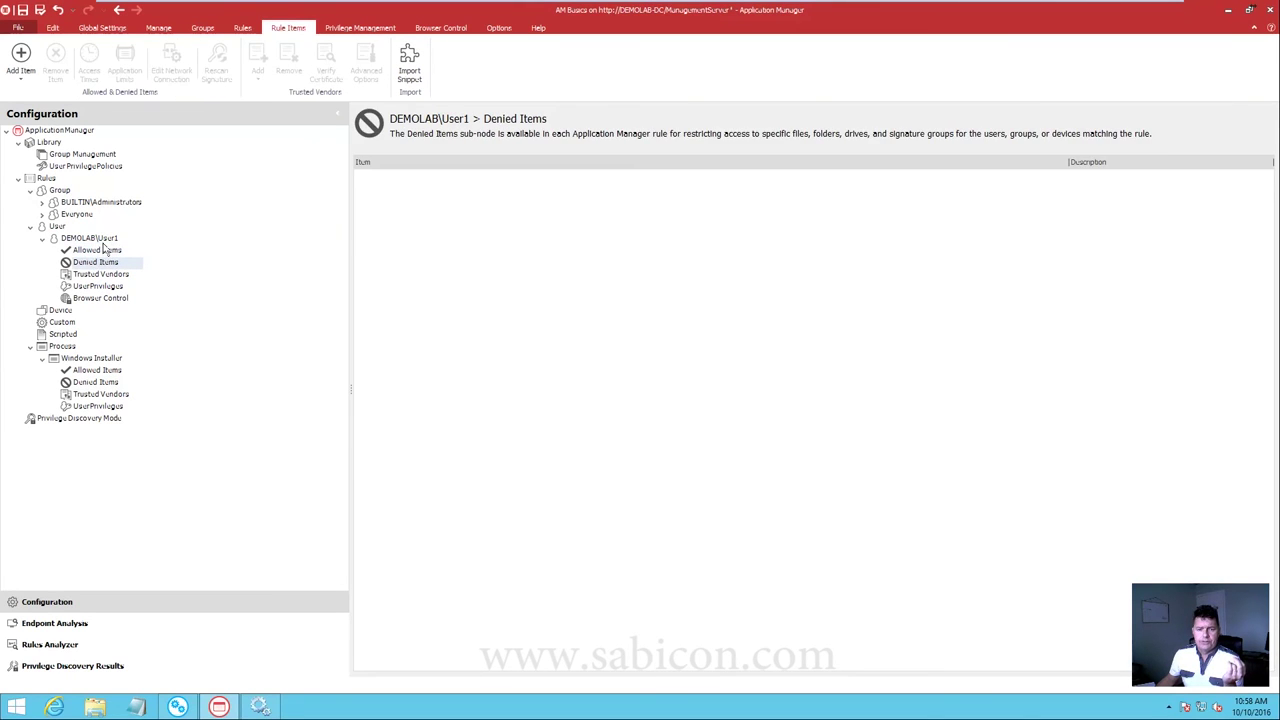
click(90, 238)
- Add a new device rule, Device Rule (1), and begin renaming it
click(62, 311)
right_click(66, 313)
click(115, 322)
click(84, 325)
- Rename Device Rule (1) to 'Windows 10 Desktops'
drag(111, 324, 33, 331)
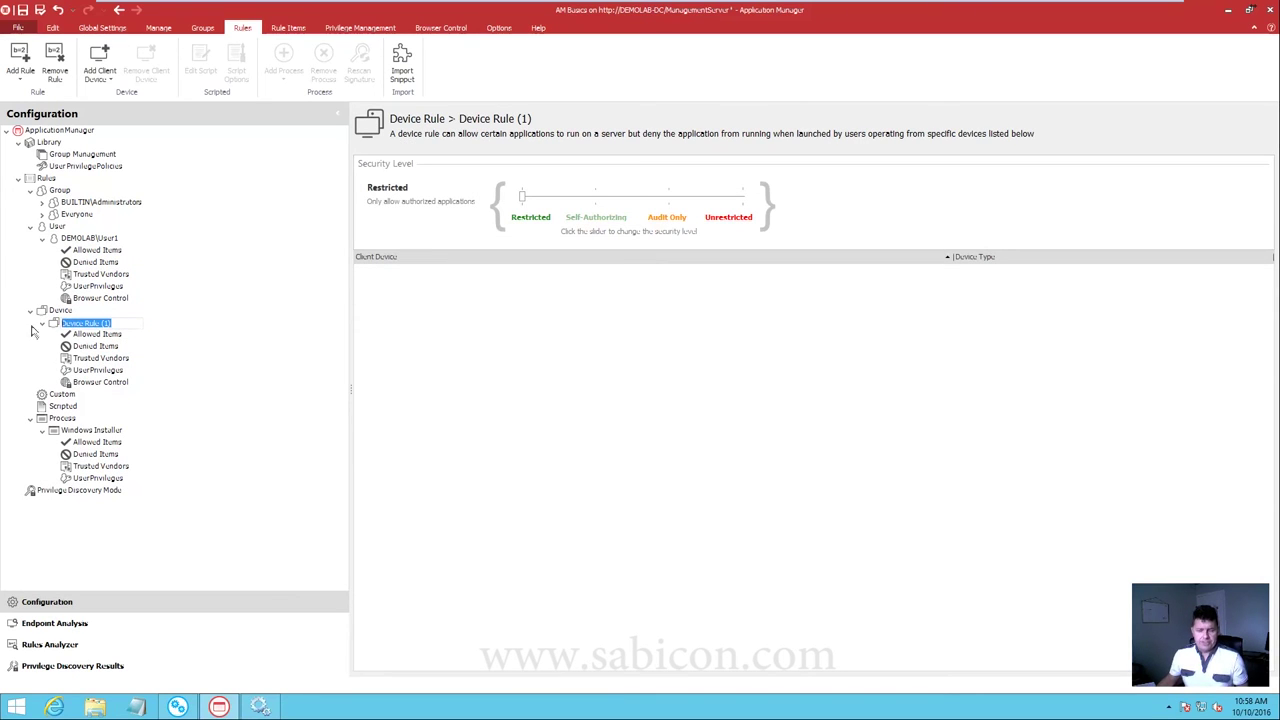
text(Windows)
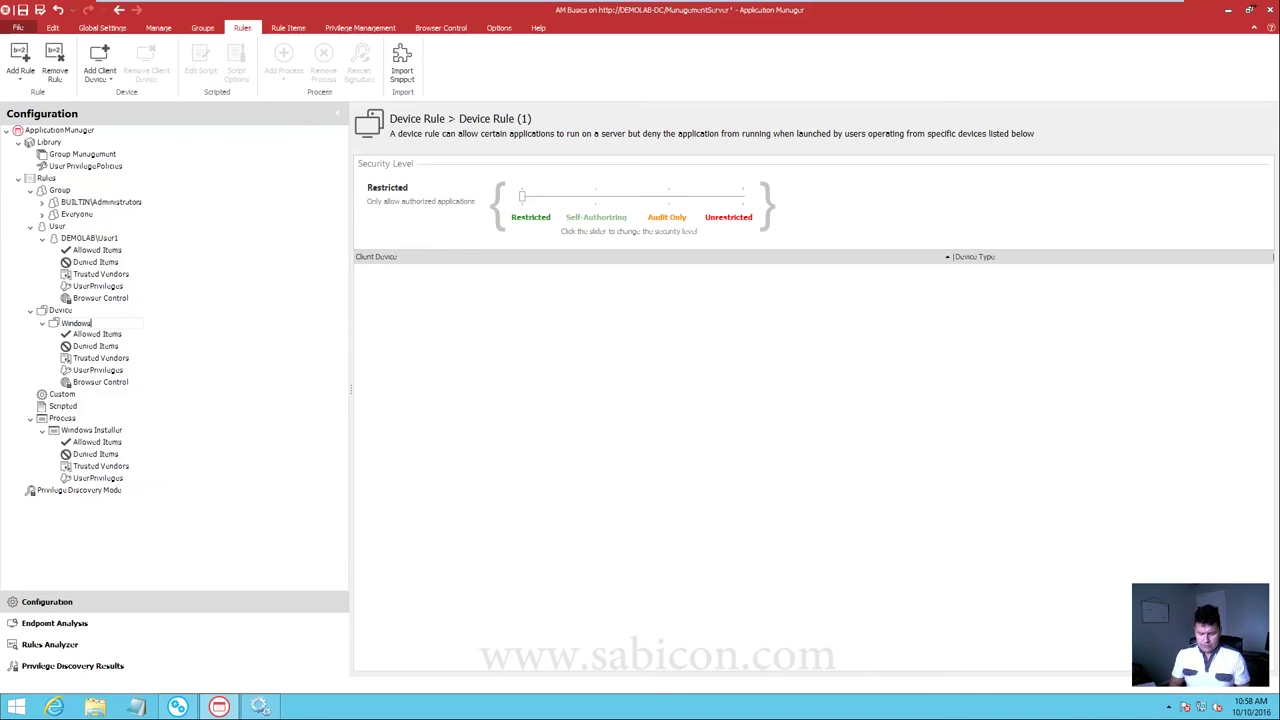
text( 10 Desktops)
key(Return)
- Add host WIN10-01 as a client device of type Computer
right_click(424, 284)
mouse_move(484, 300)
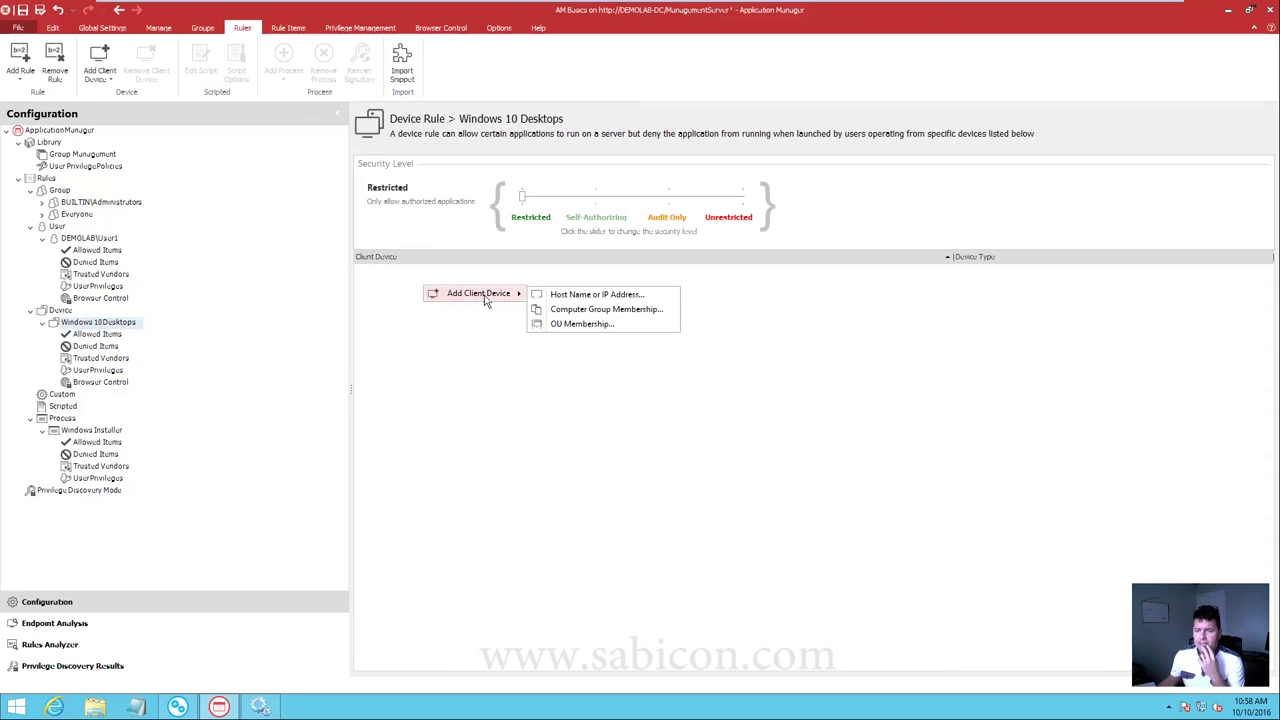
click(603, 295)
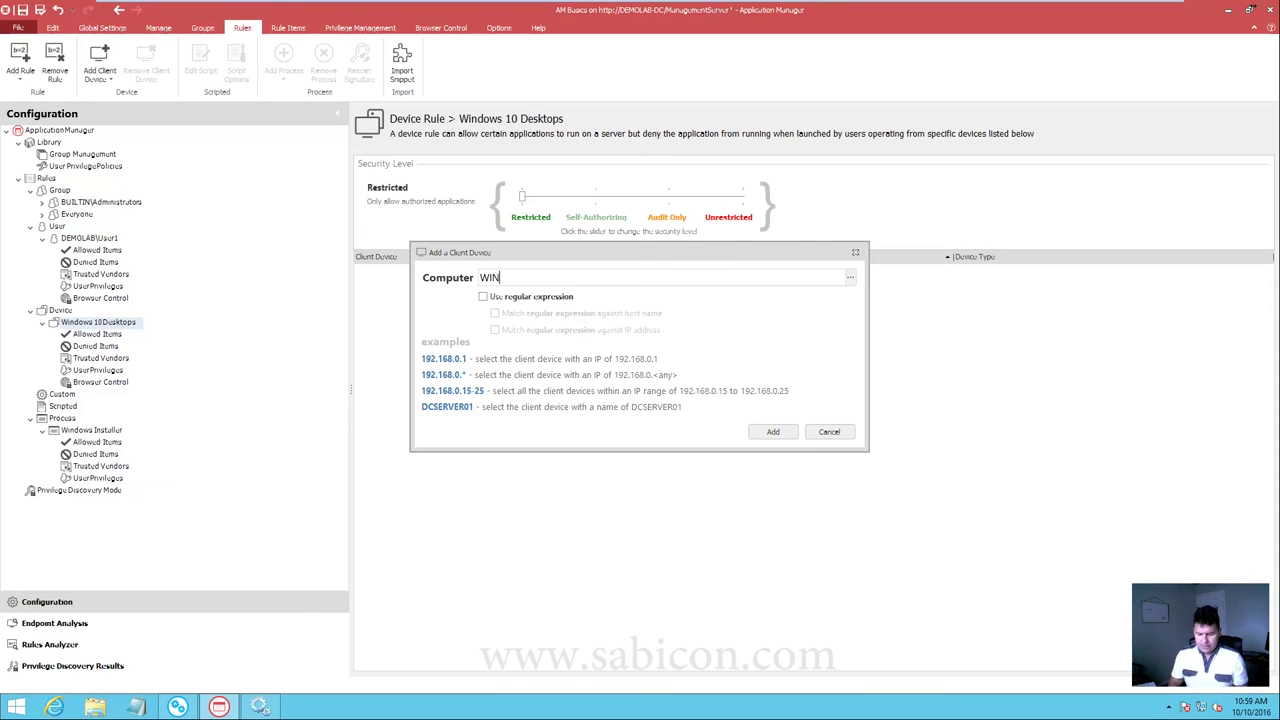
text(WIN10-01)
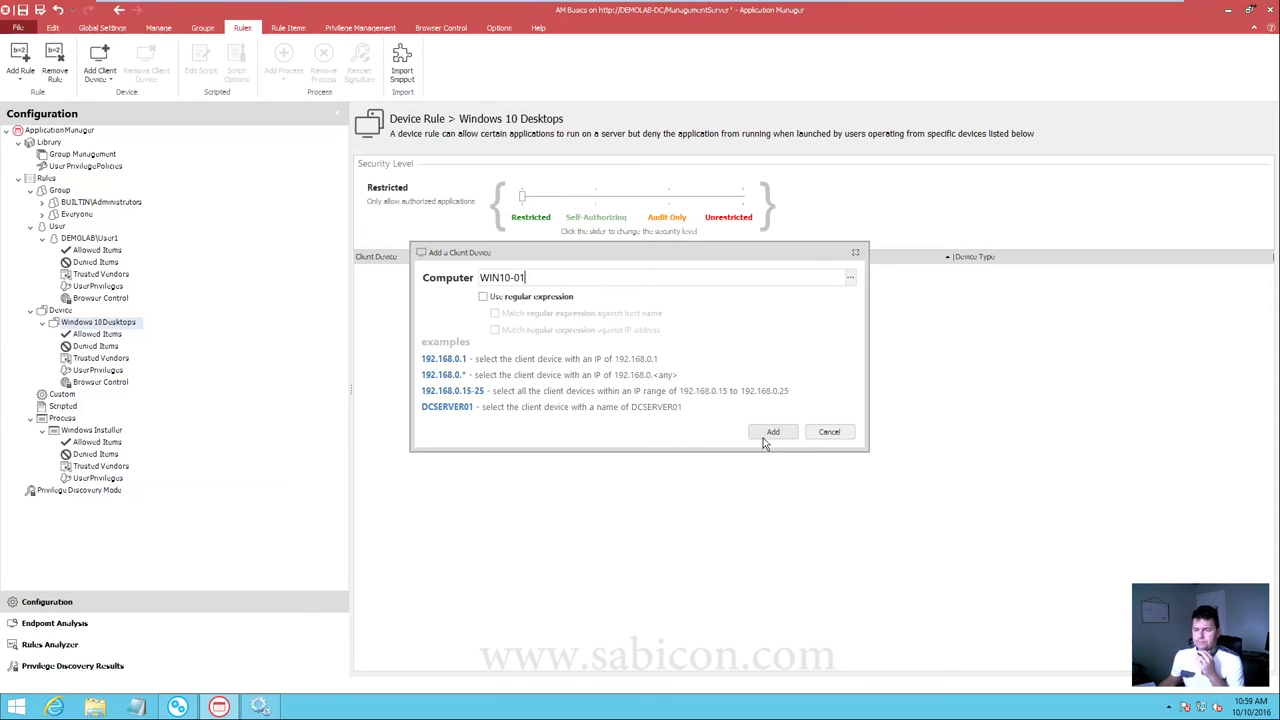
click(764, 436)
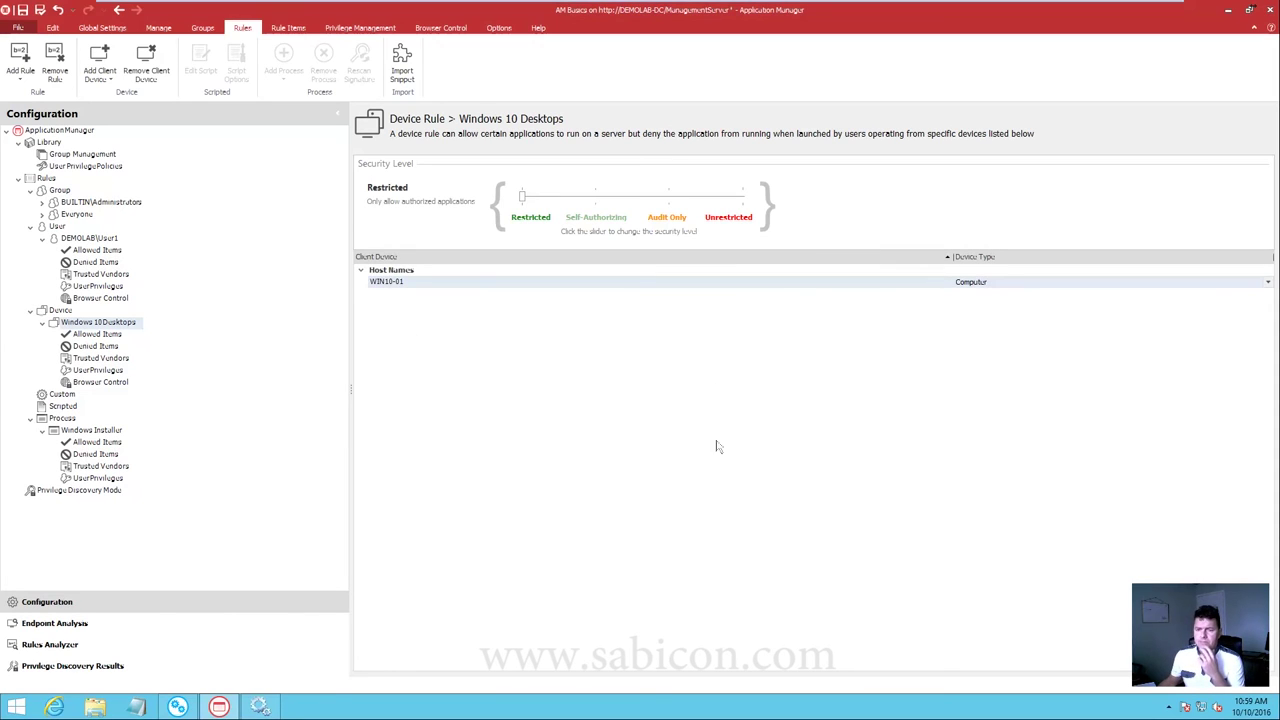
click(1005, 287)
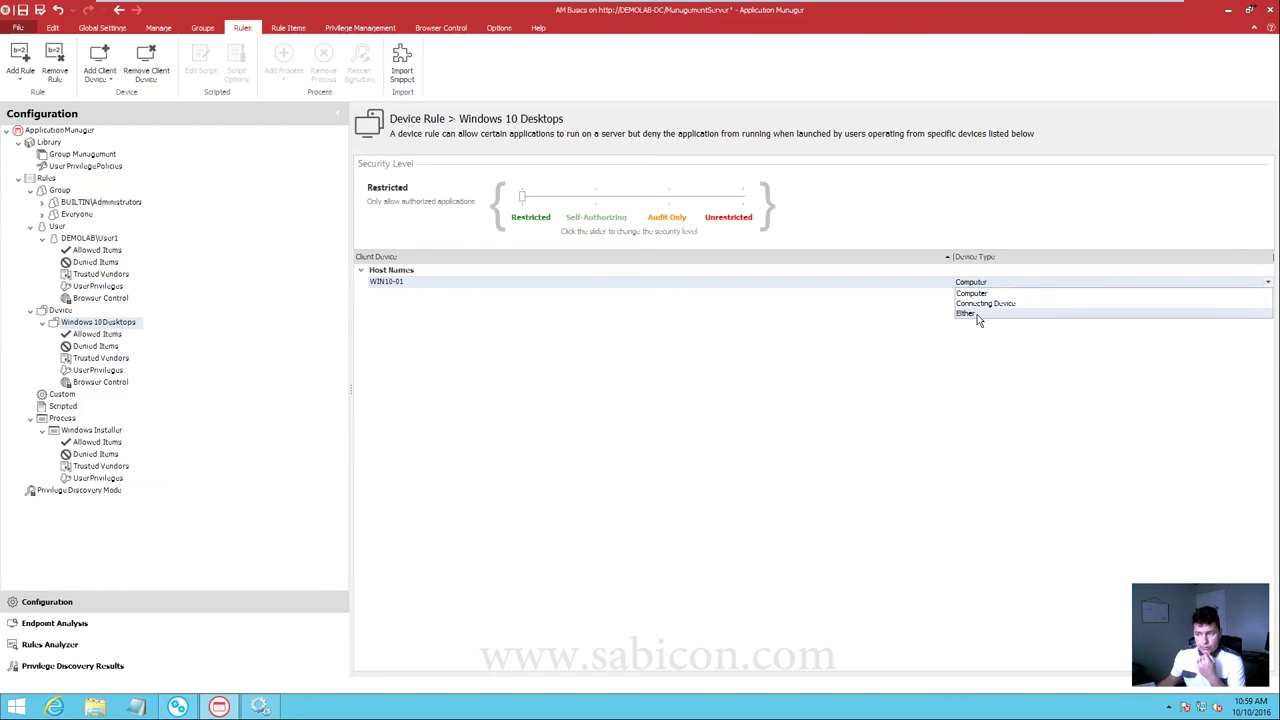
click(988, 293)
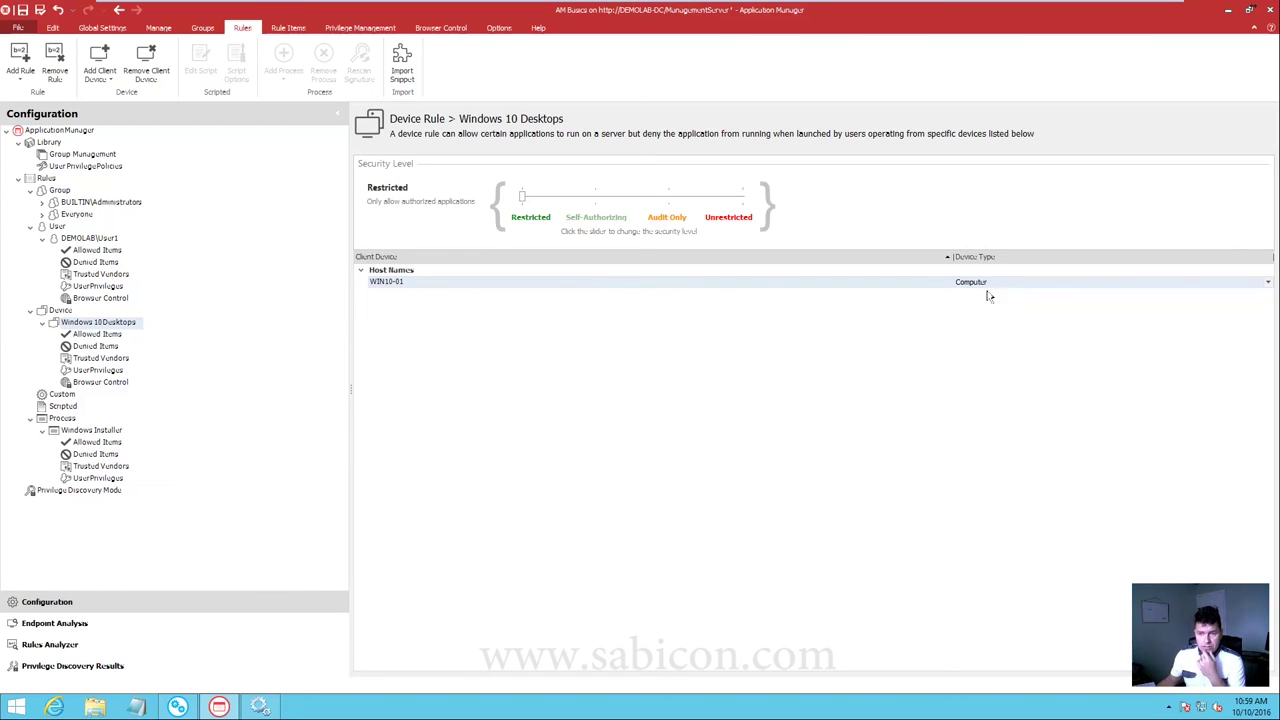
- Review the Windows 10 Desktops rule's Allowed and Denied Items
click(97, 336)
click(117, 347)
click(112, 335)
click(117, 347)
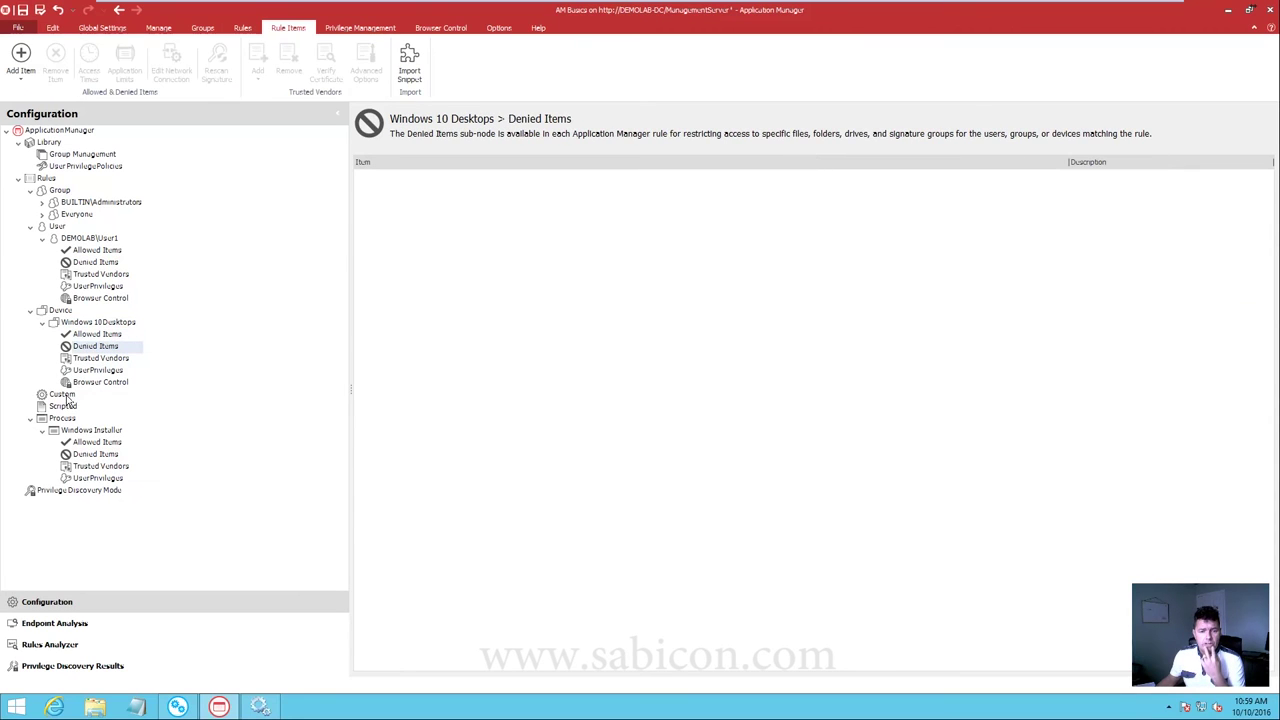
right_click(67, 398)
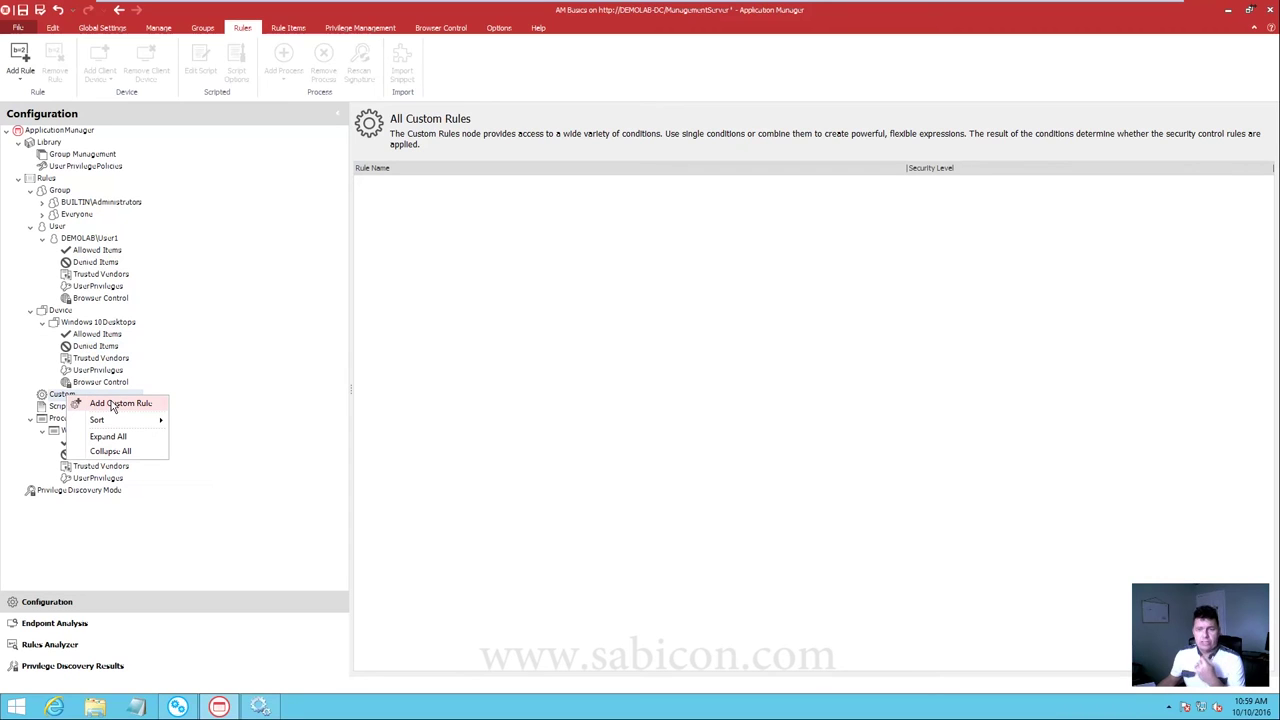
- Add Custom Rule (1) and look through its available conditions
click(113, 404)
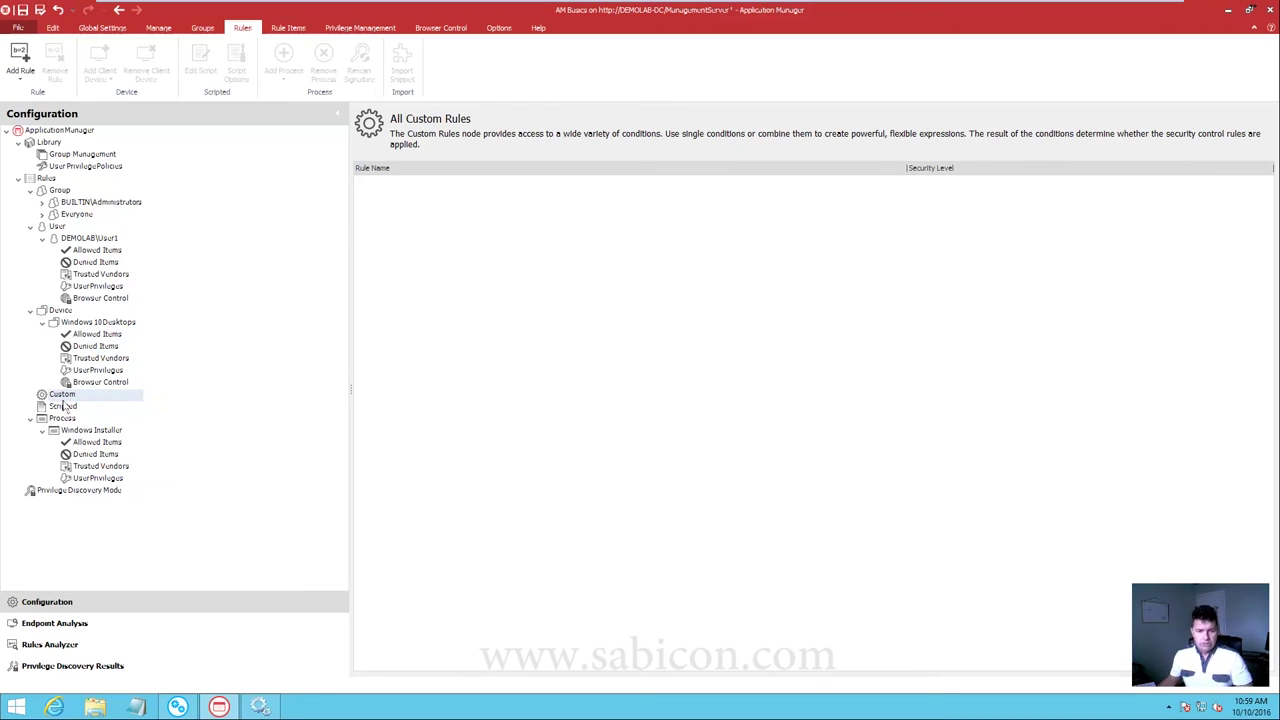
right_click(410, 306)
mouse_move(514, 310)
mouse_move(665, 316)
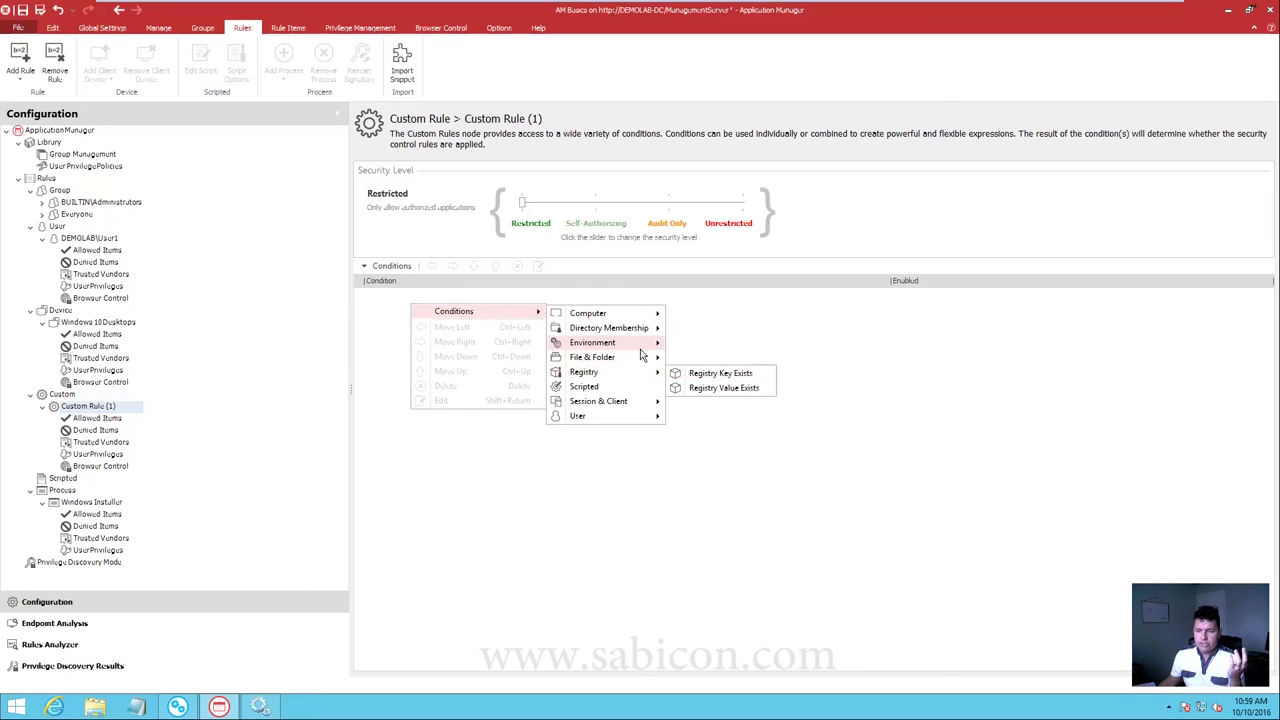
- Check Custom Rule (1)'s Allowed and Denied Items, then show the Scripted rules list
click(100, 420)
click(131, 430)
click(137, 419)
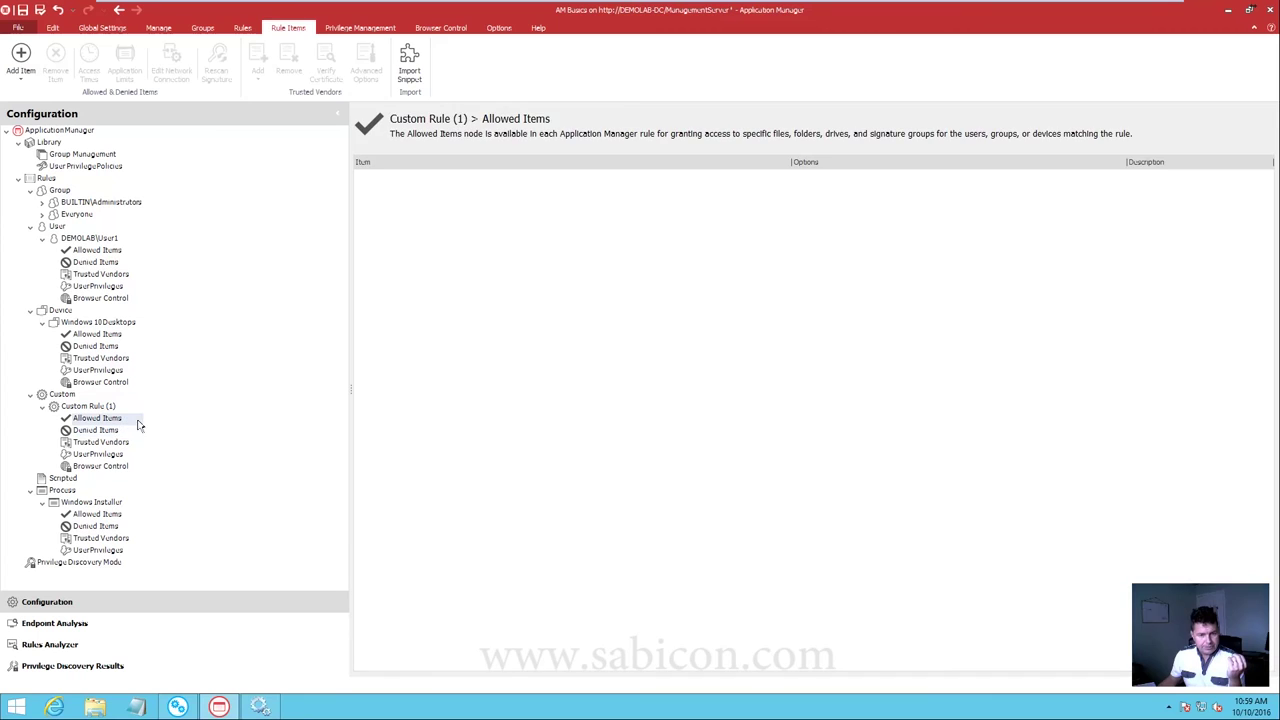
click(62, 480)
right_click(72, 480)
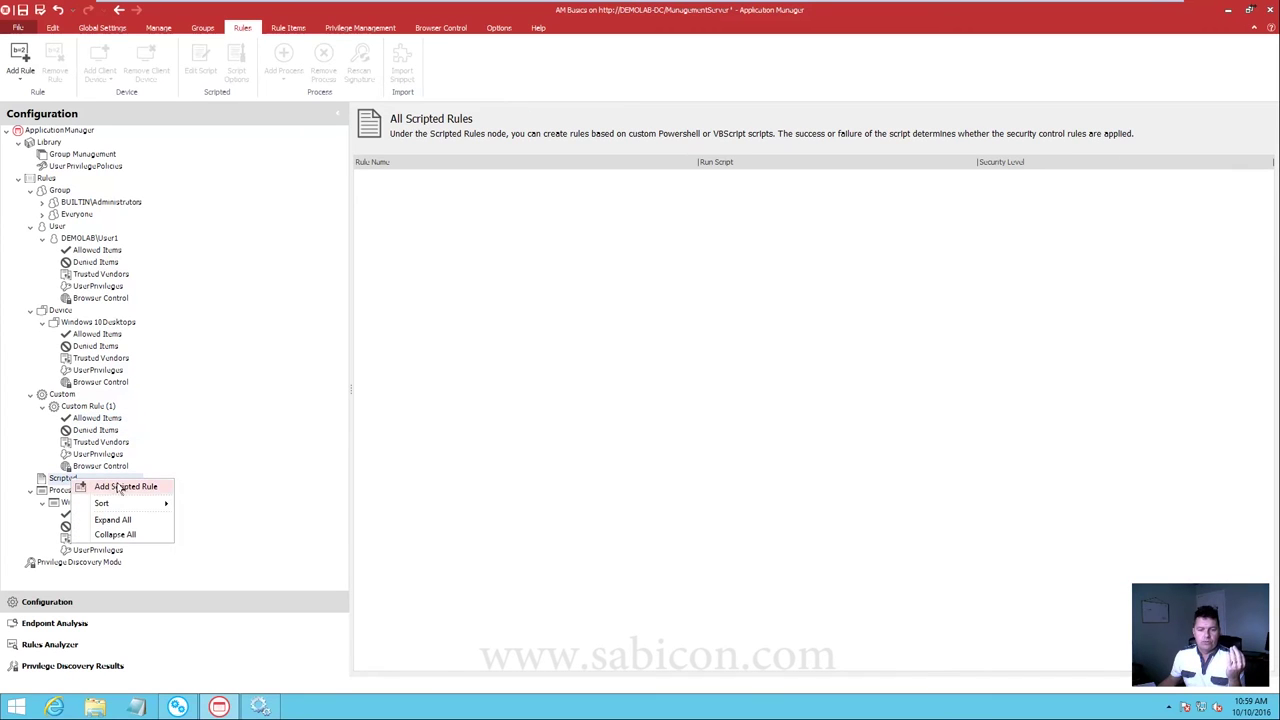
- Add Scripted Rule (1) with the default PowerShell template and check its Allowed and Denied Items
click(120, 487)
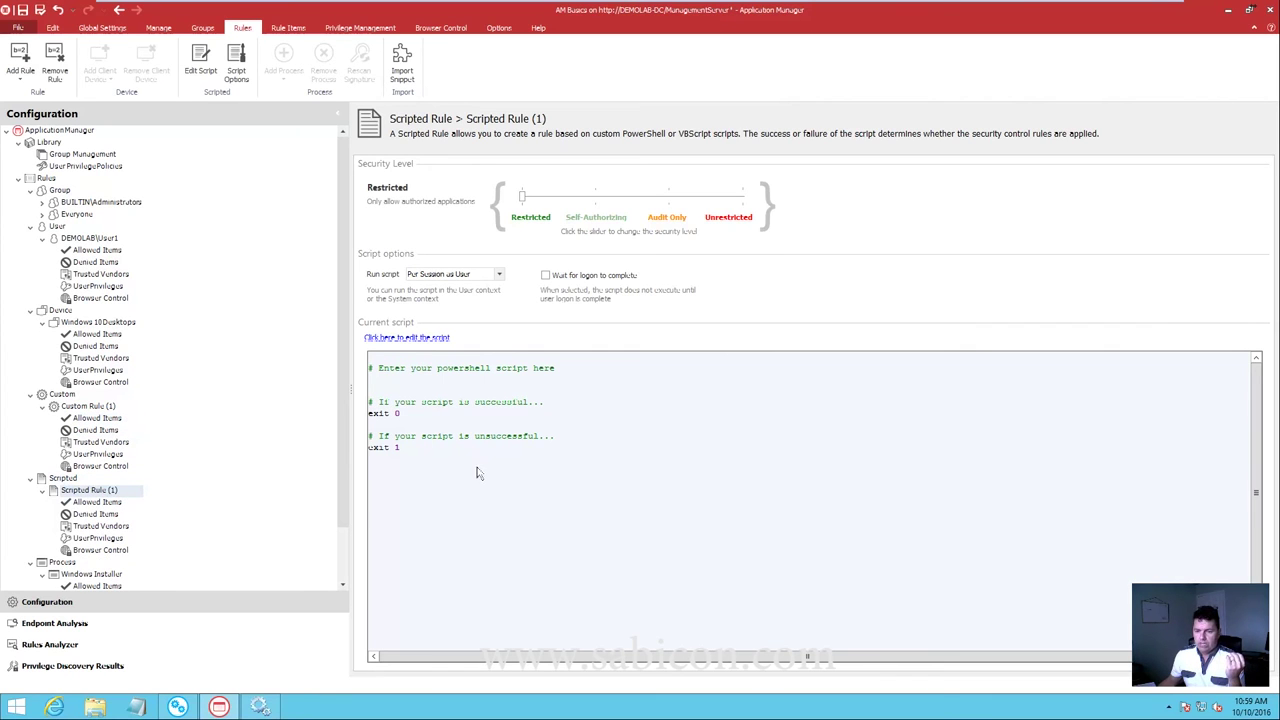
click(92, 502)
click(110, 515)
click(118, 501)
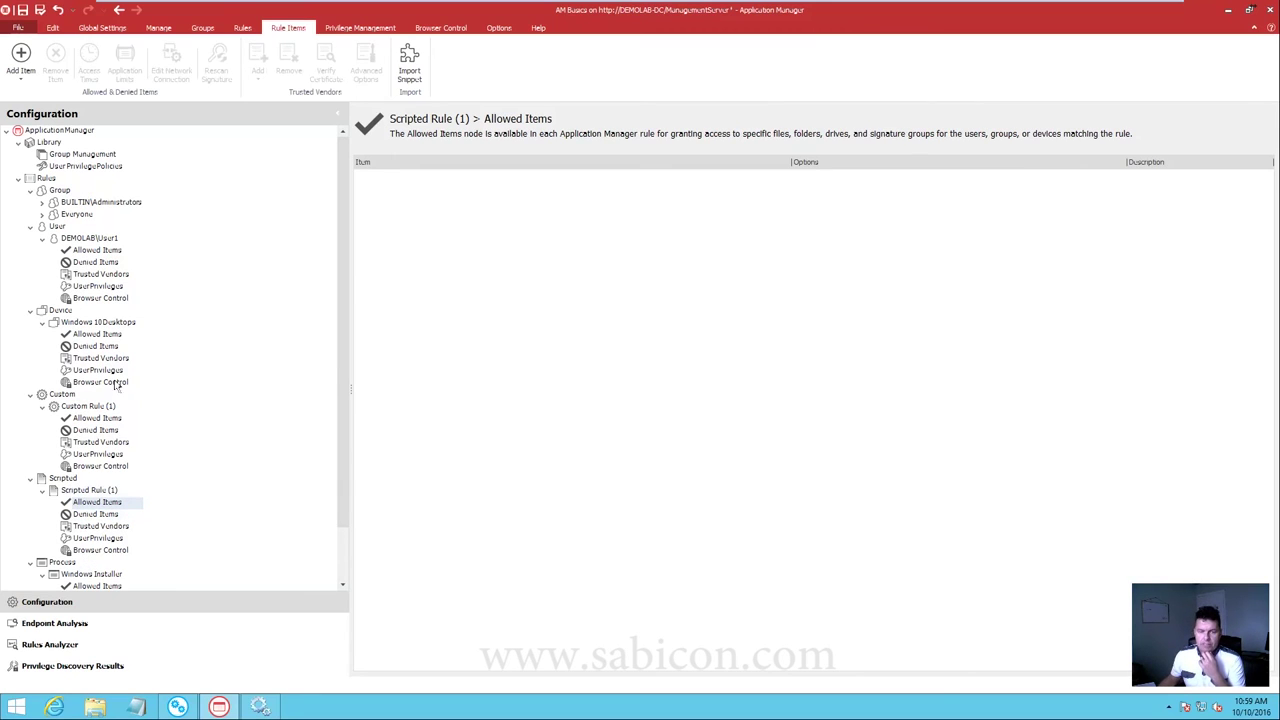
- Check Trusted Vendors for the device and user rules, then show the user rule's User Privileges
click(30, 478)
click(30, 394)
click(100, 358)
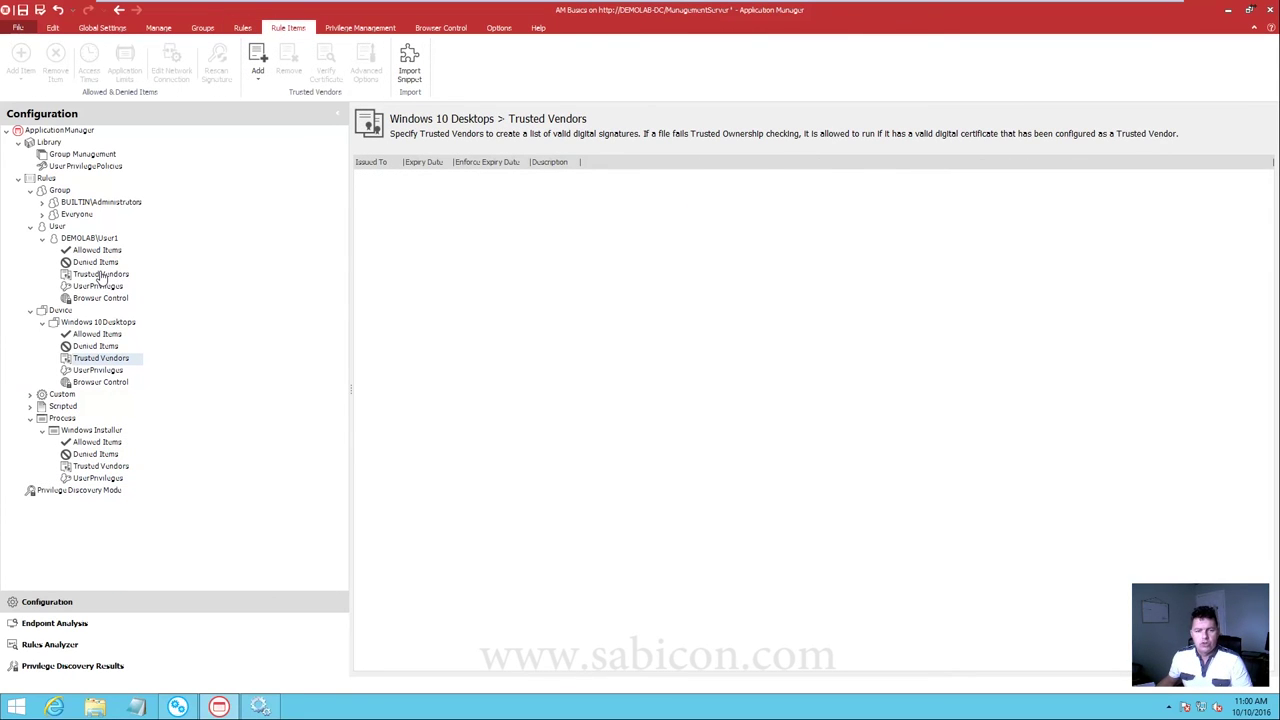
click(101, 275)
right_click(430, 196)
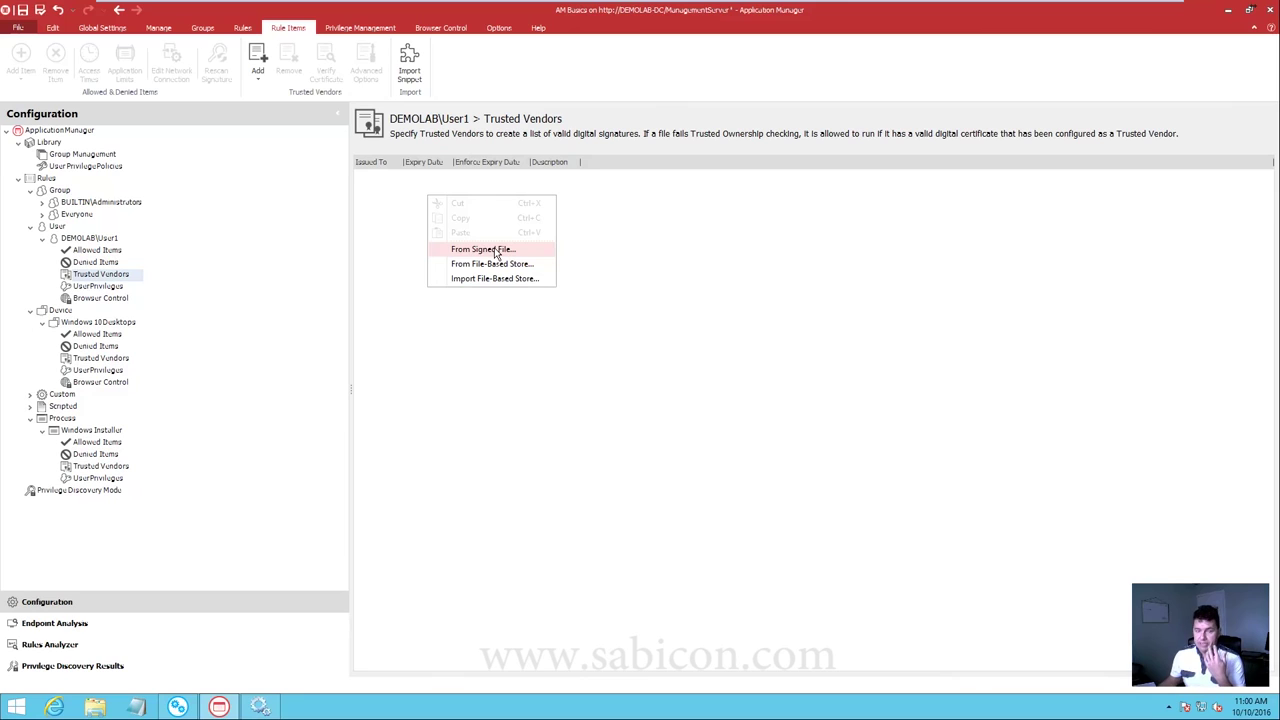
click(95, 287)
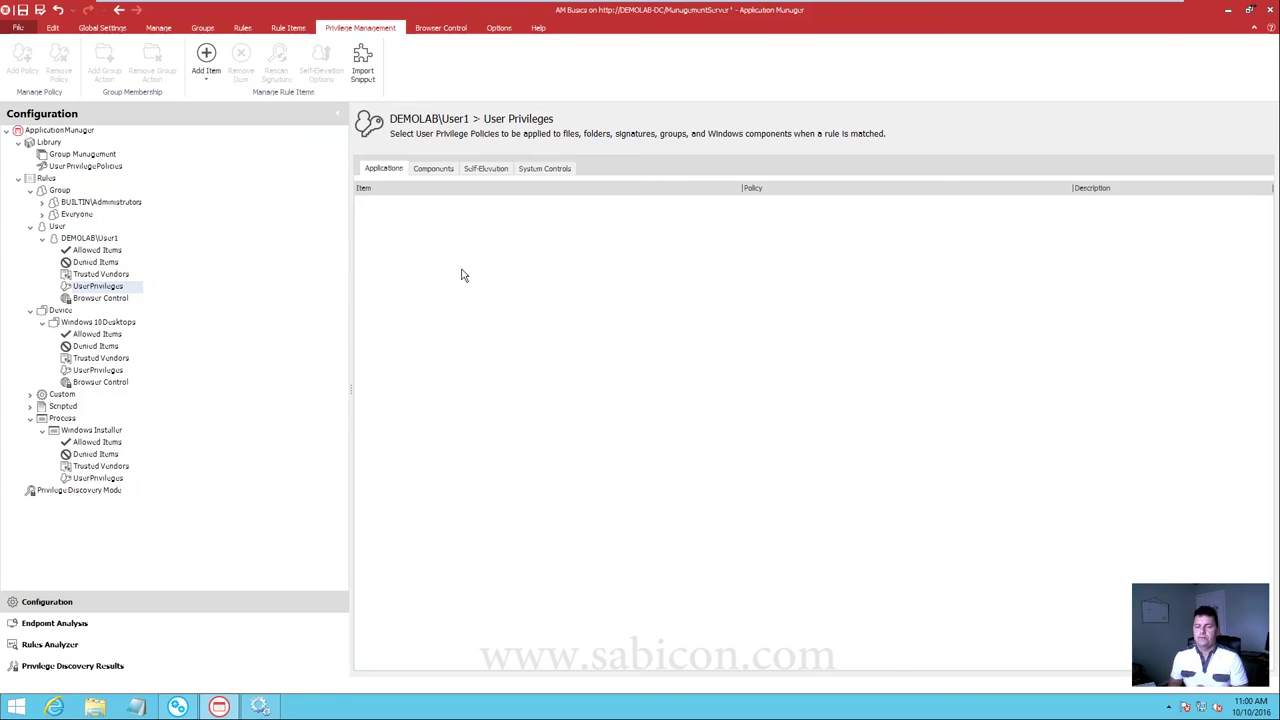
- Step through the user rule's Browser Control, Denied Items, Trusted Vendors and User Privileges nodes, ending on its empty Allowed Items
click(118, 298)
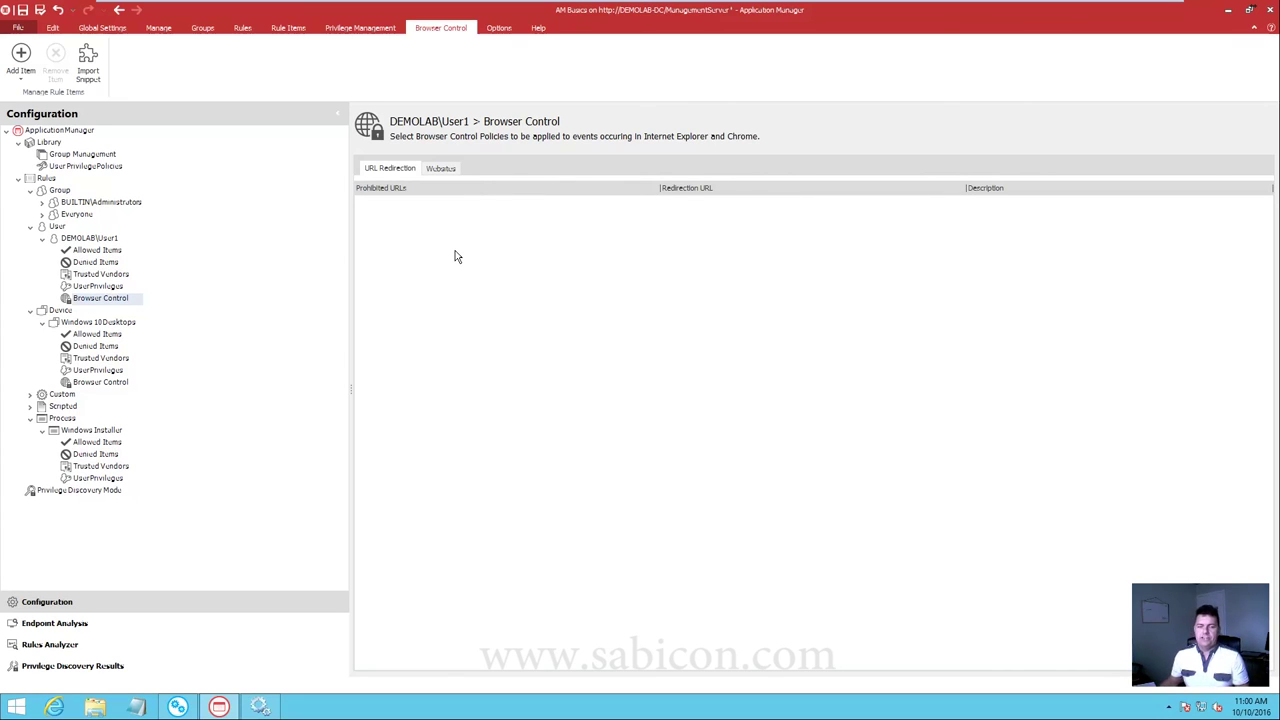
click(90, 252)
click(108, 264)
click(110, 275)
click(112, 287)
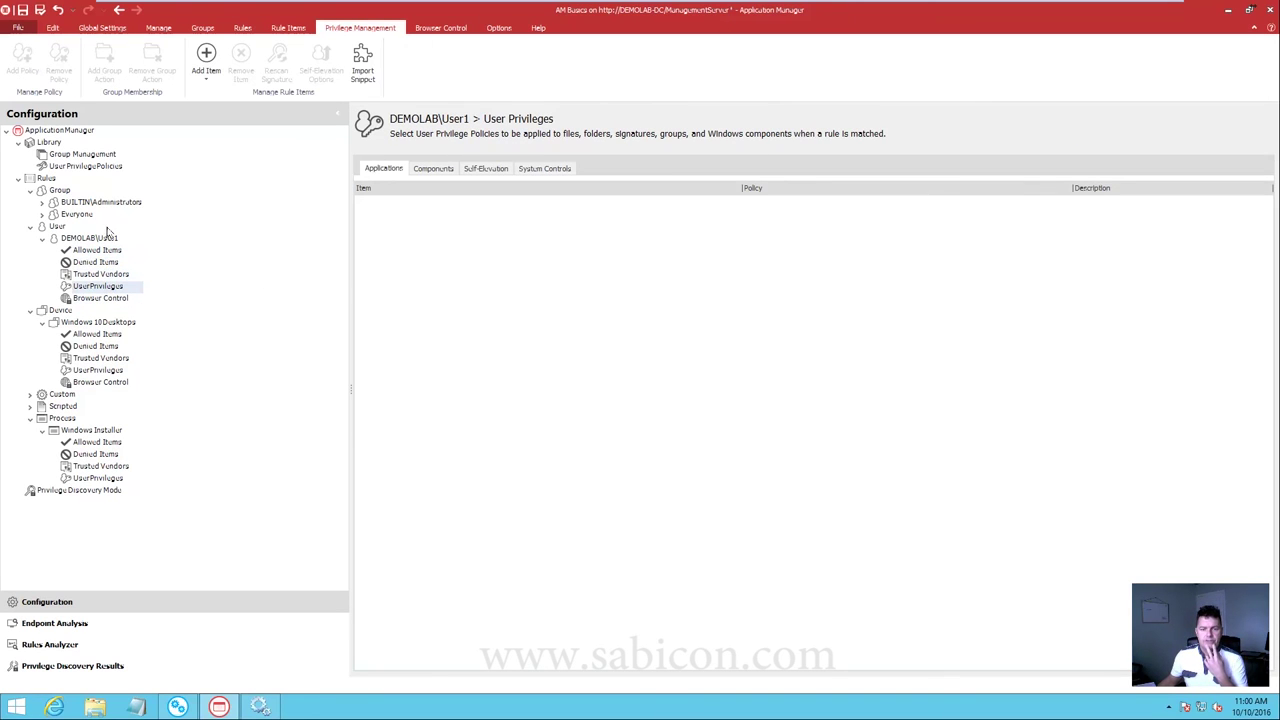
click(86, 238)
click(96, 252)
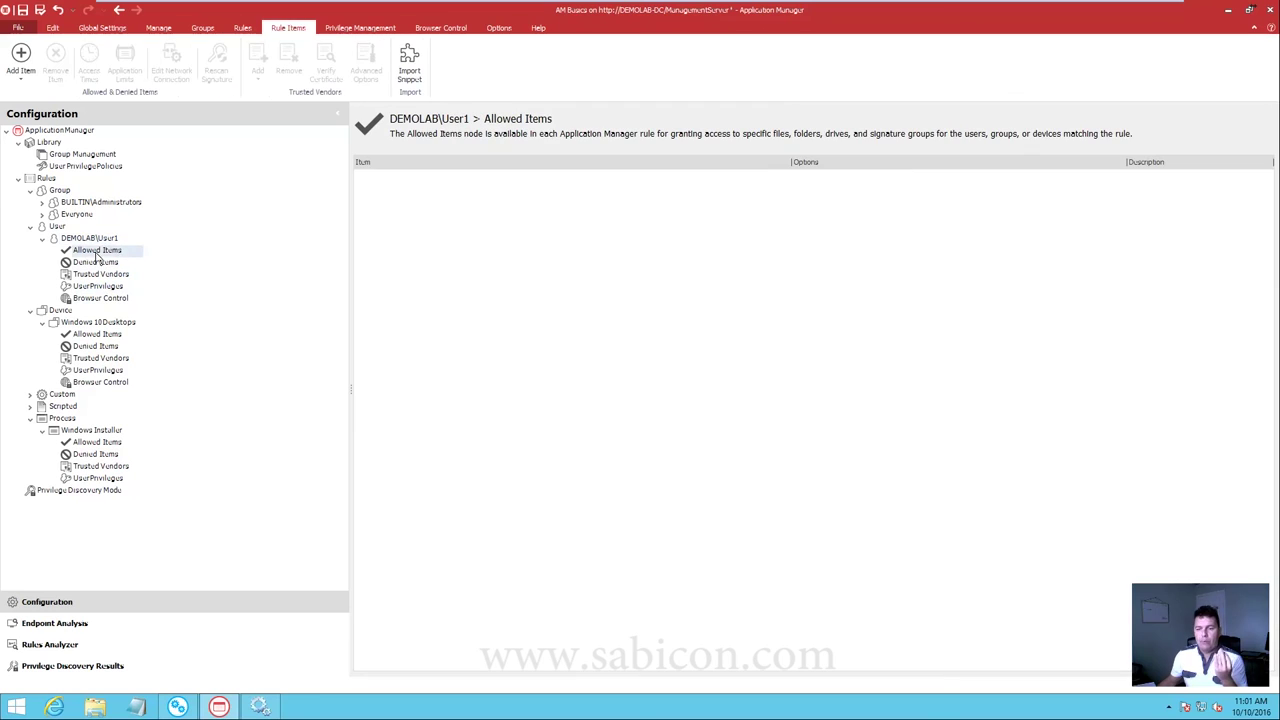
- Review the Everyone group's Allowed Items, including the OneDrive.exe file and accesschk64 signature entries
click(42, 214)
click(105, 227)
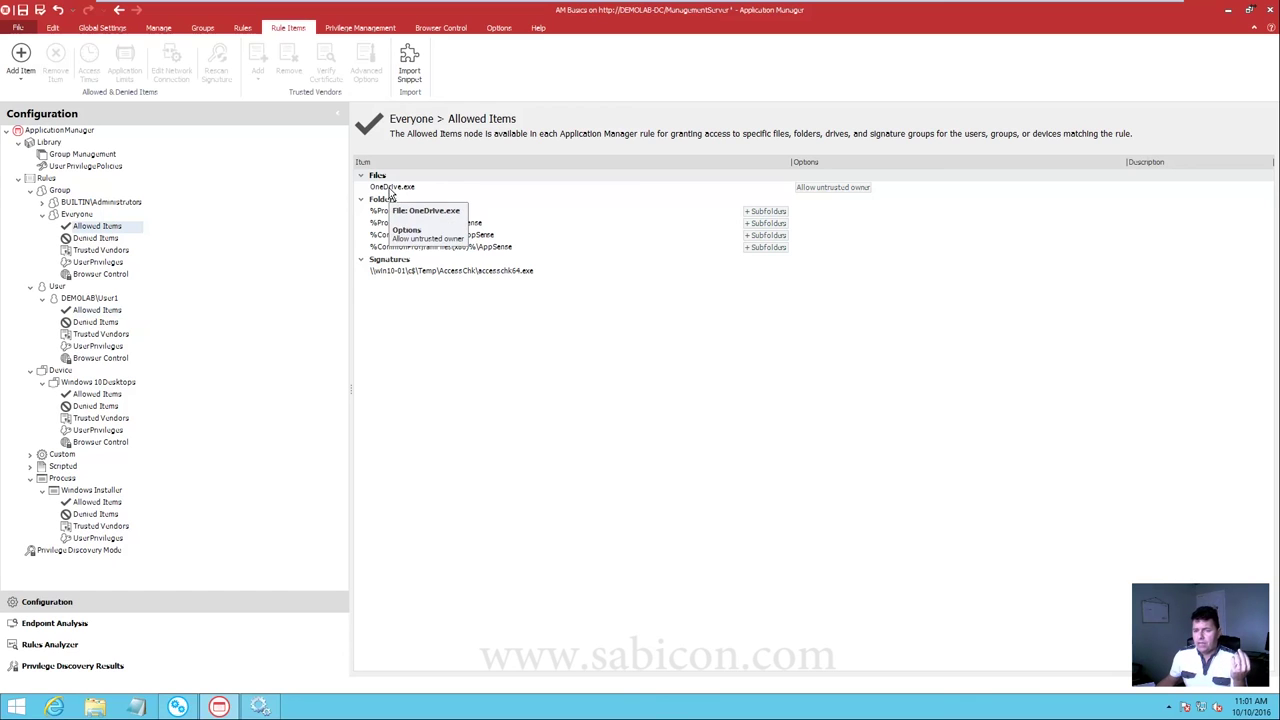
click(437, 188)
click(470, 272)
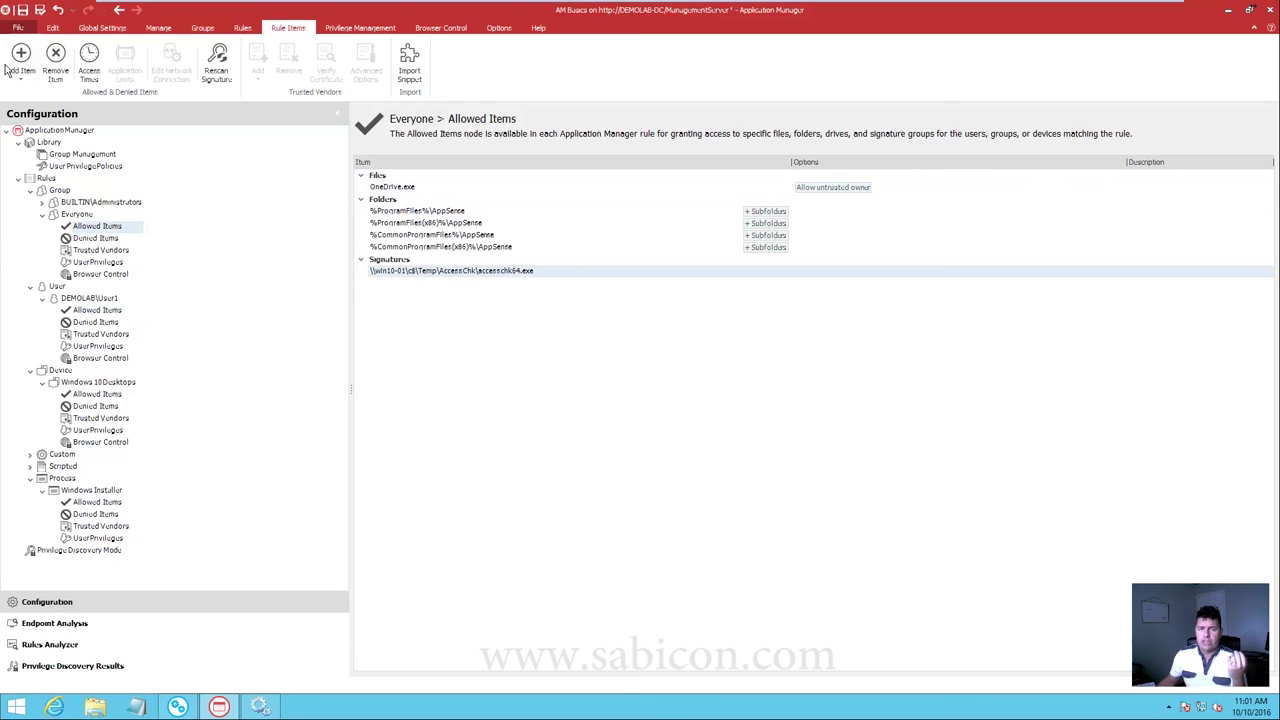
- Save and unlock the configuration, deploying it as Use Latest
click(18, 27)
mouse_move(80, 108)
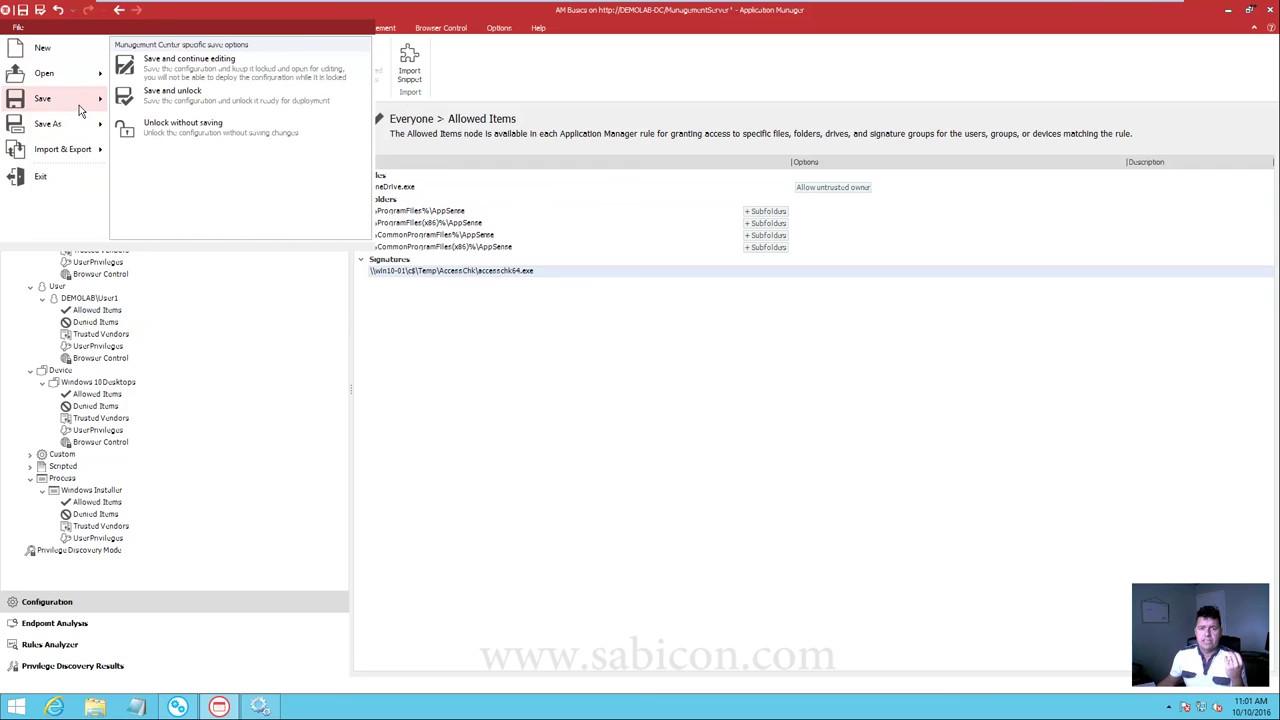
click(171, 95)
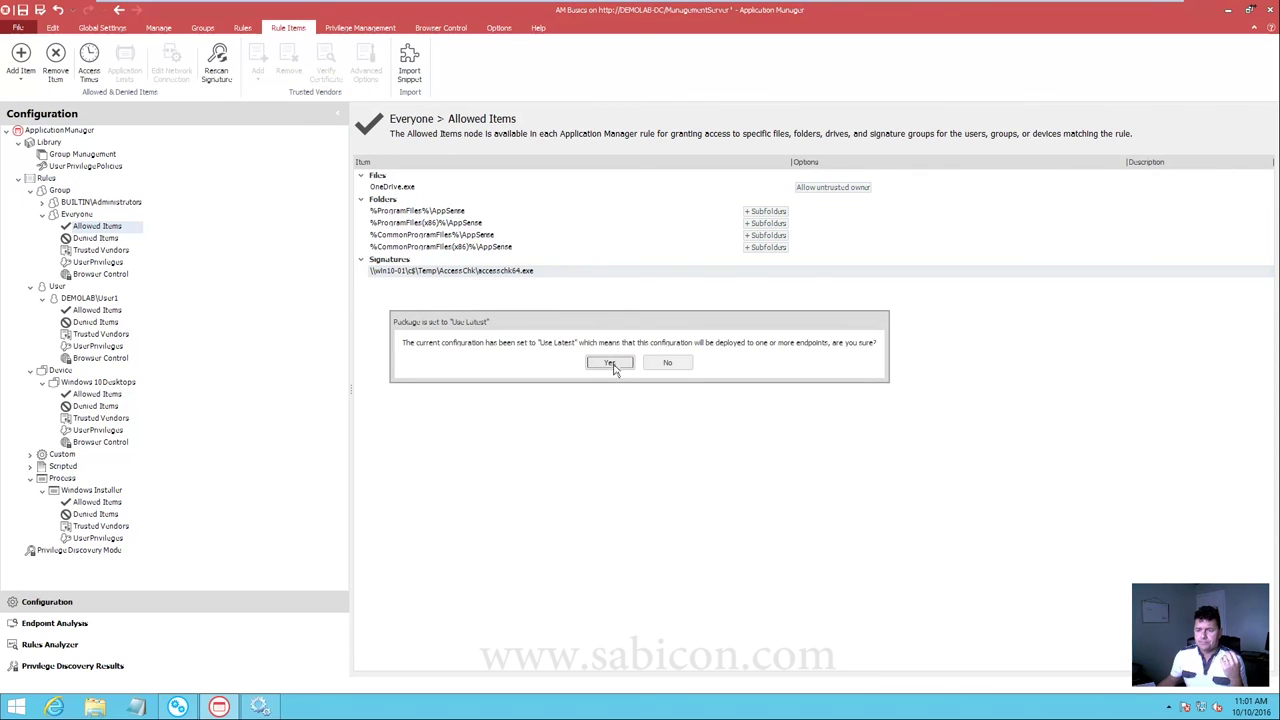
click(613, 368)
click(760, 452)
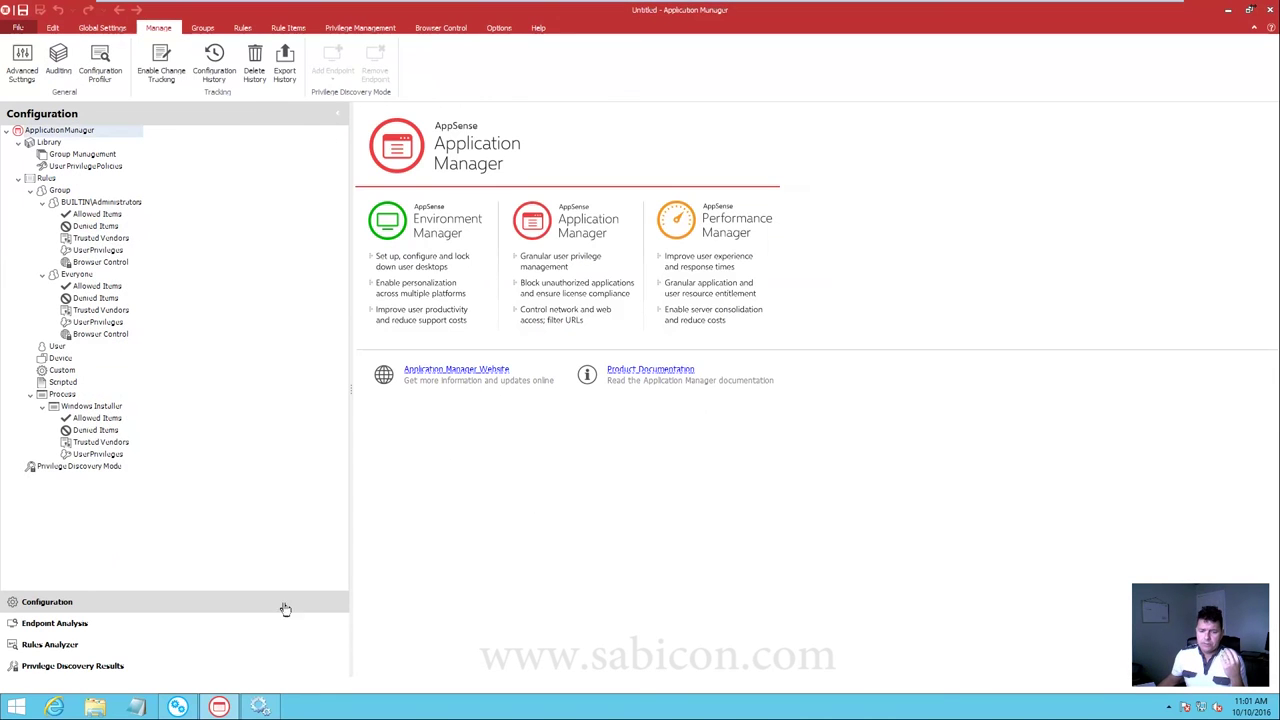
- Start the AppSense Client Communications Agent service in Services, entering the password when prompted
click(259, 707)
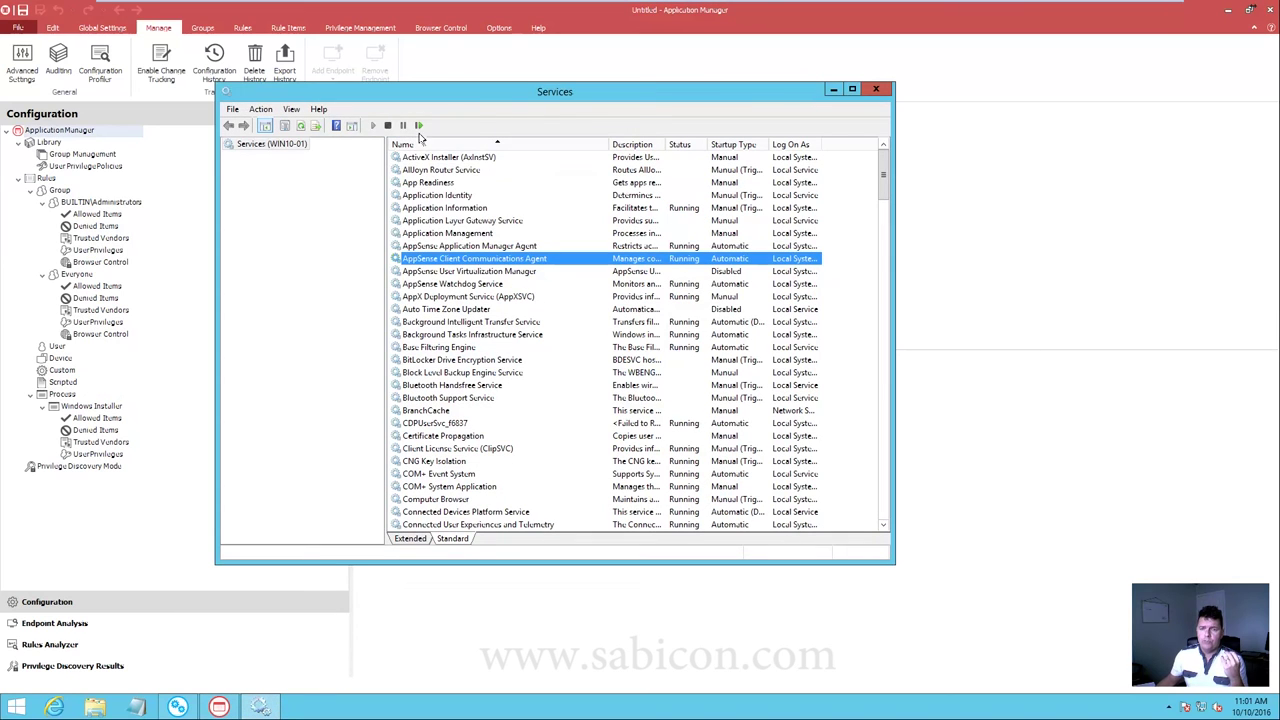
click(418, 126)
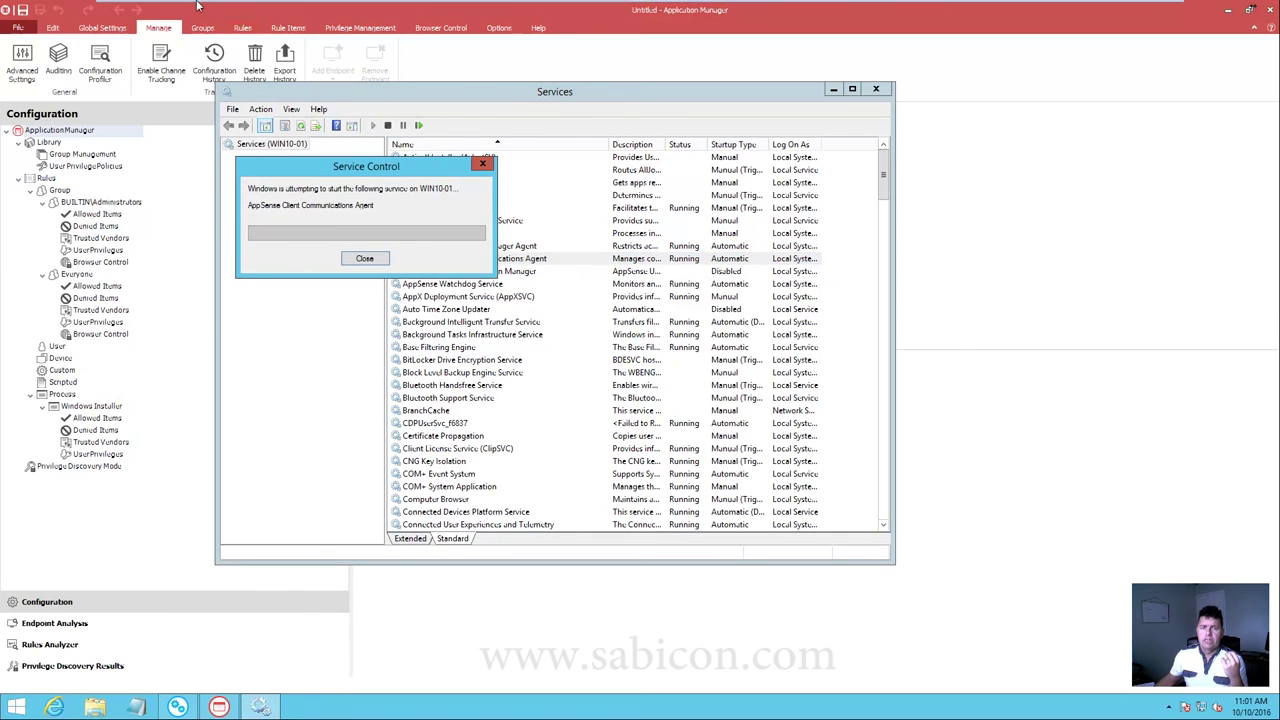
mouse_move(198, 6)
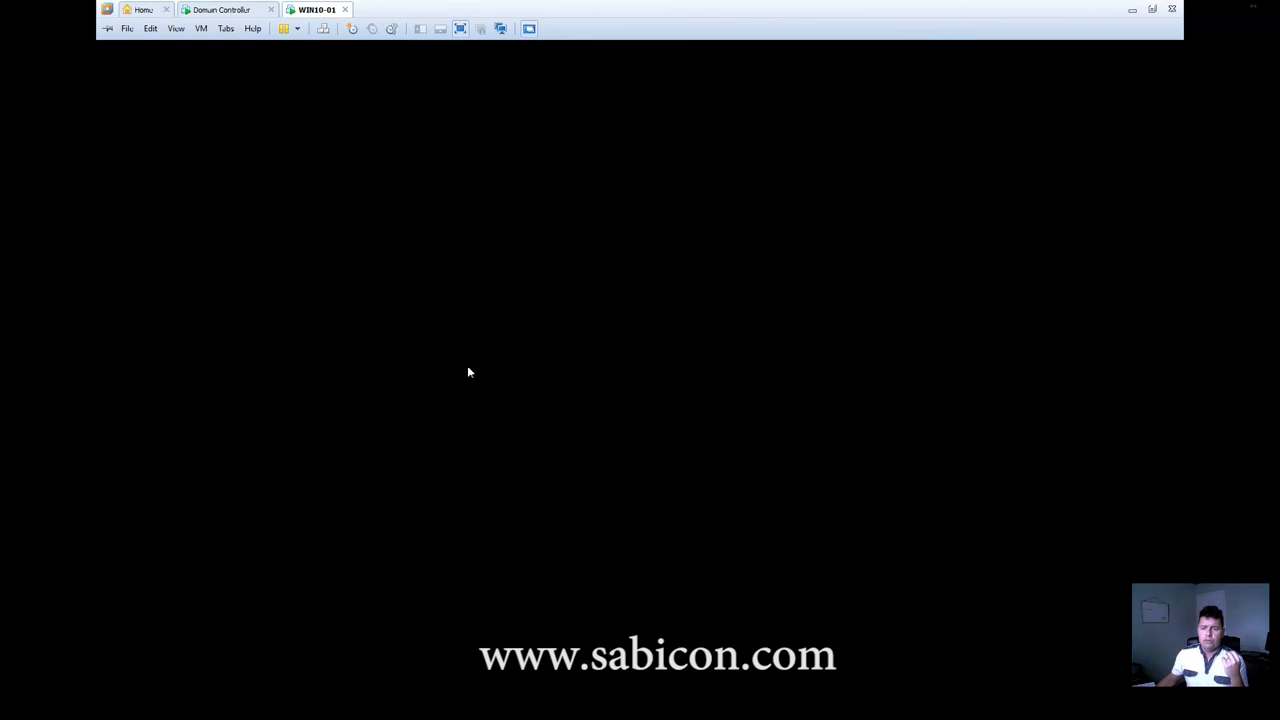
text(•••••••••••)
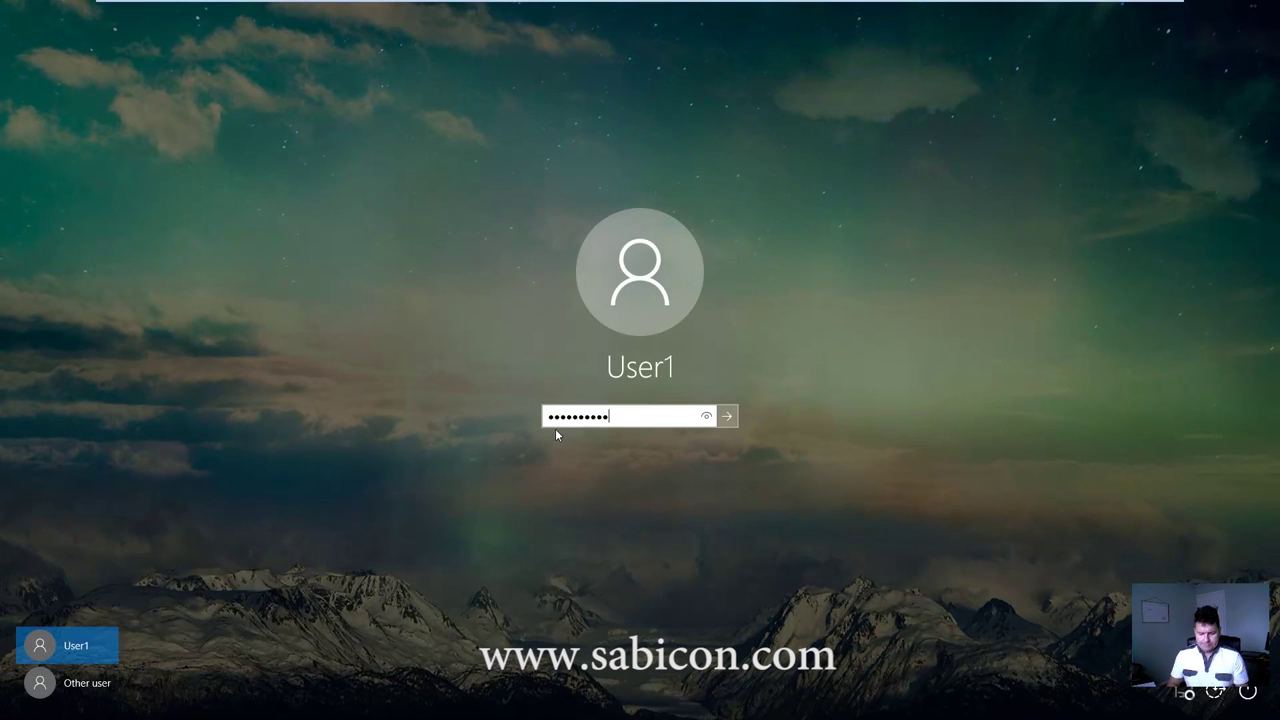
key(Return)
- Sign out of the Windows 10 endpoint
click(16, 707)
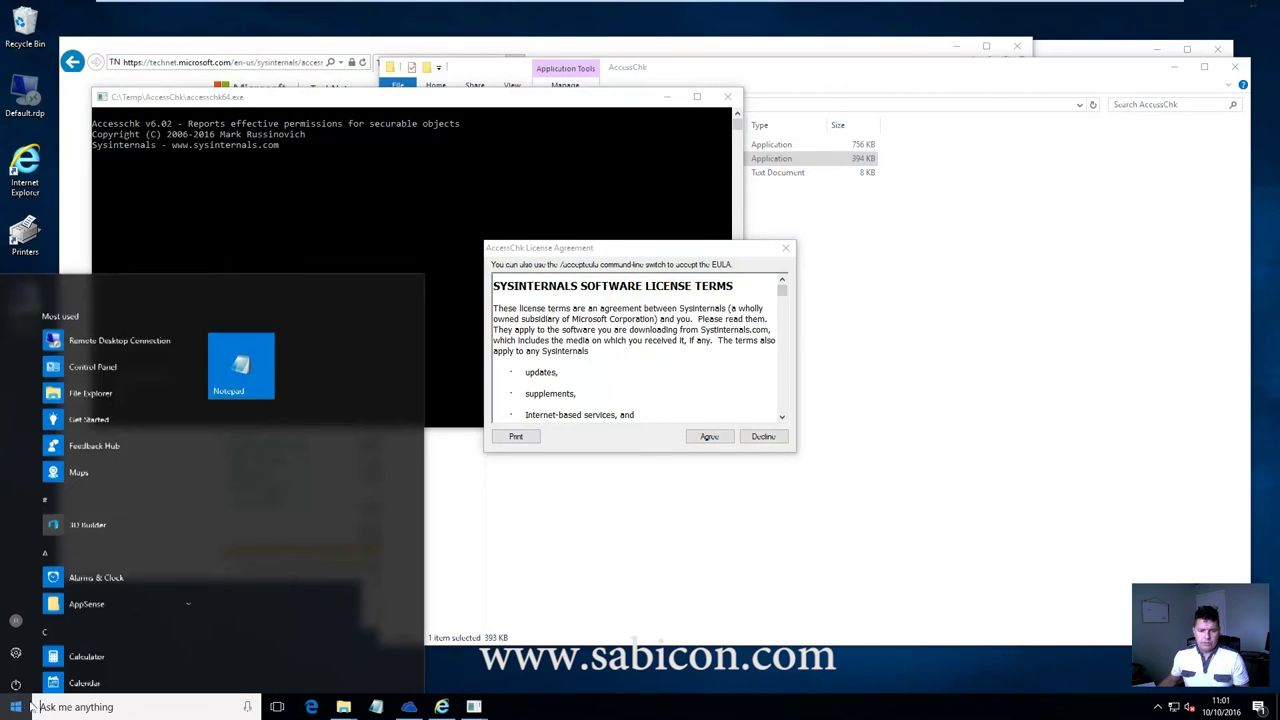
click(22, 612)
click(28, 560)
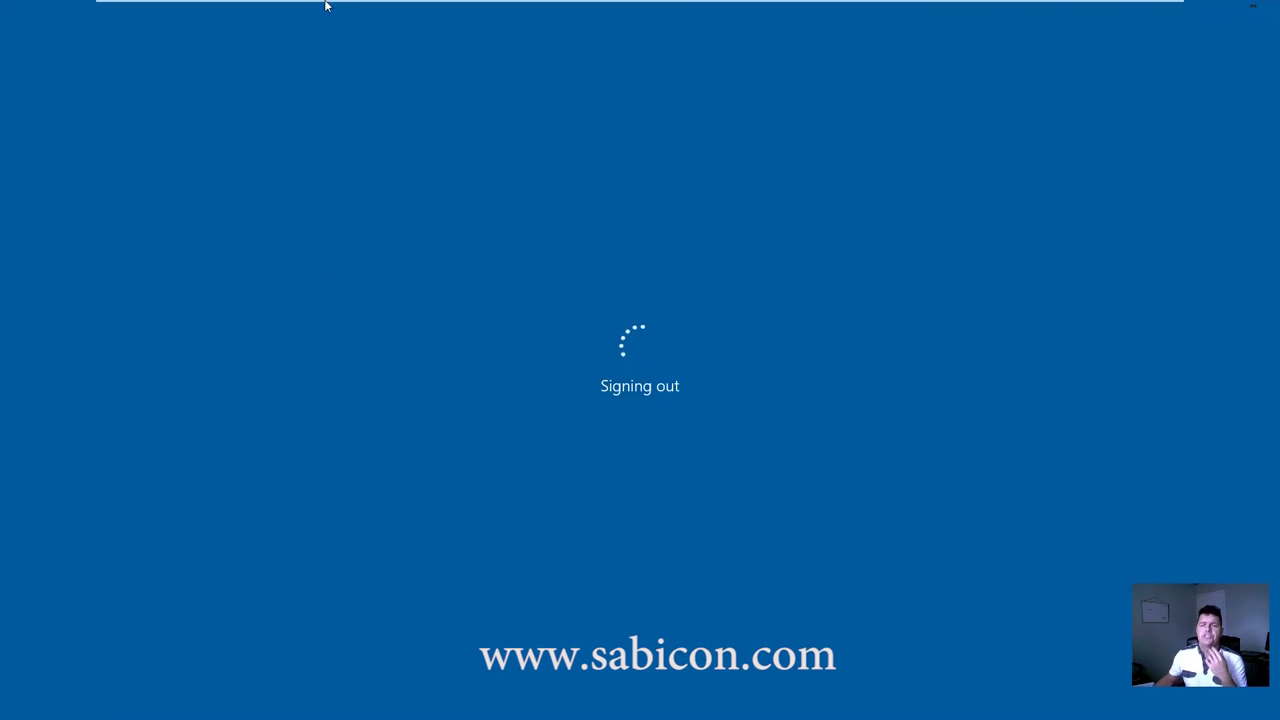
- Check WIN10-01's deployment status in the domain controller's Management Console, then return to WIN10-01's sign-in screen
mouse_move(325, 5)
click(220, 9)
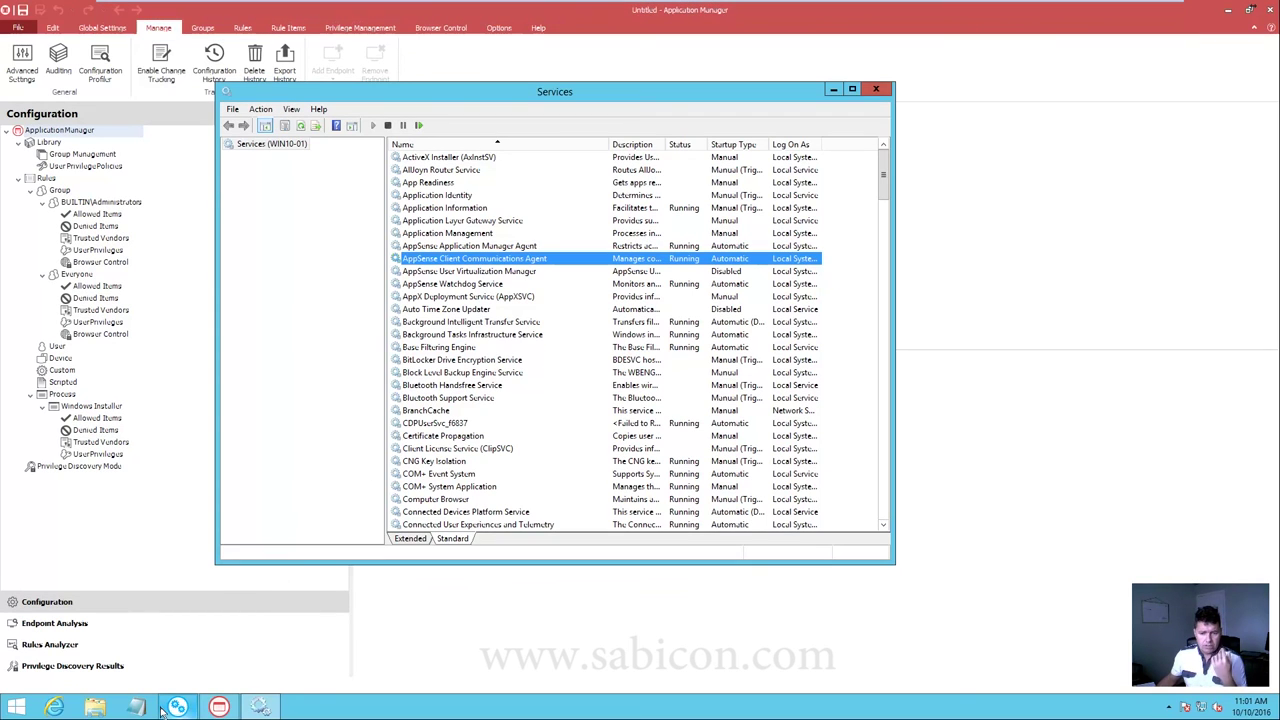
click(176, 707)
click(427, 200)
key(Up)
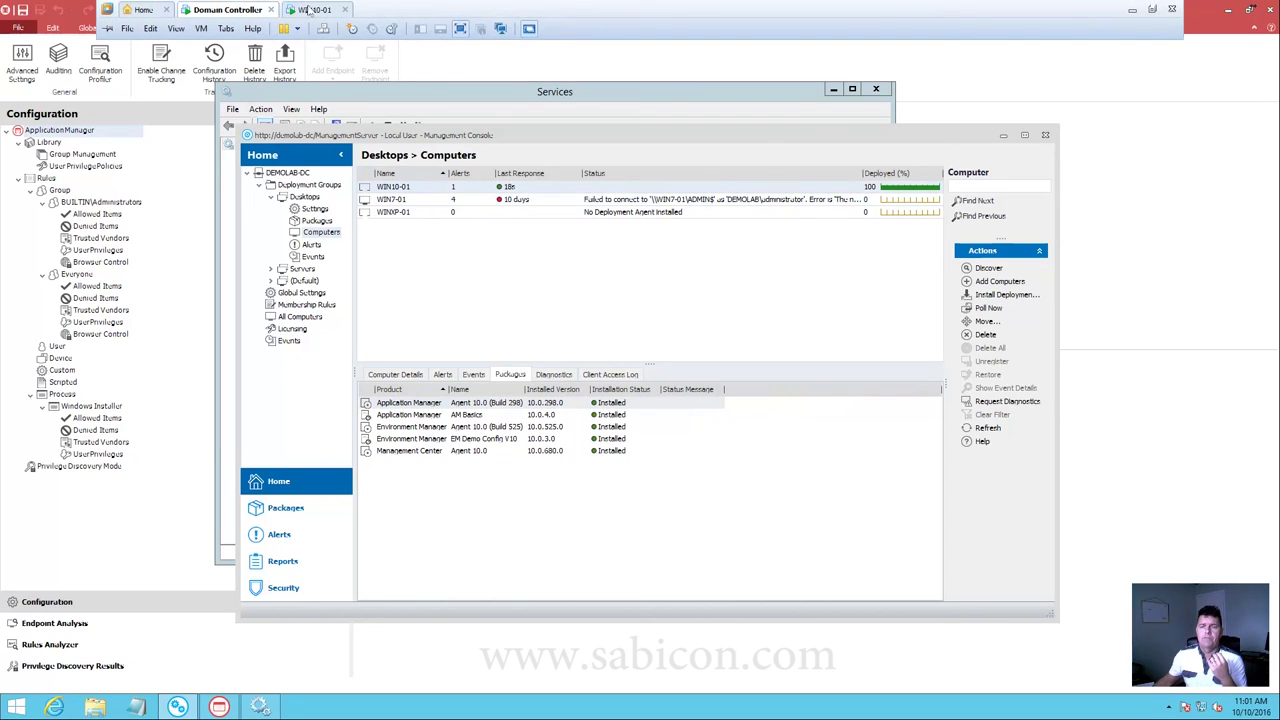
click(313, 9)
click(632, 398)
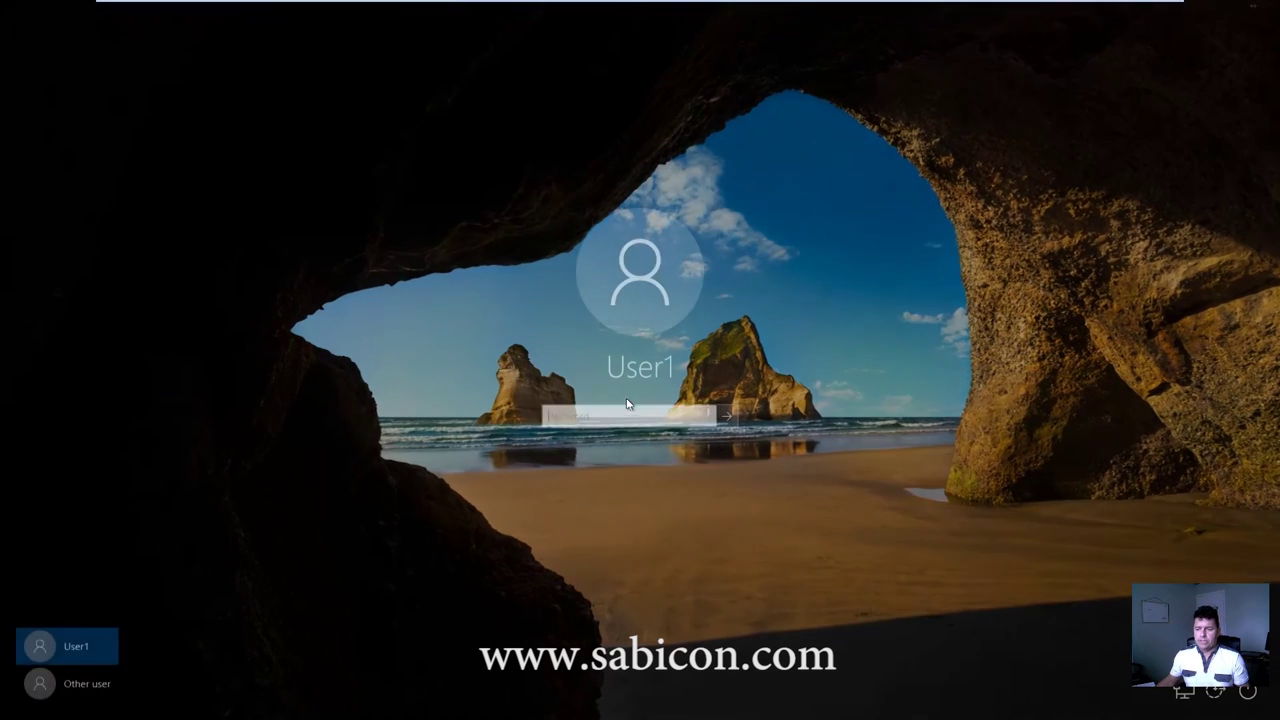
- Sign back in and always allow the blocked FILESYNCSHELL64.DLL and LOGGINGPLATFORM.DLL files
text(•••)
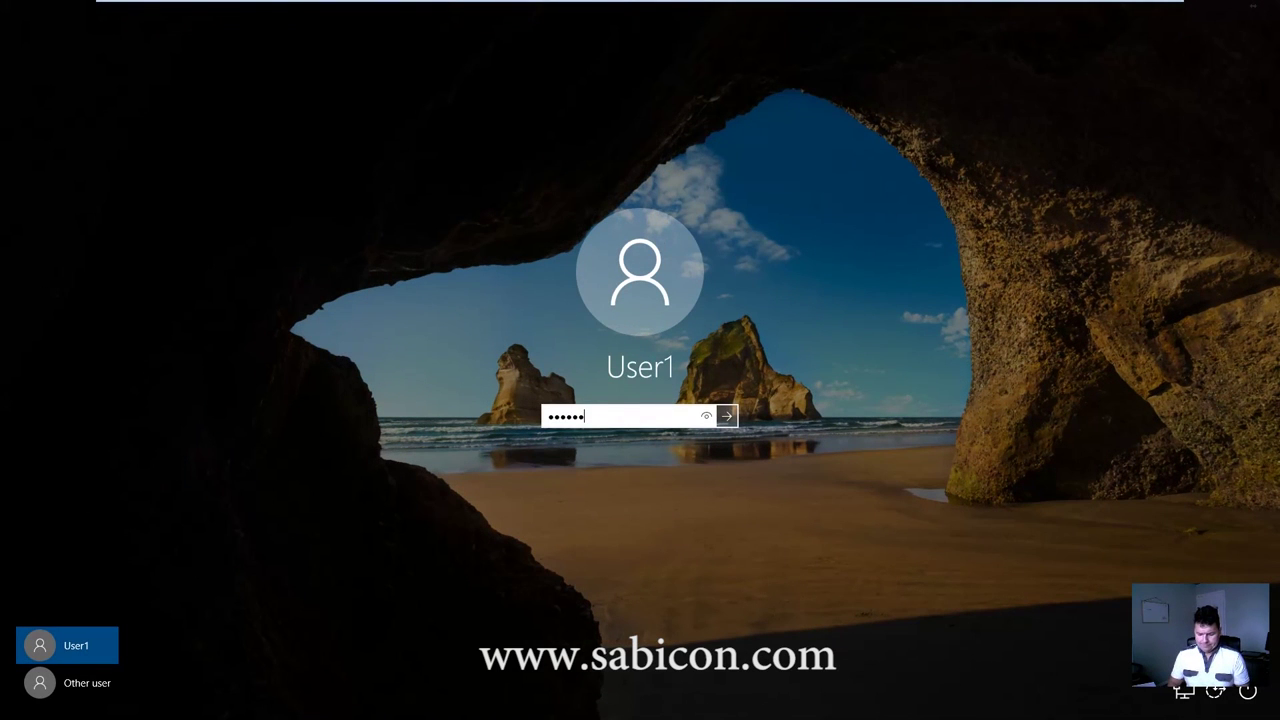
key(Return)
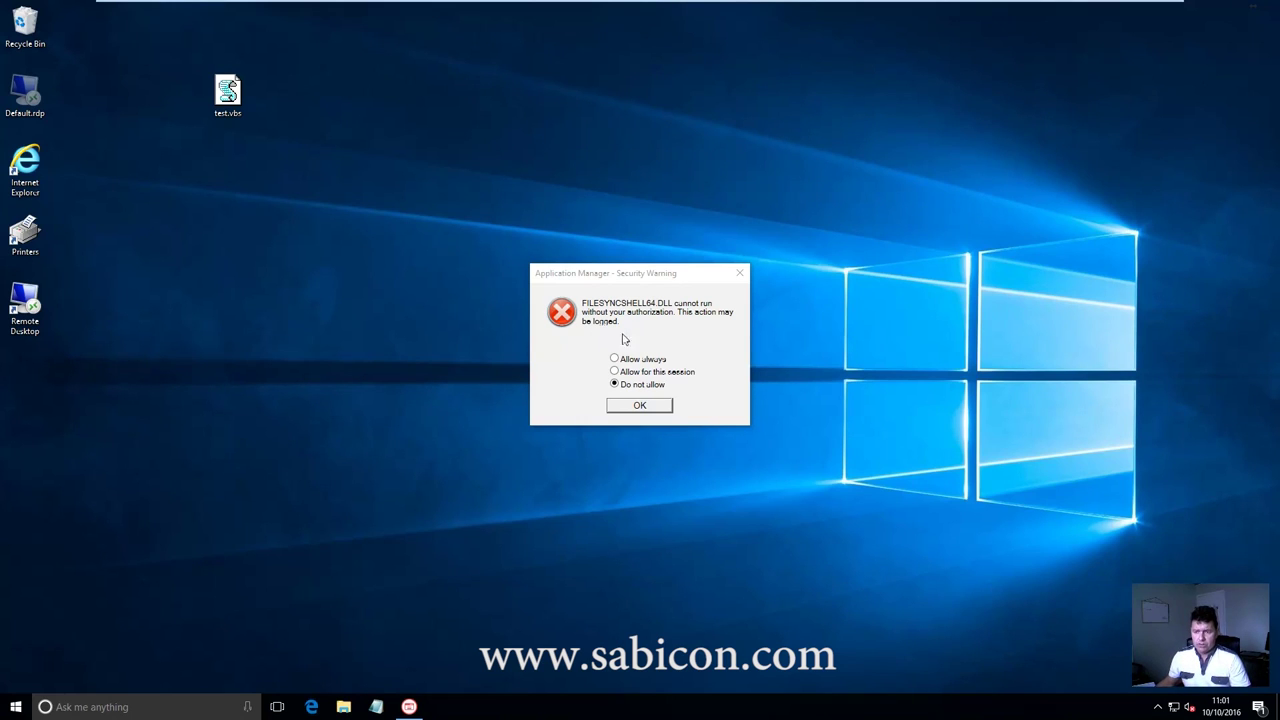
click(625, 385)
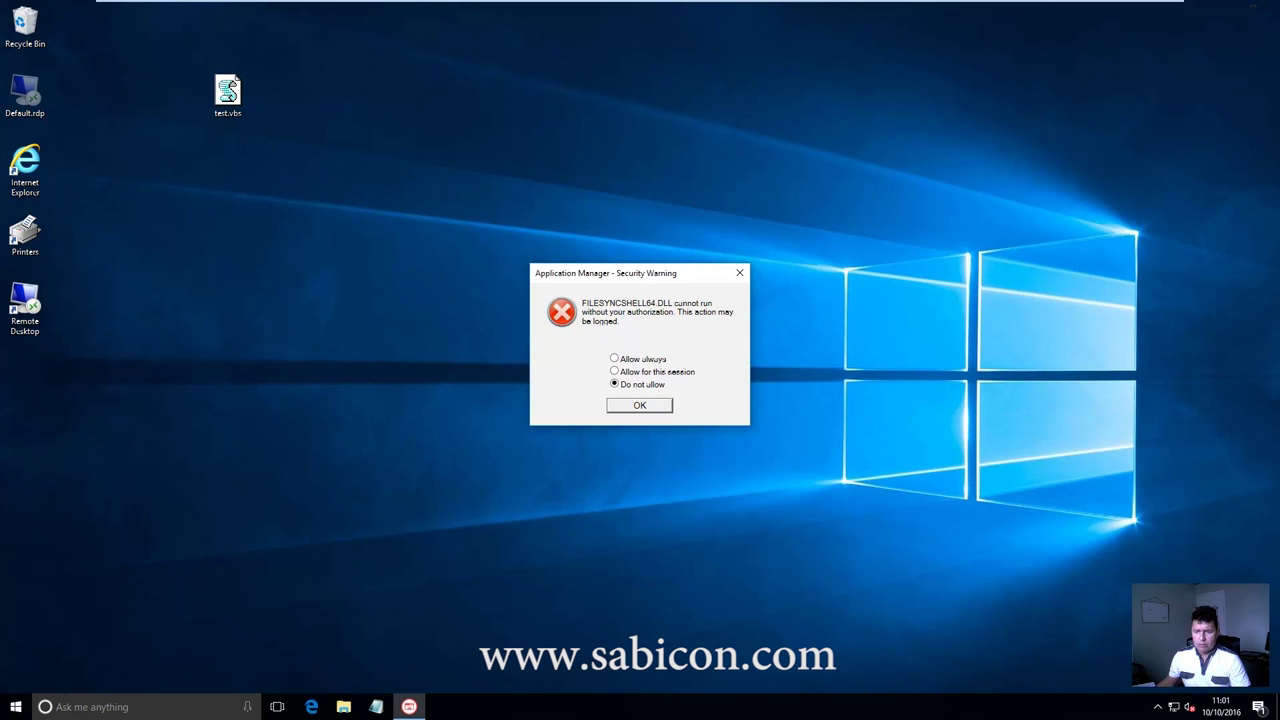
click(615, 359)
click(645, 406)
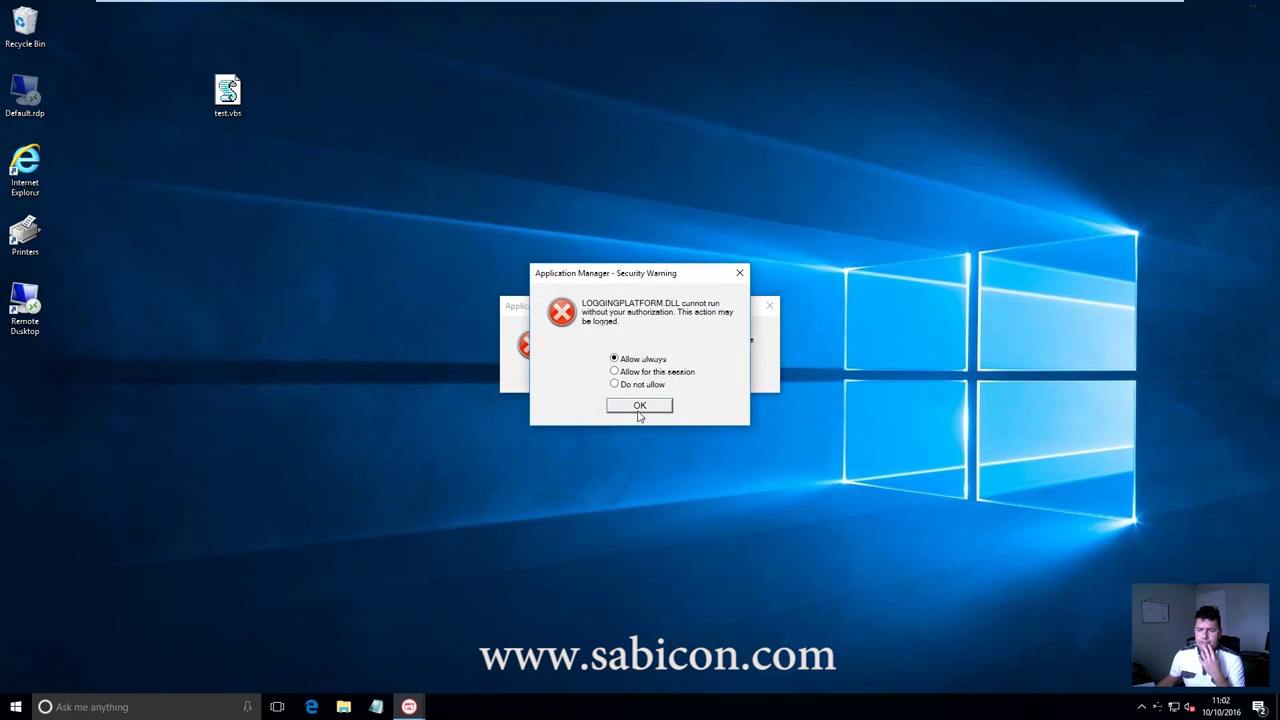
click(640, 405)
click(643, 376)
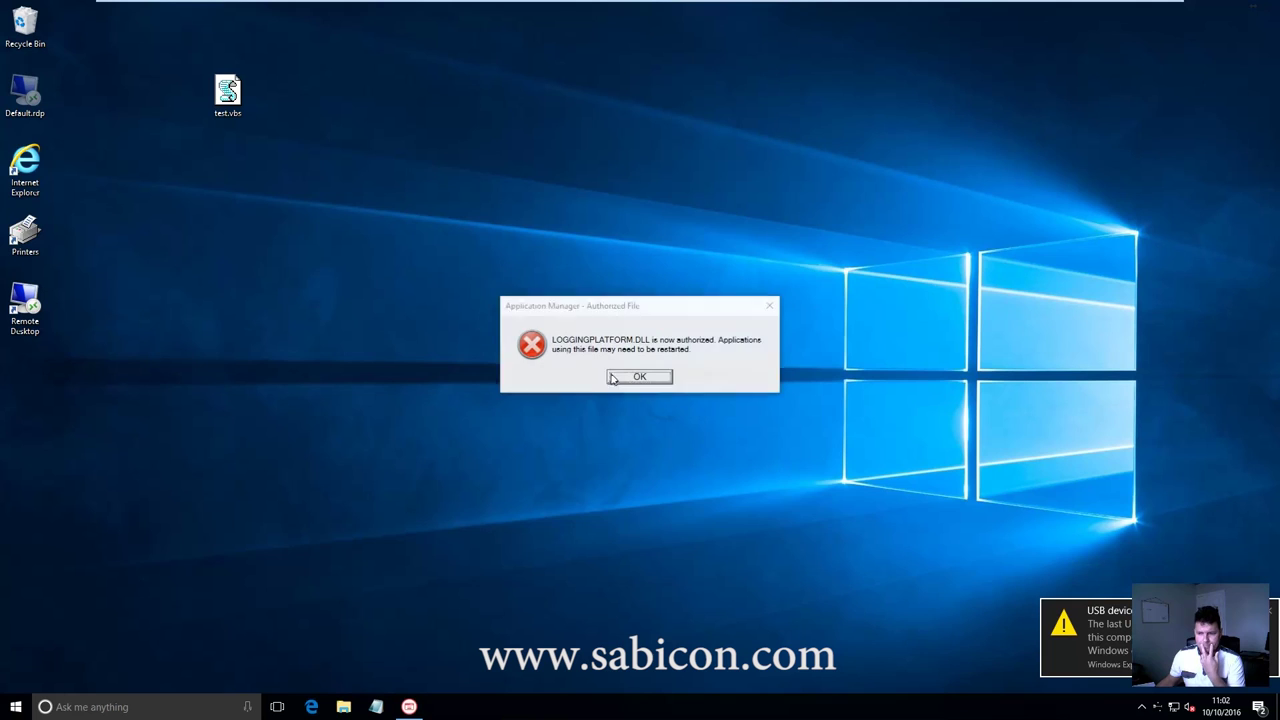
click(643, 378)
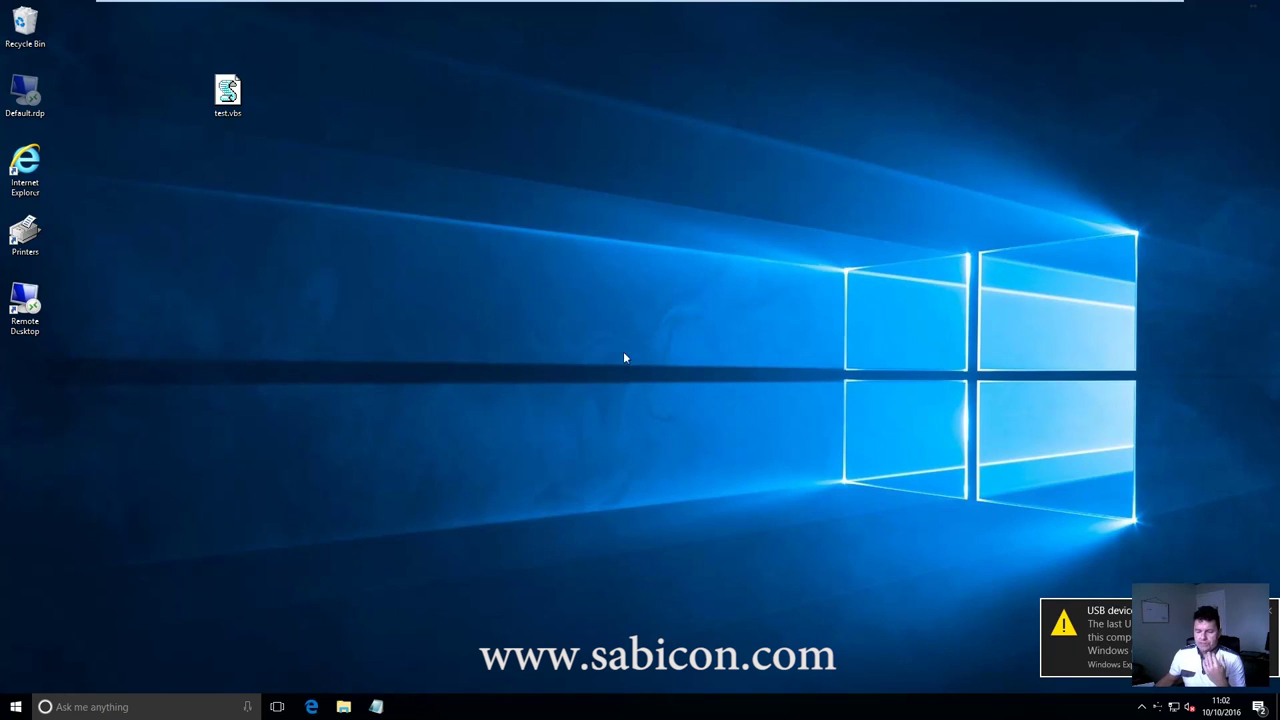
- Run test.vbs and allow it through the Application Manager security warning
double_click(228, 95)
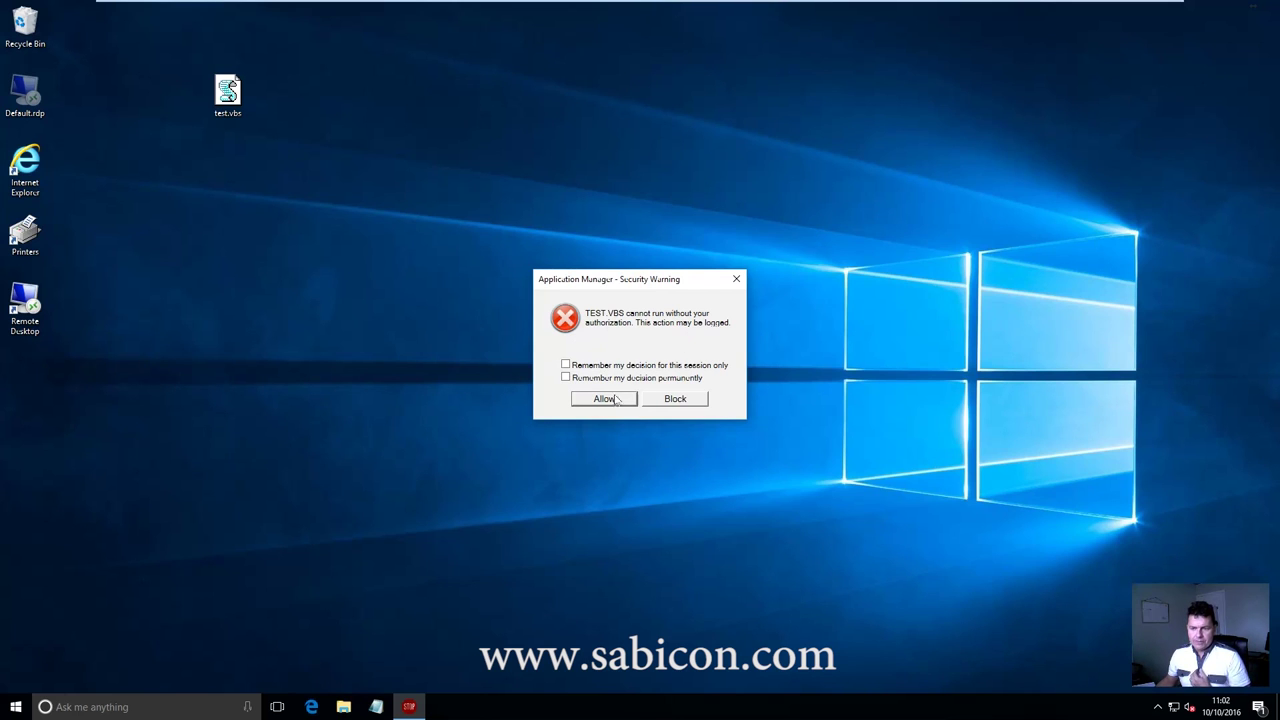
click(675, 399)
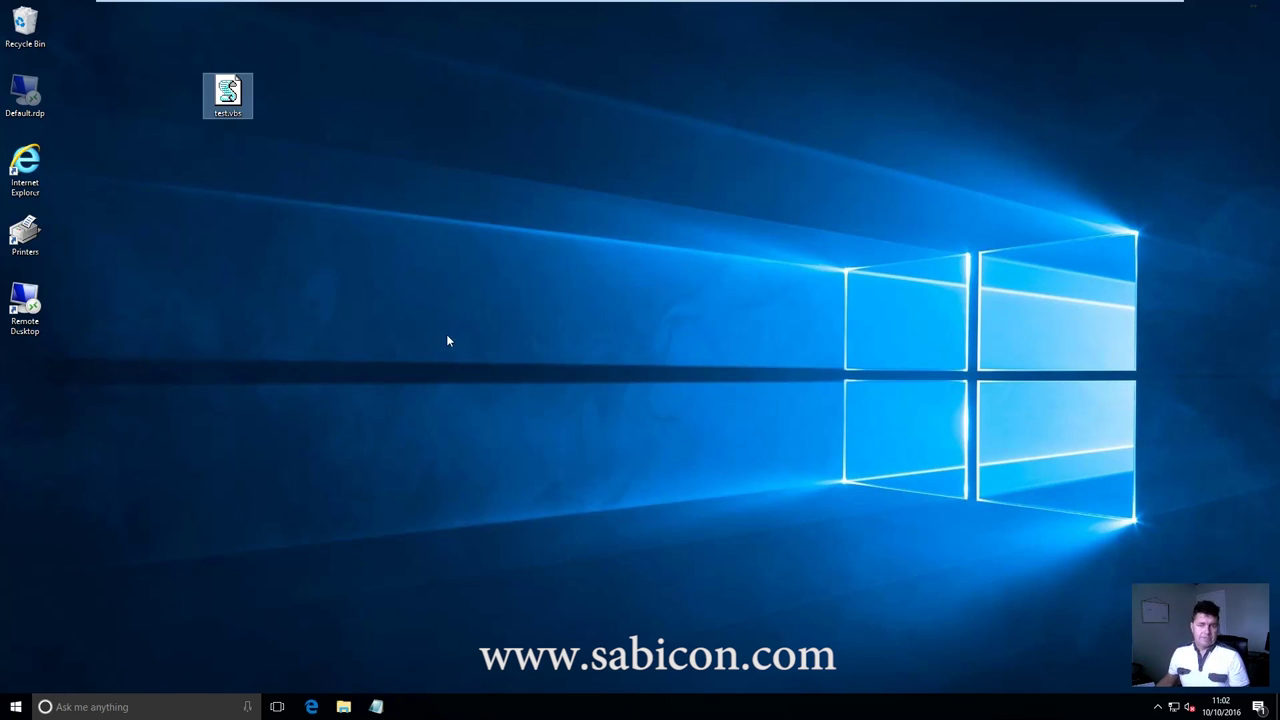
click(175, 707)
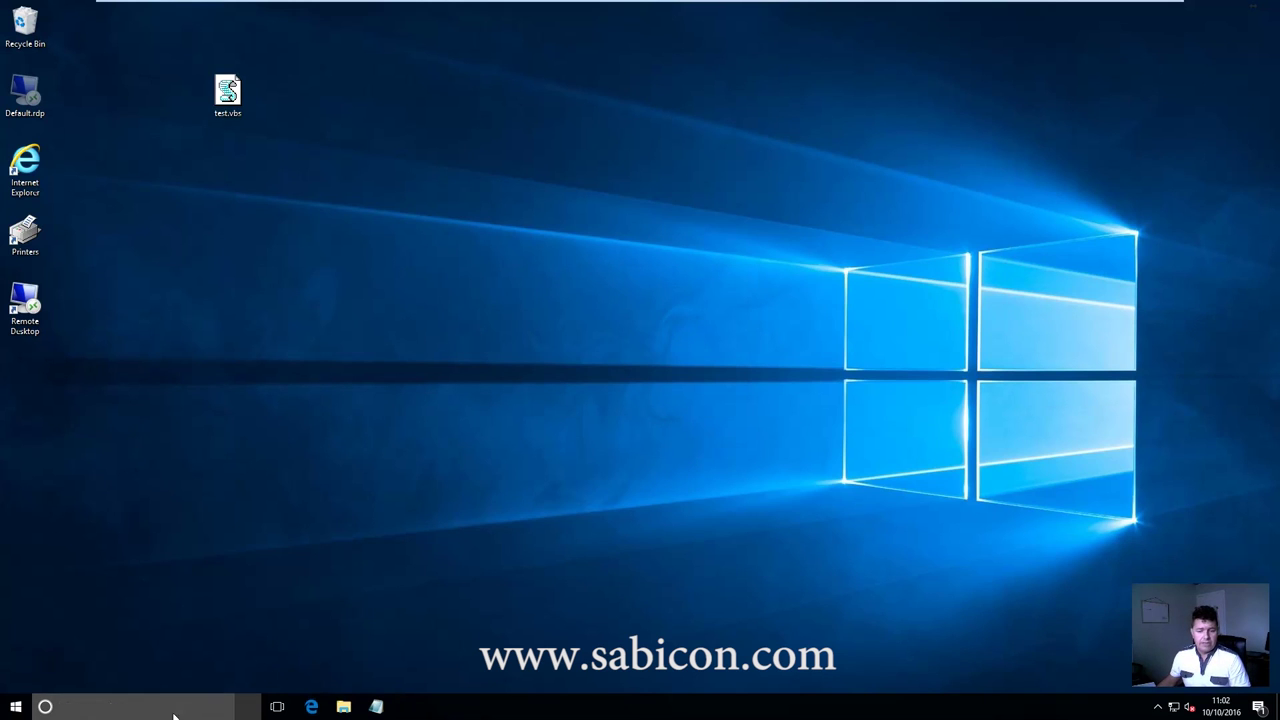
- Close the empty Notepad window and browse to C:\Temp\AccessChk in File Explorer
click(380, 708)
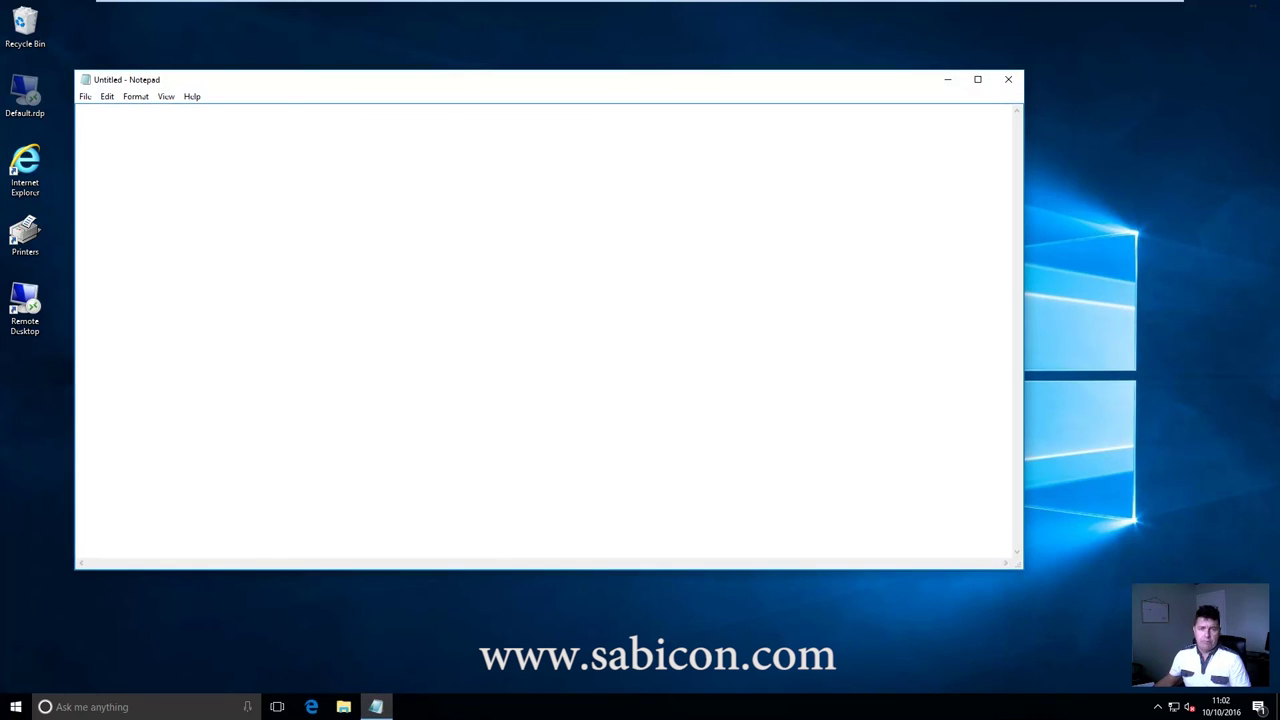
click(1008, 79)
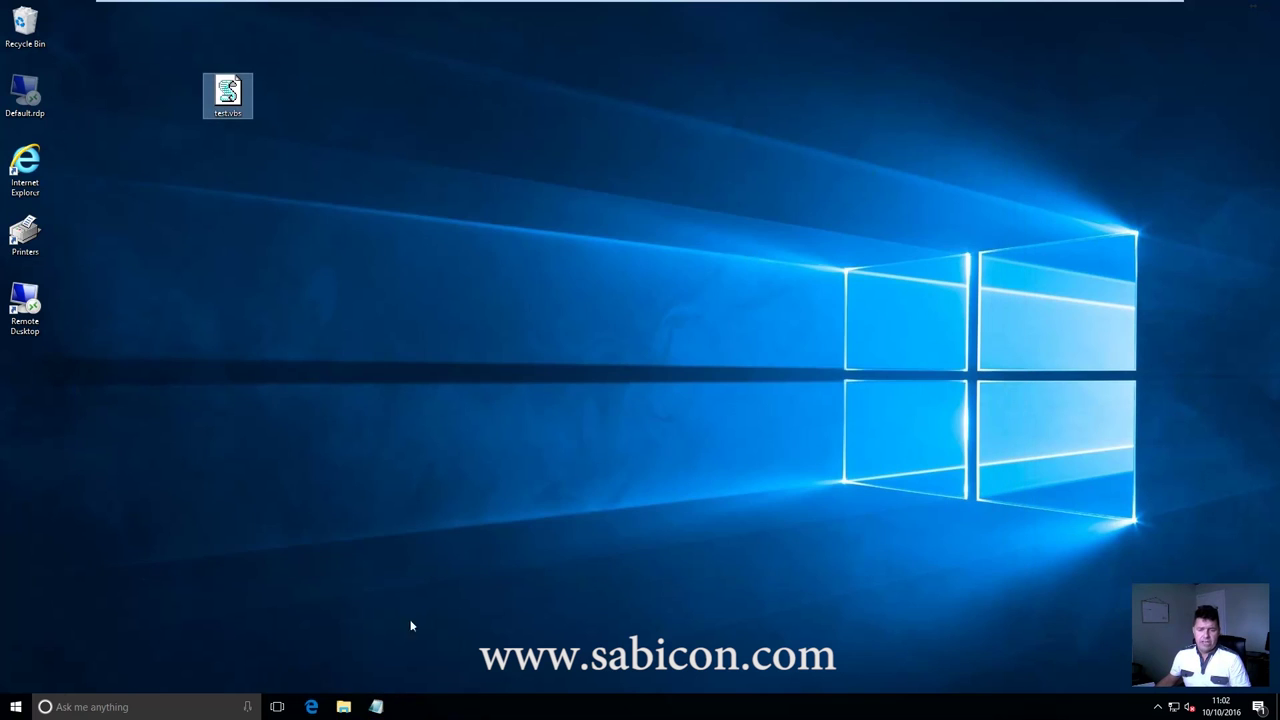
click(344, 707)
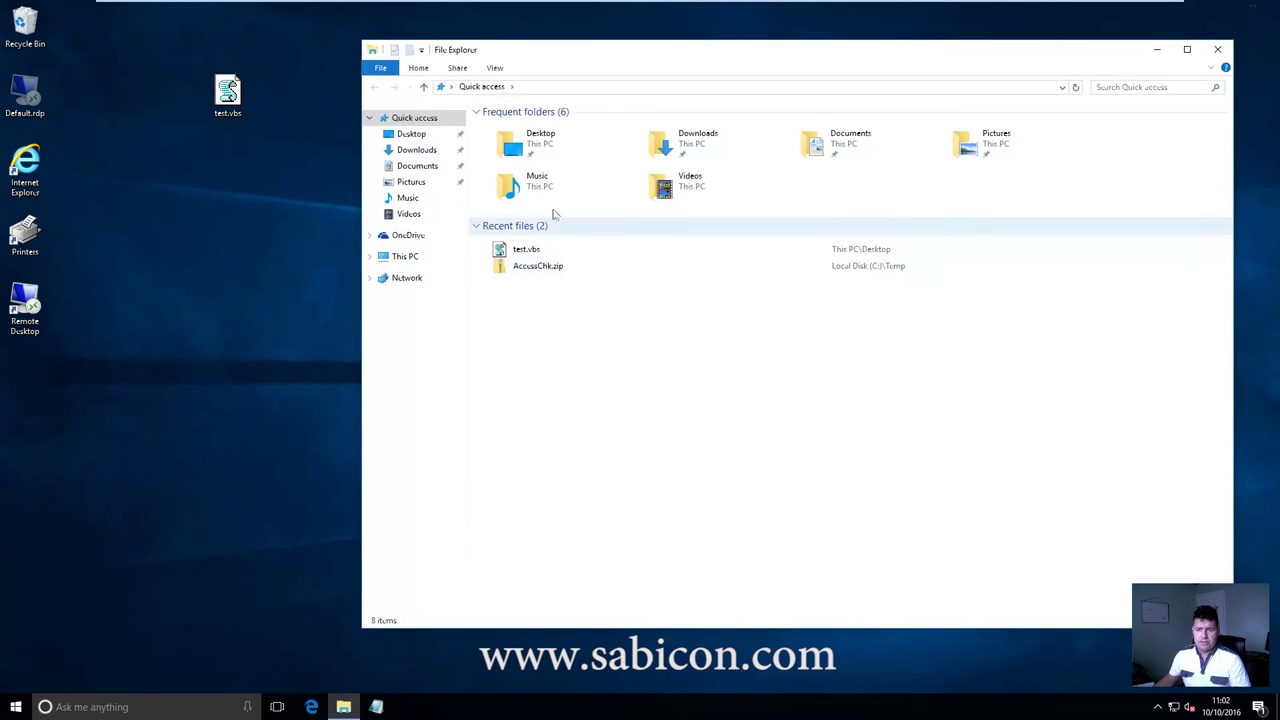
click(404, 258)
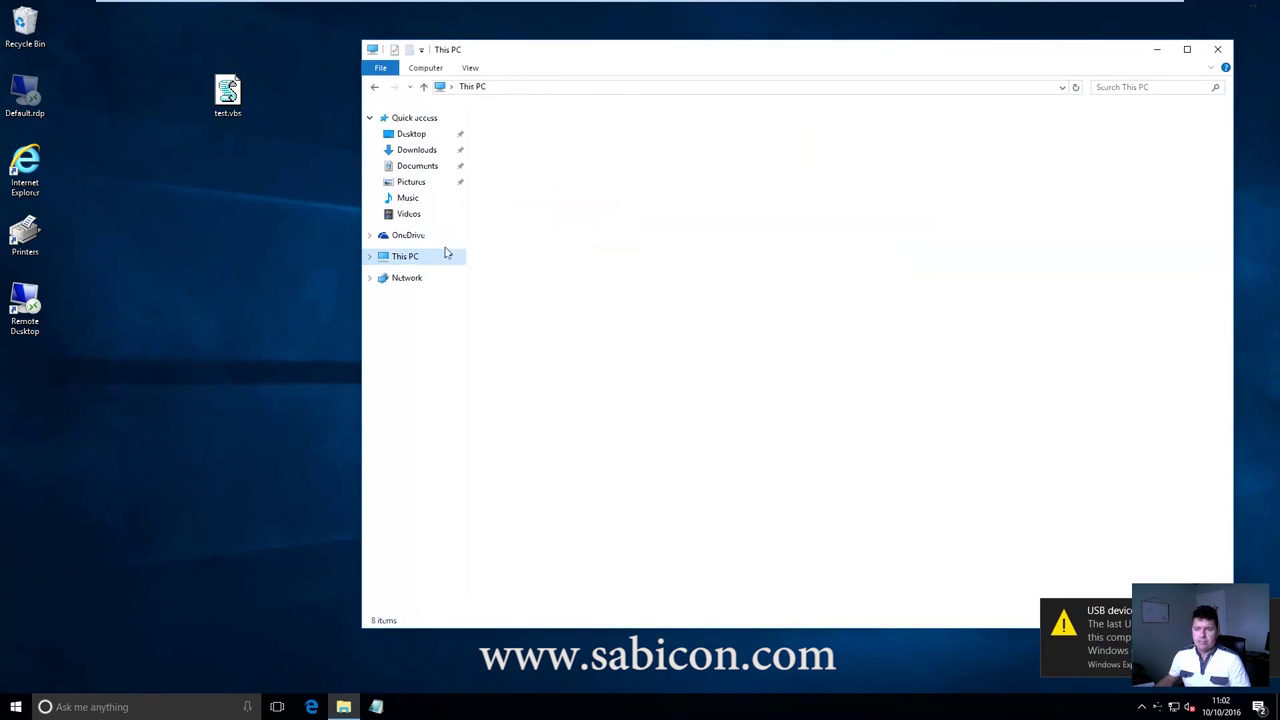
double_click(665, 232)
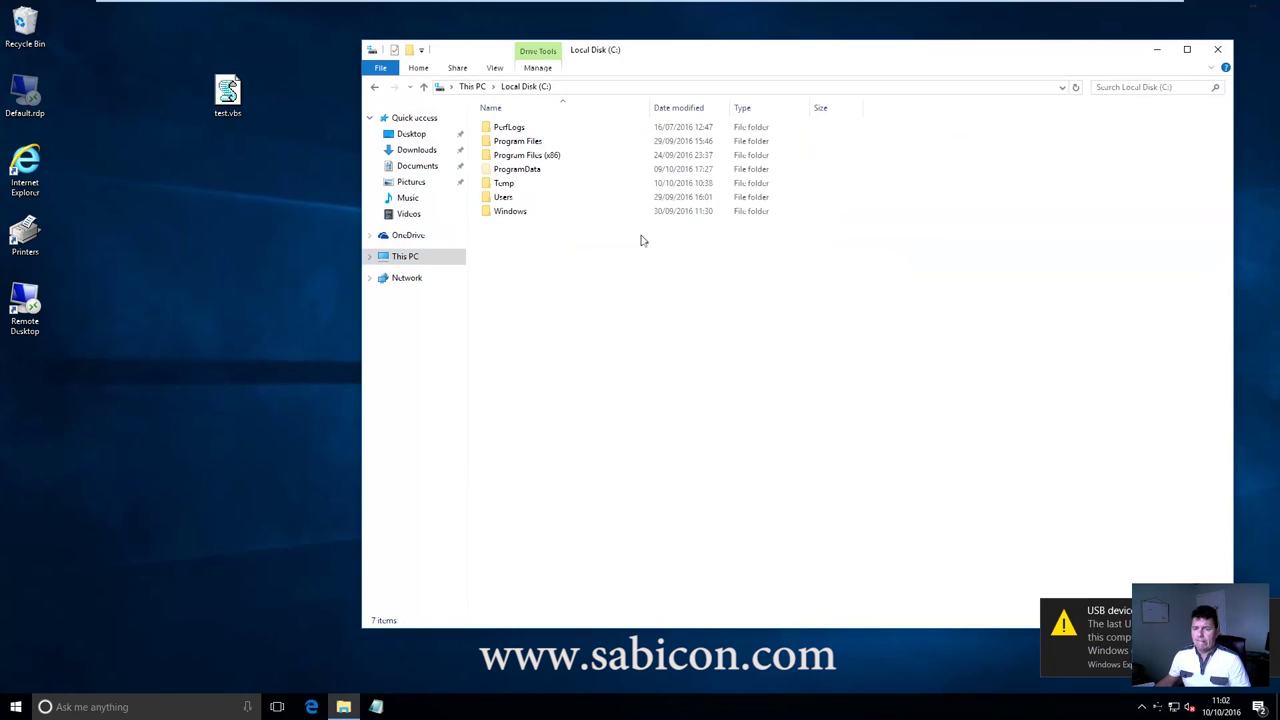
double_click(515, 182)
double_click(515, 127)
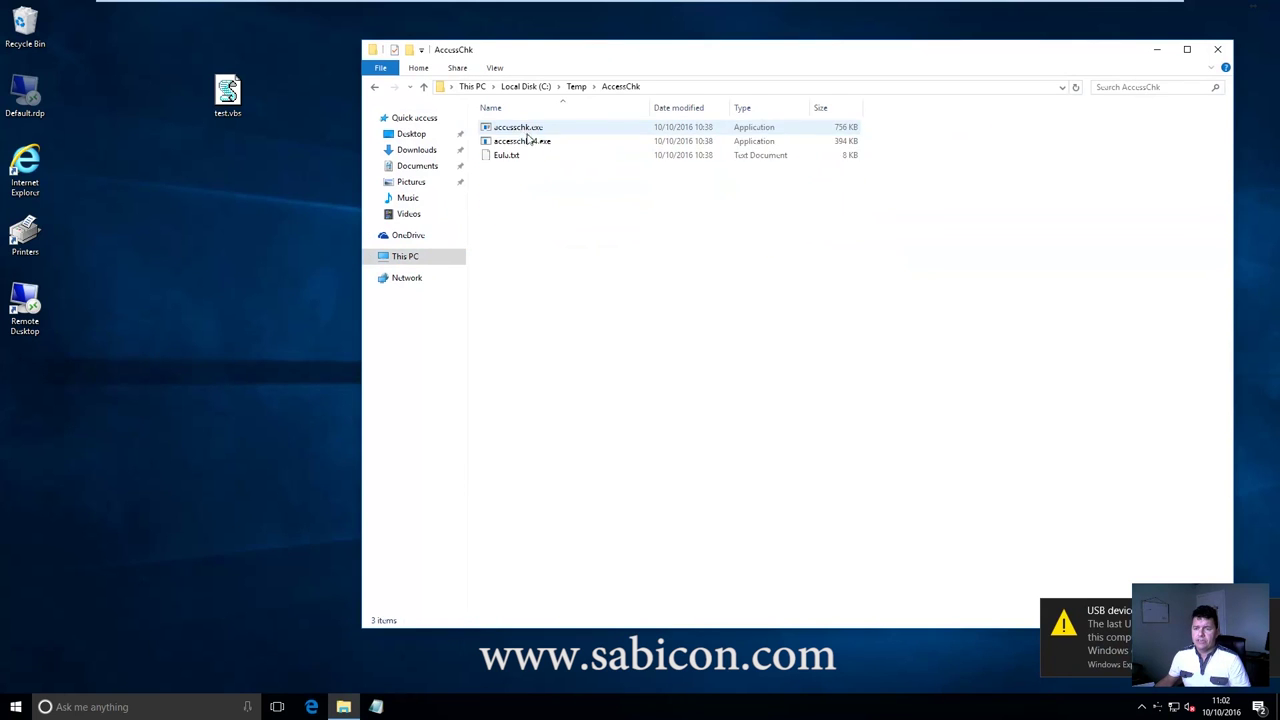
- Run accesschk64.exe, decline its licence terms, then return to Application Manager on the domain controller
double_click(516, 142)
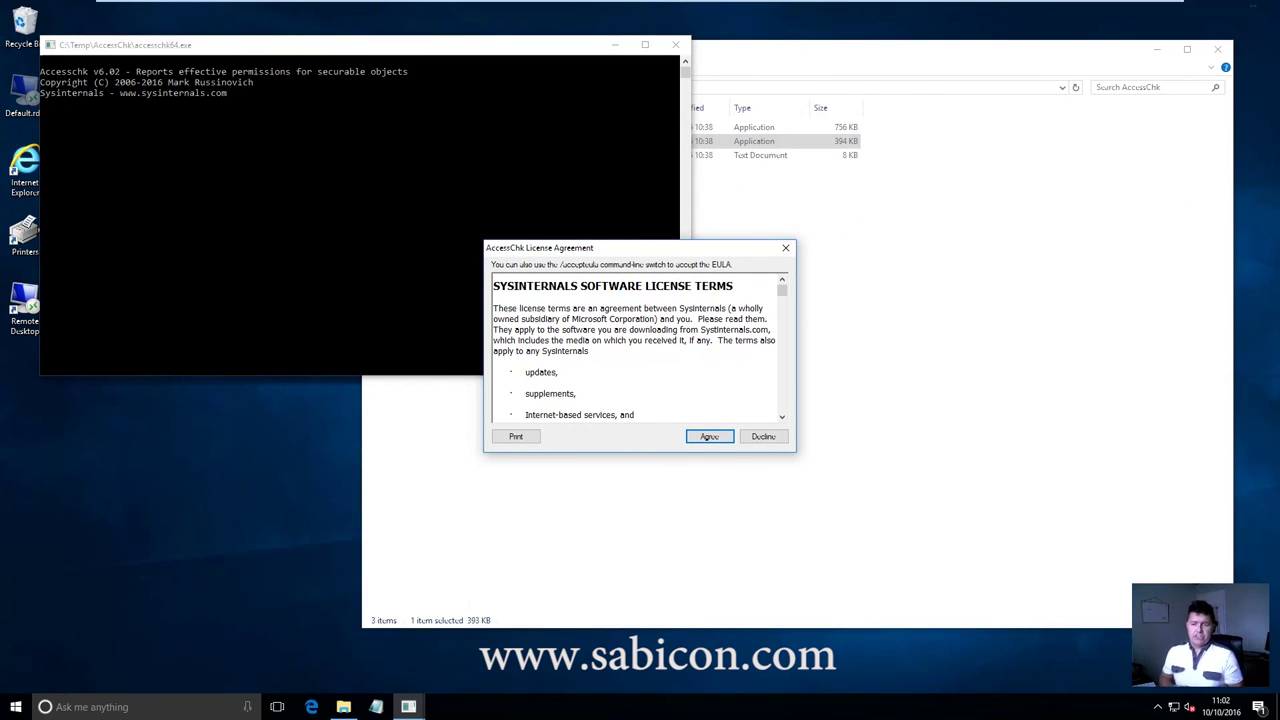
click(763, 436)
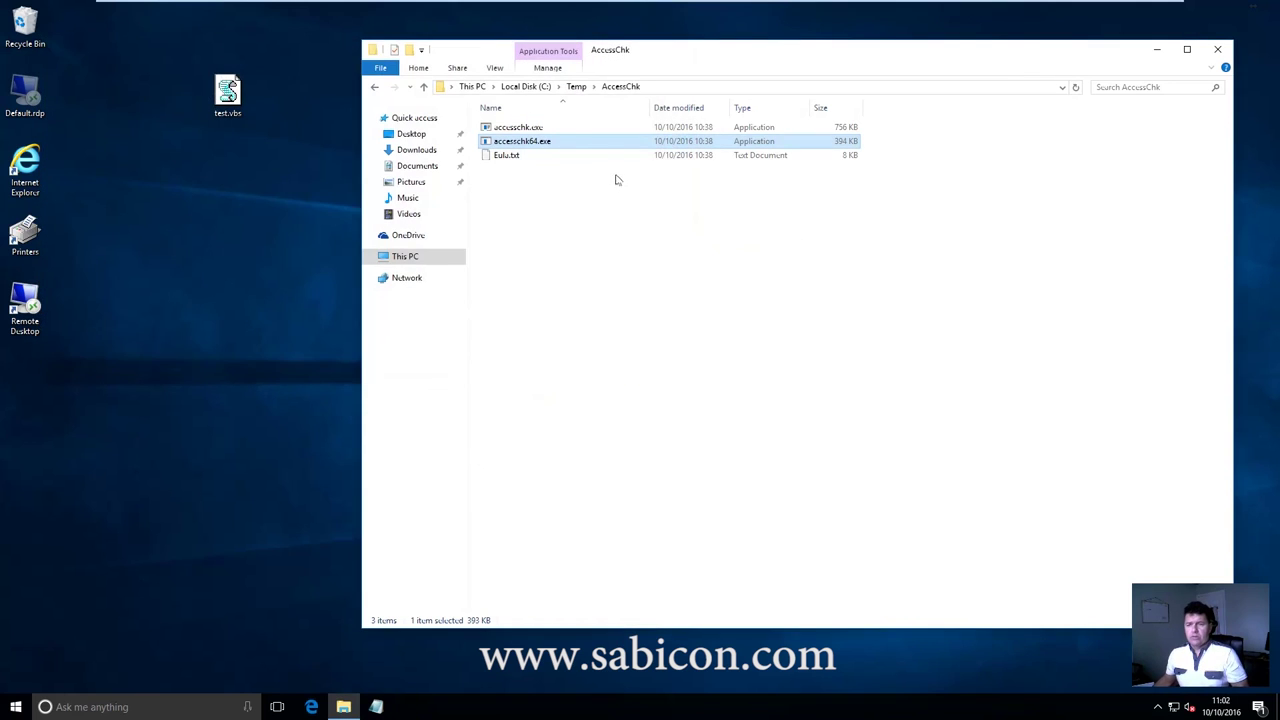
click(212, 9)
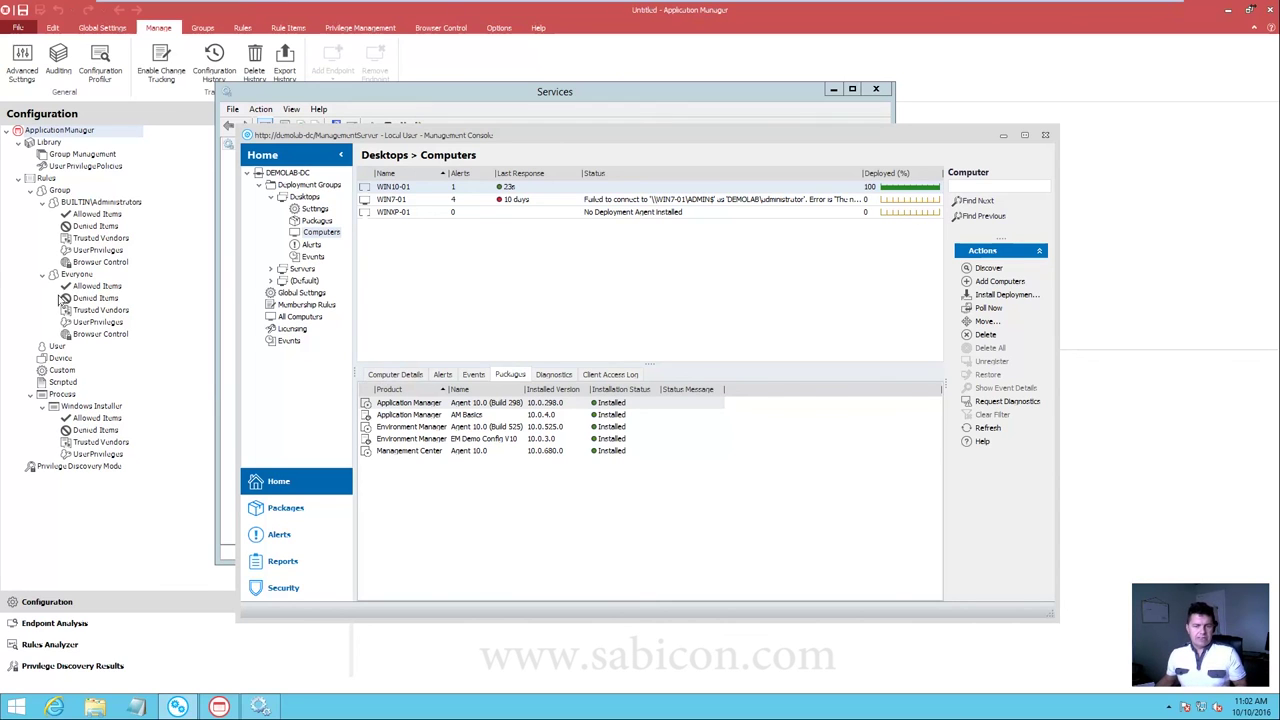
click(139, 384)
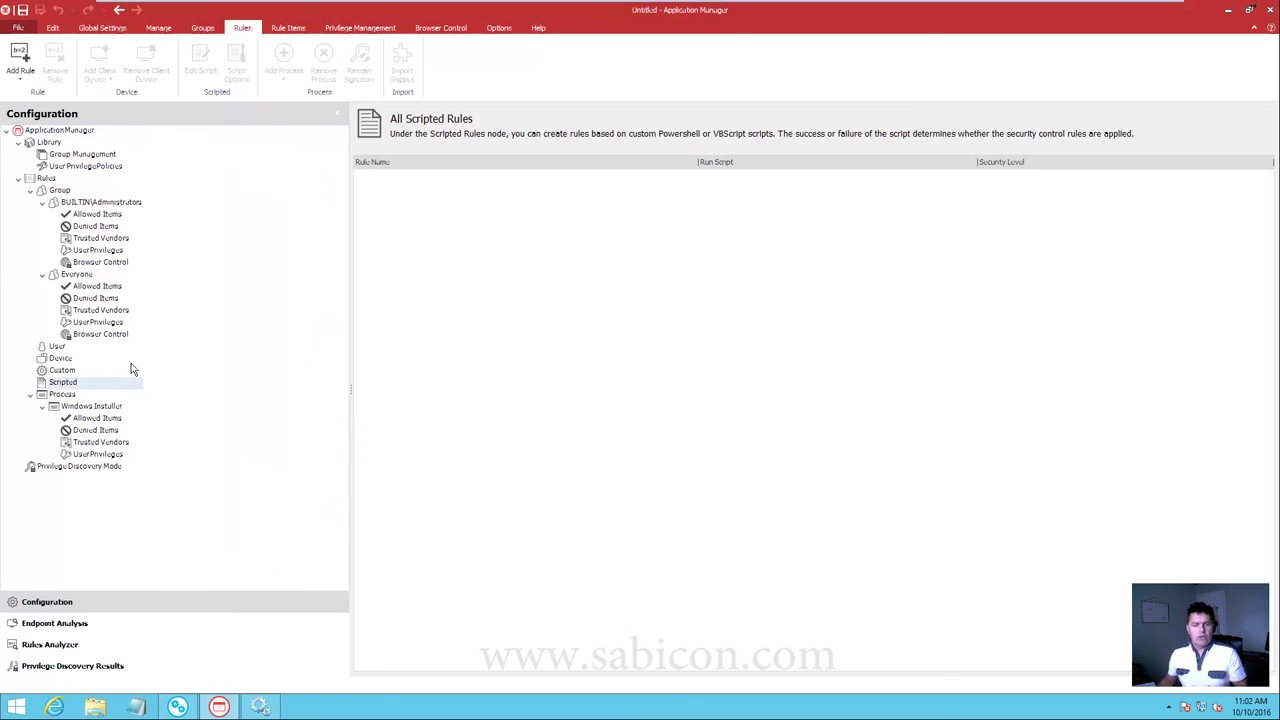